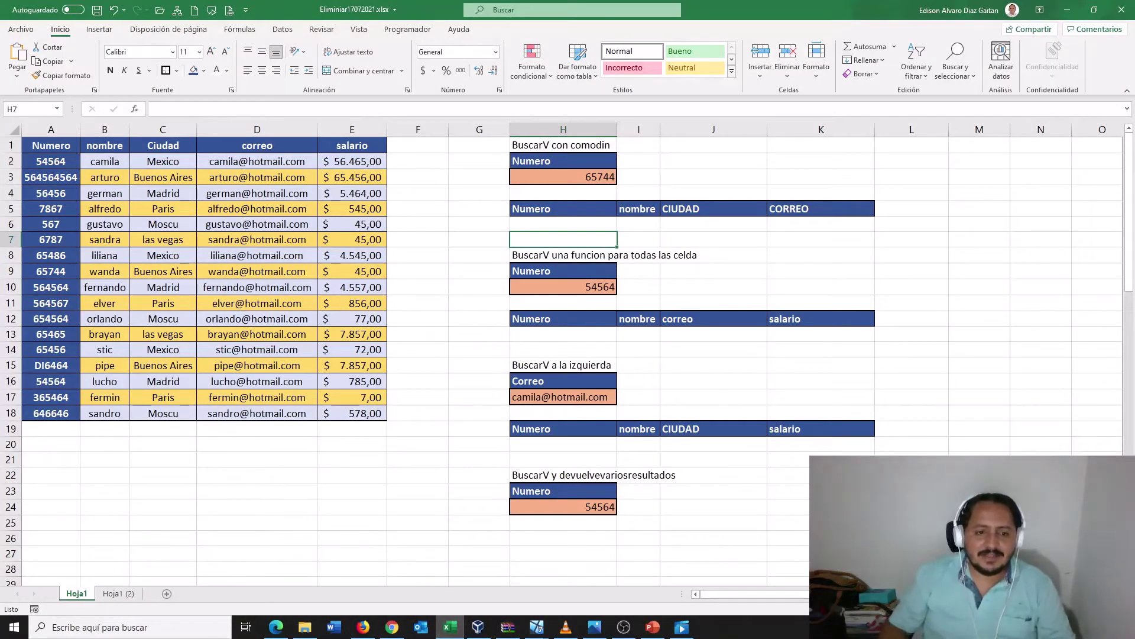
# Select cell H6 under the Numero header
pyautogui.click(352, 491)
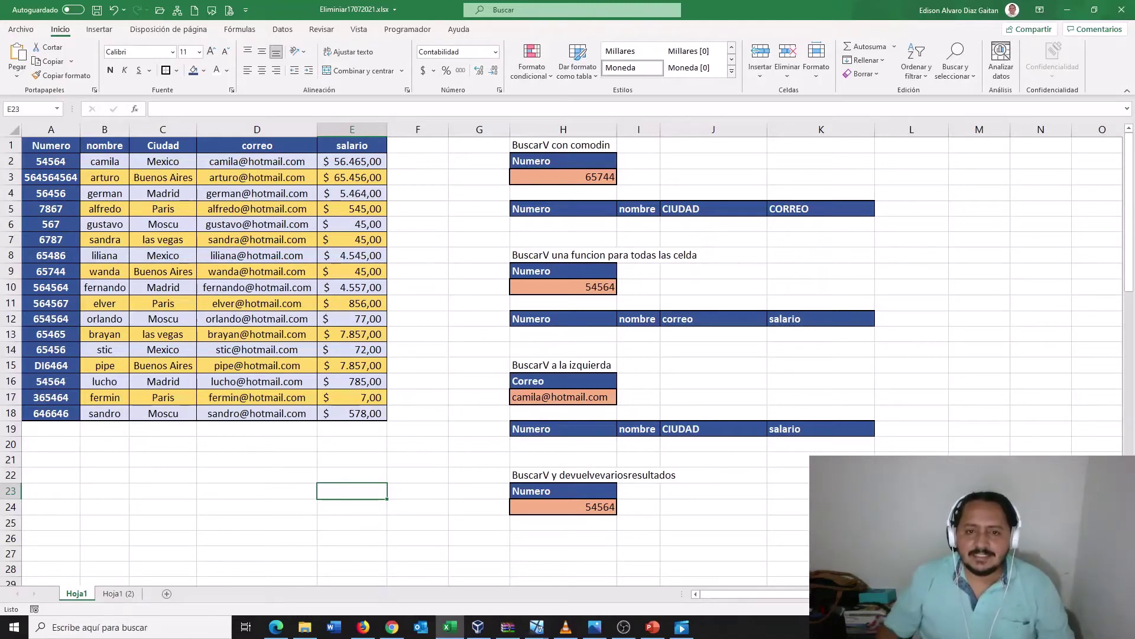
pyautogui.click(562, 226)
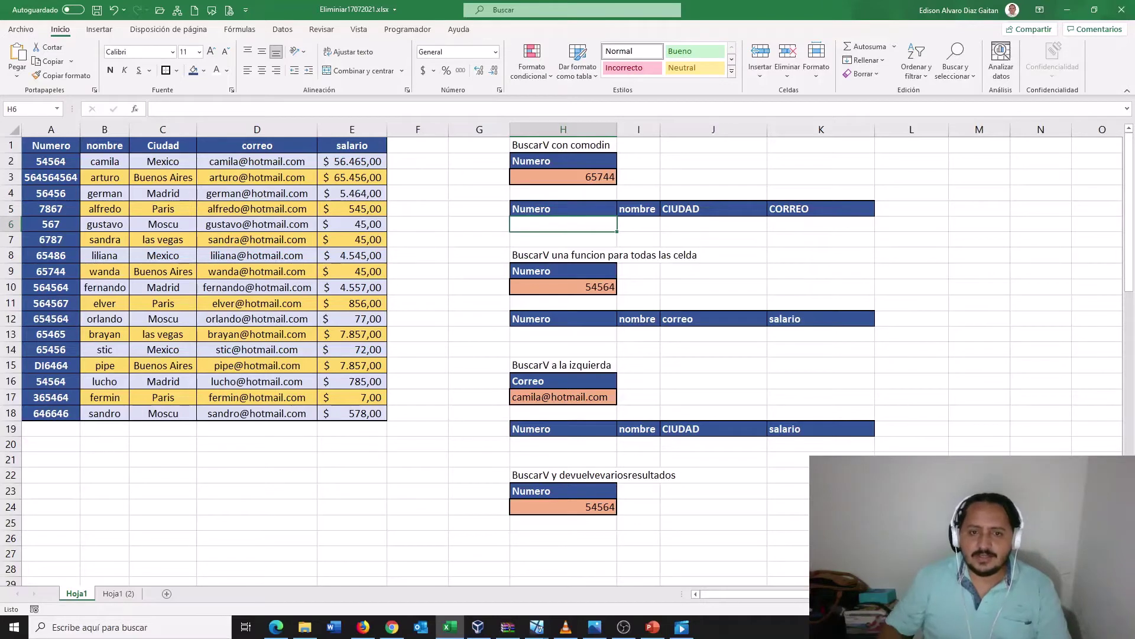
pyautogui.click(479, 239)
pyautogui.press('Up')
pyautogui.press('Right')
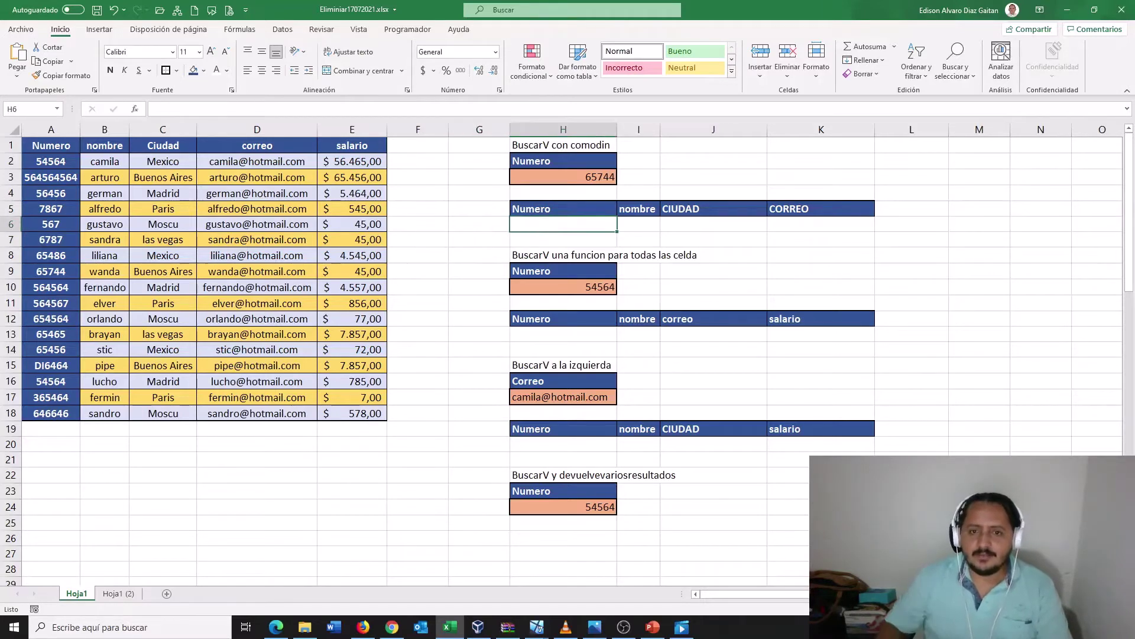
# Begin =BUSCARV(H3;A1:E18 in H6, using H3 as lookup value and A1:E18 as table
pyautogui.write('=')
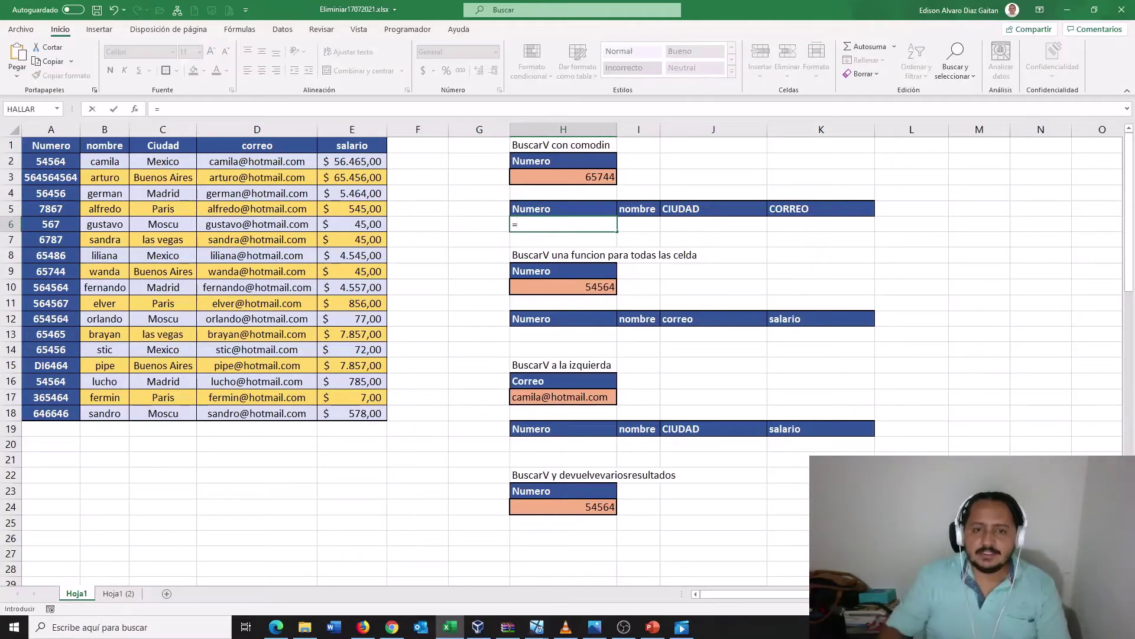
pyautogui.write('bu')
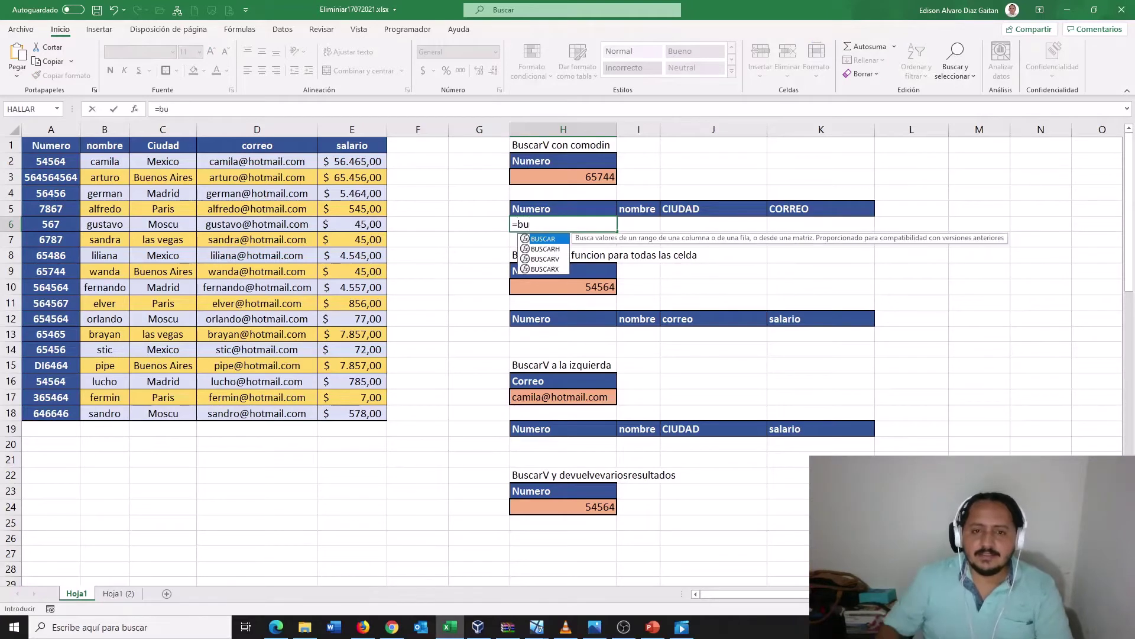
pyautogui.press('Down')
pyautogui.press('Down')
pyautogui.press('Tab')
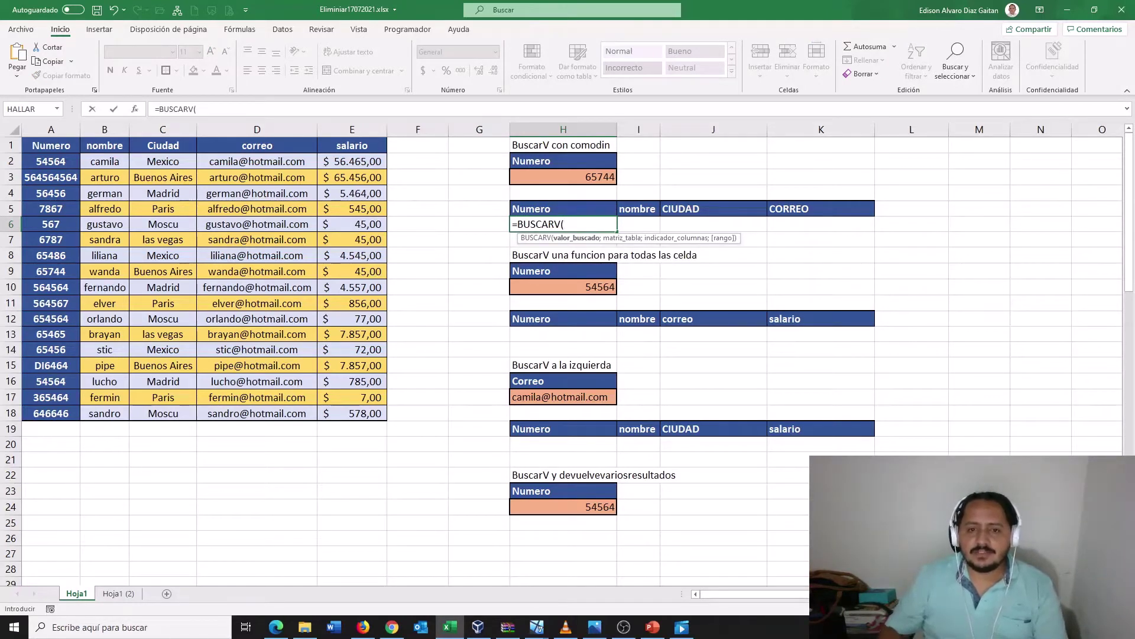
pyautogui.click(563, 176)
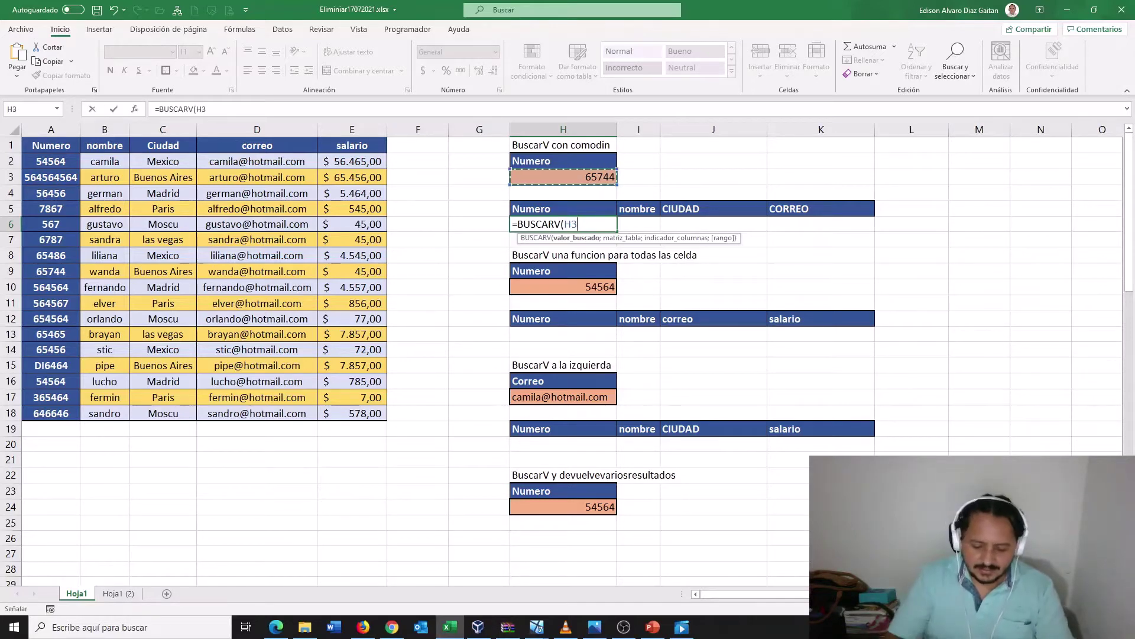
pyautogui.write(';')
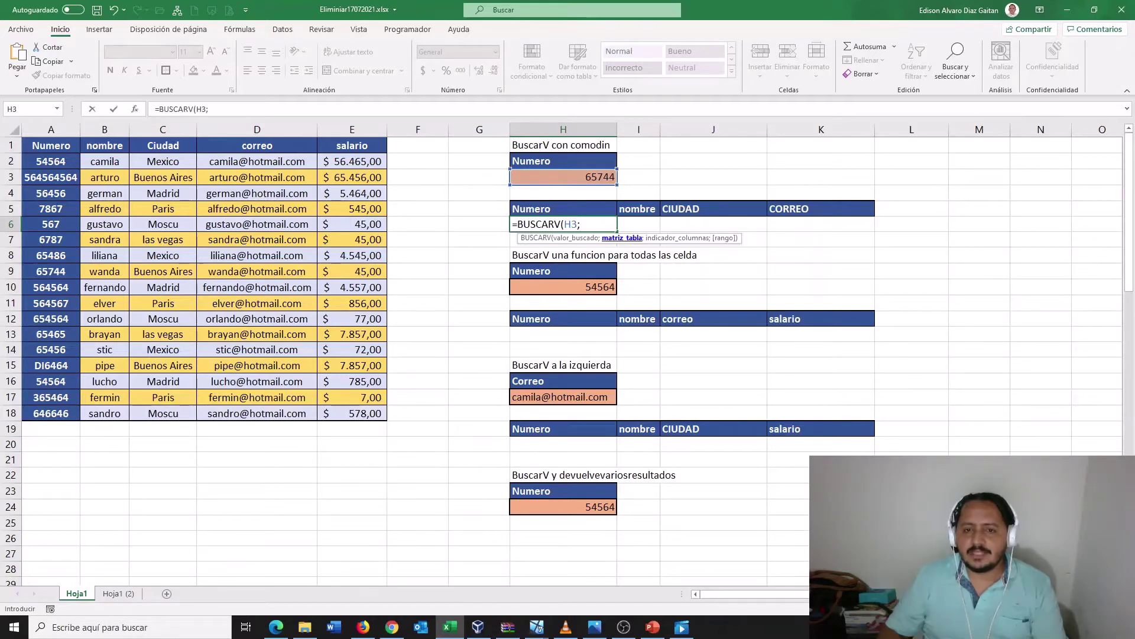
pyautogui.moveTo(51, 144)
pyautogui.mouseDown()
pyautogui.moveTo(384, 402)
pyautogui.moveTo(386, 420)
pyautogui.mouseUp()
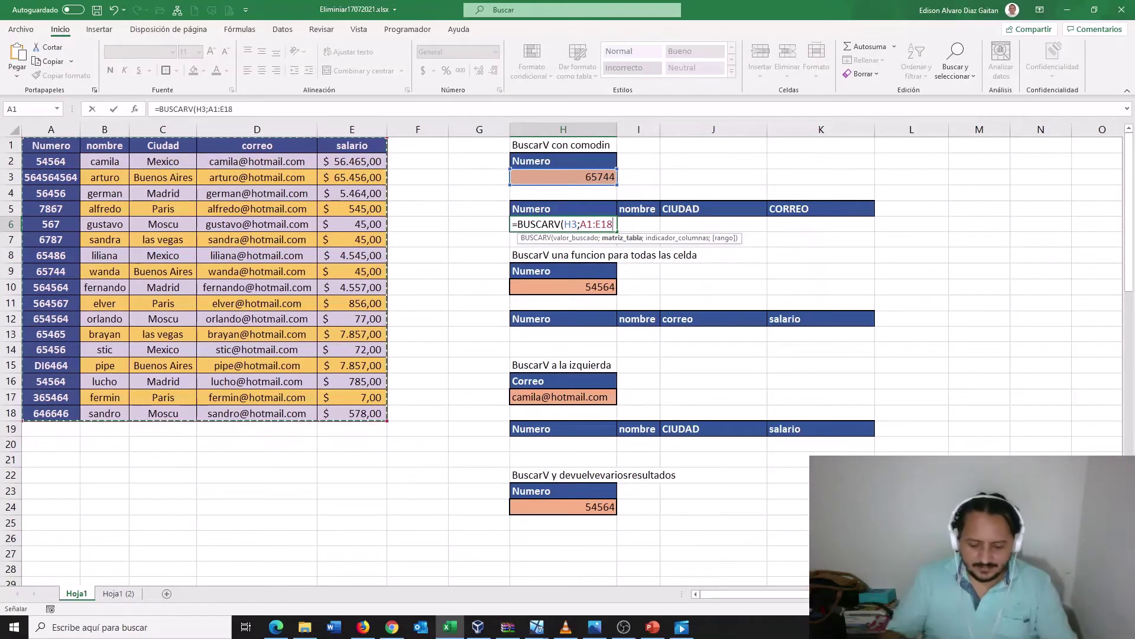
# Finish H6 as =BUSCARV(H3;A1:E18;1;FALSO), returning 65744
pyautogui.write(';')
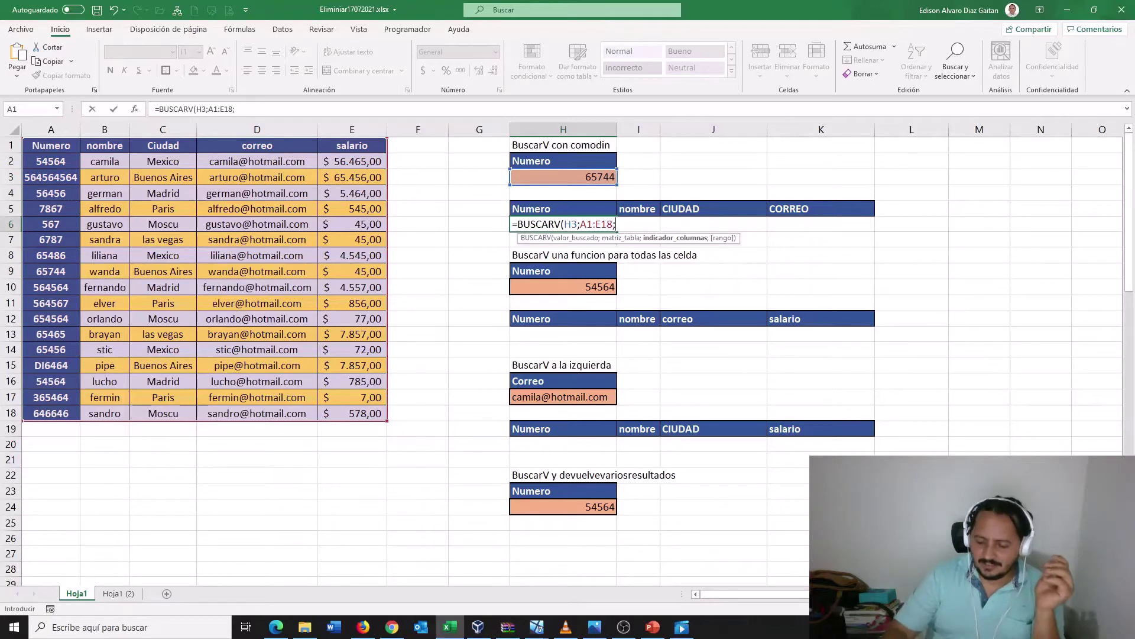
pyautogui.write('1')
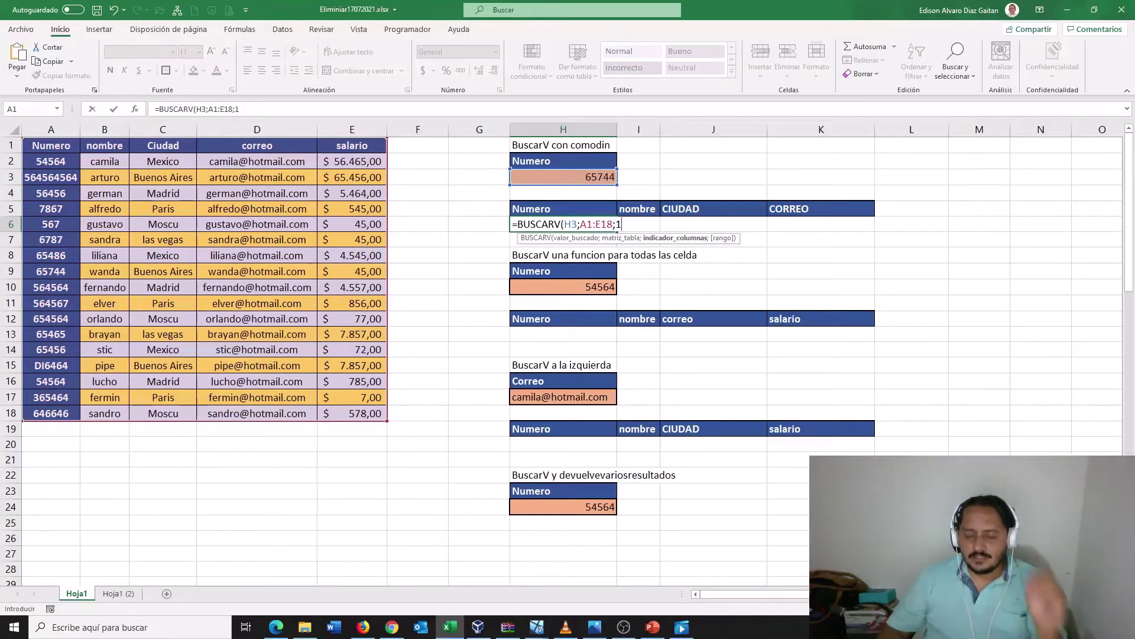
pyautogui.write(';')
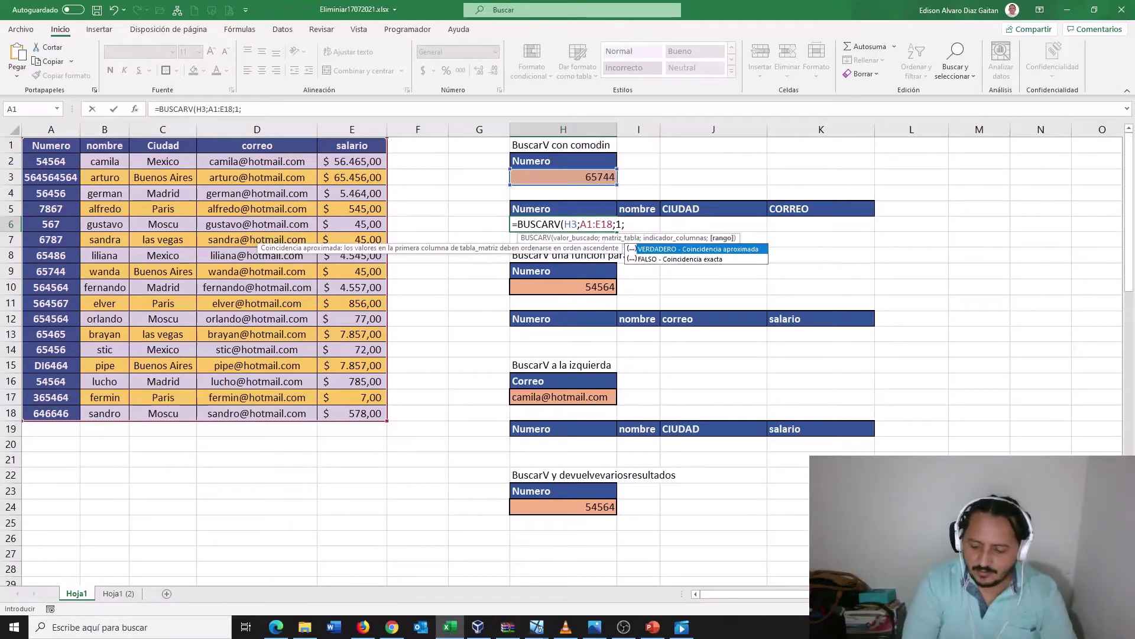
pyautogui.press('Escape')
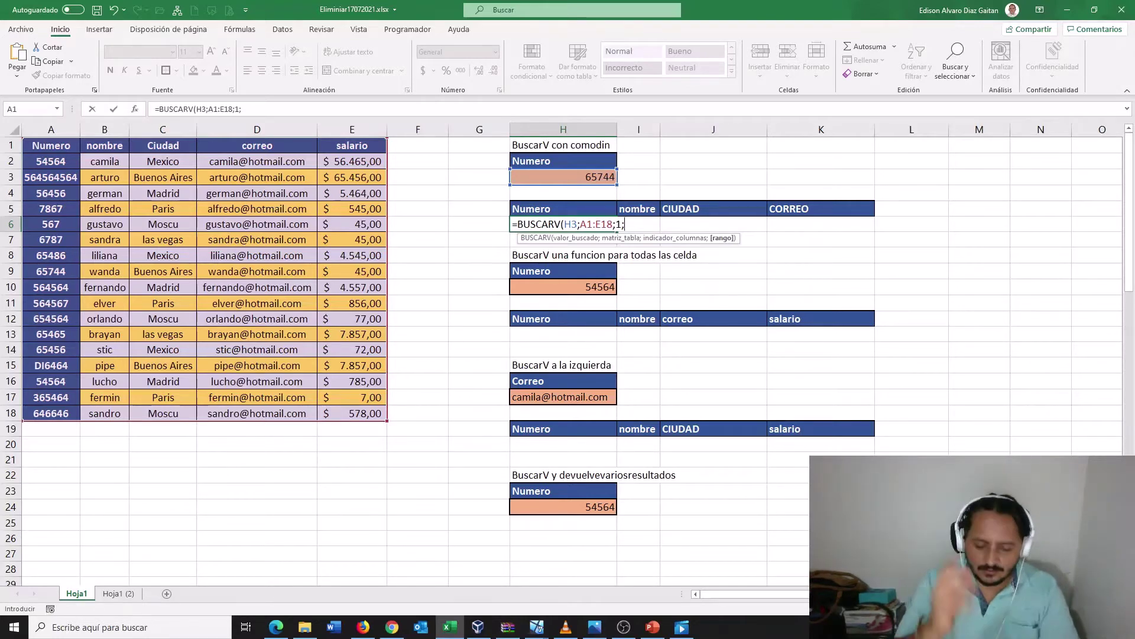
pyautogui.write('F')
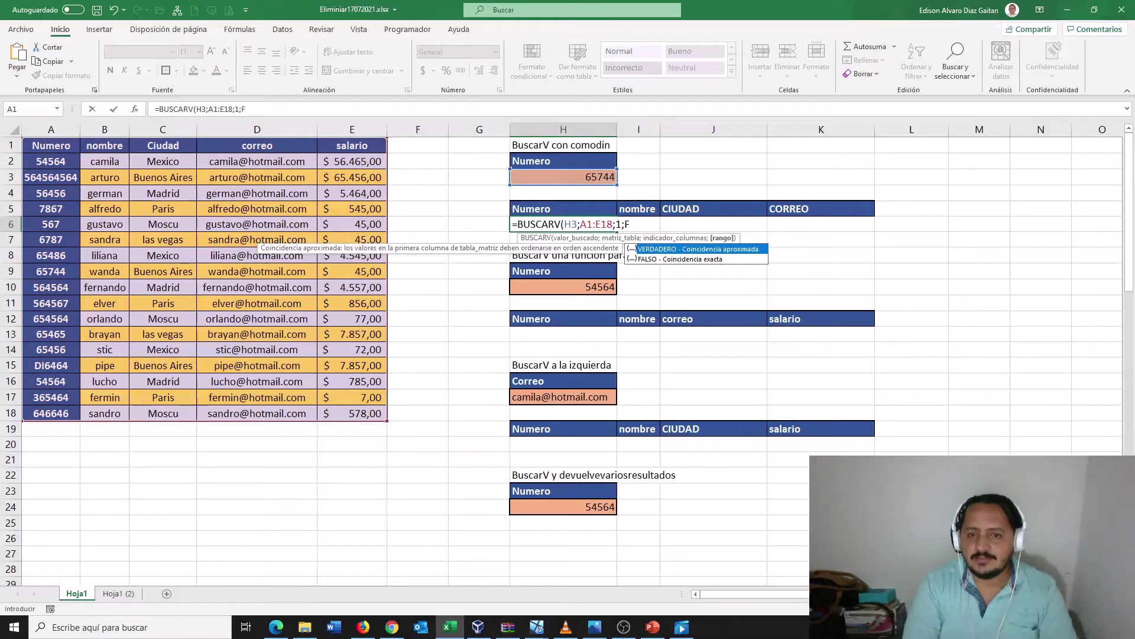
pyautogui.write('ALSO')
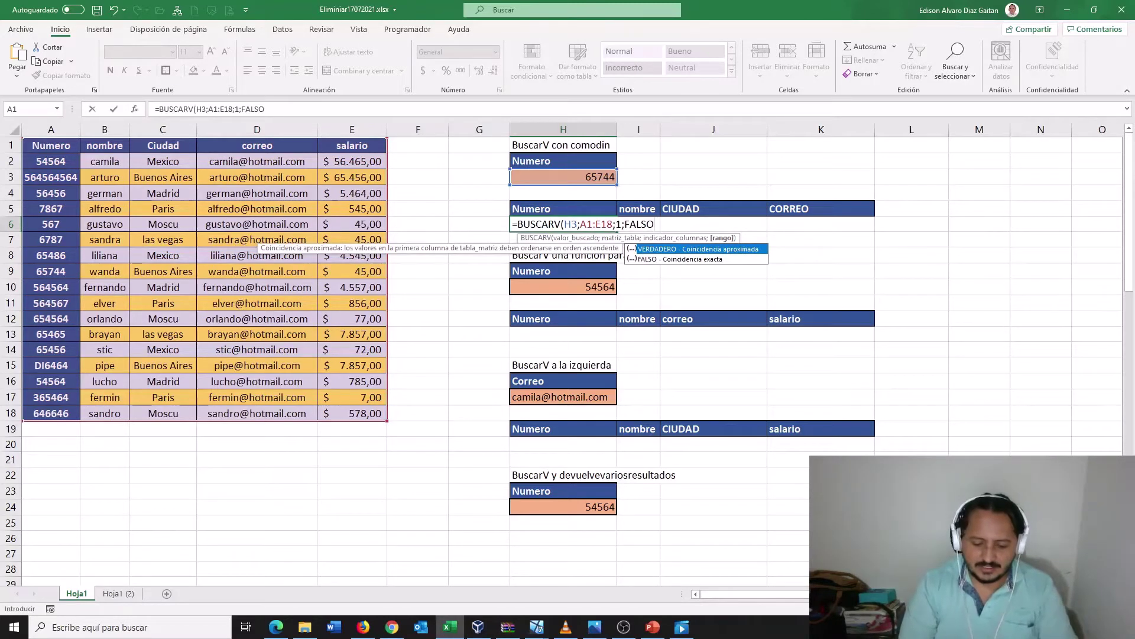
pyautogui.write(')')
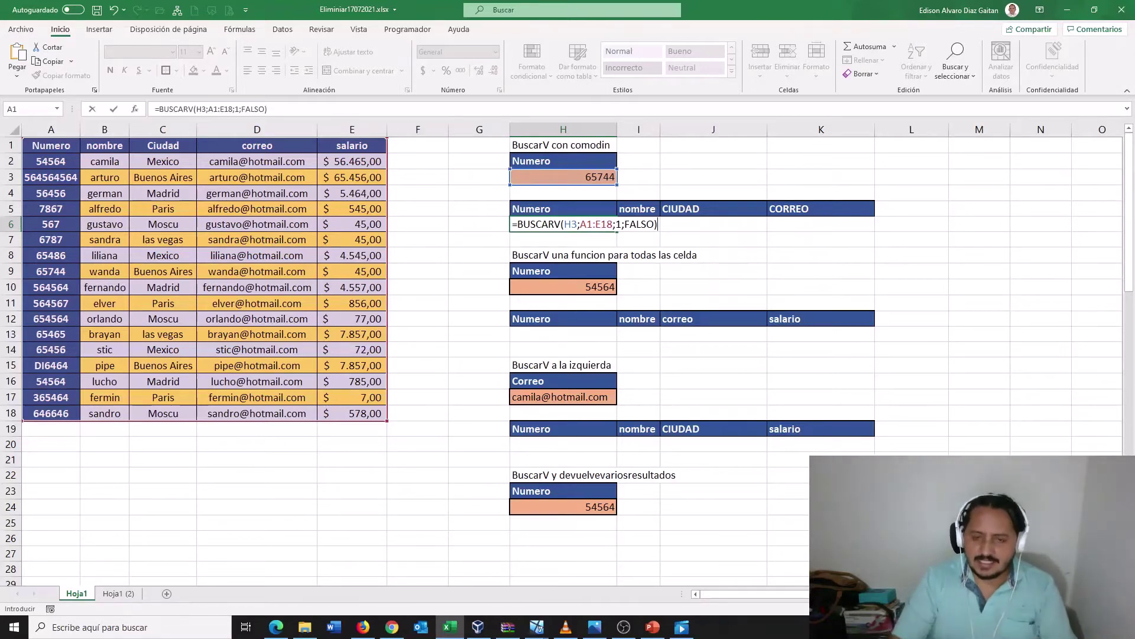
pyautogui.press('Return')
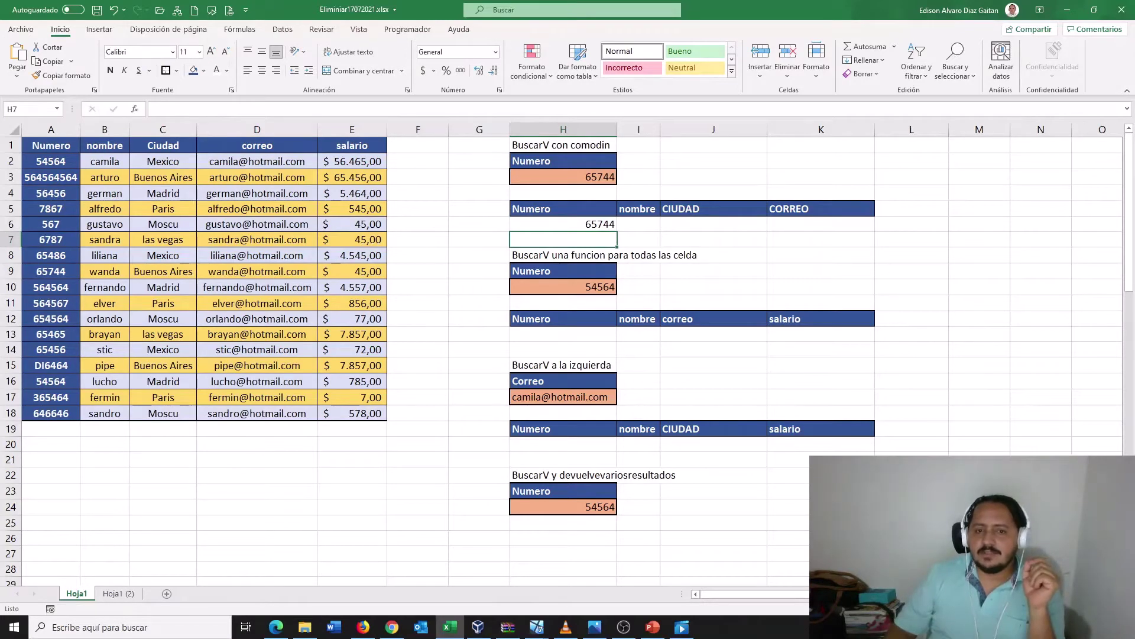
# Anchor the lookup value as $H$3 in H6's formula and fill it across to K6
pyautogui.click(563, 224)
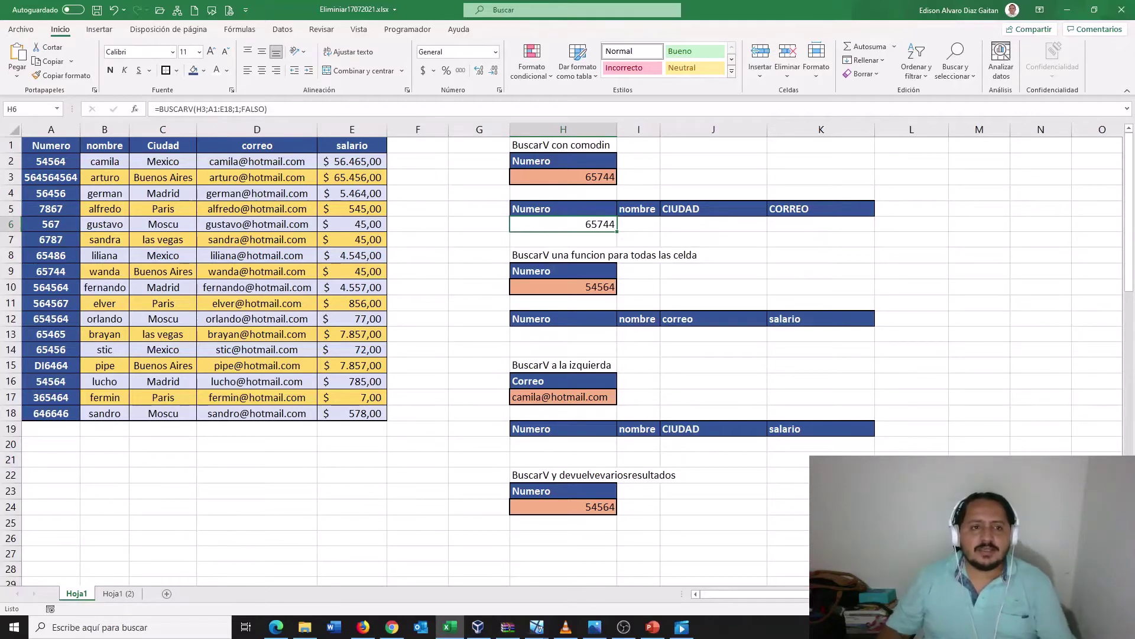
pyautogui.hotkey('ctrl', 'c')
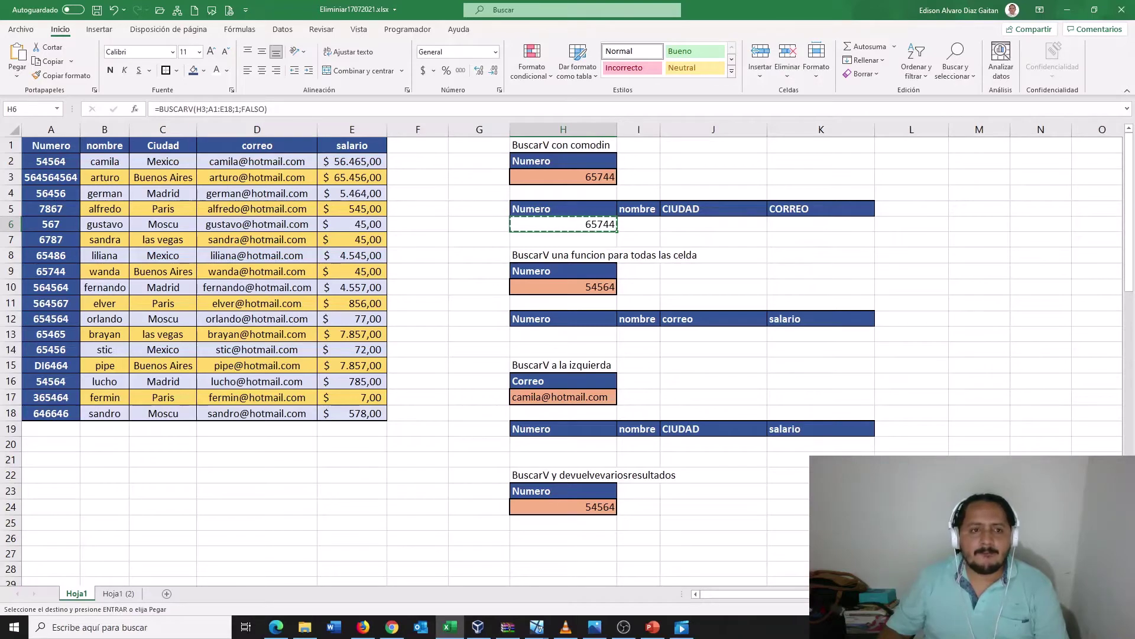
pyautogui.click(195, 108)
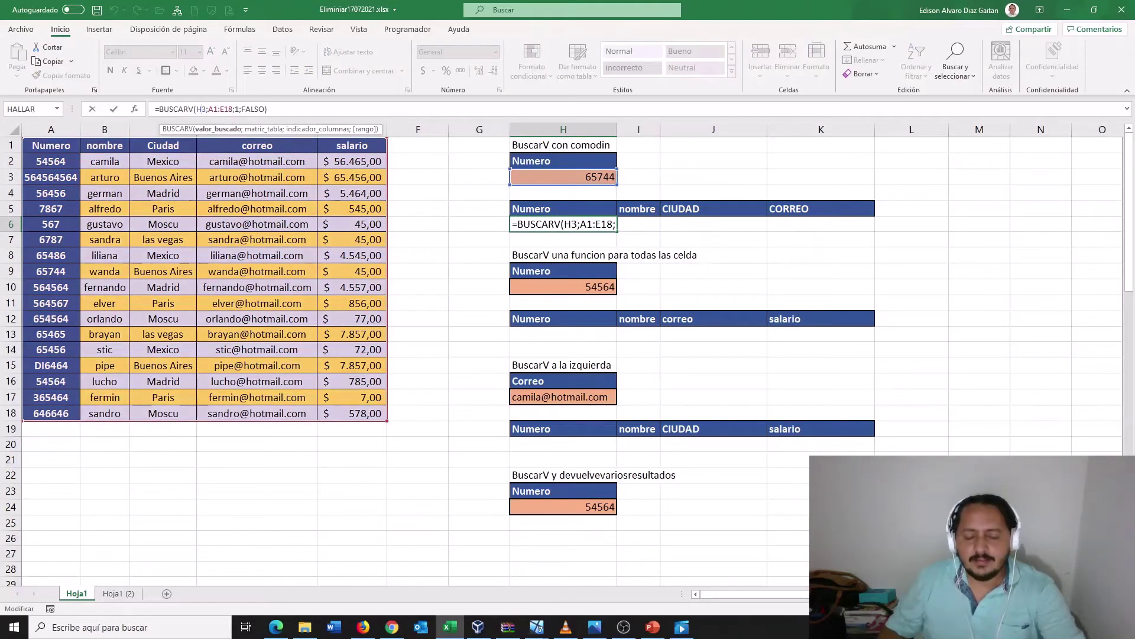
pyautogui.press('Return')
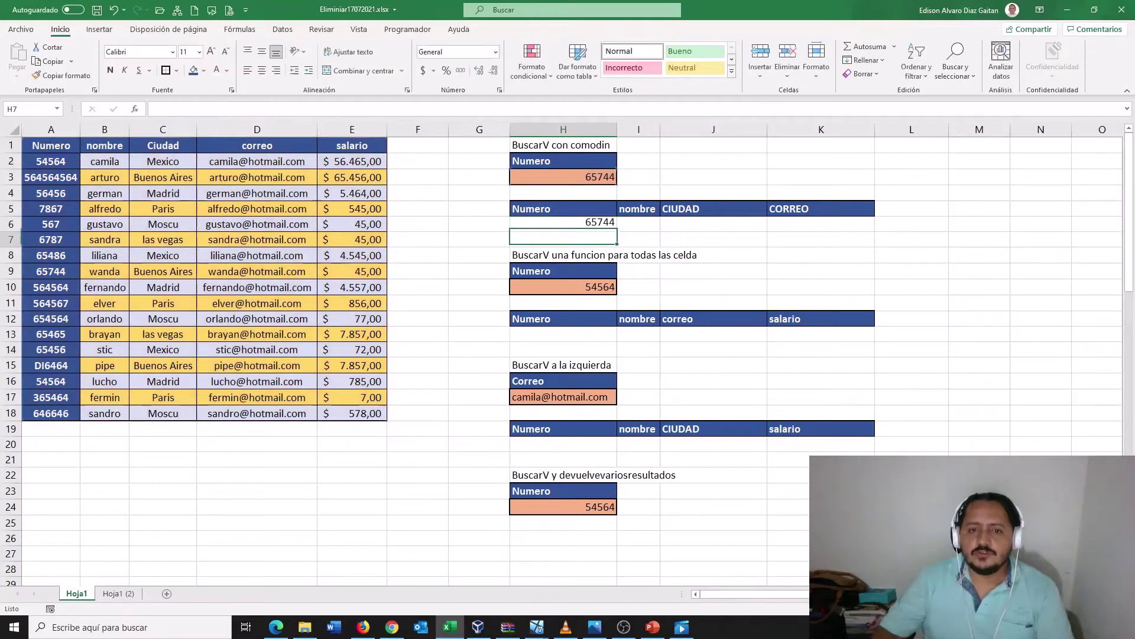
pyautogui.click(563, 223)
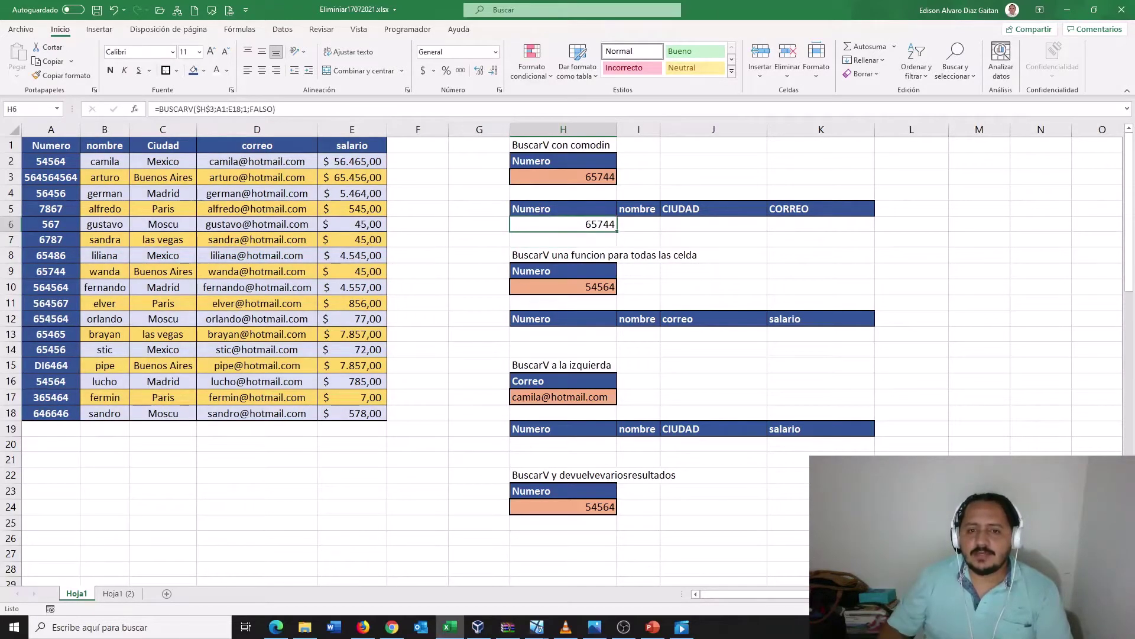
pyautogui.moveTo(617, 231); pyautogui.dragTo(870, 231)
# Try changing I6's column number to 2, then leave its formula unchanged
pyautogui.click(638, 223)
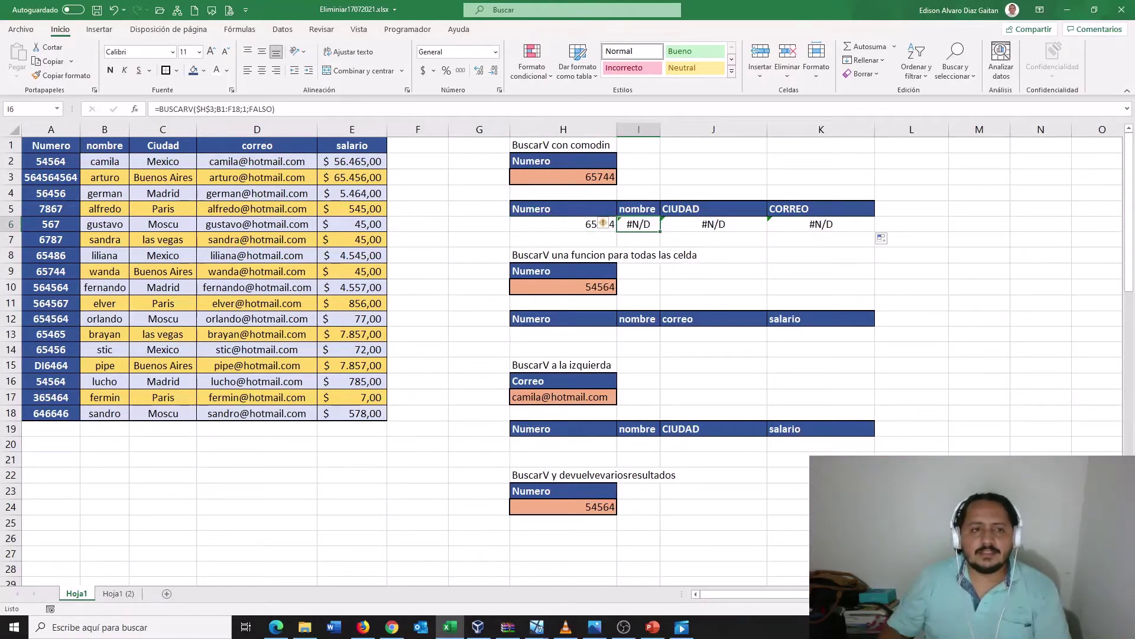
pyautogui.click(243, 109)
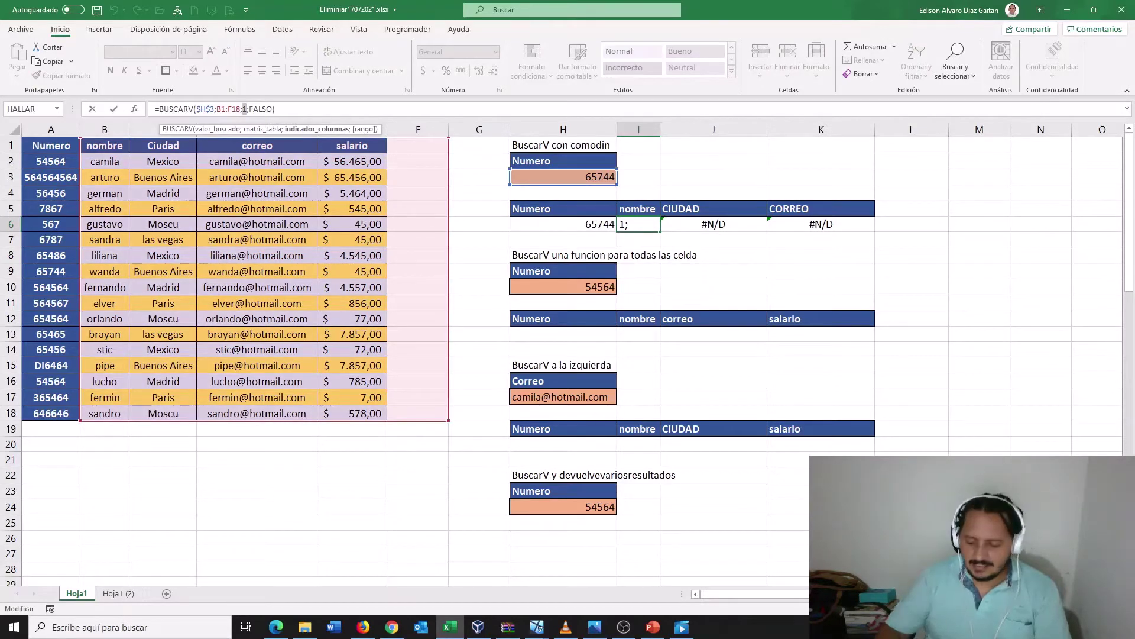
pyautogui.write('2')
pyautogui.press('Tab')
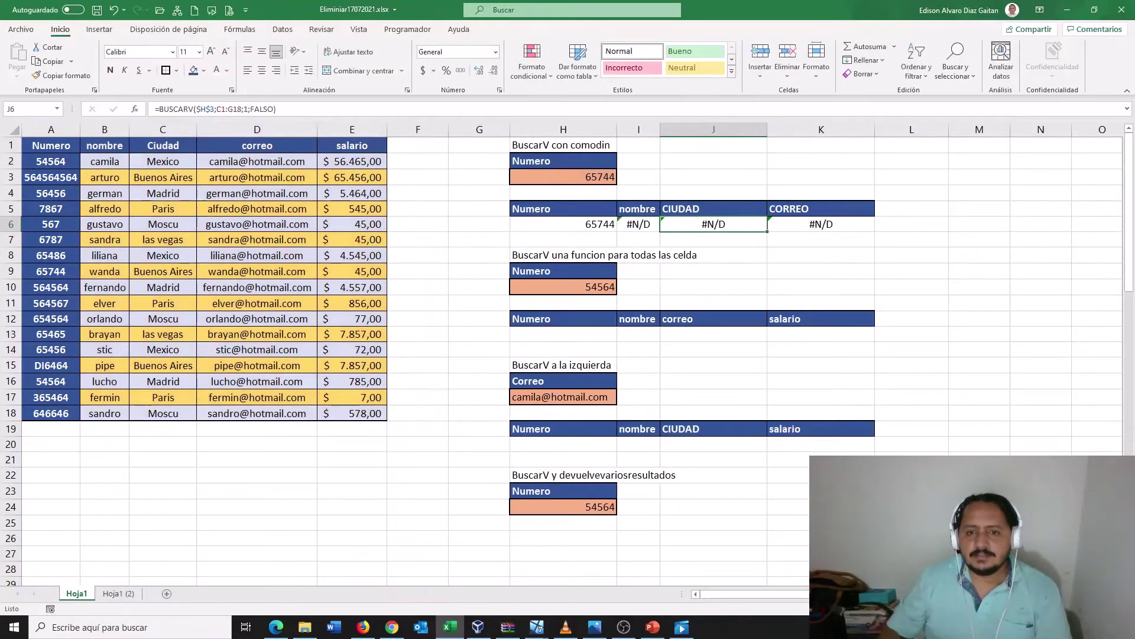
pyautogui.click(639, 224)
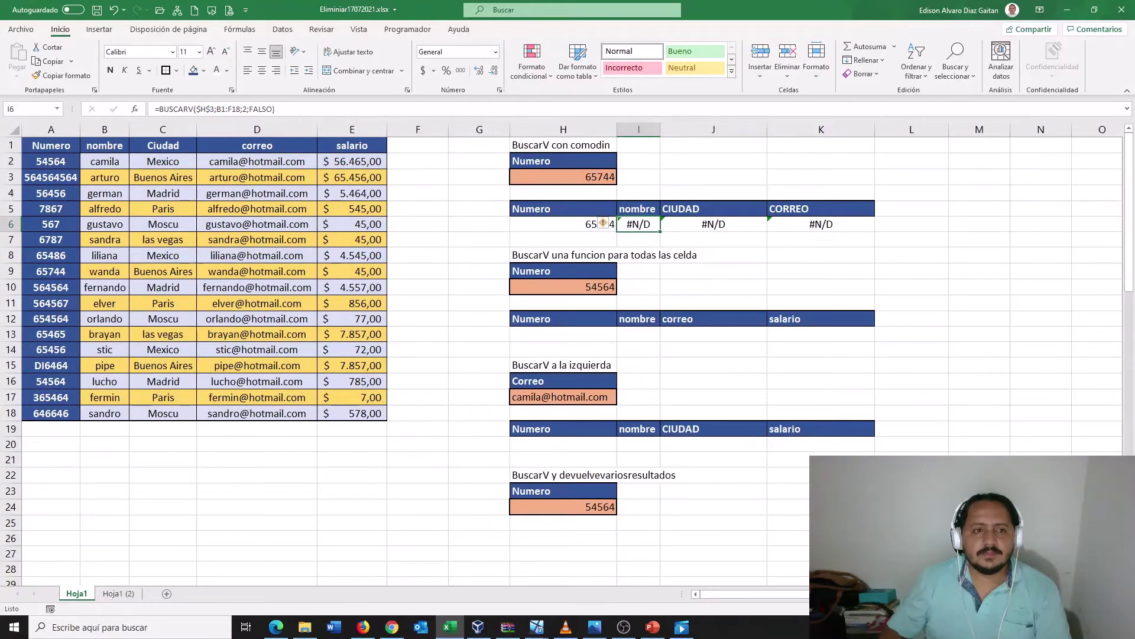
pyautogui.click(246, 109)
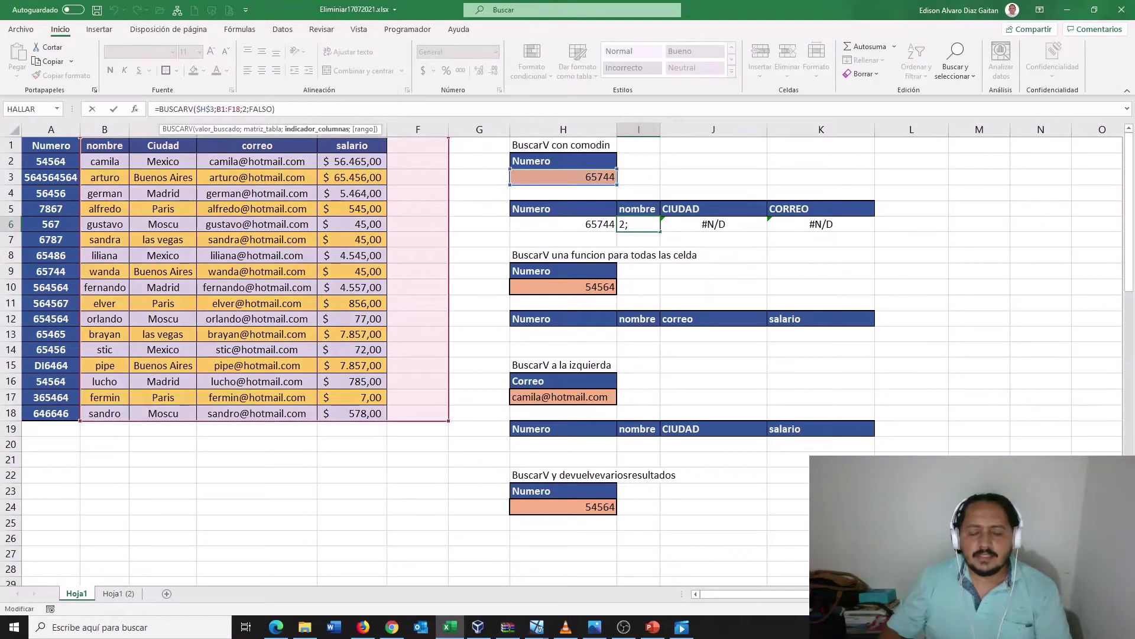
pyautogui.press('Escape')
# Lock H6's table range as $A$1:$E$18 and refill the formula across to K6
pyautogui.click(563, 223)
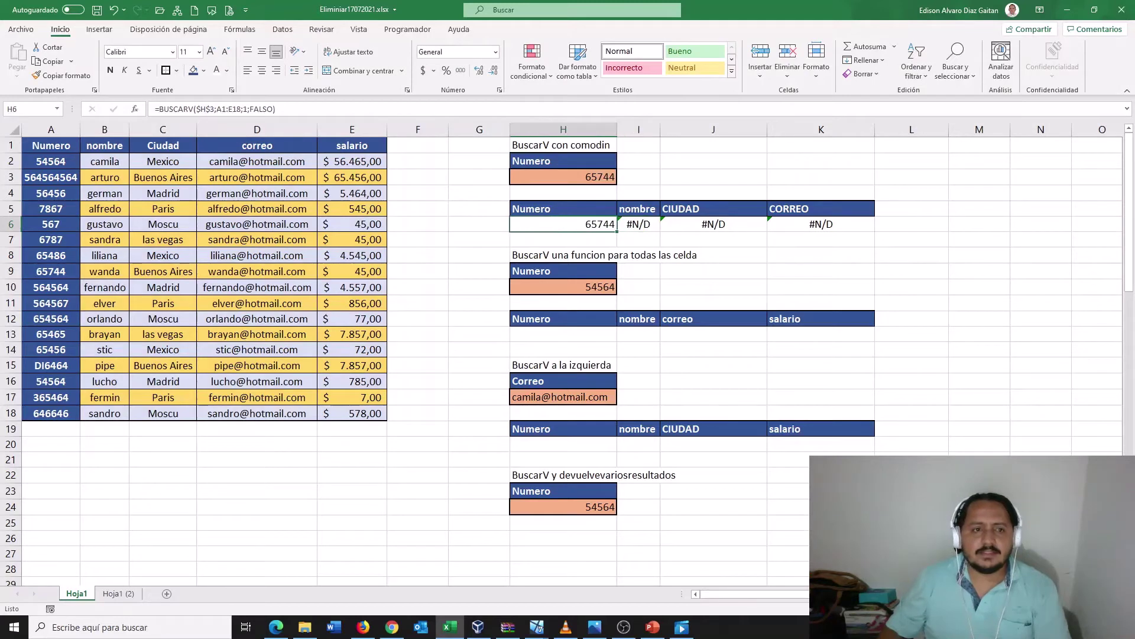
pyautogui.click(222, 109)
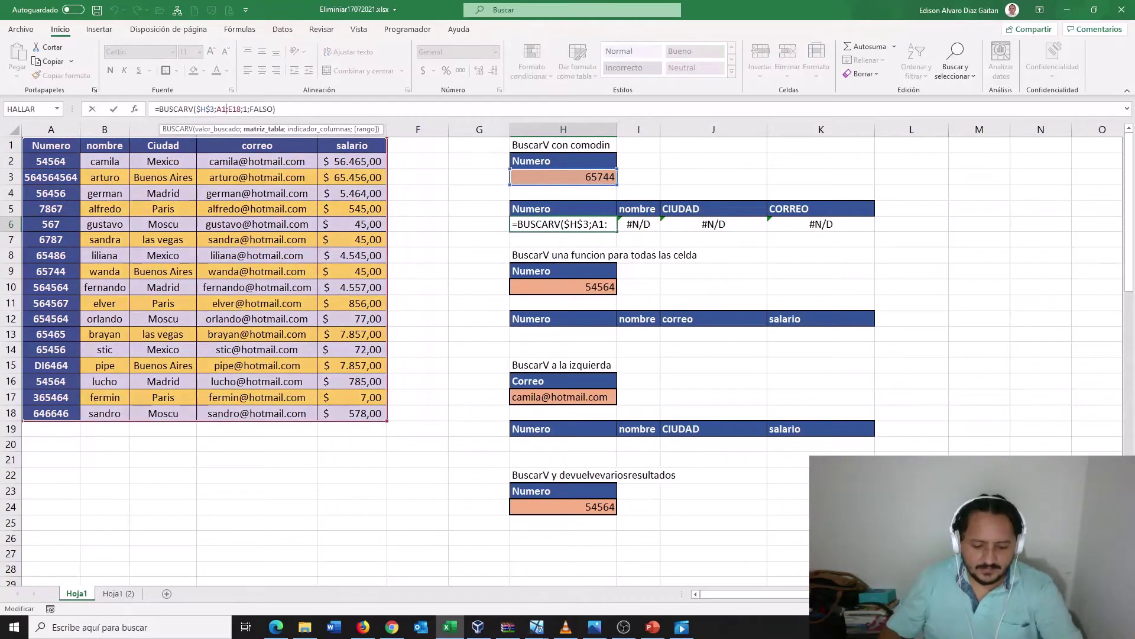
pyautogui.press('F4')
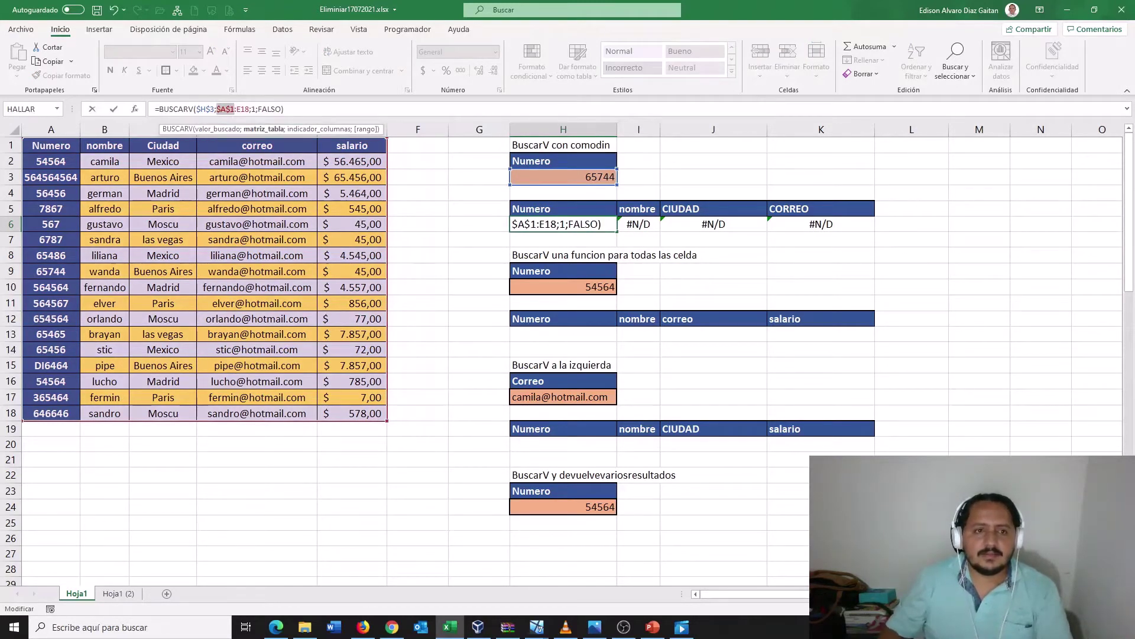
pyautogui.click(240, 109)
pyautogui.press('F4')
pyautogui.press('Return')
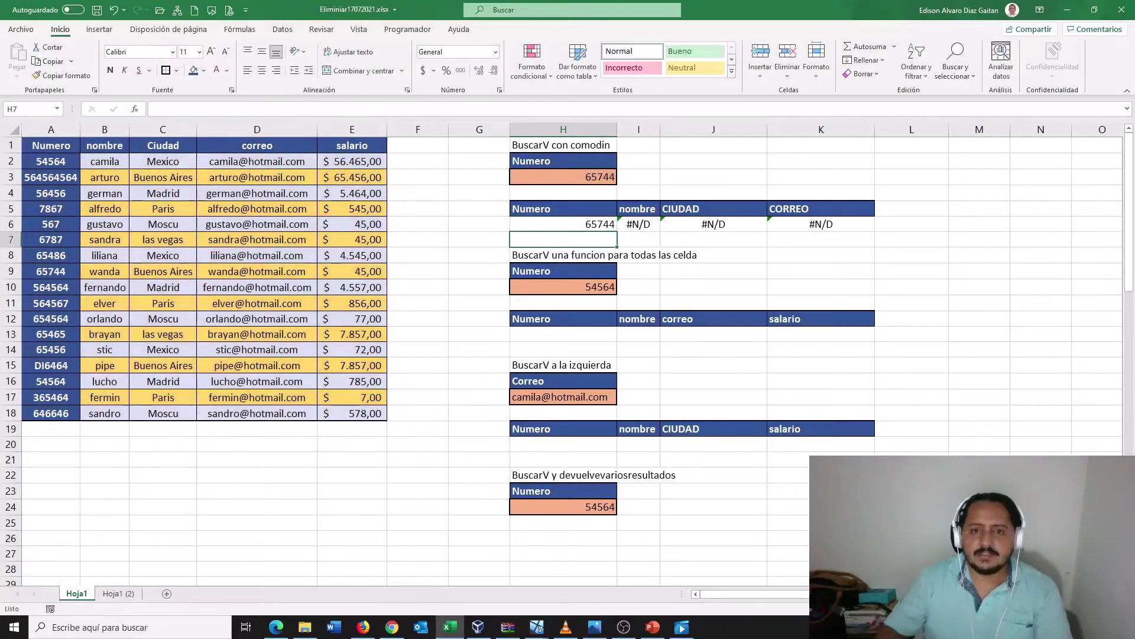
pyautogui.click(563, 224)
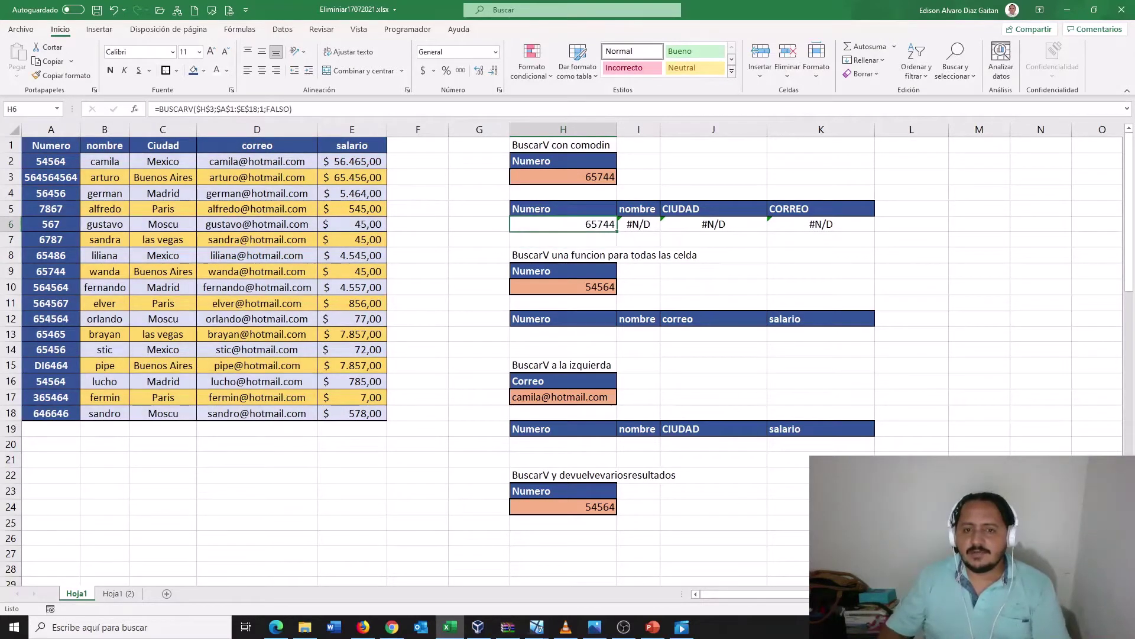
pyautogui.moveTo(617, 231); pyautogui.dragTo(874, 232)
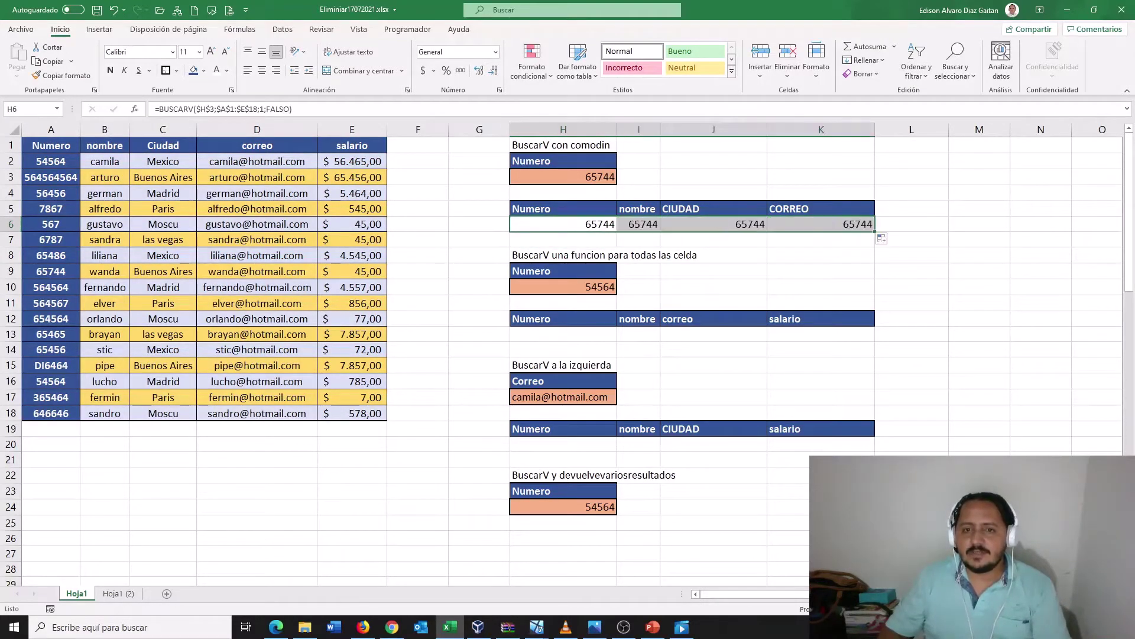
# Change I6's column index from 1 to 2 so it returns the name
pyautogui.click(563, 223)
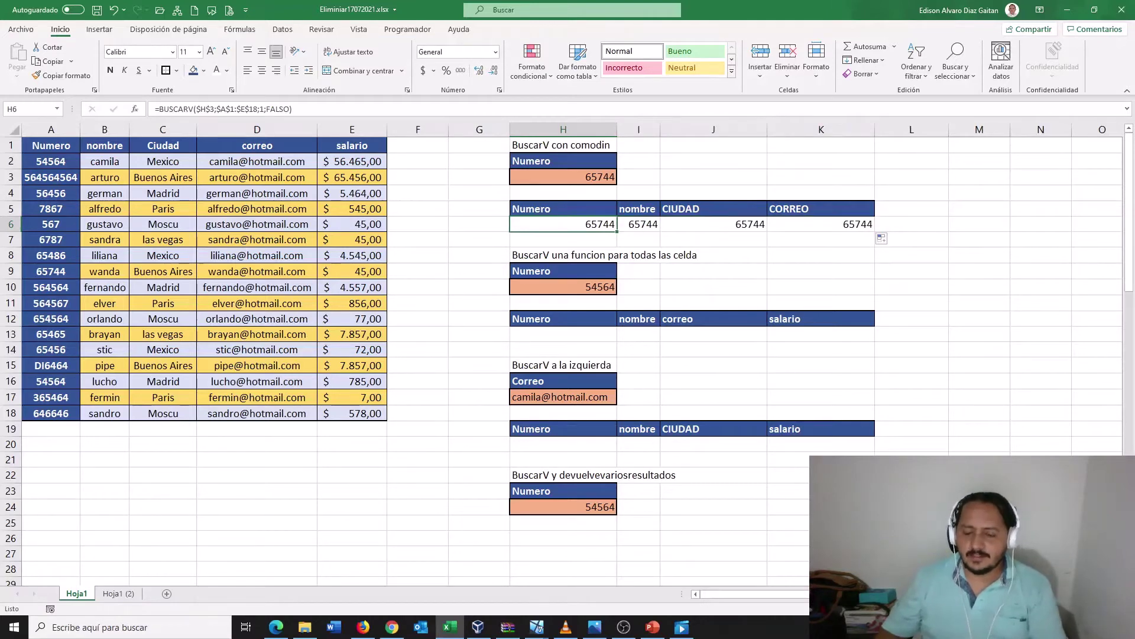
pyautogui.click(639, 223)
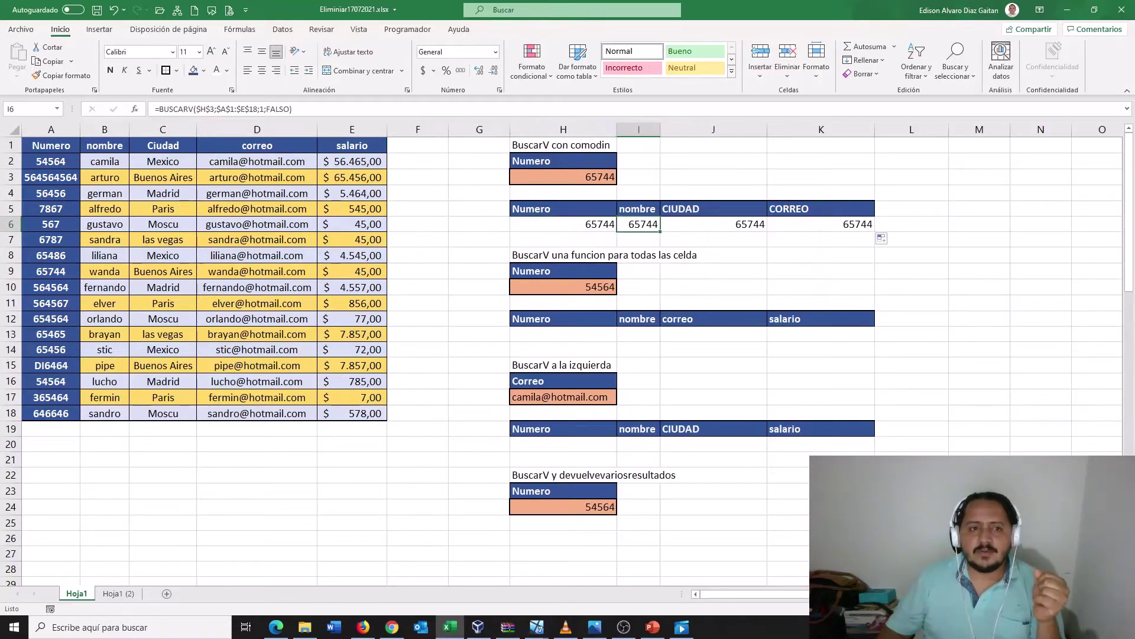
pyautogui.click(264, 109)
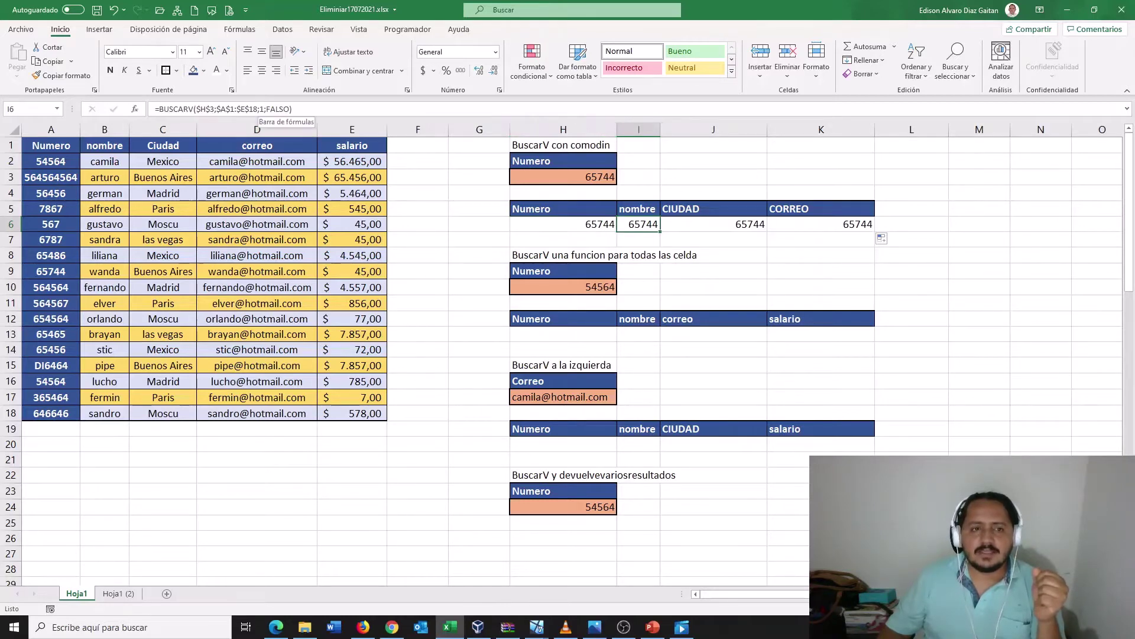
pyautogui.press('BackSpace')
pyautogui.write('2')
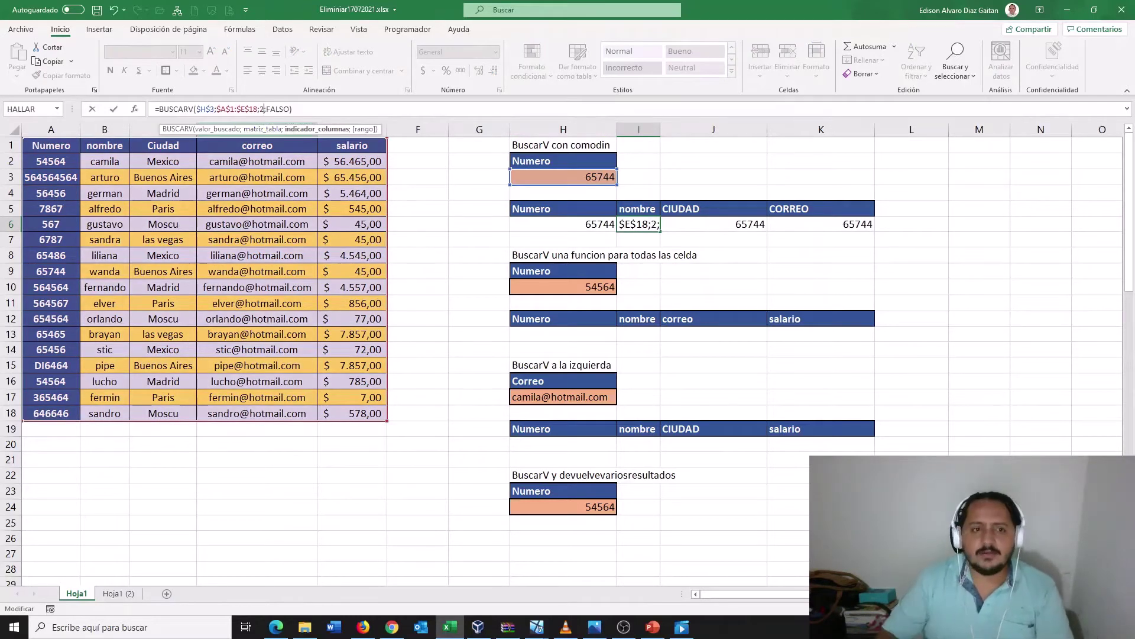
pyautogui.press('Tab')
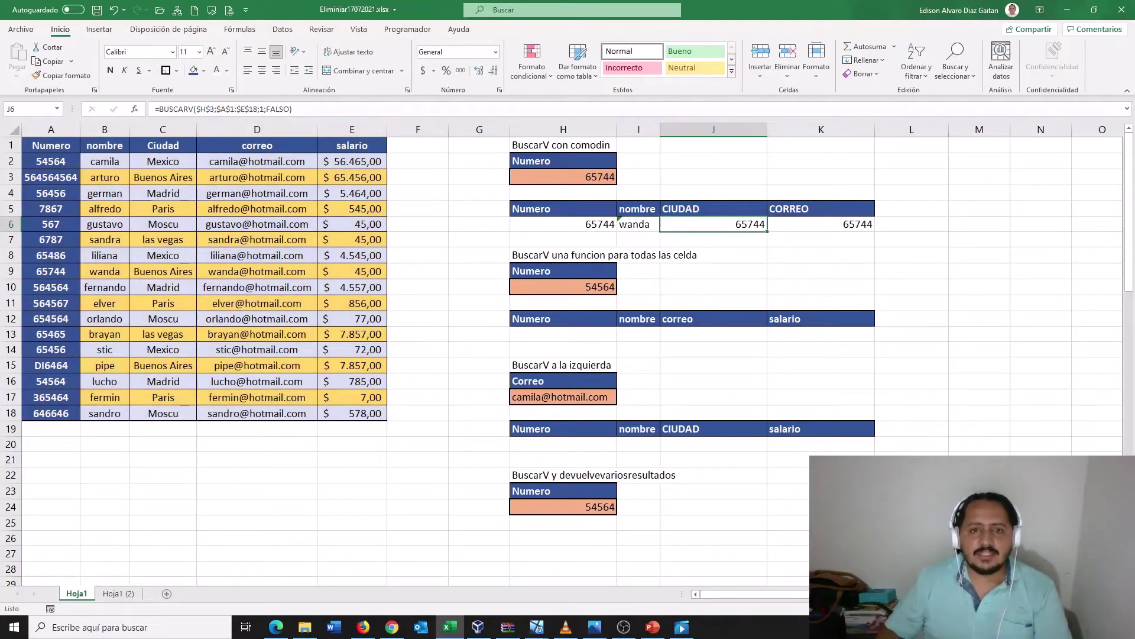
# Set J6 and K6 column indexes to 3 and 4 for city and e-mail
pyautogui.click(263, 109)
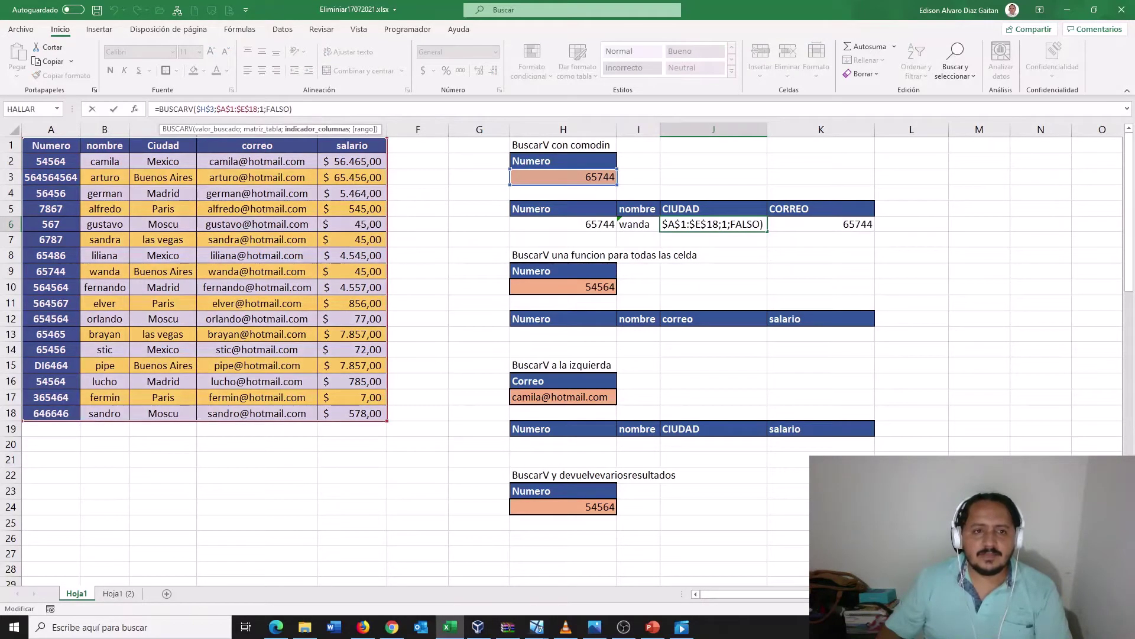
pyautogui.press('BackSpace')
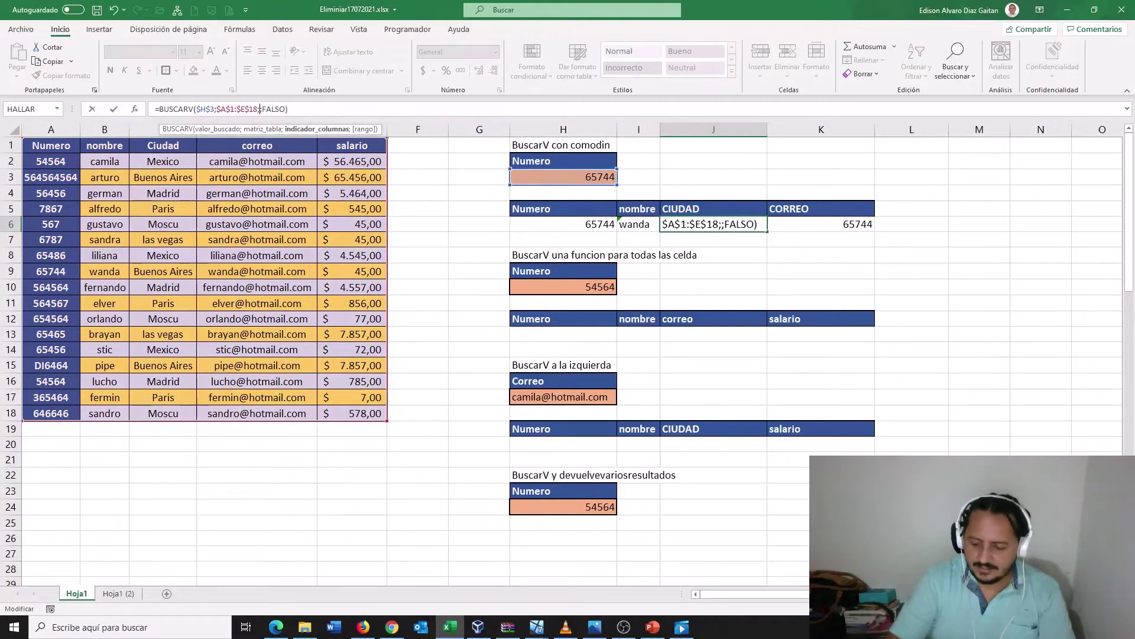
pyautogui.write('3')
pyautogui.press('Tab')
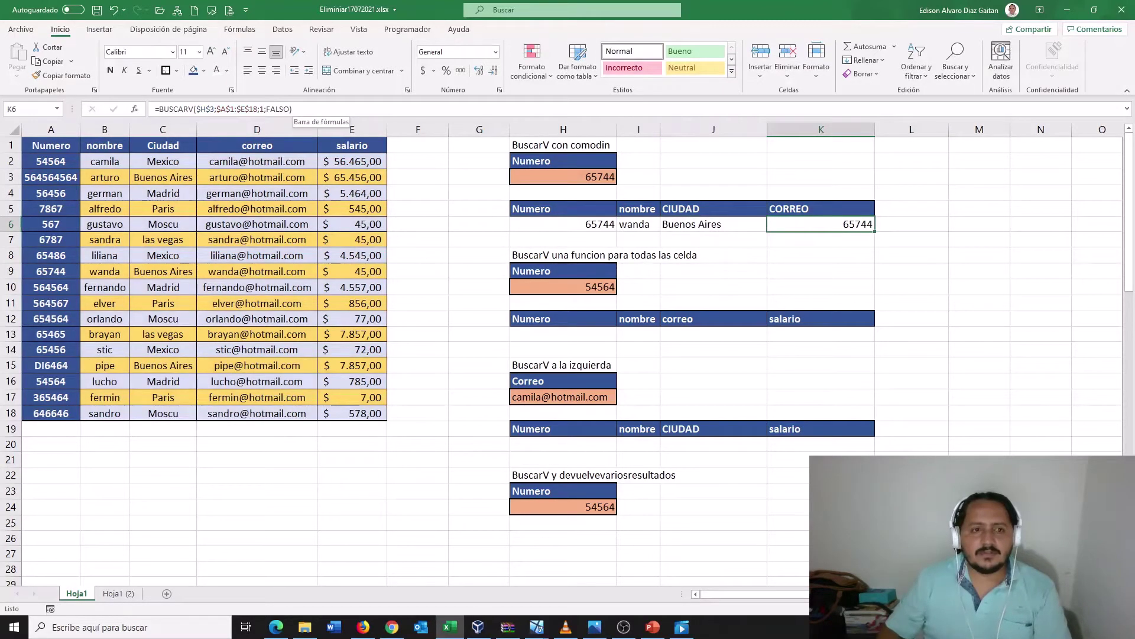
pyautogui.click(264, 109)
pyautogui.press('BackSpace')
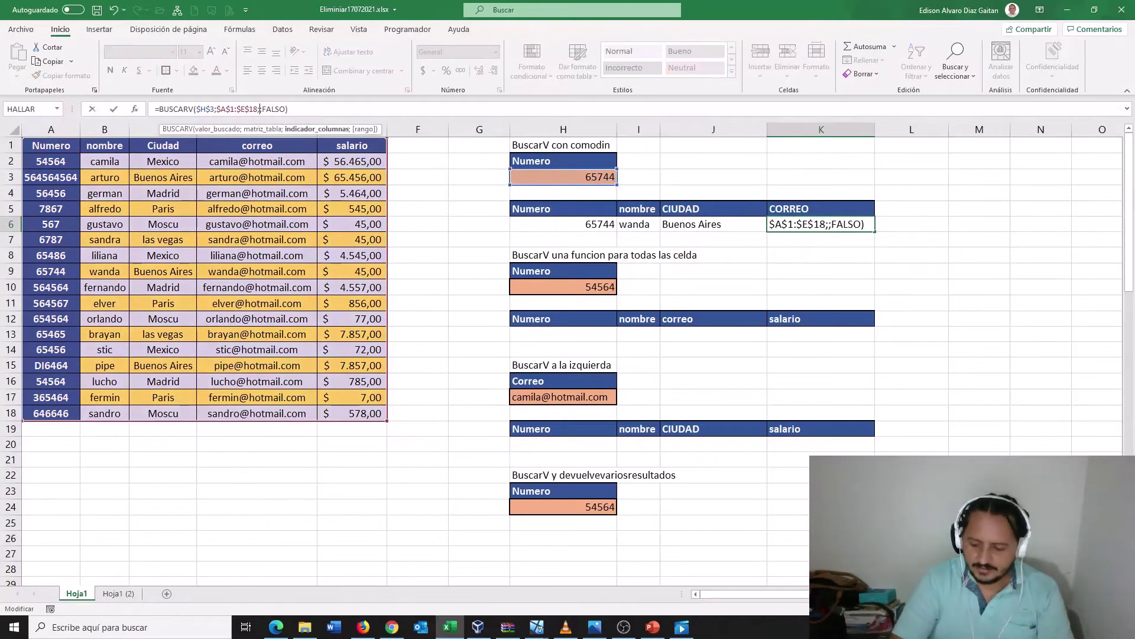
pyautogui.write('4')
pyautogui.press('Return')
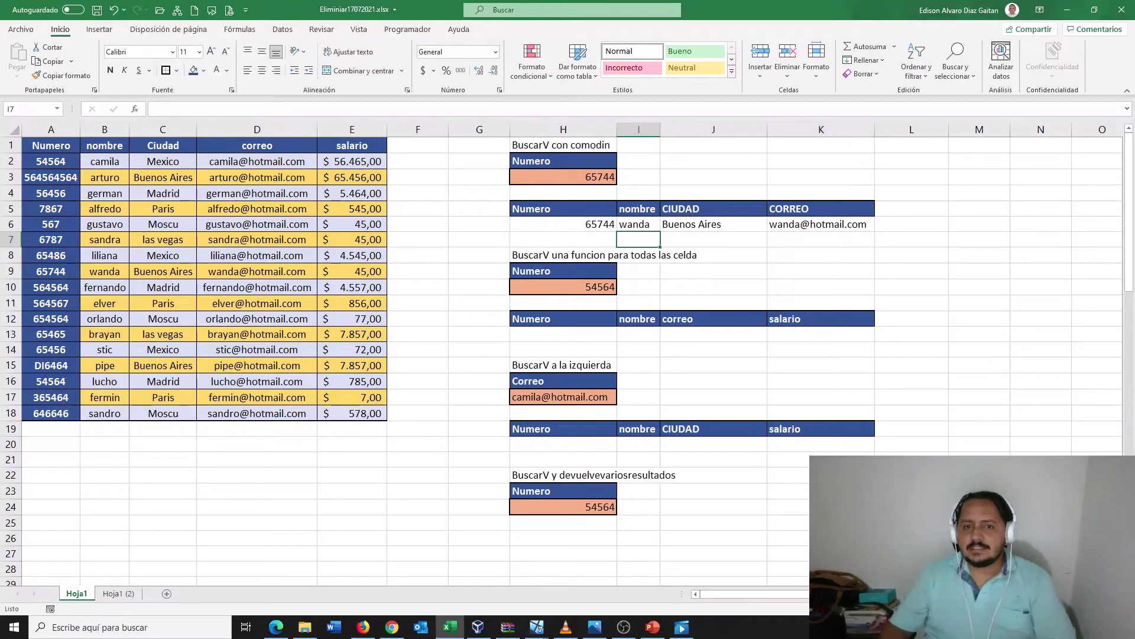
pyautogui.moveTo(563, 224); pyautogui.dragTo(821, 224)
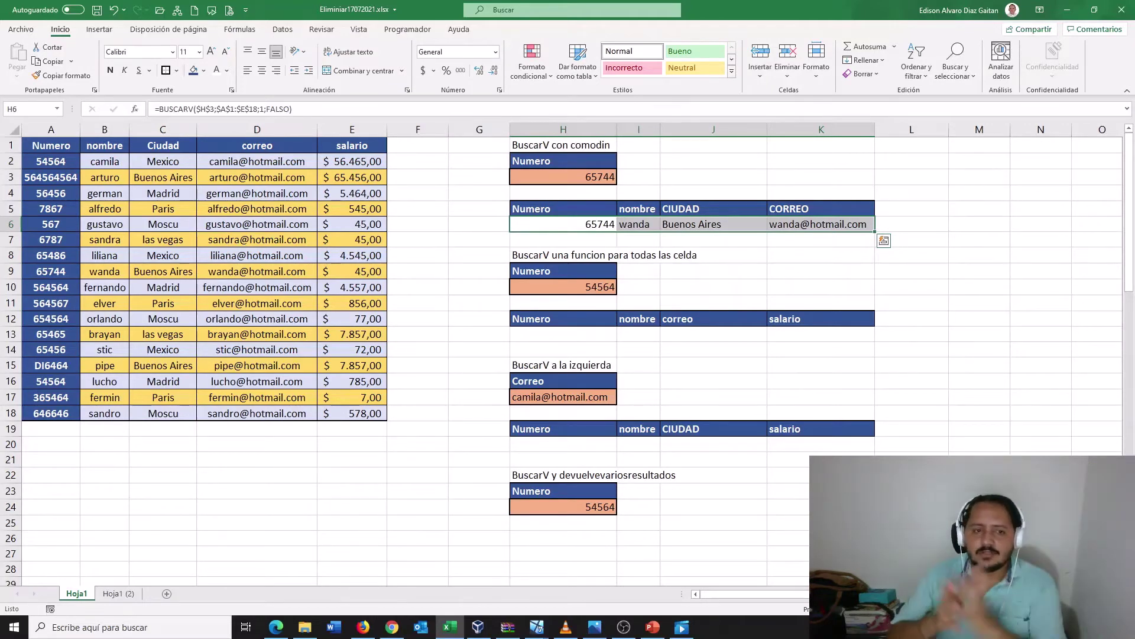
# Replace H3's search number with 6464, which matches only the DI6464 code, then reselect H6
pyautogui.click(563, 177)
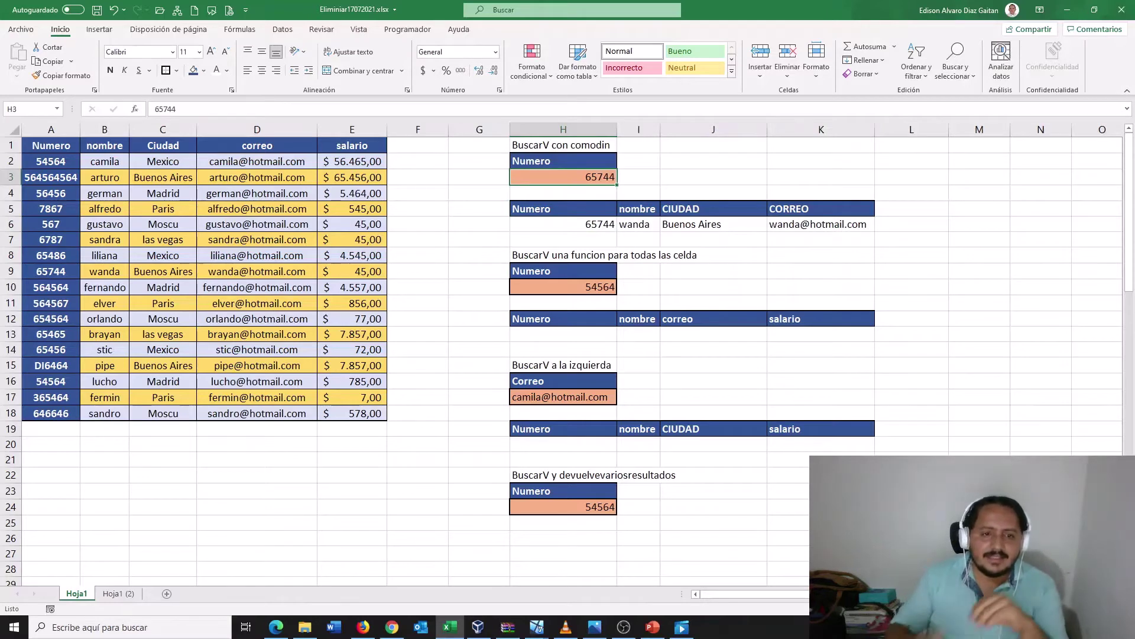
pyautogui.click(51, 365)
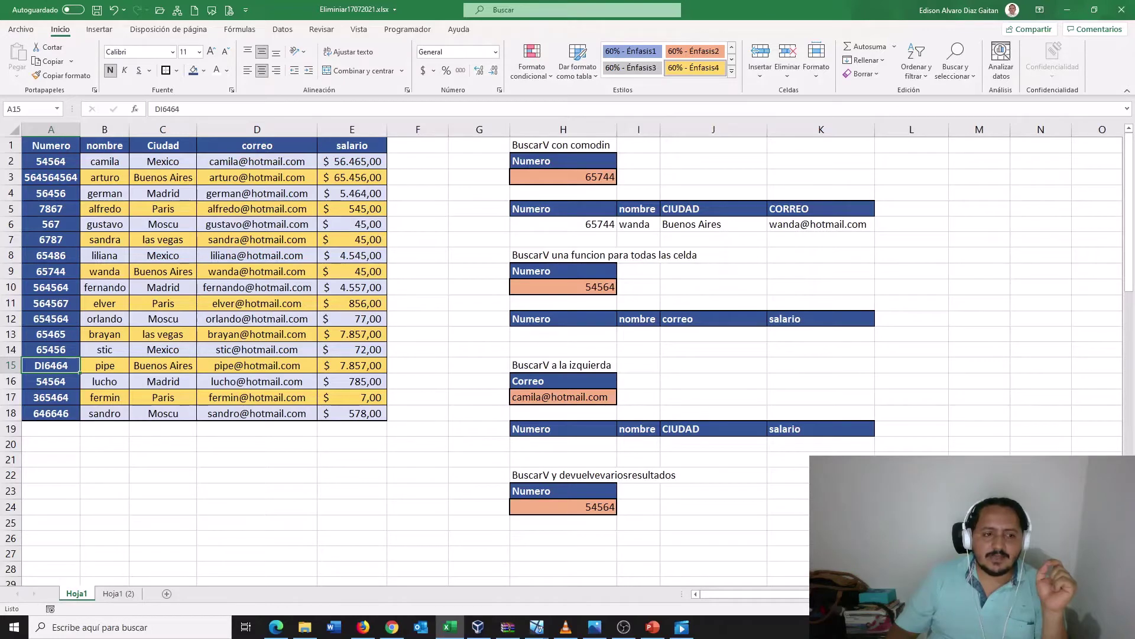
pyautogui.click(563, 176)
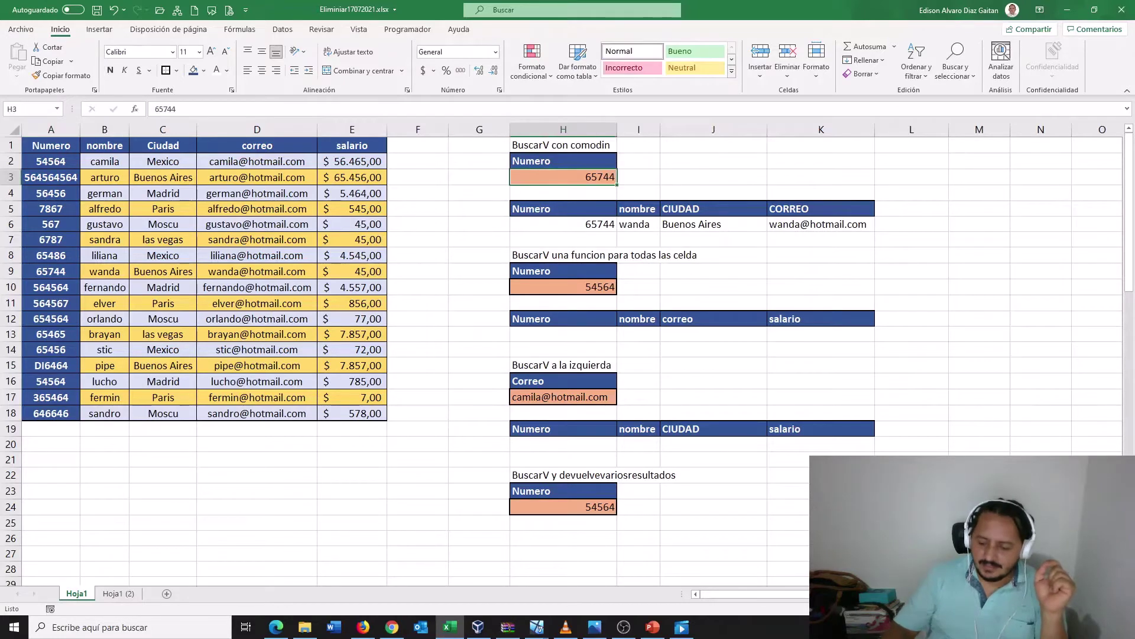
pyautogui.write('6464')
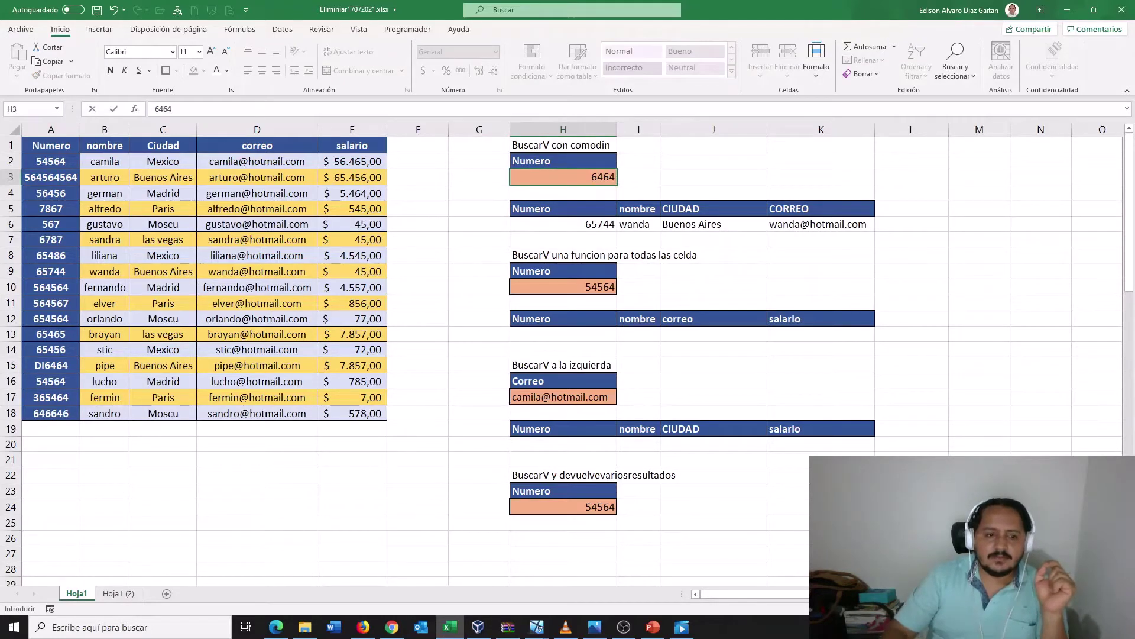
pyautogui.press('Return')
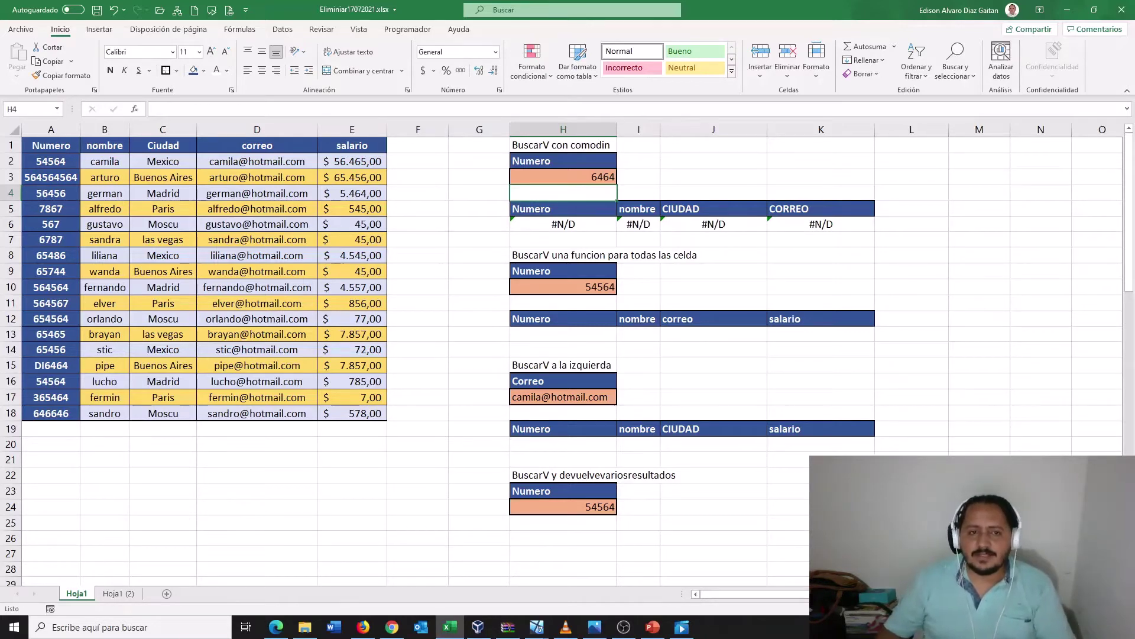
pyautogui.click(563, 224)
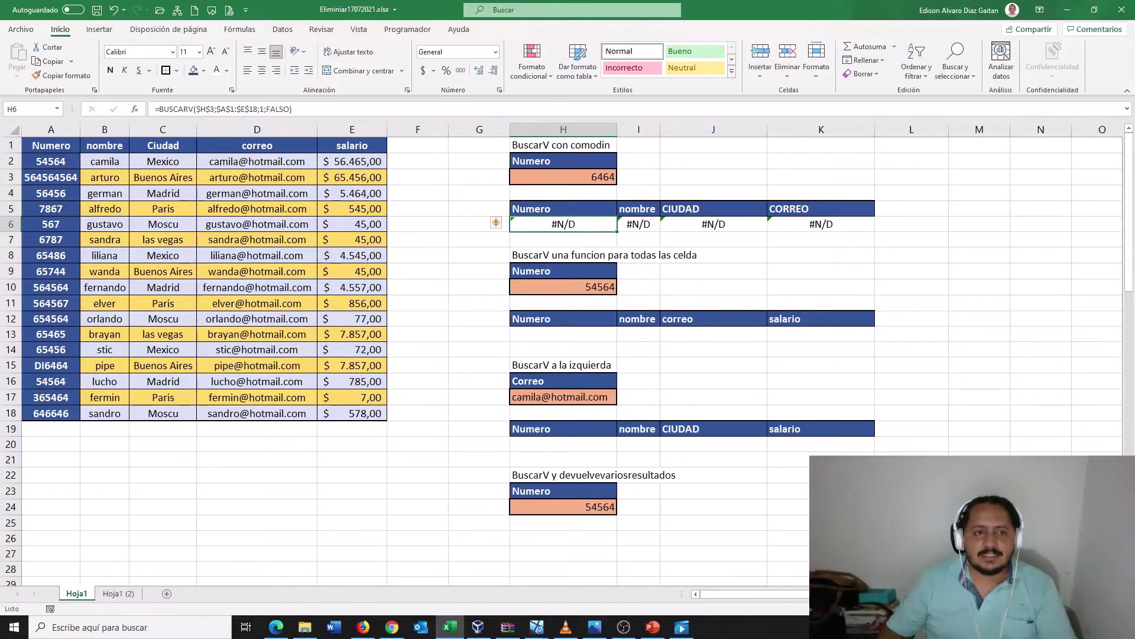
# Enter edit mode on H6's =BUSCARV($H$3;$A$1:$E$18;1;FALSO) formula
pyautogui.press('F2')
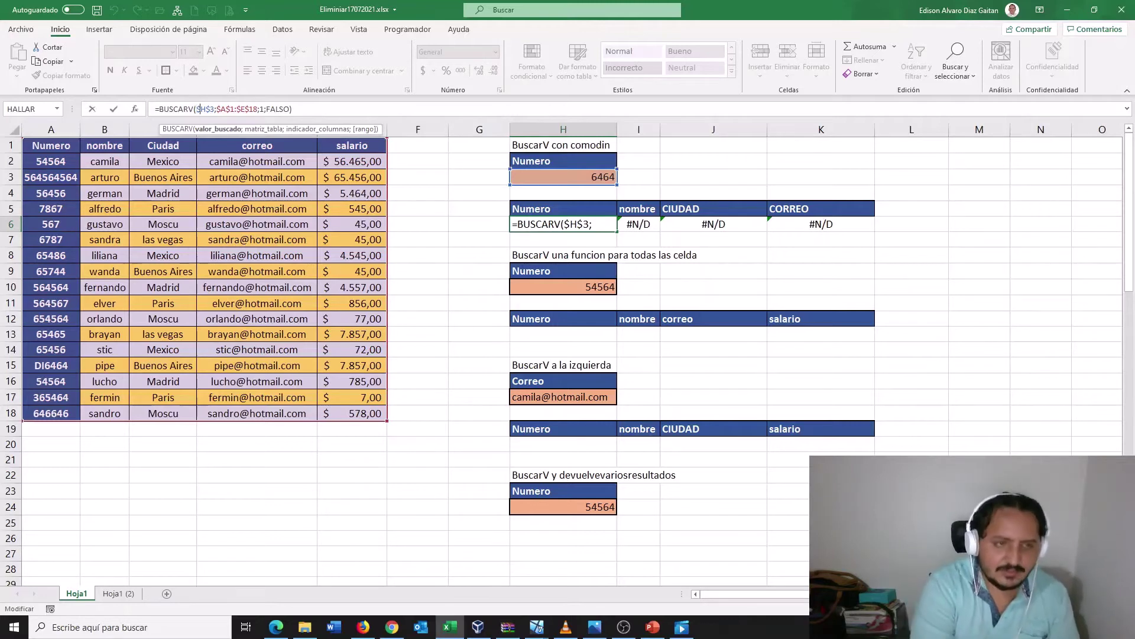
# Prefix H6's lookup value with "*"& so the lookup finds DI6464
pyautogui.write('"')
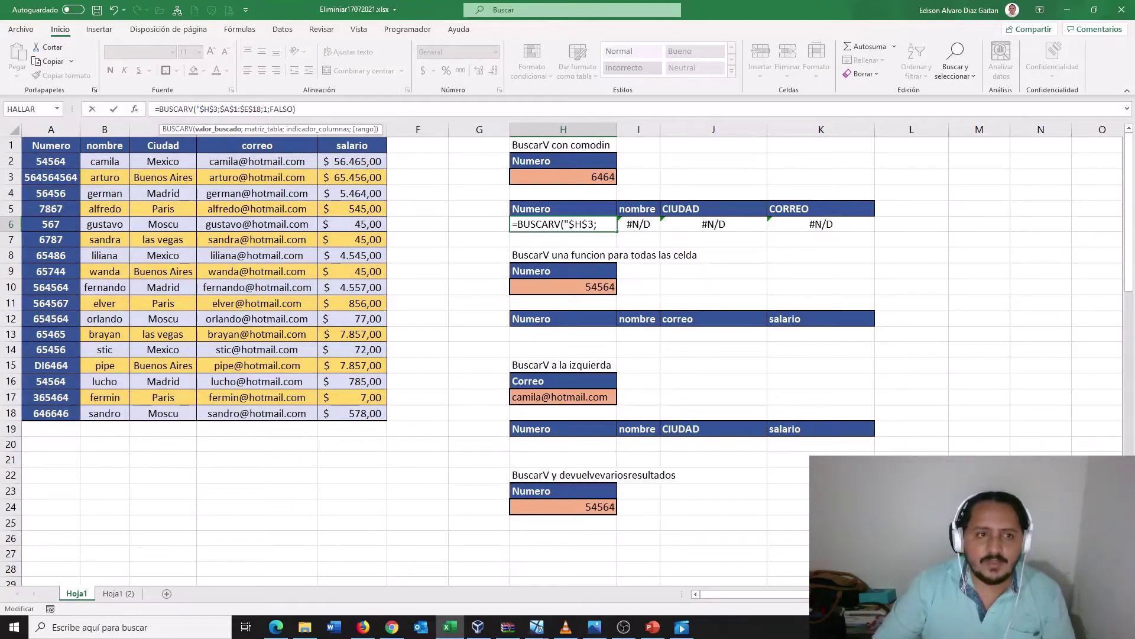
pyautogui.write('*"')
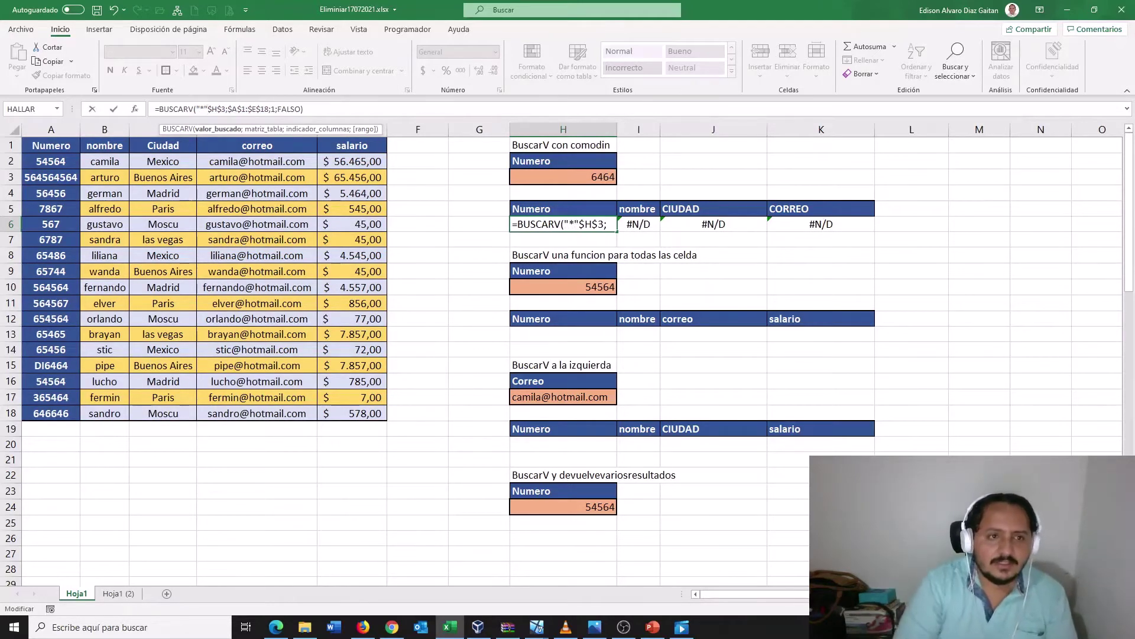
pyautogui.write(';')
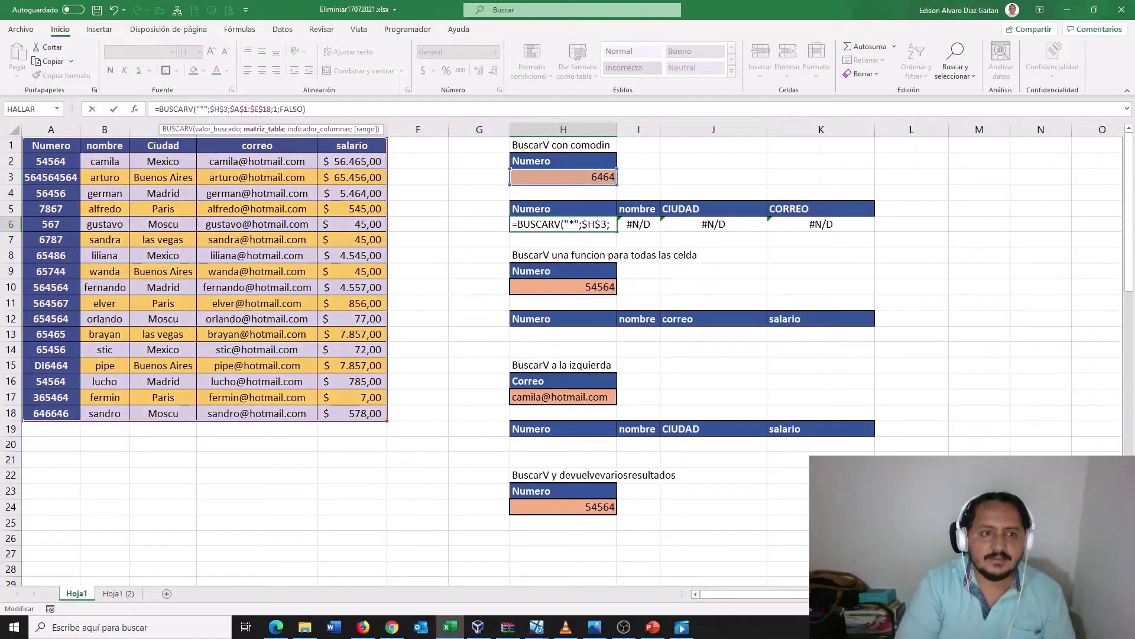
pyautogui.press('BackSpace')
pyautogui.write('&')
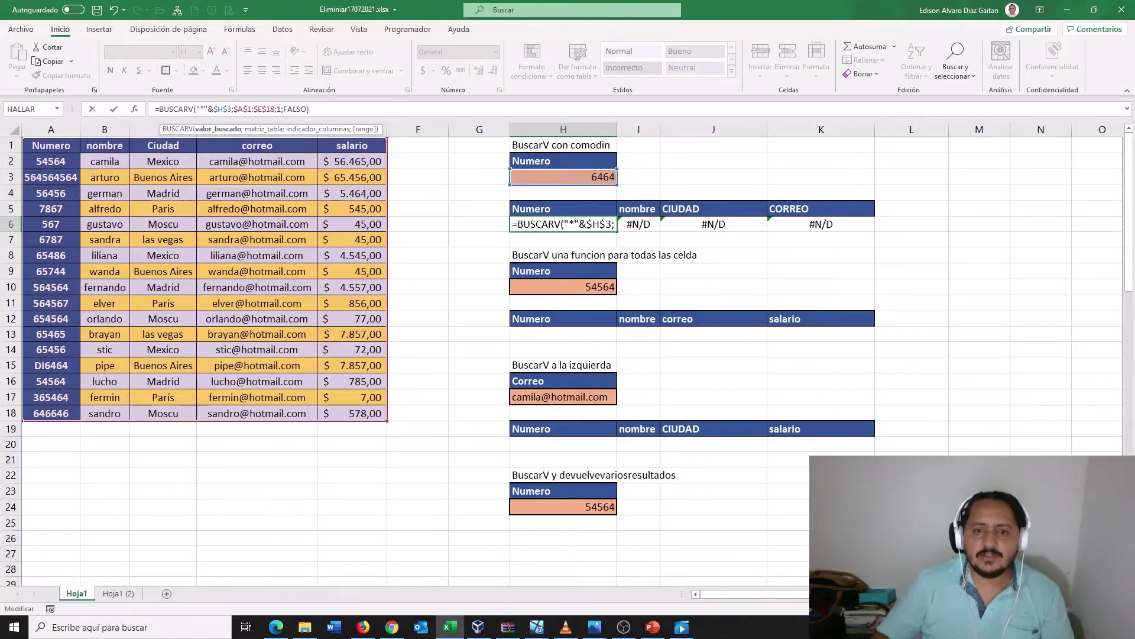
pyautogui.press('Return')
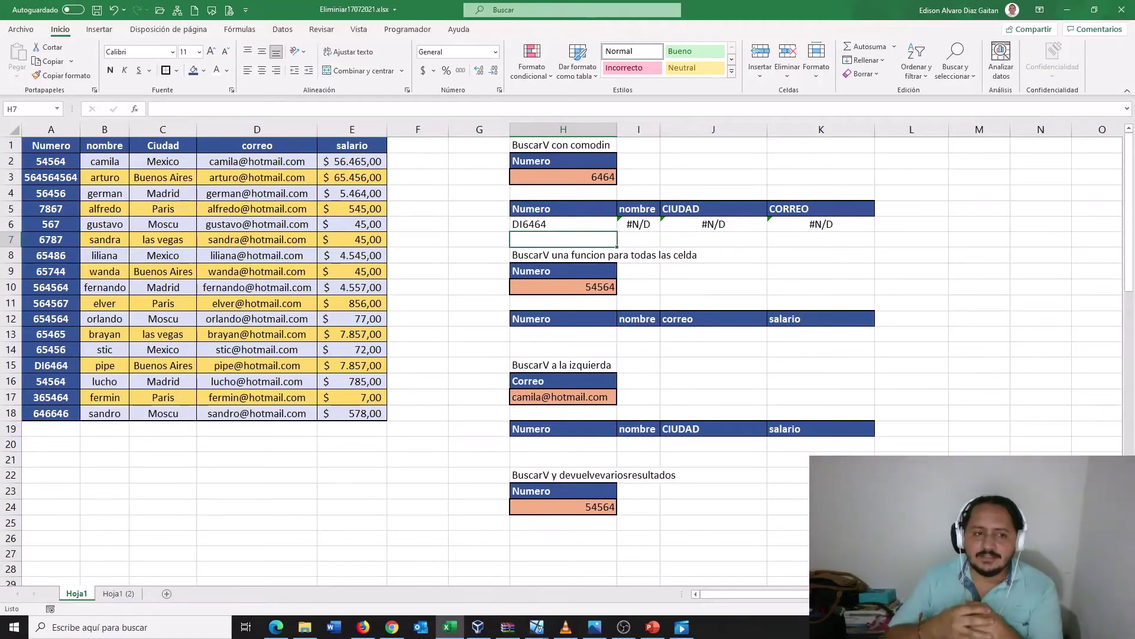
pyautogui.click(51, 193)
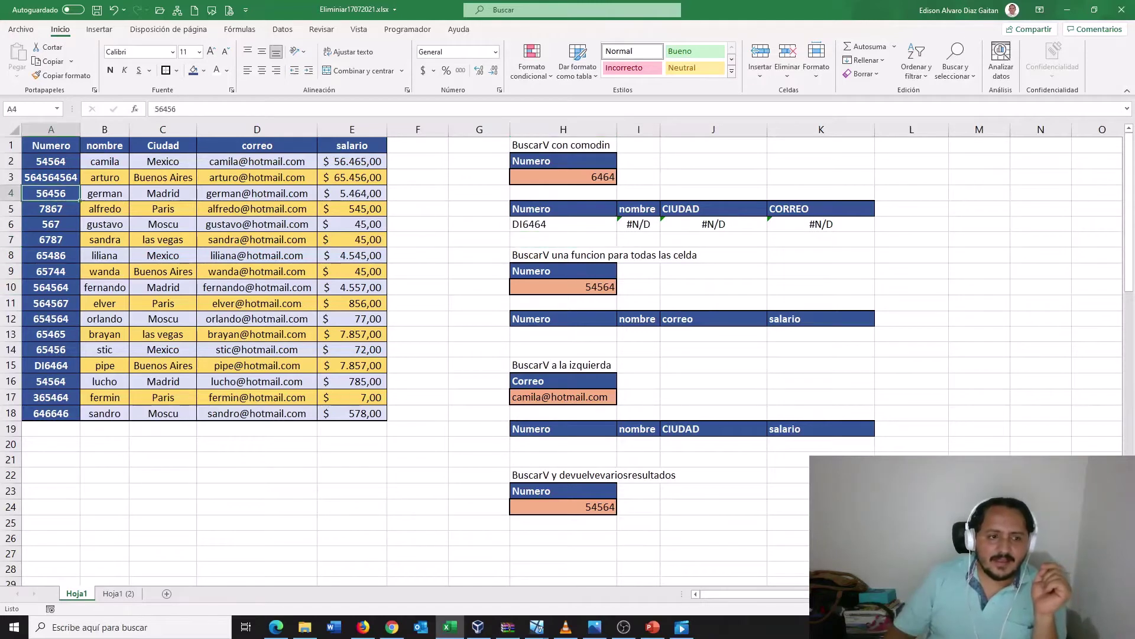
pyautogui.click(51, 365)
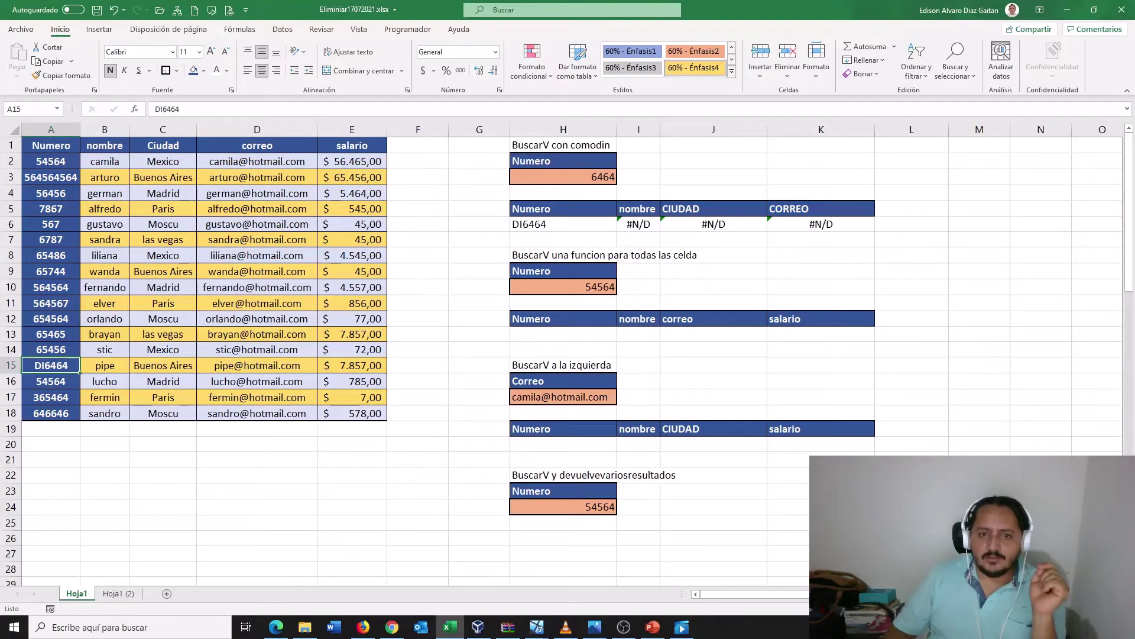
pyautogui.click(563, 176)
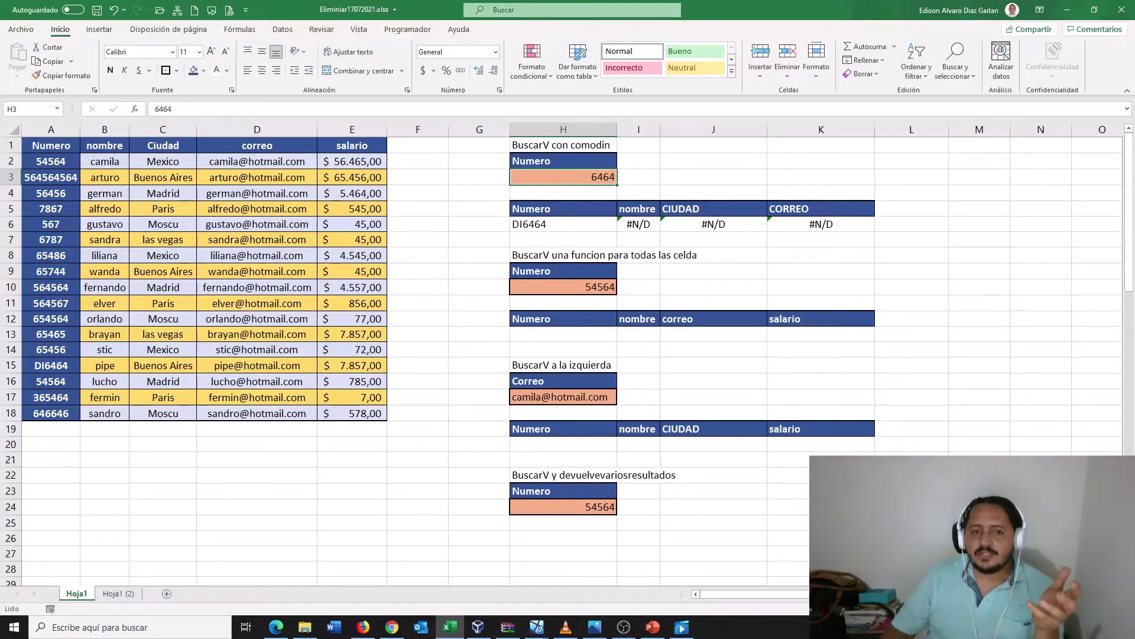
pyautogui.click(563, 224)
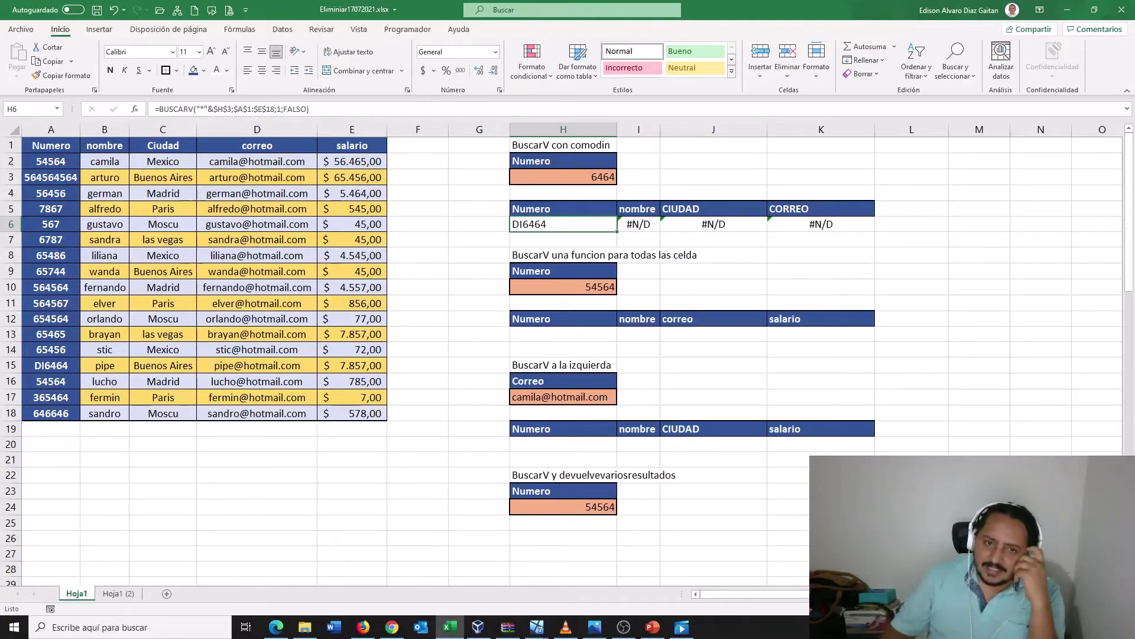
pyautogui.click(563, 177)
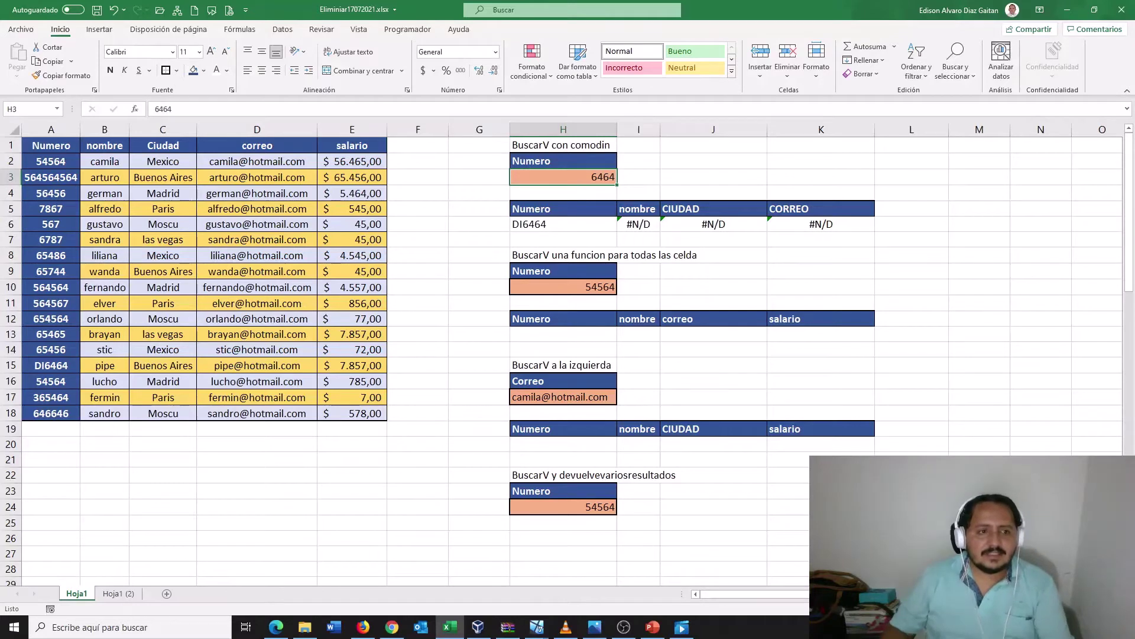
# Change the H3 lookup number to 567 and reselect the #N/D result in H6
pyautogui.click(51, 224)
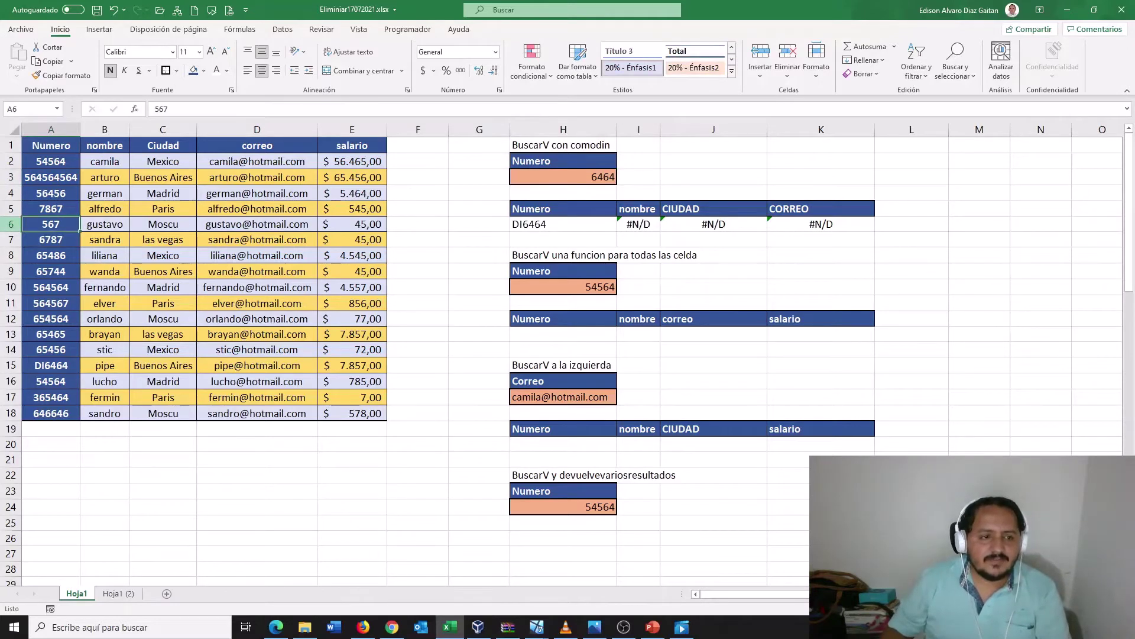
pyautogui.hotkey('shift', 'space')
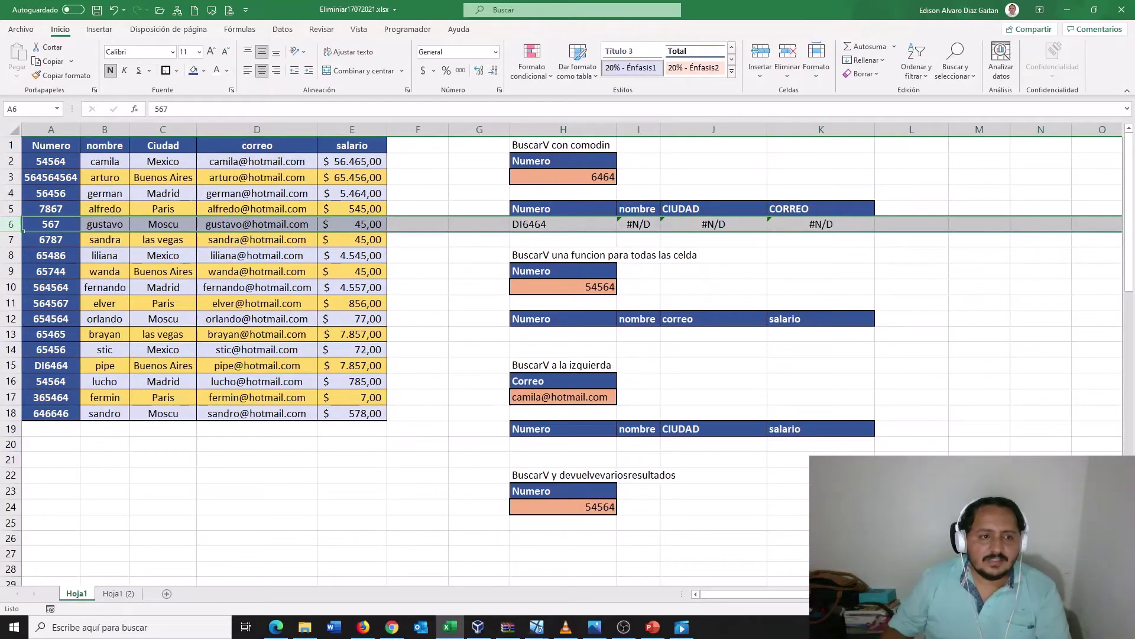
pyautogui.click(418, 224)
pyautogui.click(563, 177)
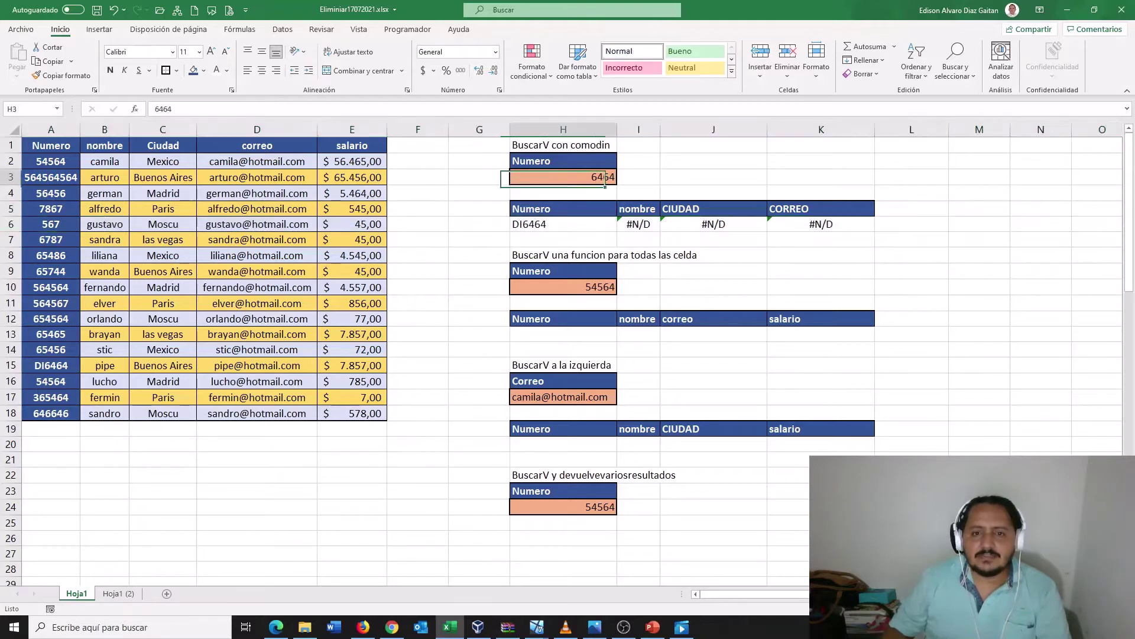
pyautogui.write('567')
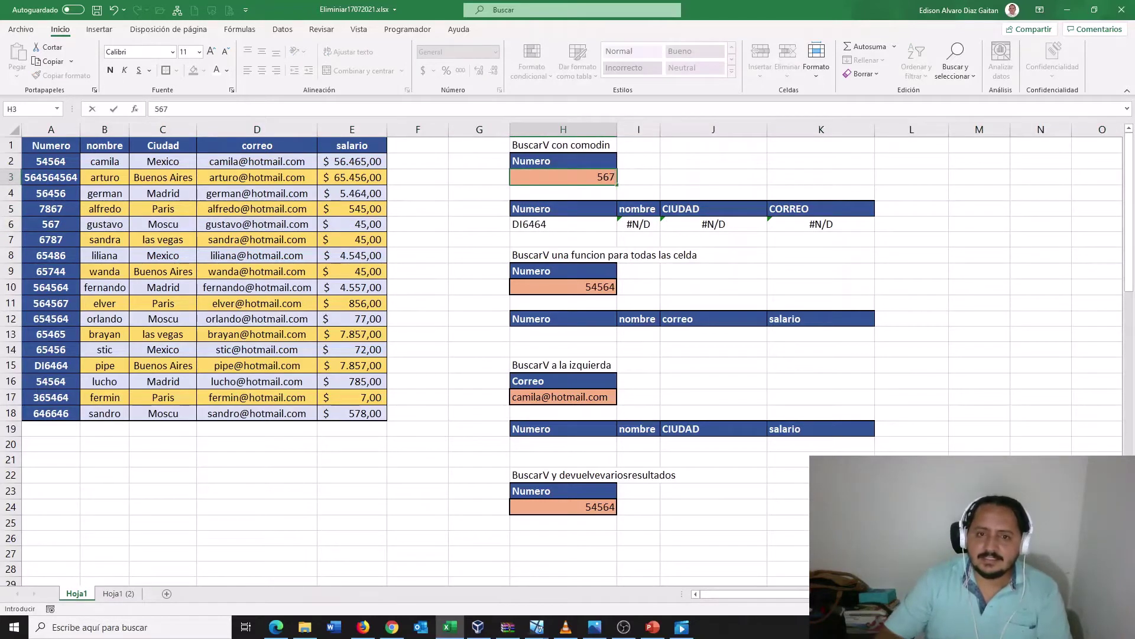
pyautogui.press('Return')
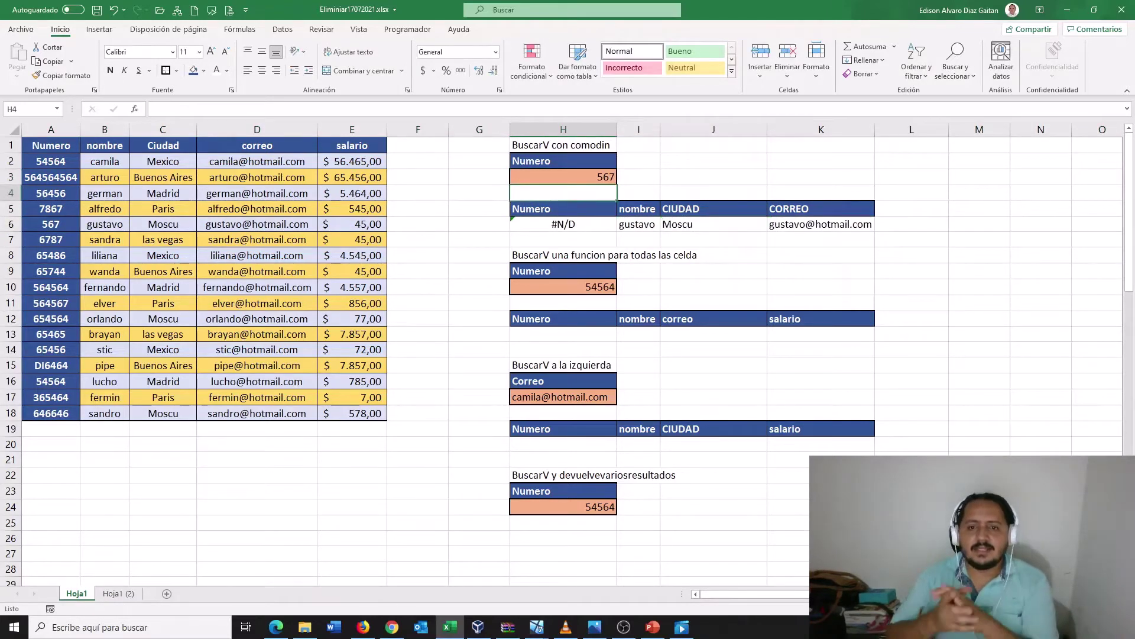
pyautogui.click(563, 224)
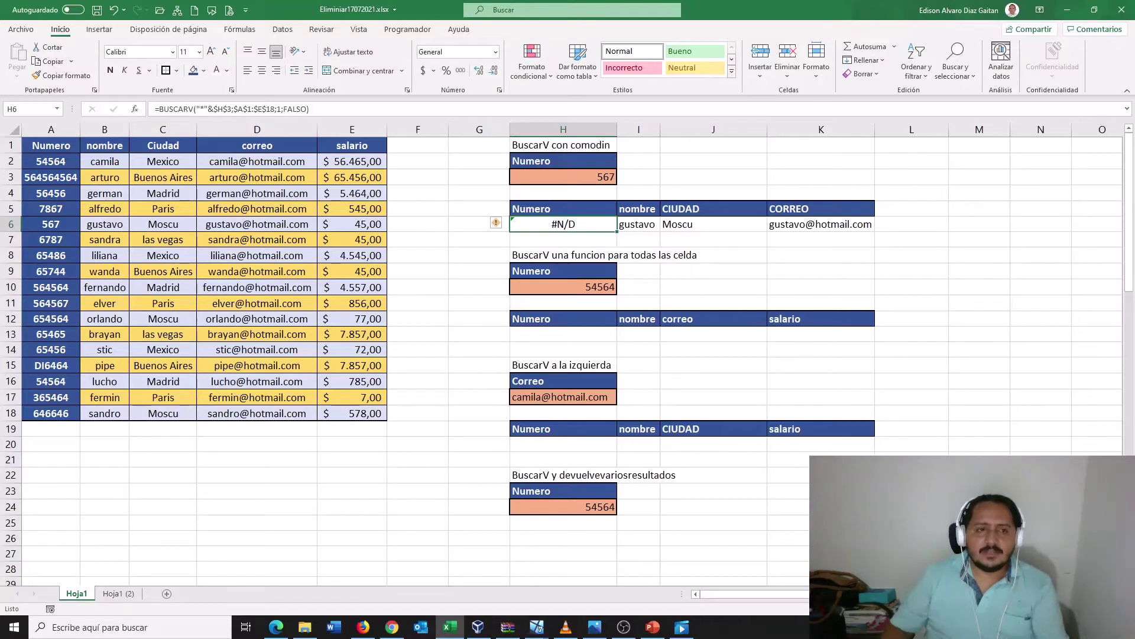
# Wrap H6's wildcard BUSCARV formula in SI.ERROR
pyautogui.press('F2')
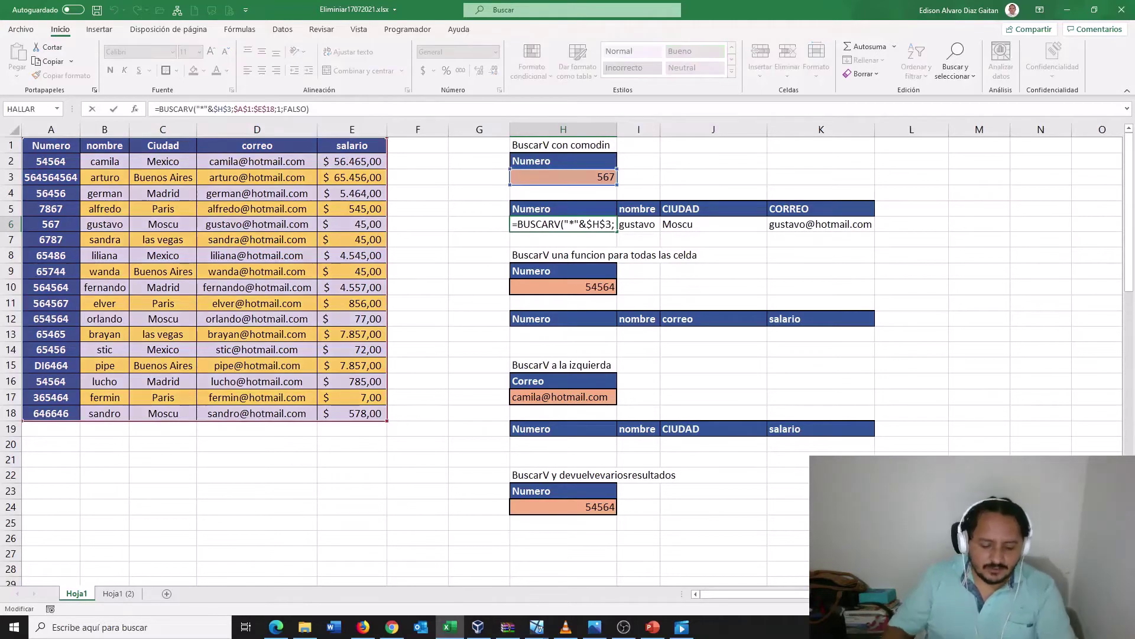
pyautogui.write('SI')
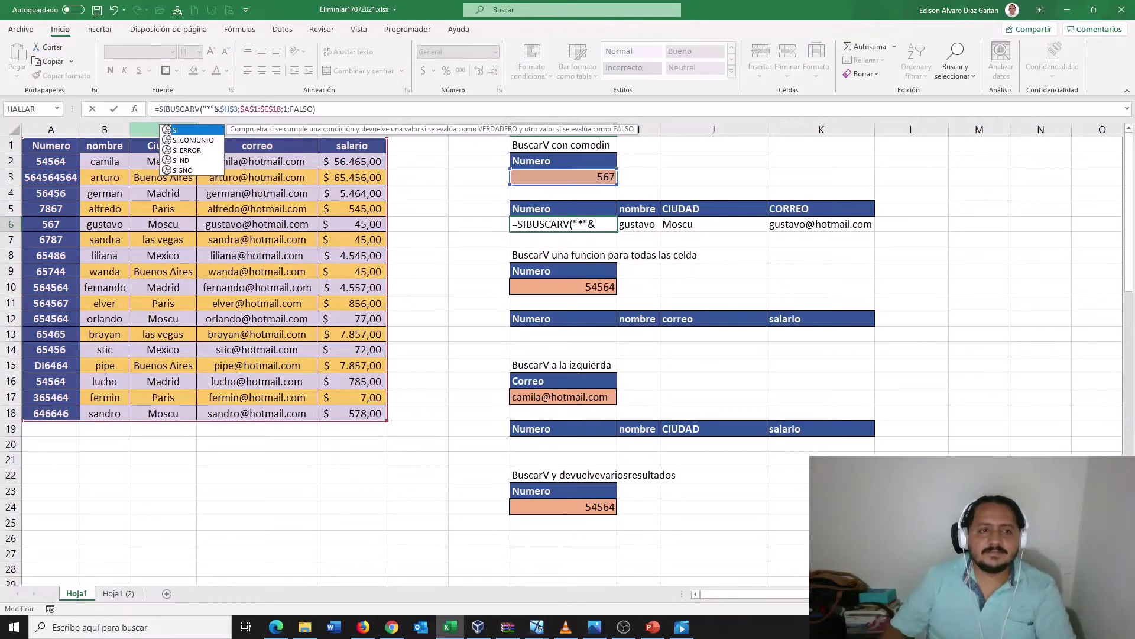
pyautogui.write('(')
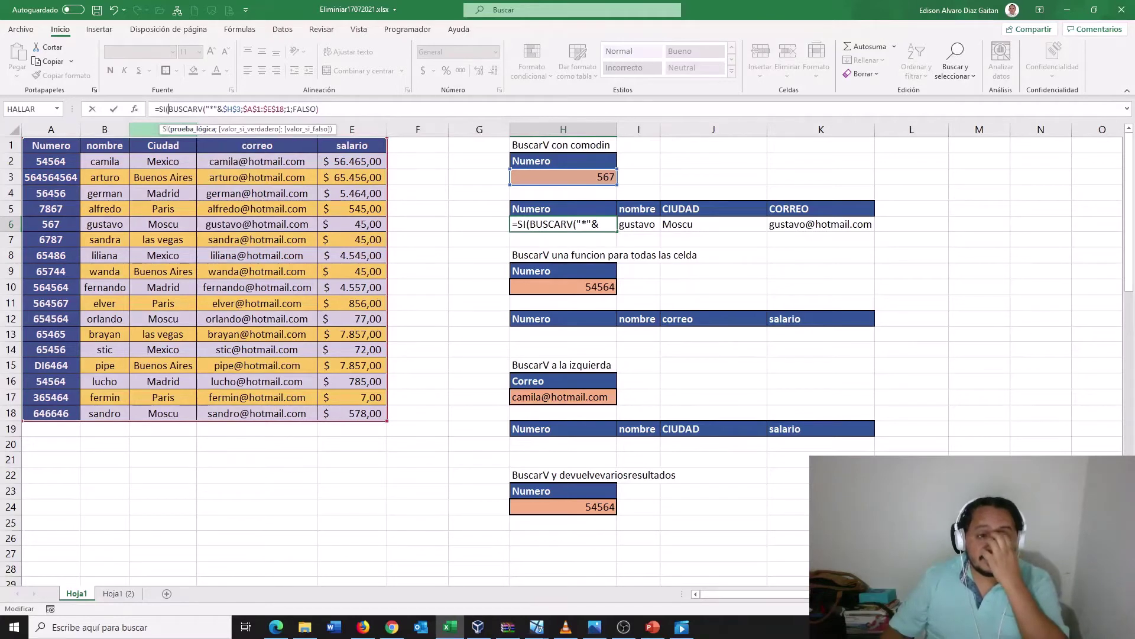
pyautogui.press('BackSpace')
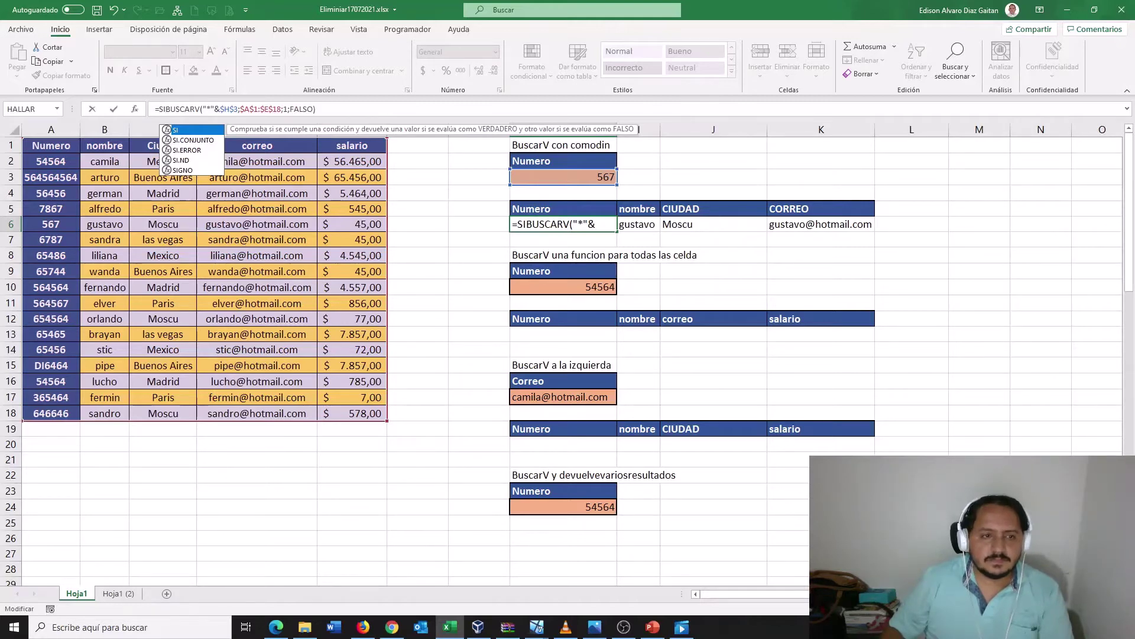
pyautogui.press('Down')
pyautogui.press('Down')
pyautogui.press('Tab')
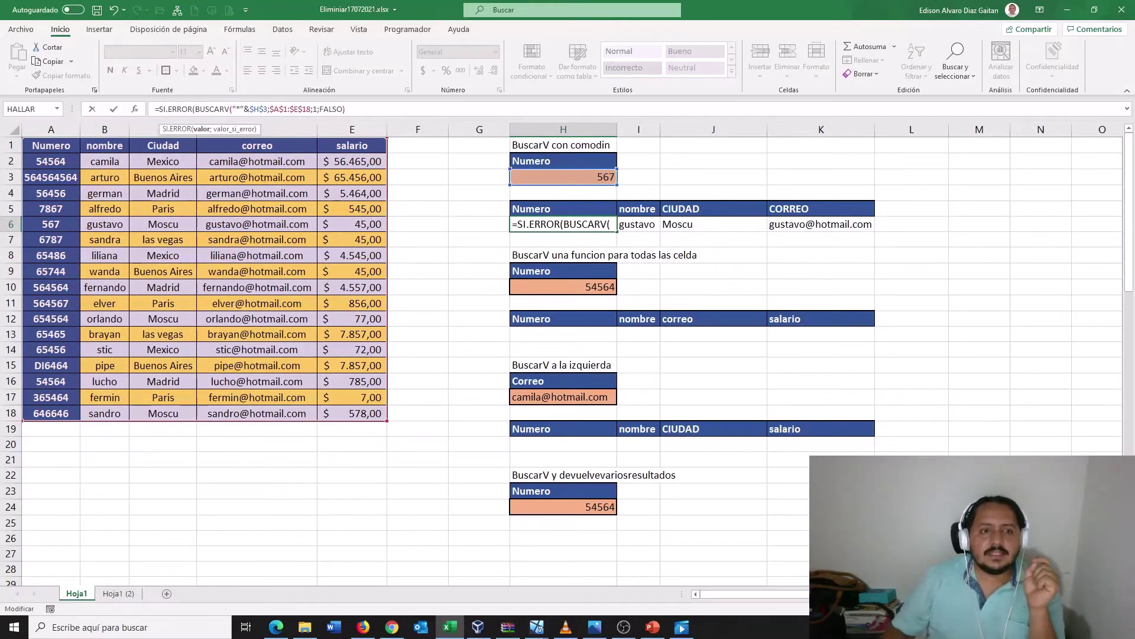
# Start the fallback BUSCARV(H3; as SI.ERROR's error value
pyautogui.click(289, 109)
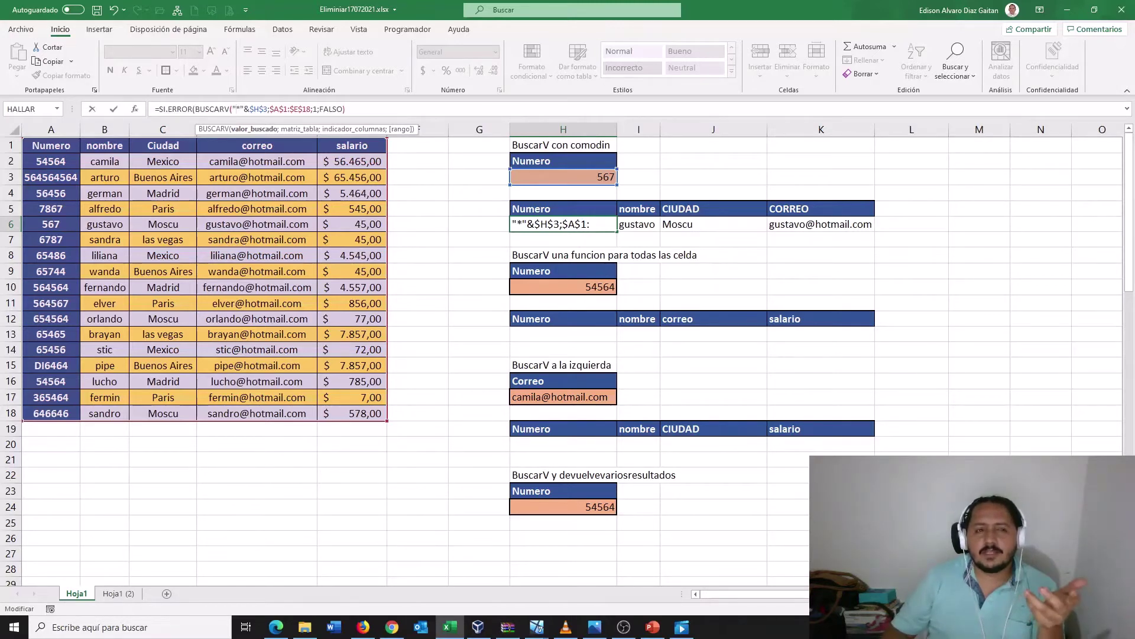
pyautogui.click(346, 109)
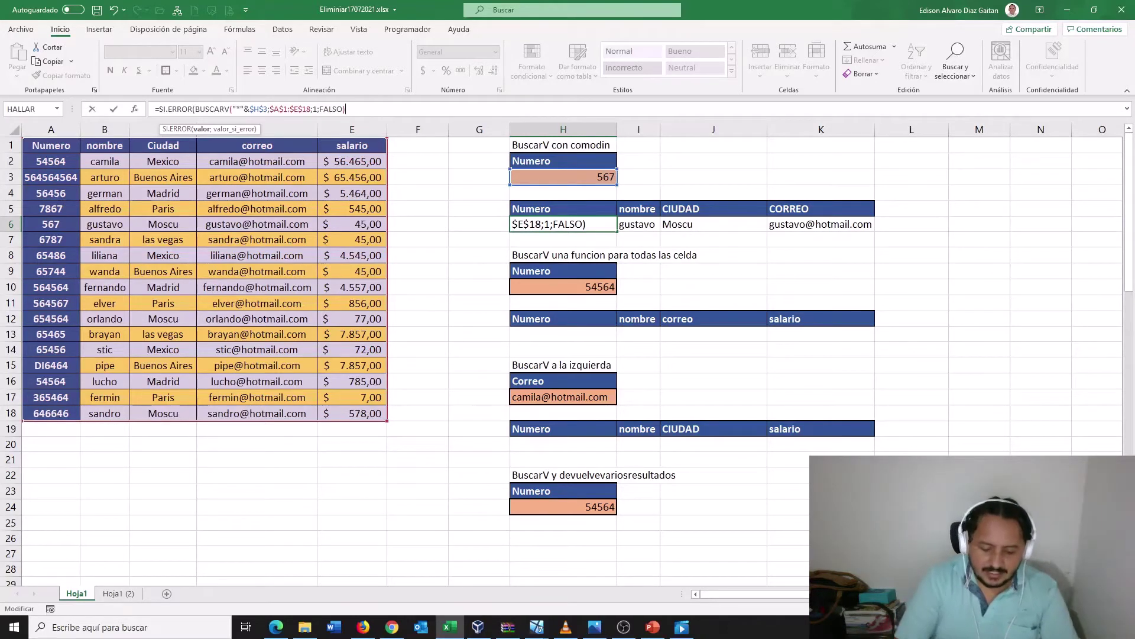
pyautogui.write(';')
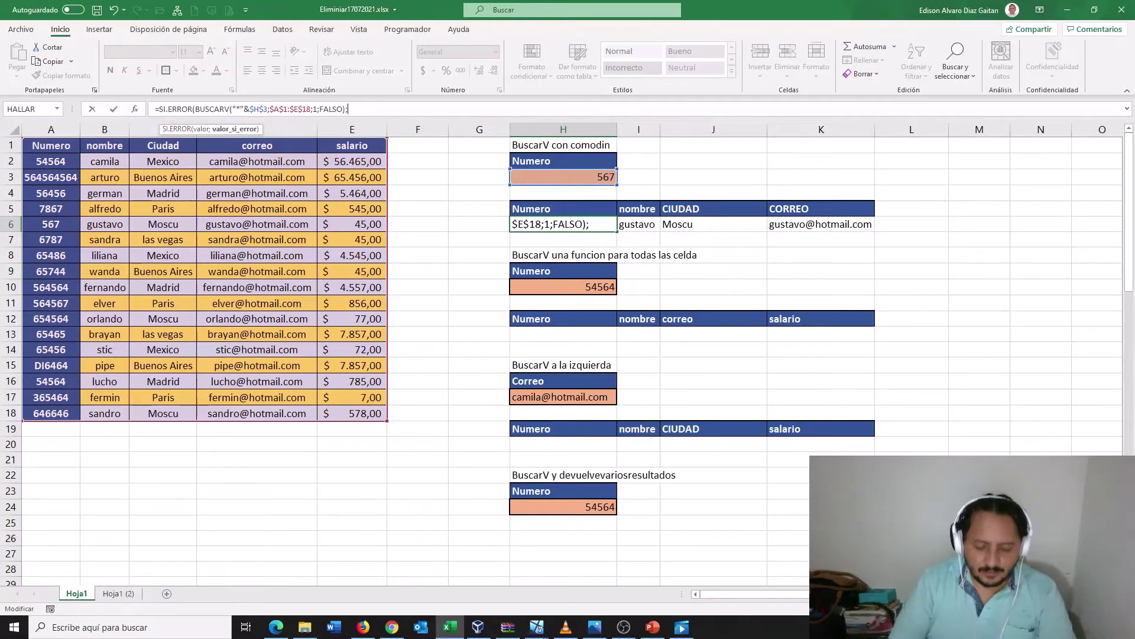
pyautogui.write('BU')
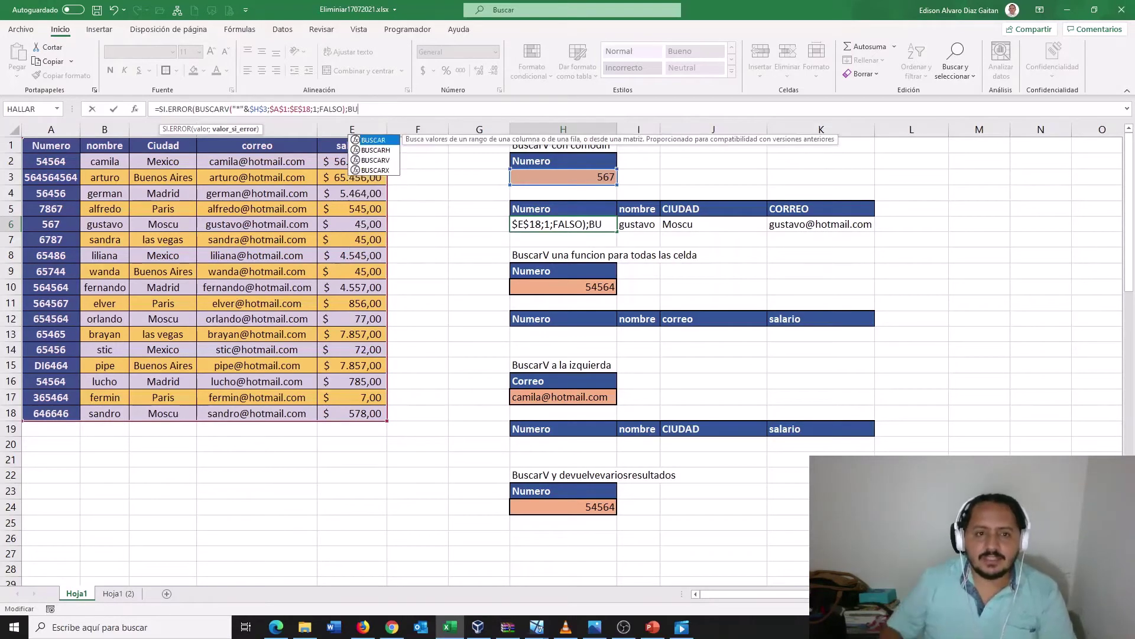
pyautogui.press('Down')
pyautogui.press('Down')
pyautogui.press('Tab')
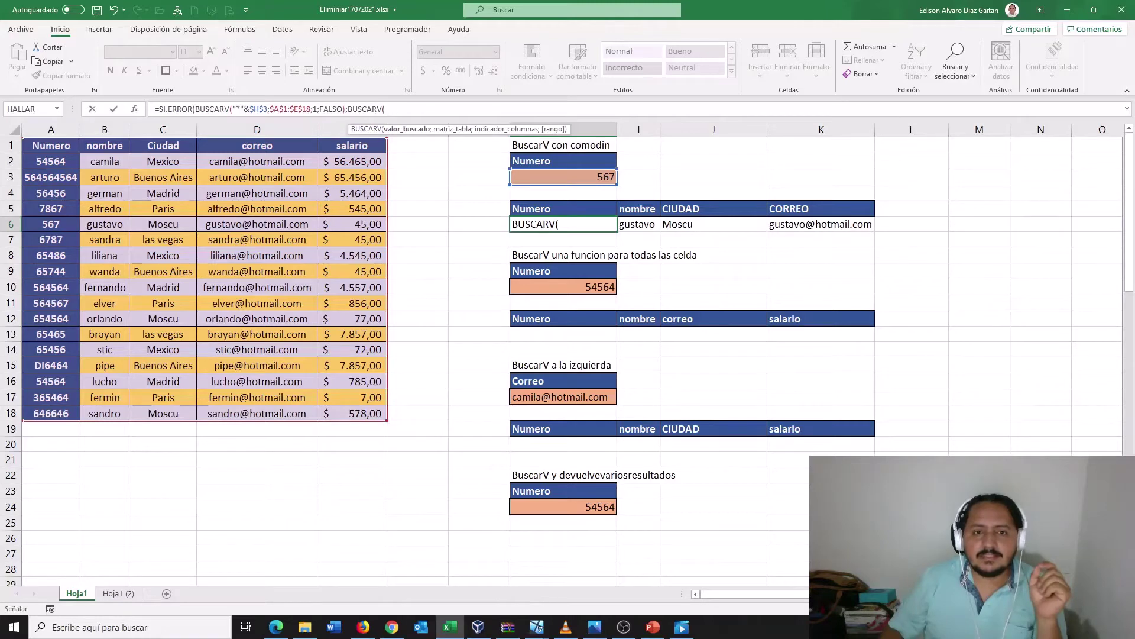
pyautogui.press('Up')
pyautogui.press('Up')
pyautogui.press('Up')
pyautogui.write(';')
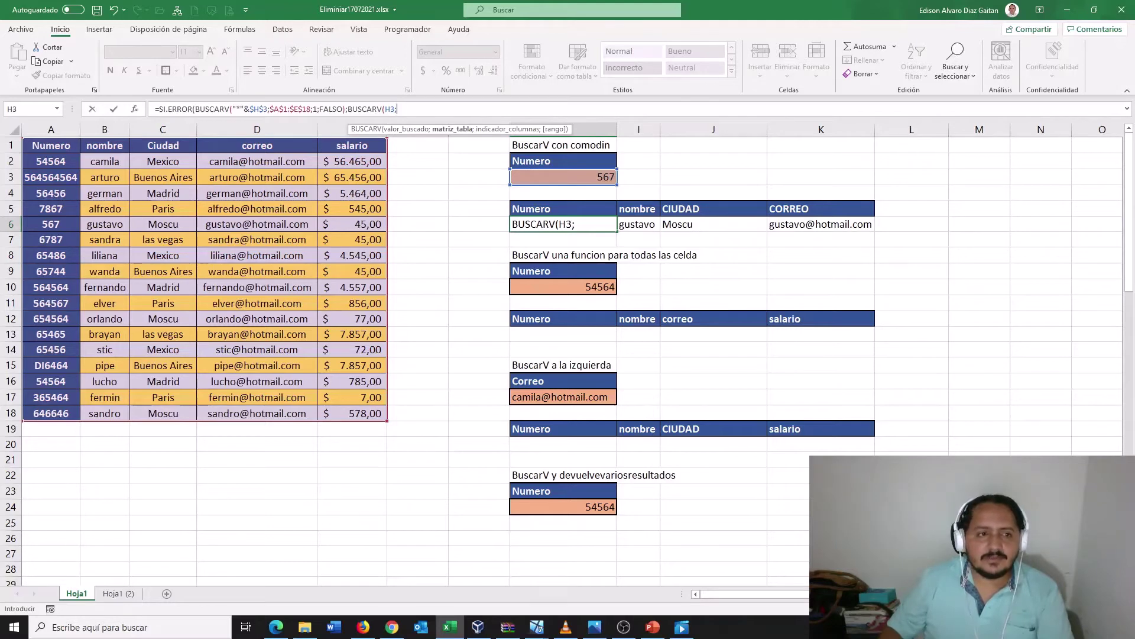
# Give the fallback BUSCARV the absolute table $A$1:$E$18, column 1 and FALSO
pyautogui.moveTo(51, 145); pyautogui.dragTo(383, 418)
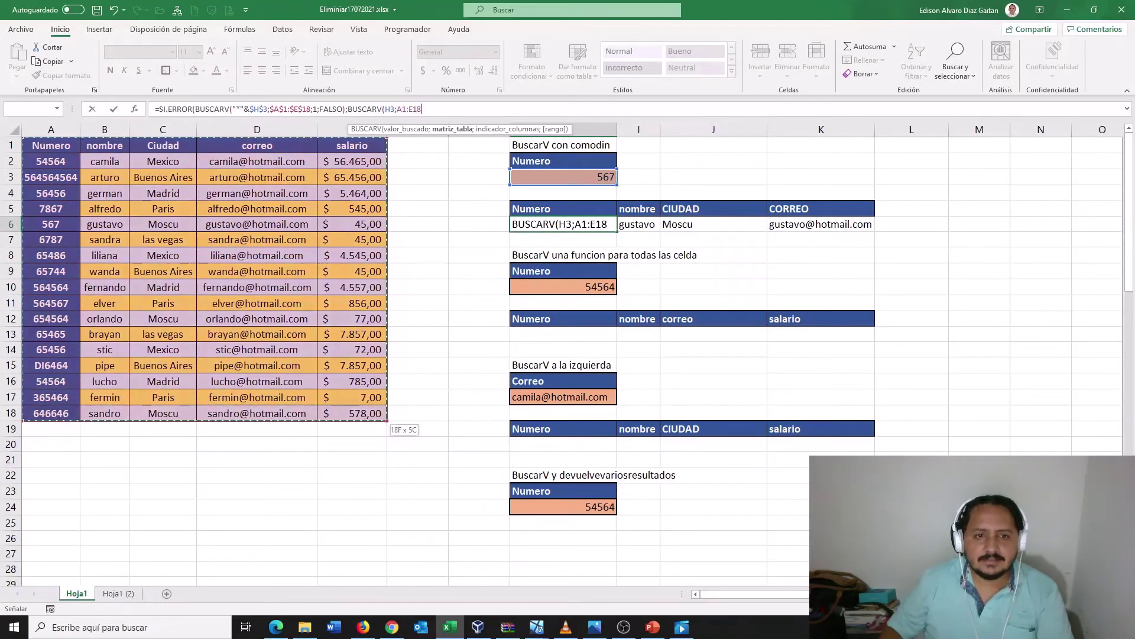
pyautogui.press('F4')
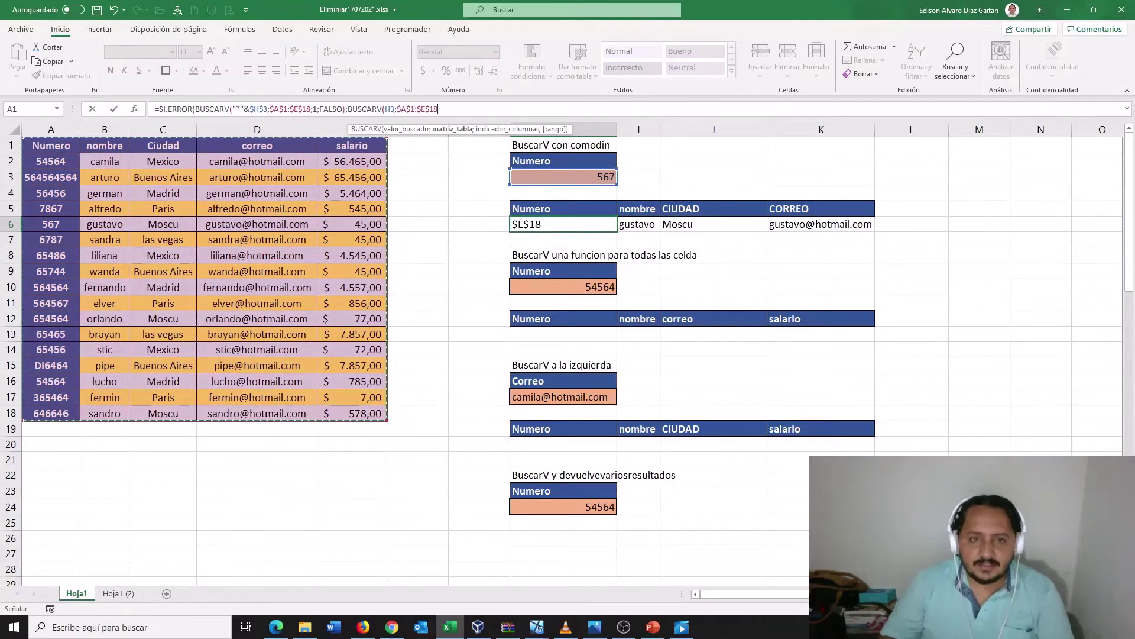
pyautogui.write(';')
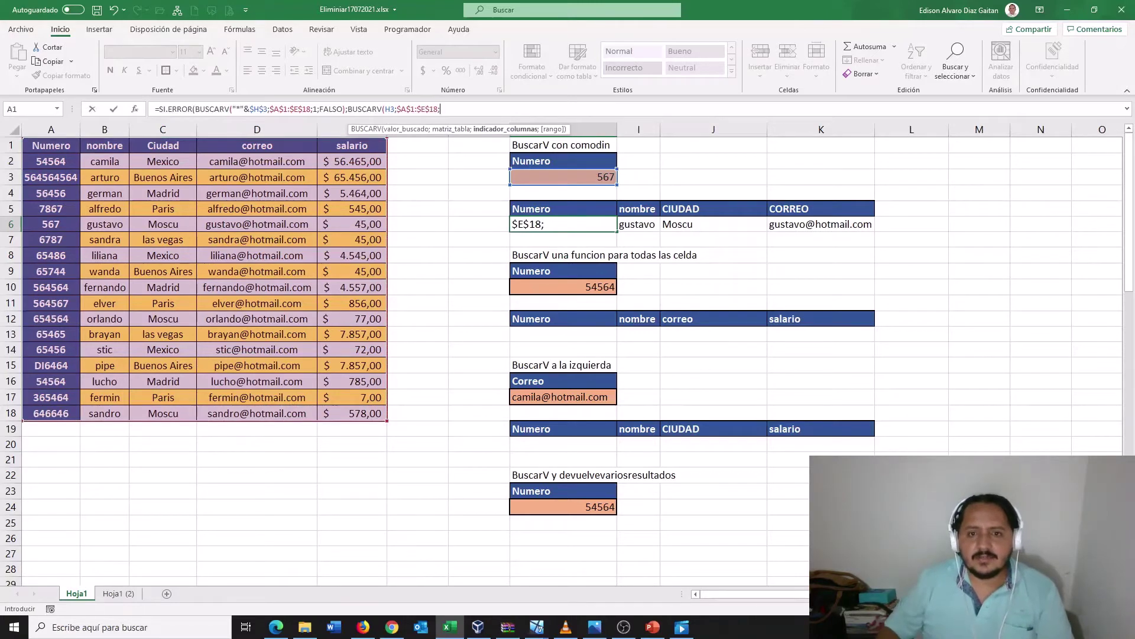
pyautogui.write('1')
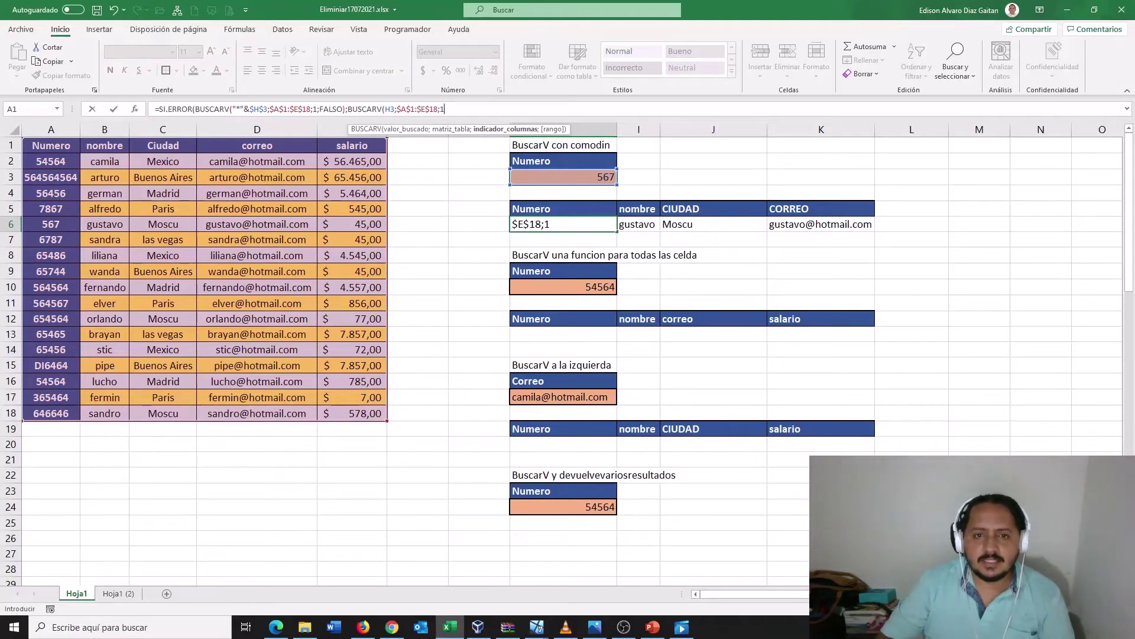
pyautogui.write(';')
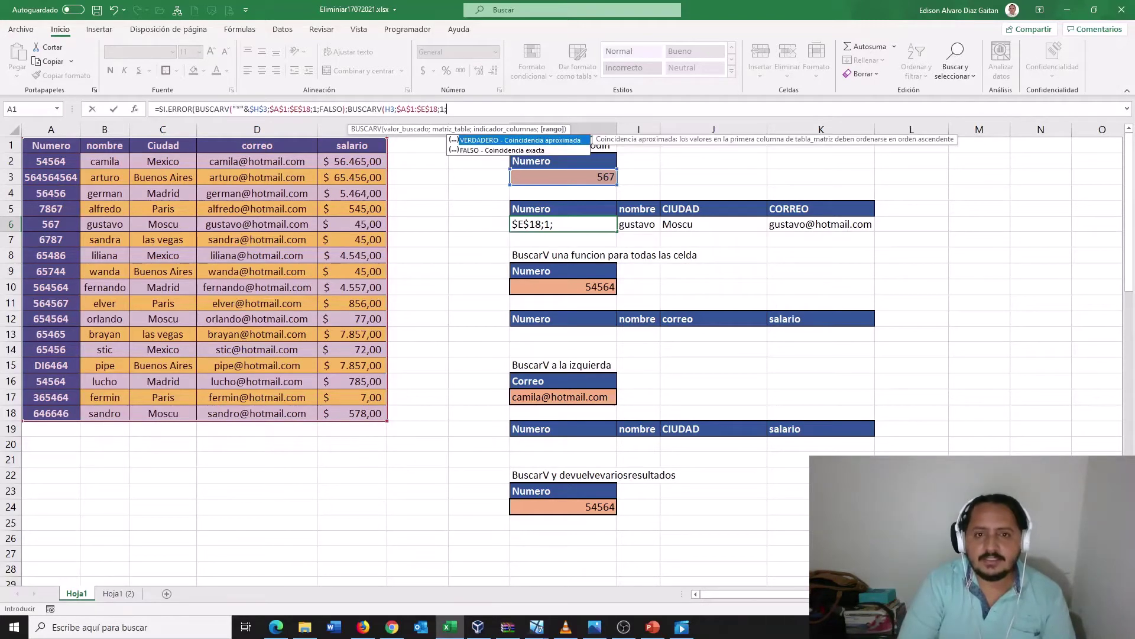
pyautogui.write('FALSO')
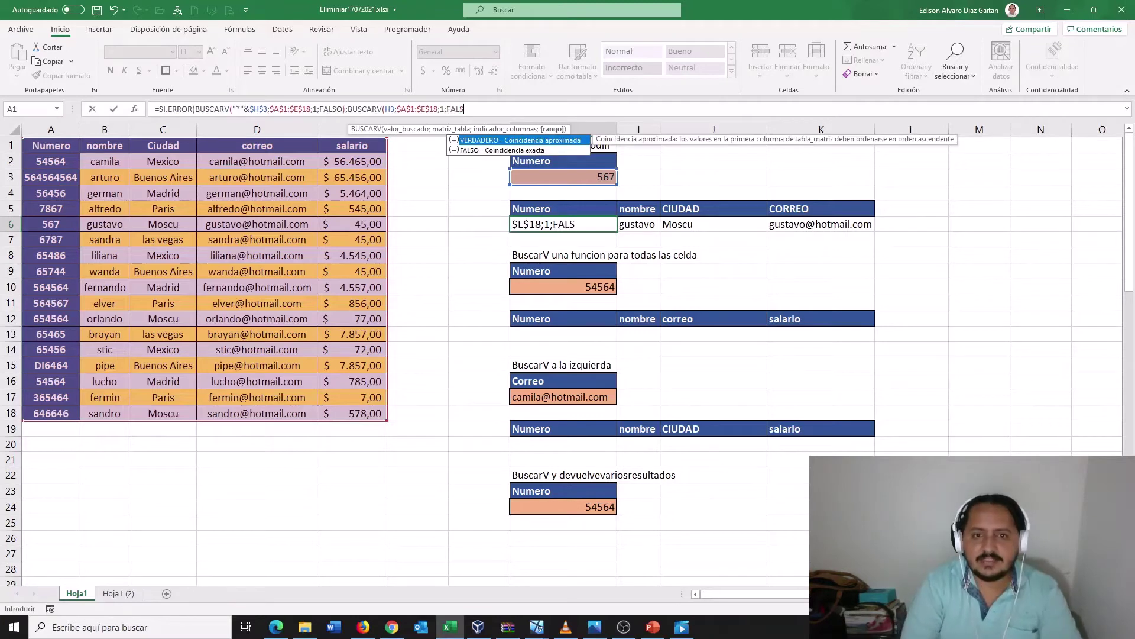
pyautogui.write(')')
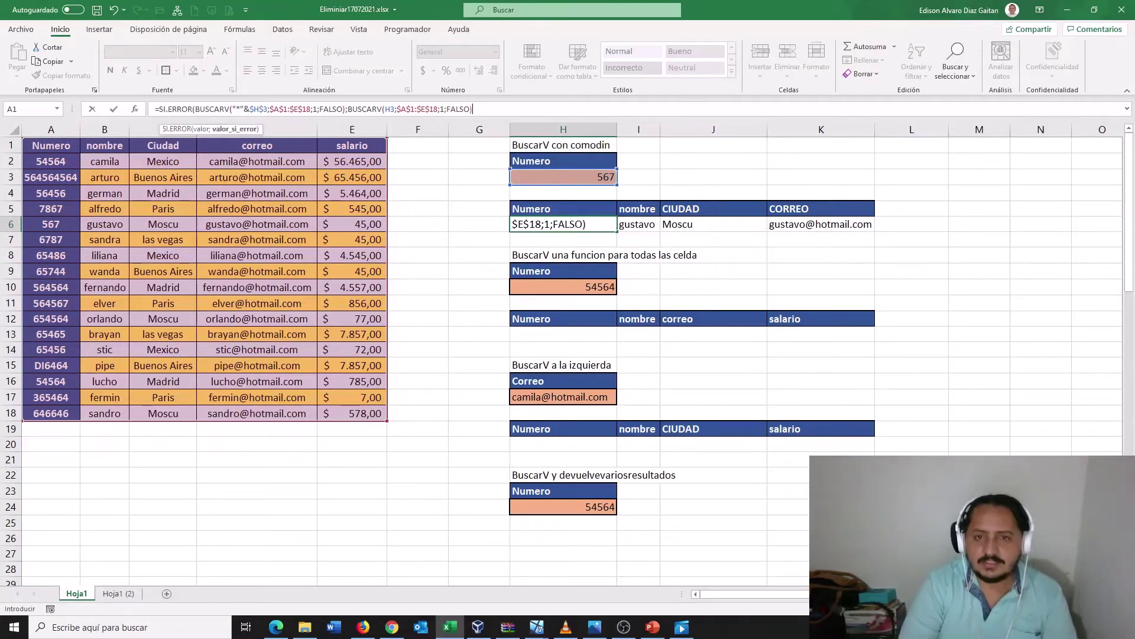
# Fix the missing closing parenthesis and enter the SI.ERROR formula so H6 returns 567
pyautogui.press('Return')
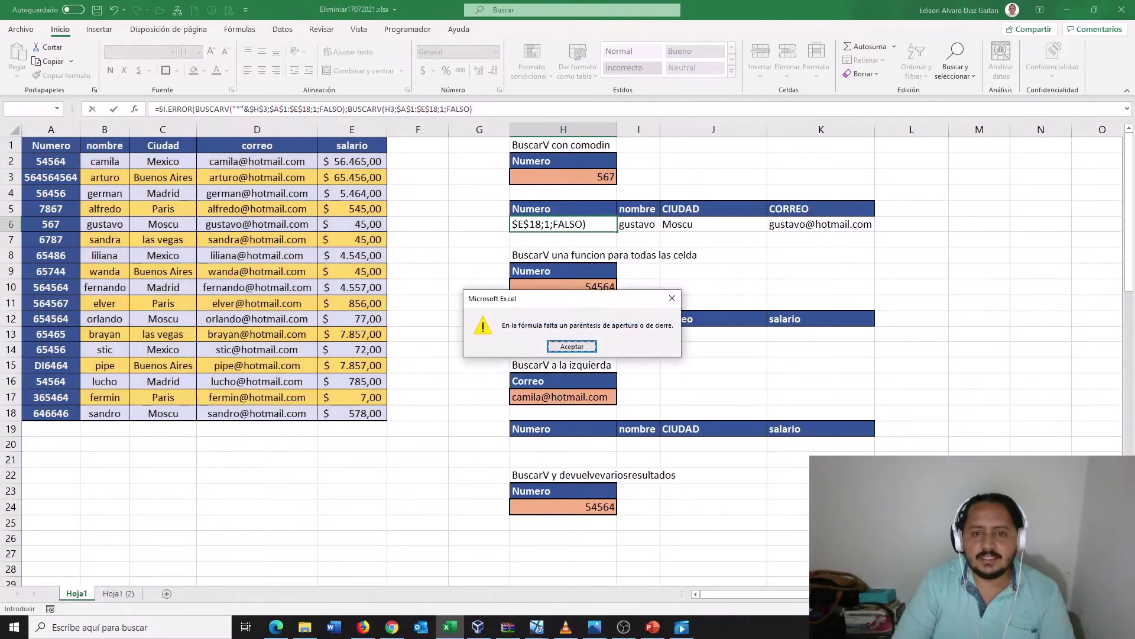
pyautogui.press('Return')
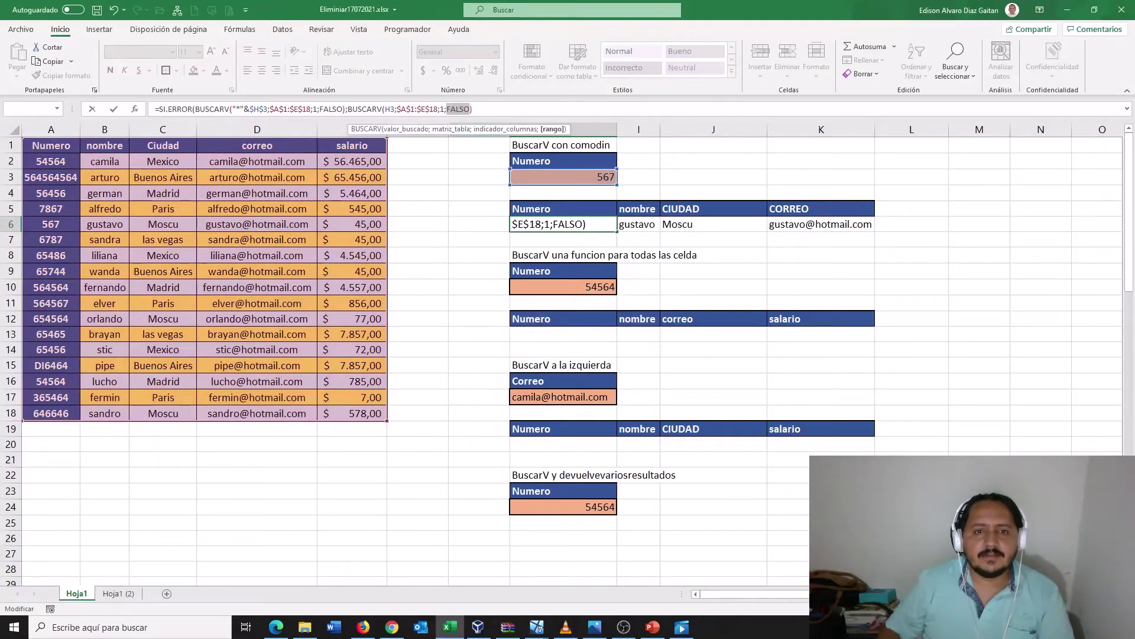
pyautogui.click(473, 109)
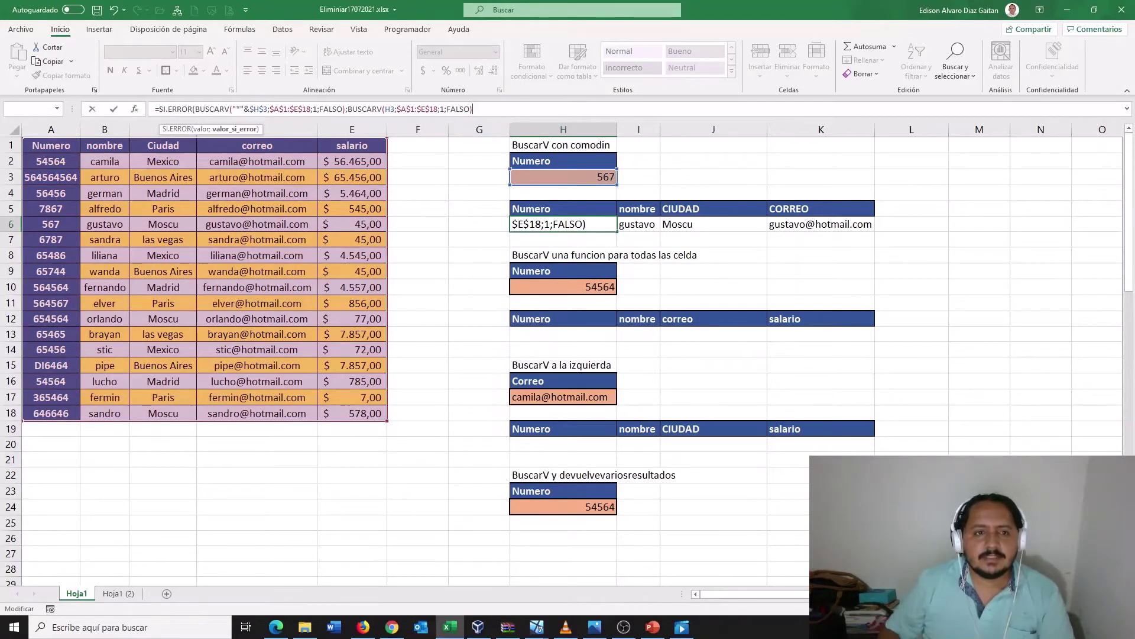
pyautogui.press('BackSpace')
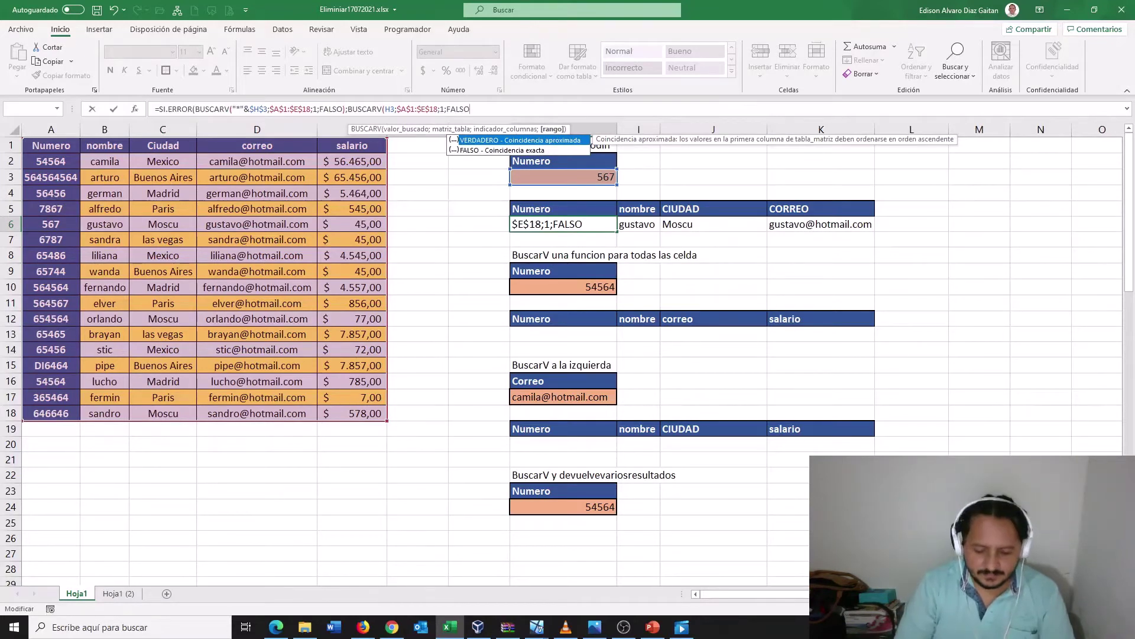
pyautogui.write(')')
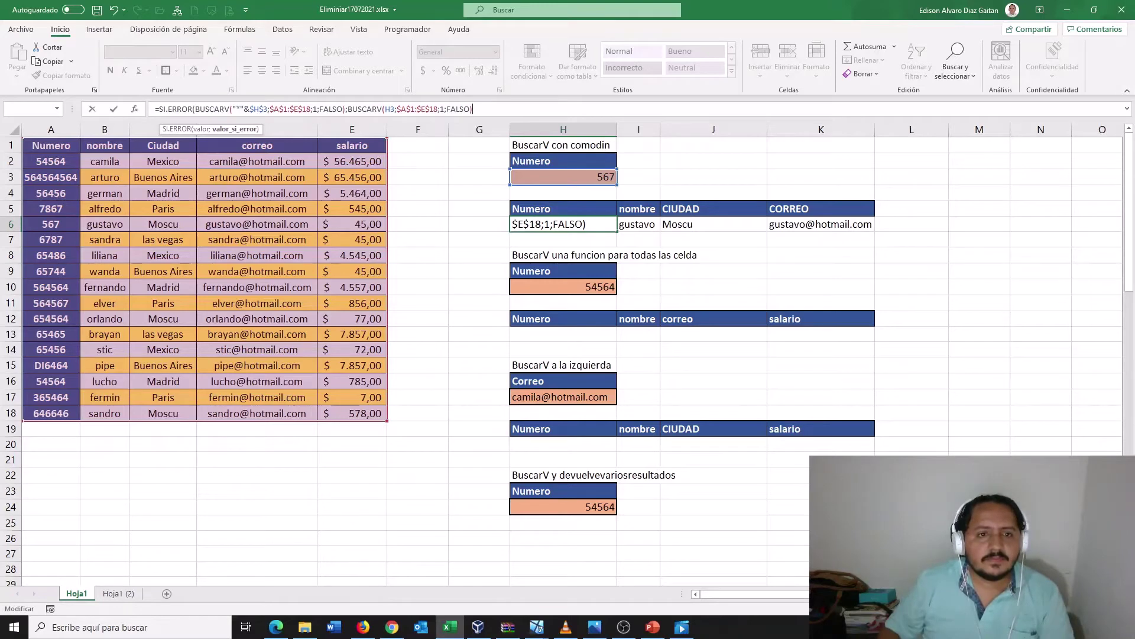
pyautogui.click(347, 109)
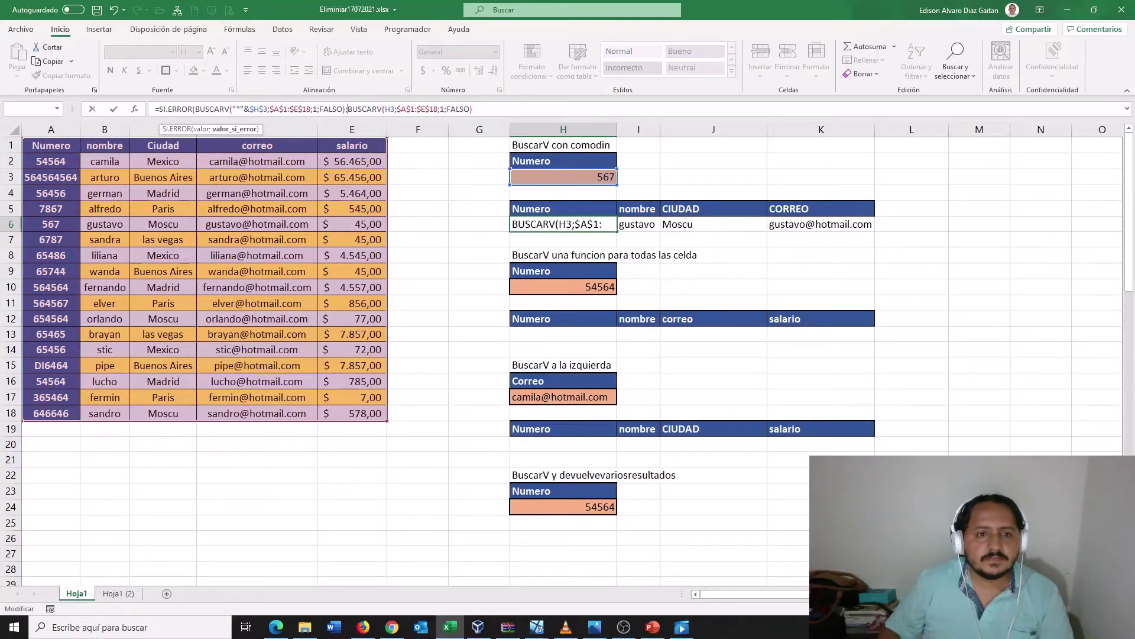
pyautogui.click(433, 109)
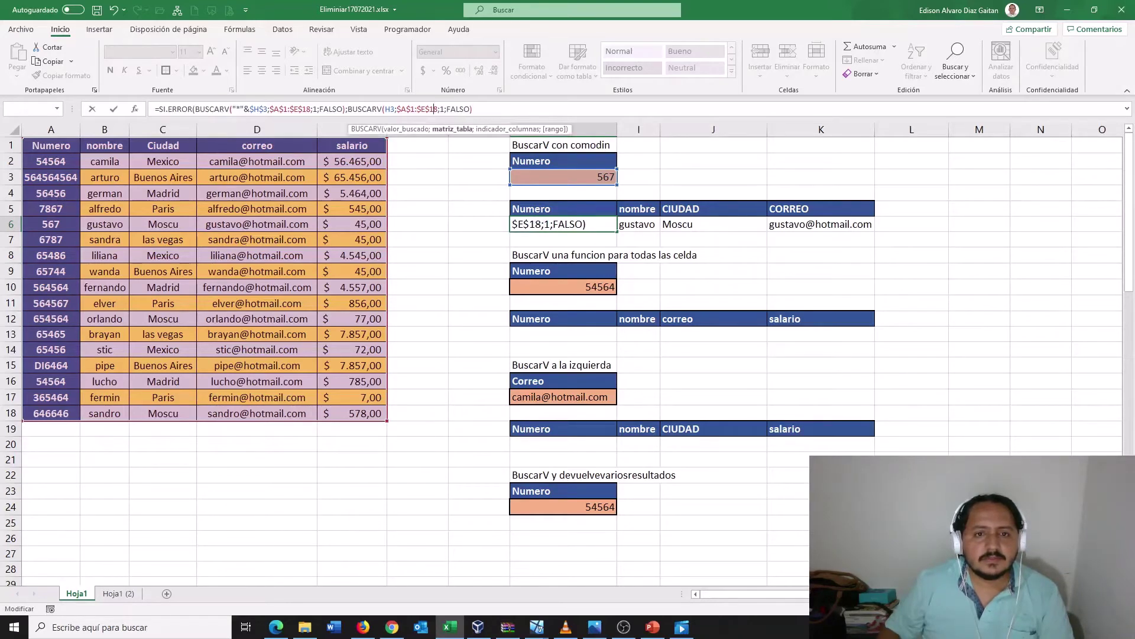
pyautogui.click(473, 109)
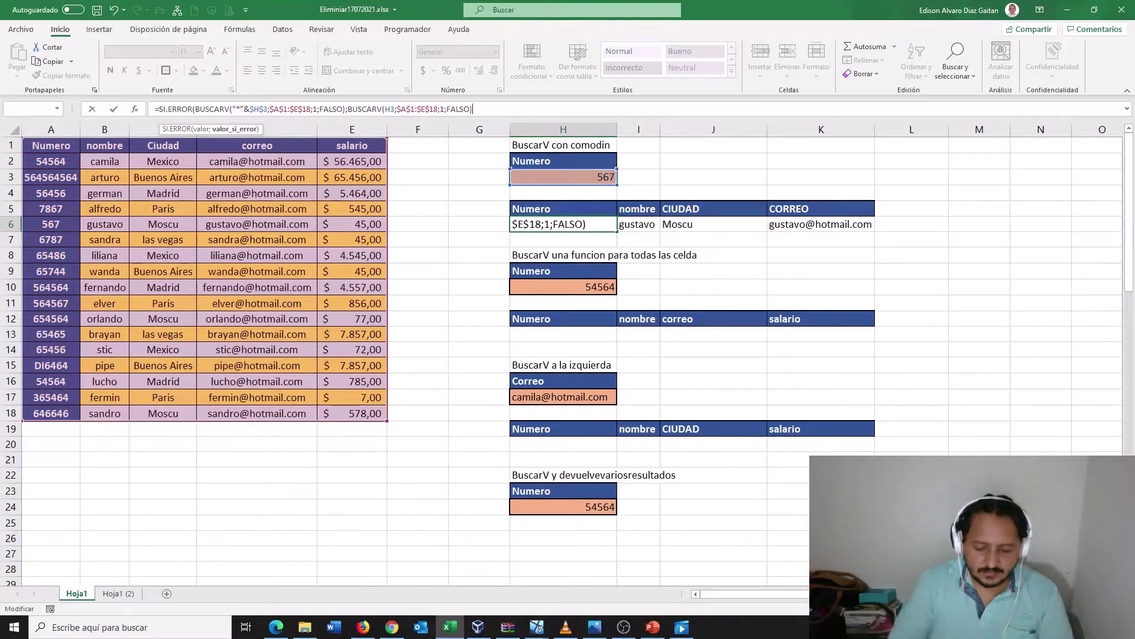
pyautogui.write(')')
pyautogui.press('Return')
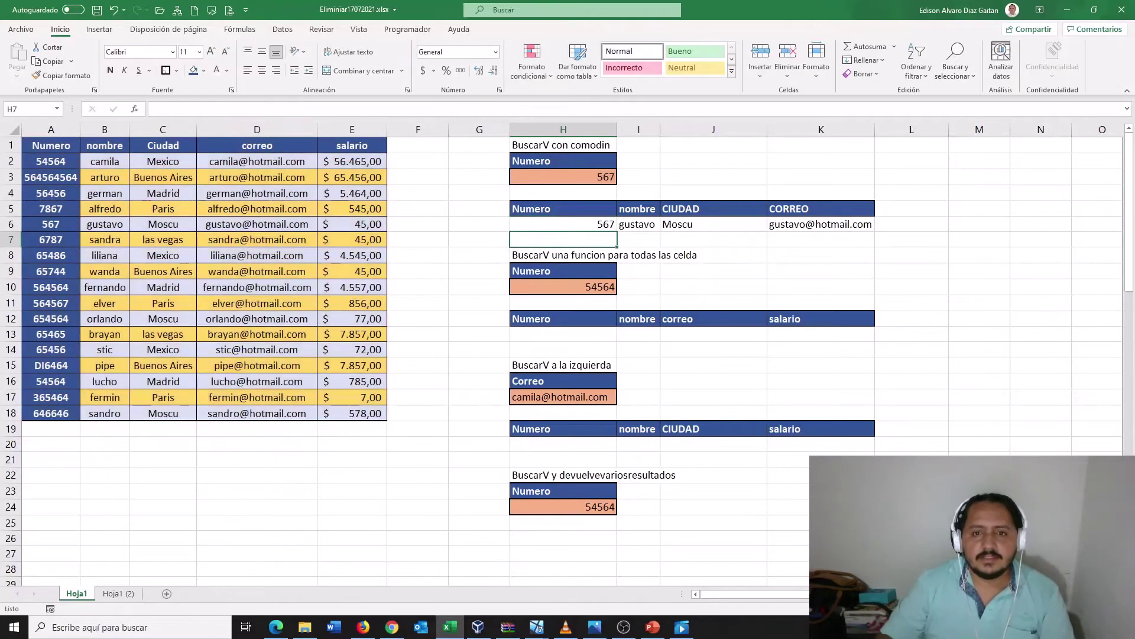
pyautogui.press('Up')
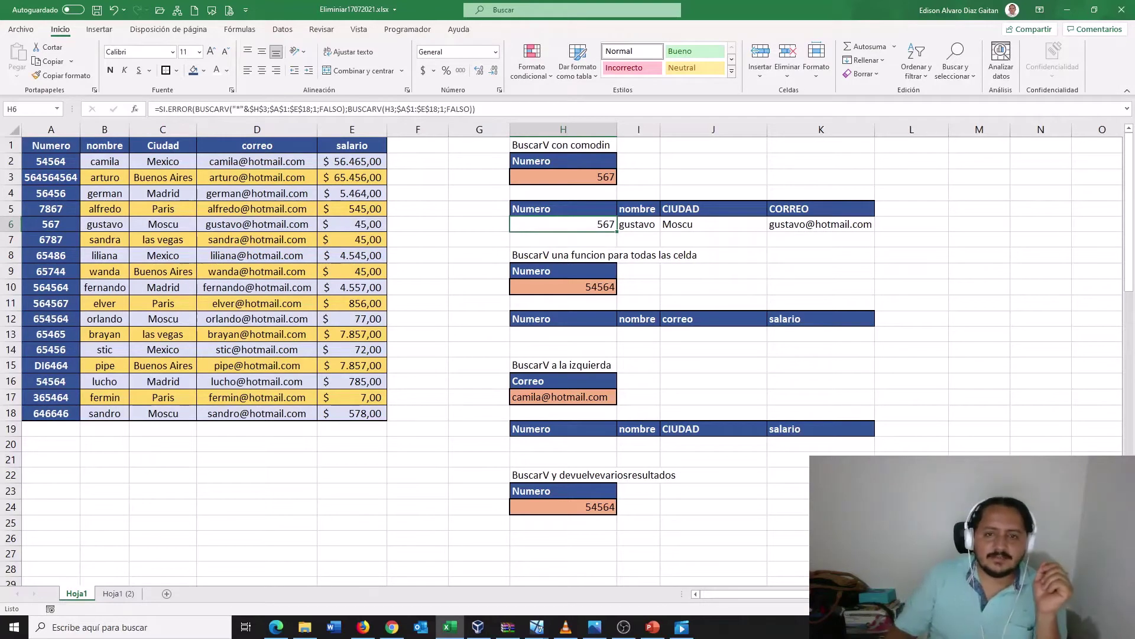
# Enter 6464 as the lookup number in H3, then select H6
pyautogui.click(563, 177)
pyautogui.write('6')
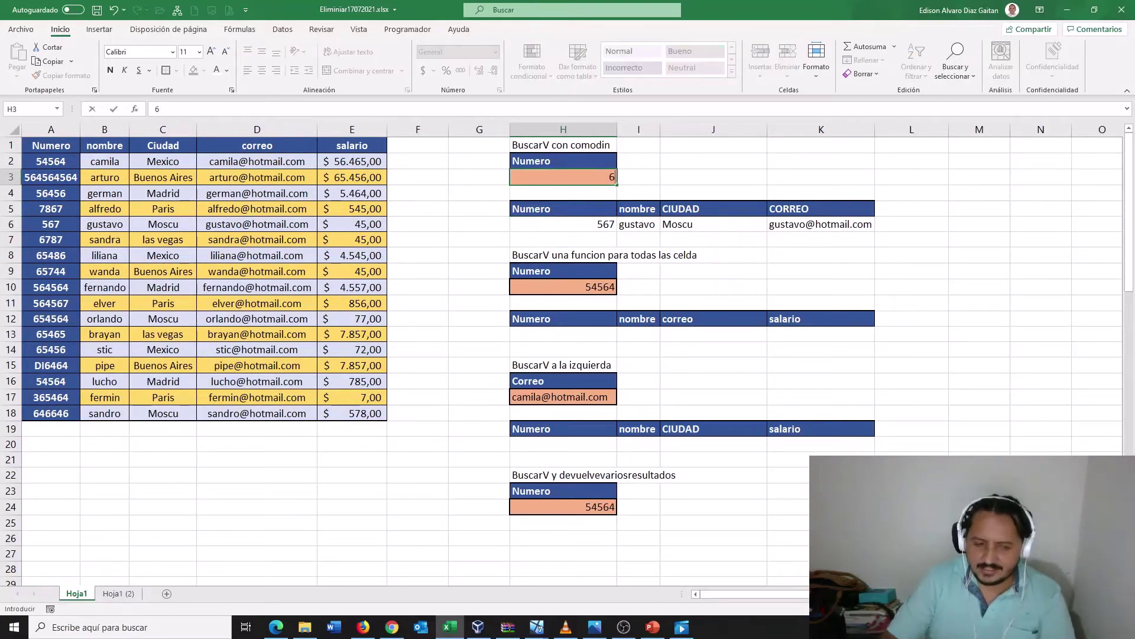
pyautogui.write('46+4')
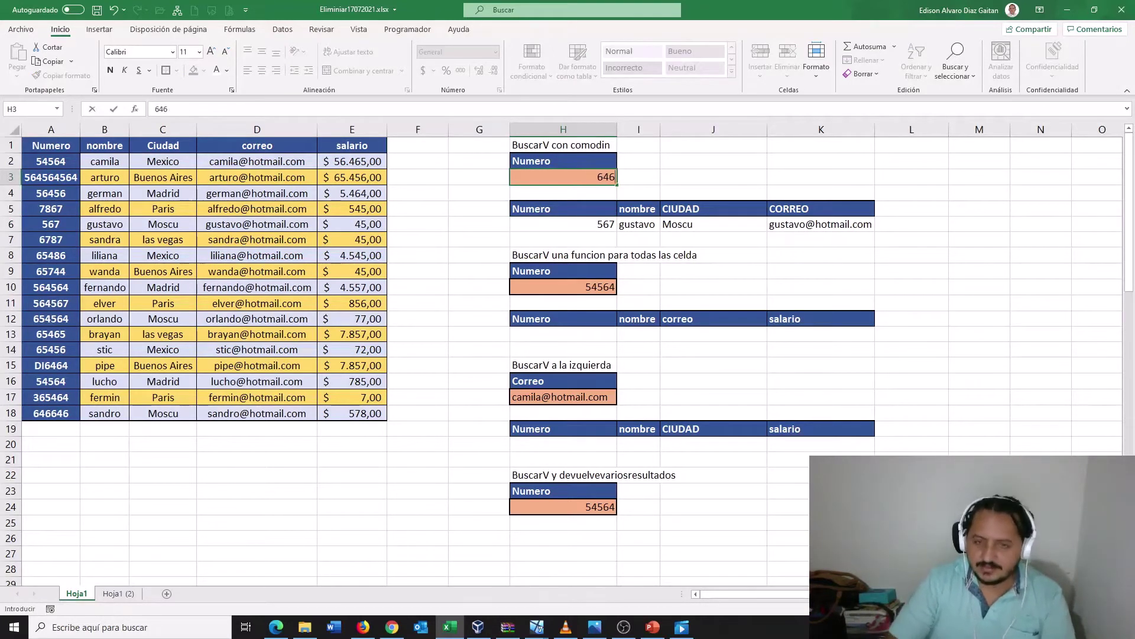
pyautogui.press('Return')
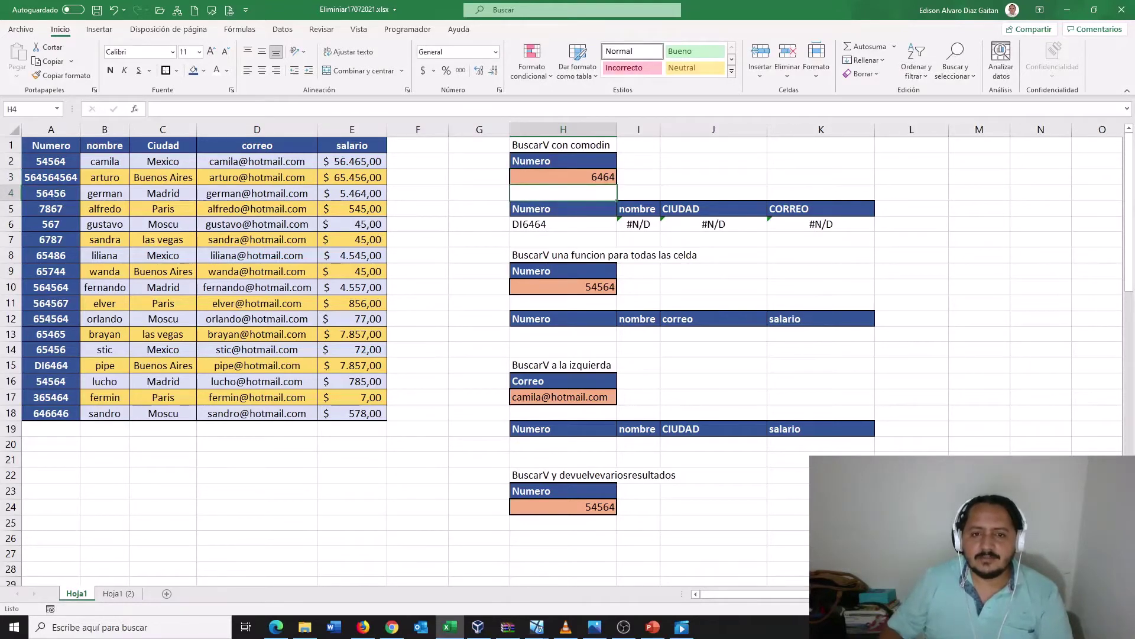
pyautogui.click(563, 223)
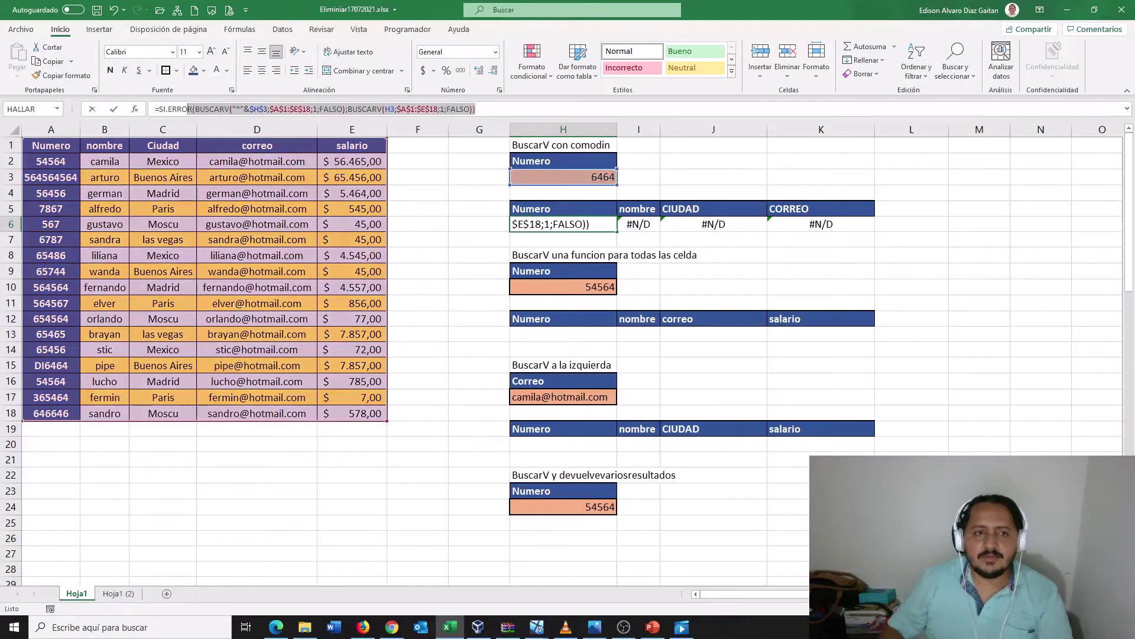
# Paste H6's SI.ERROR wildcard formula over I6, J6 and K6 so each returns DI6464
pyautogui.moveTo(476, 109); pyautogui.dragTo(155, 109)
pyautogui.hotkey('ctrl', 'c')
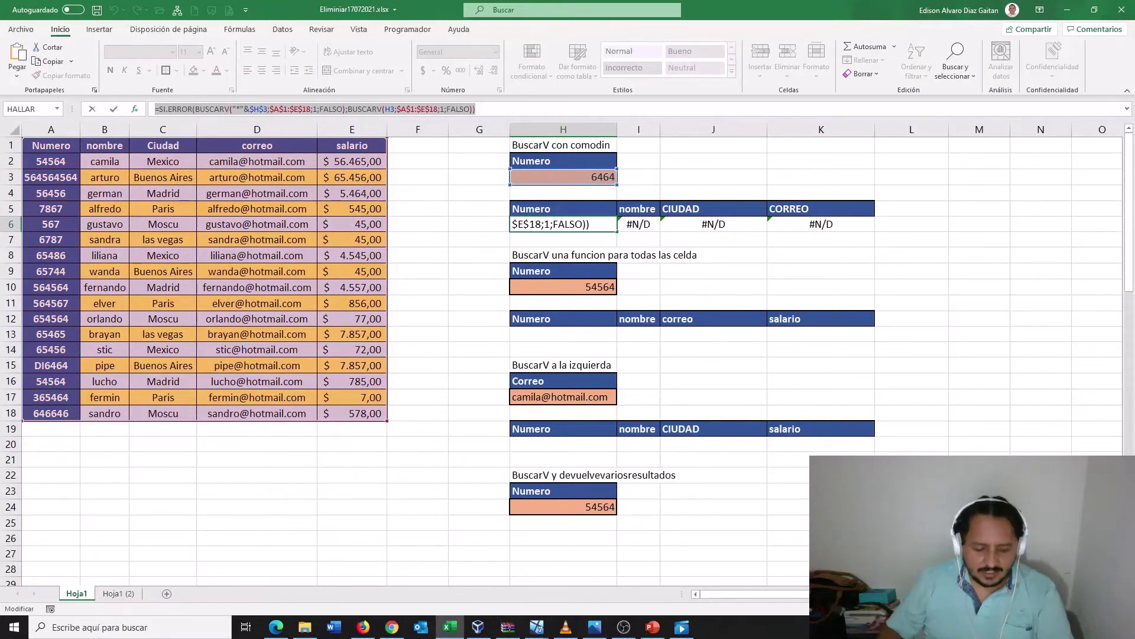
pyautogui.press('Tab')
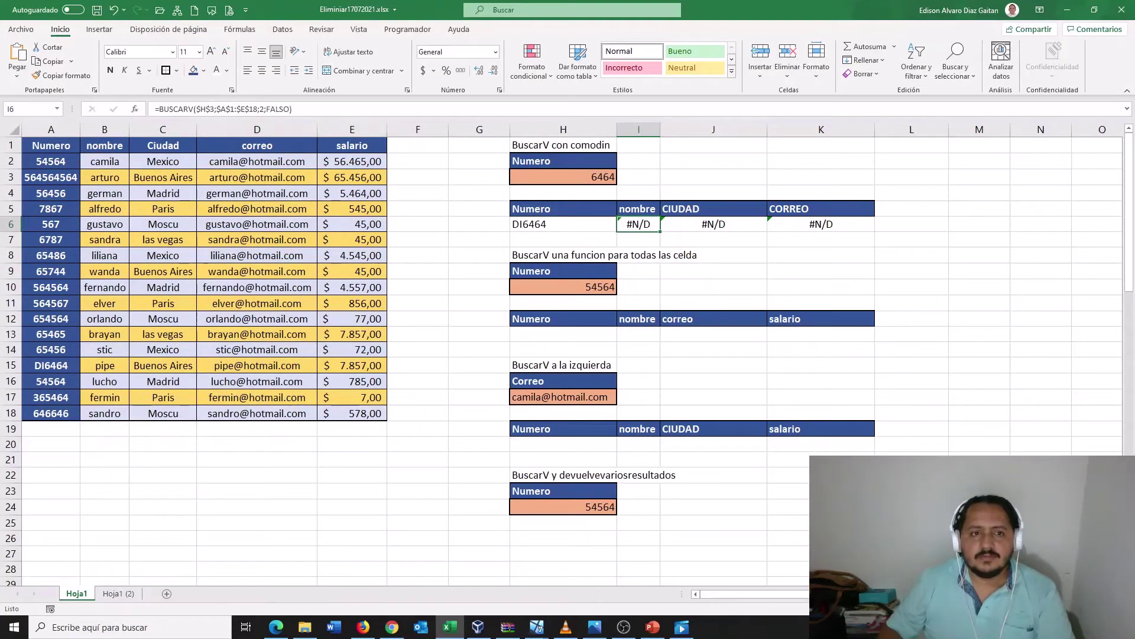
pyautogui.moveTo(292, 109); pyautogui.dragTo(164, 109)
pyautogui.hotkey('ctrl', 'v')
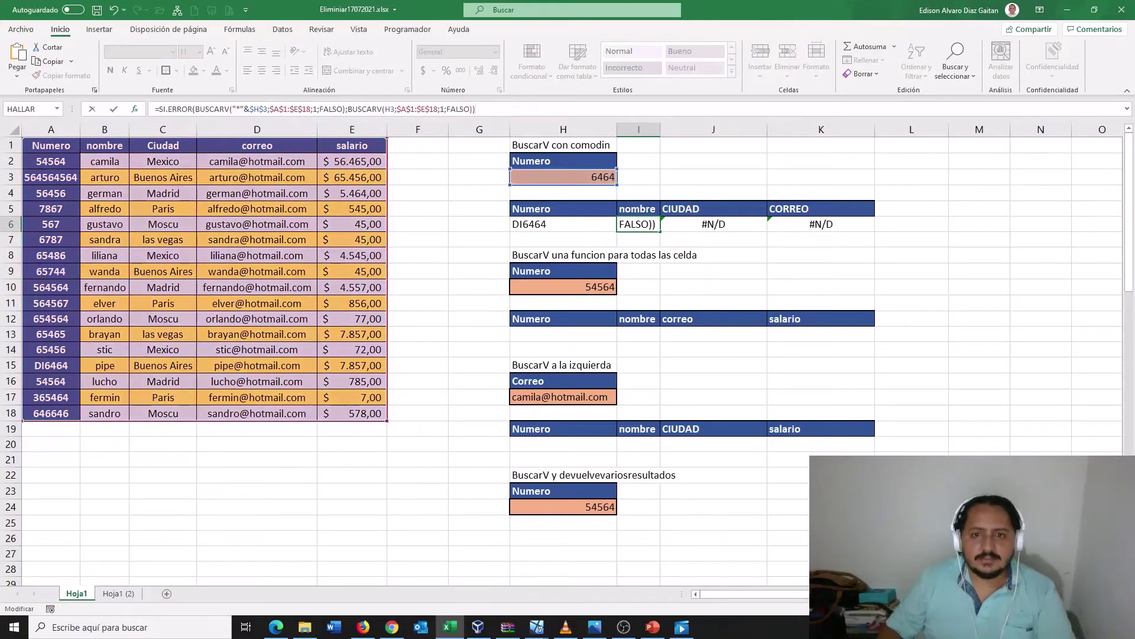
pyautogui.press('Tab')
pyautogui.moveTo(292, 109); pyautogui.dragTo(158, 108)
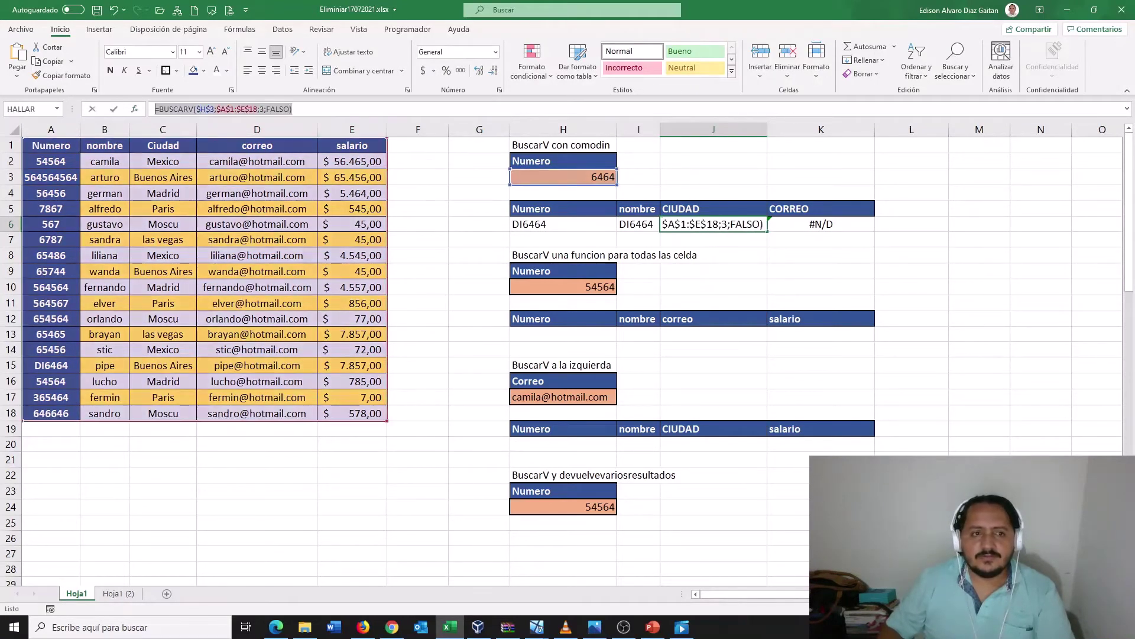
pyautogui.hotkey('ctrl', 'v')
pyautogui.press('Tab')
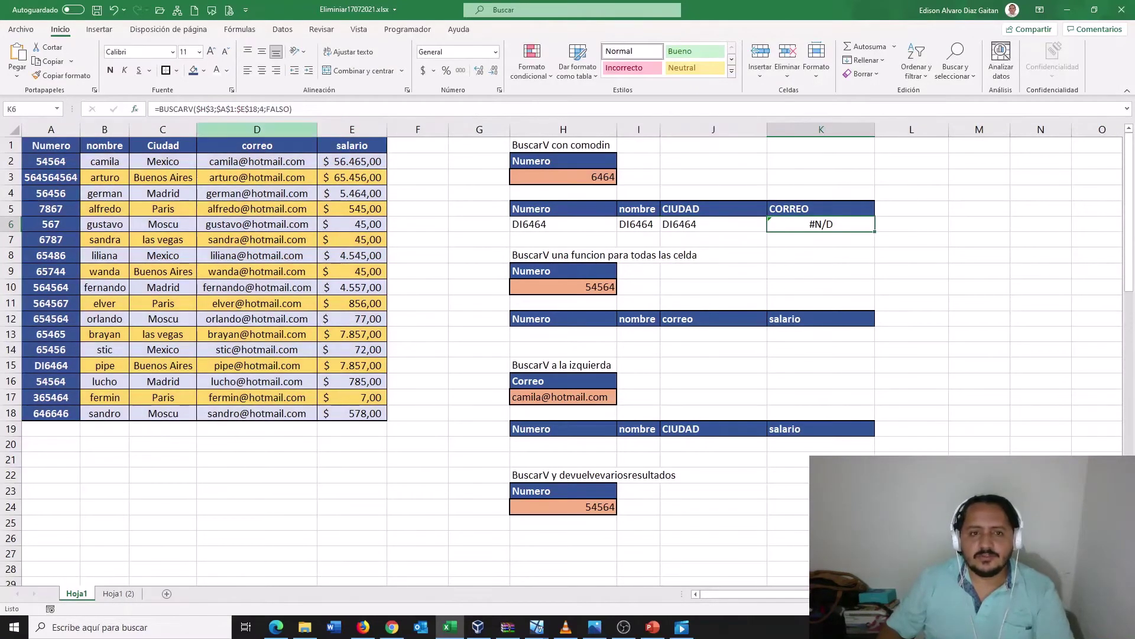
pyautogui.moveTo(292, 108); pyautogui.dragTo(155, 109)
pyautogui.hotkey('ctrl', 'v')
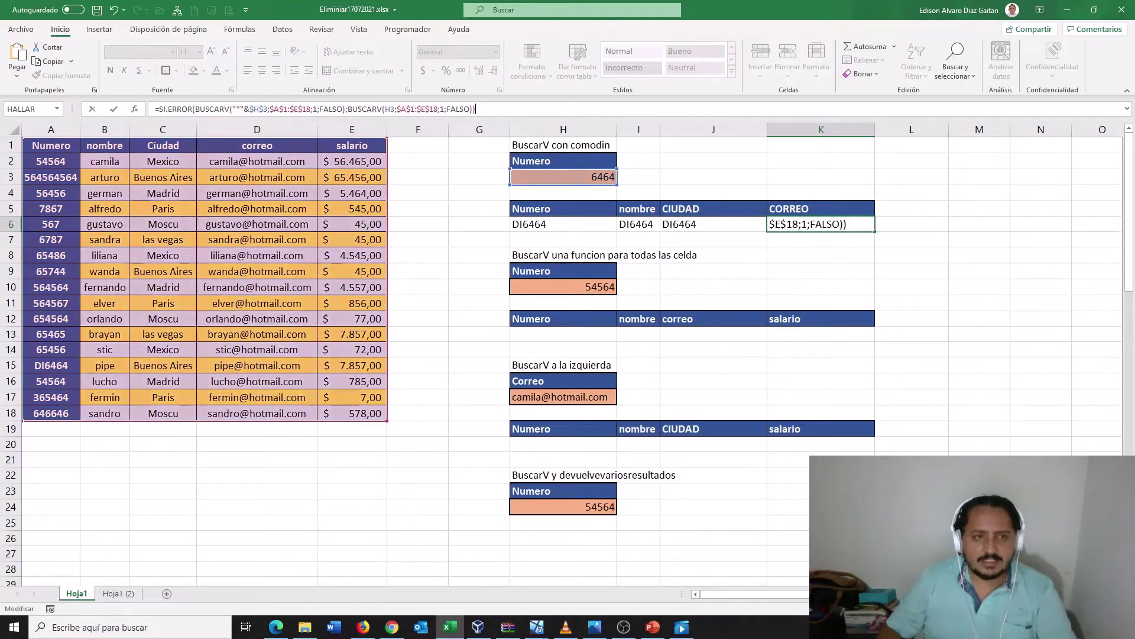
pyautogui.press('Tab')
pyautogui.click(639, 224)
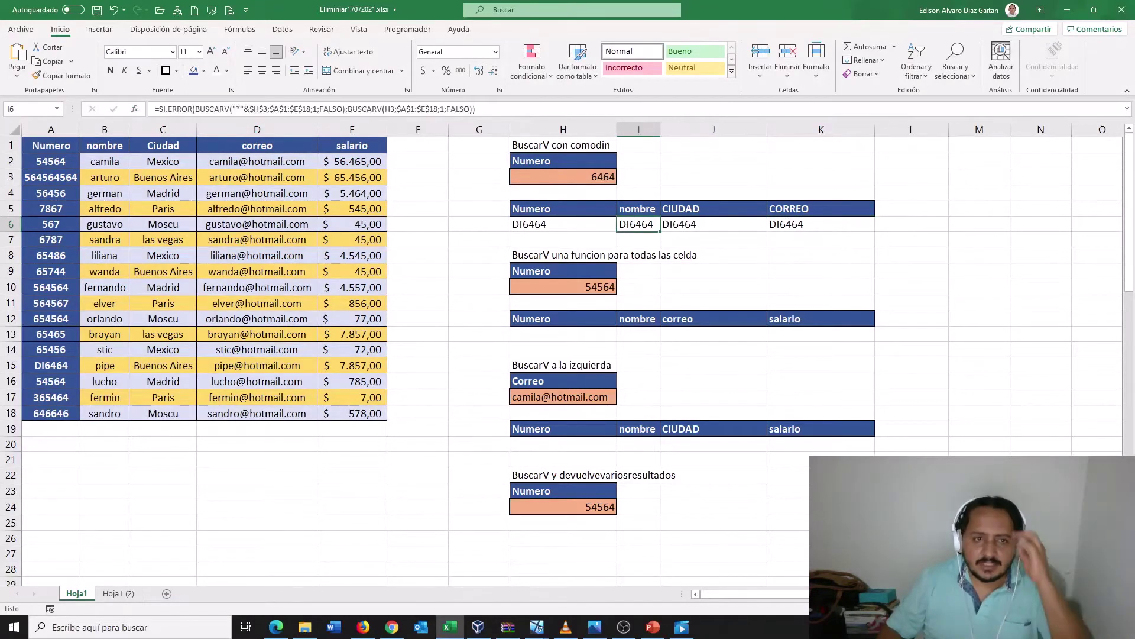
# Change the BUSCARV column index to 2 in I6, 3 in J6 and 4 in K6
pyautogui.click(315, 109)
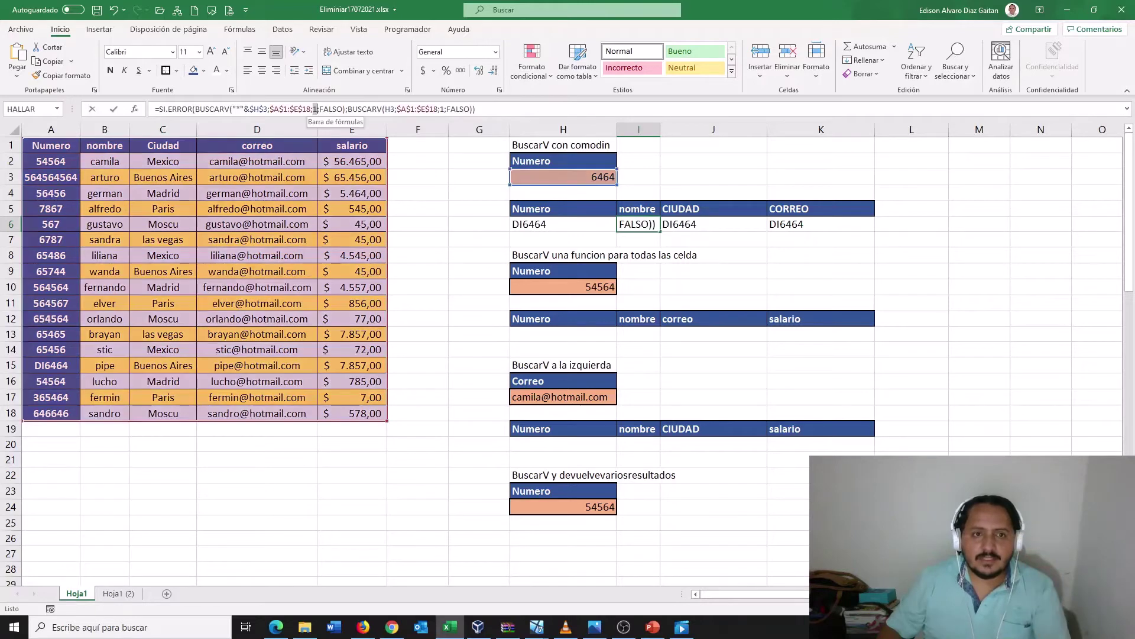
pyautogui.write('2')
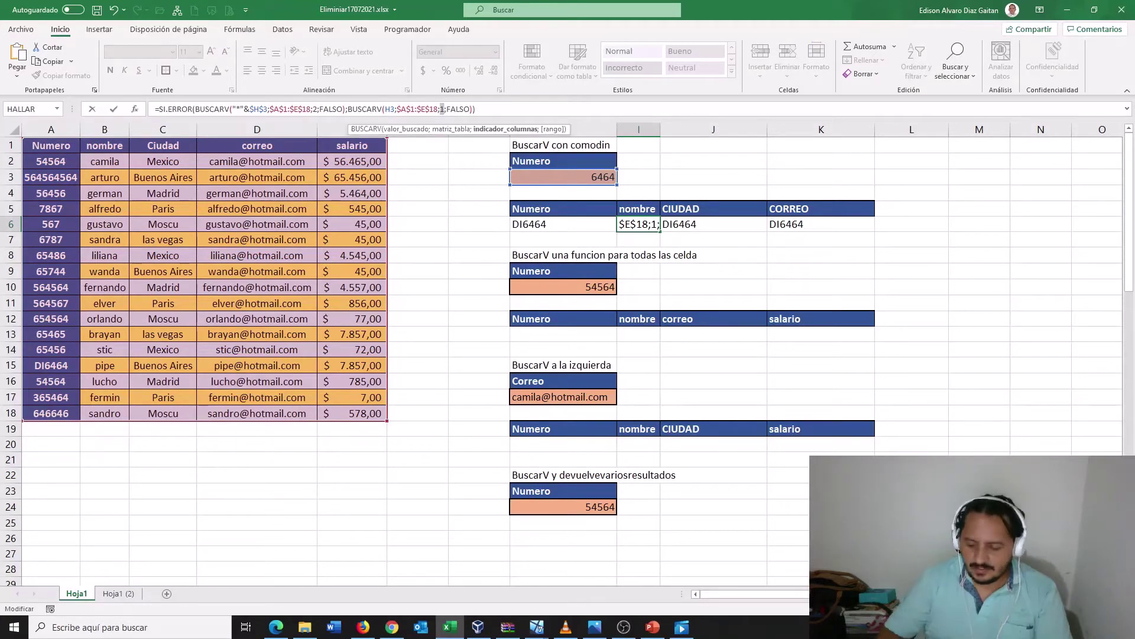
pyautogui.press('Tab')
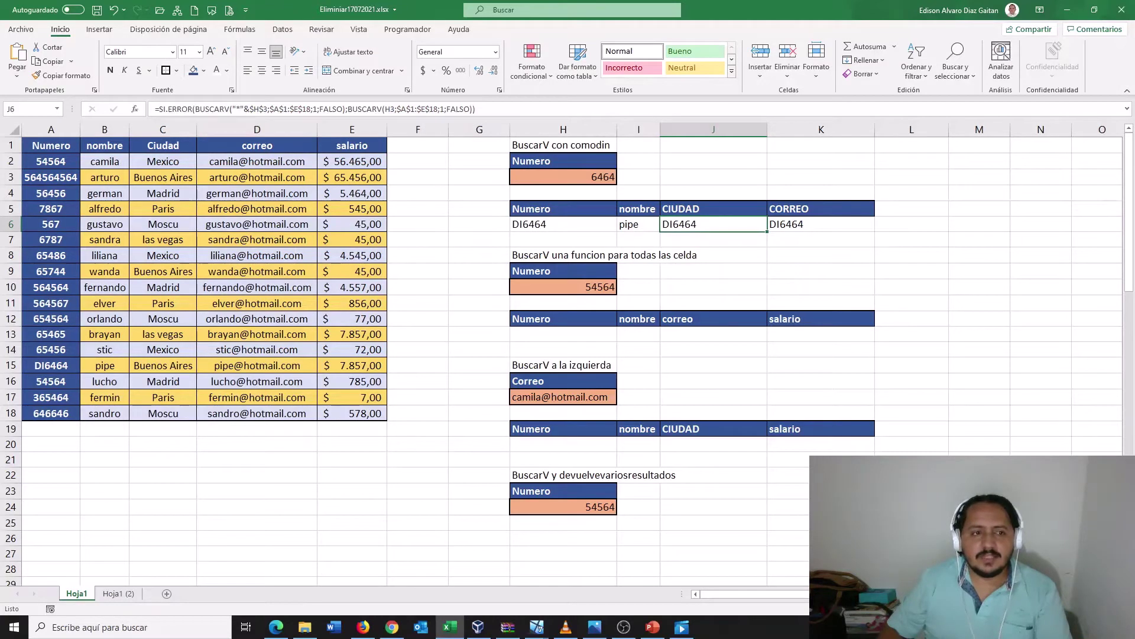
pyautogui.click(310, 108)
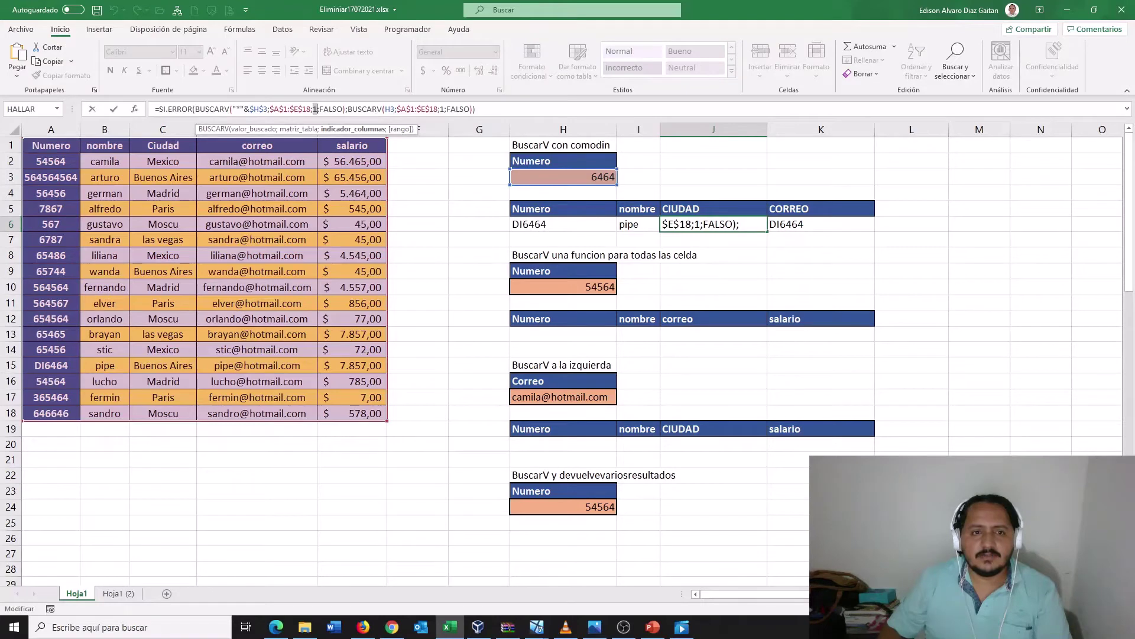
pyautogui.write('3')
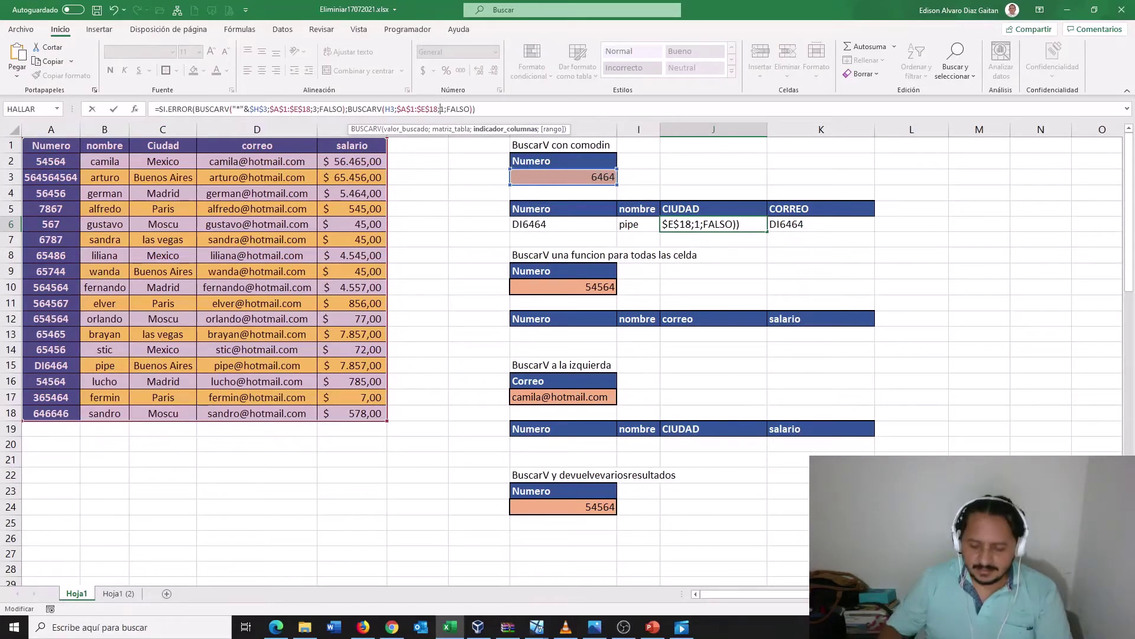
pyautogui.press('Tab')
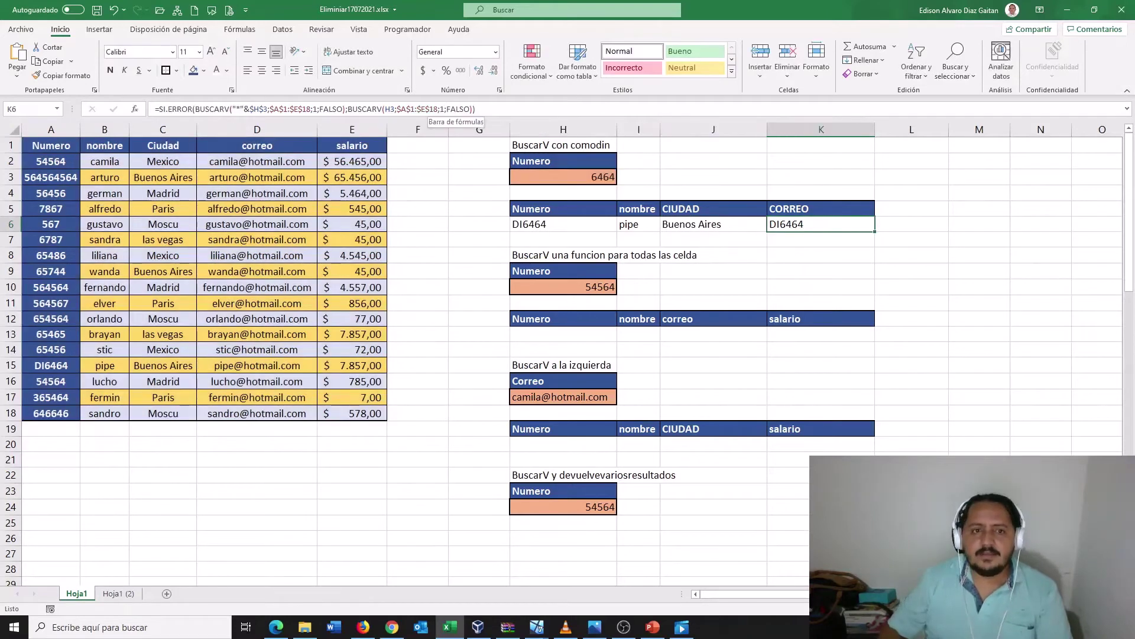
pyautogui.click(314, 109)
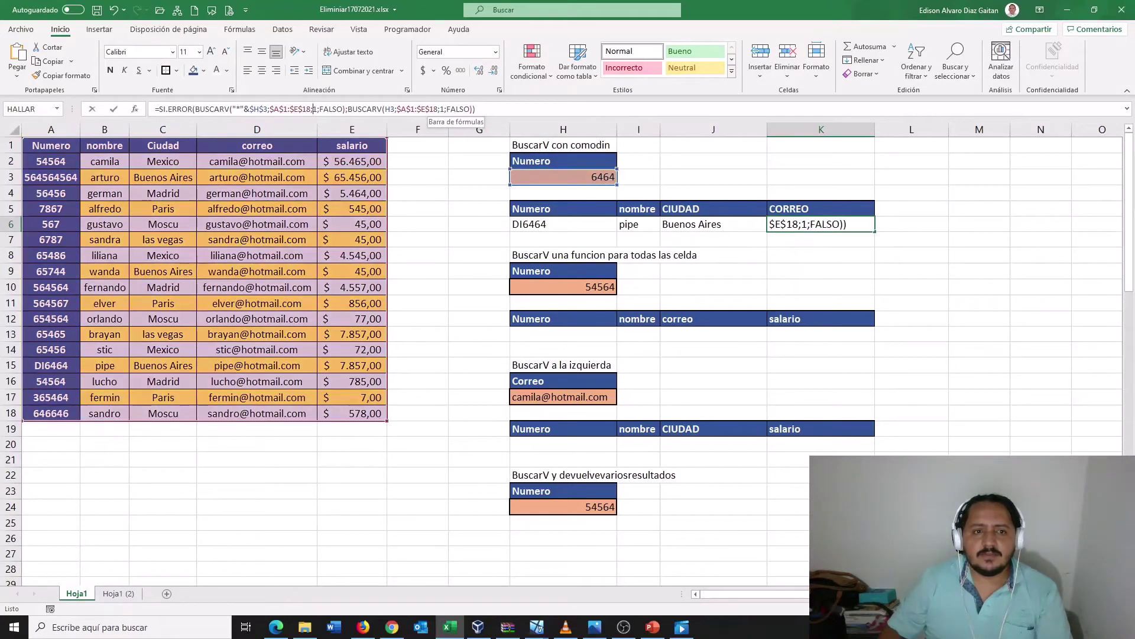
pyautogui.press('Delete')
pyautogui.write('4')
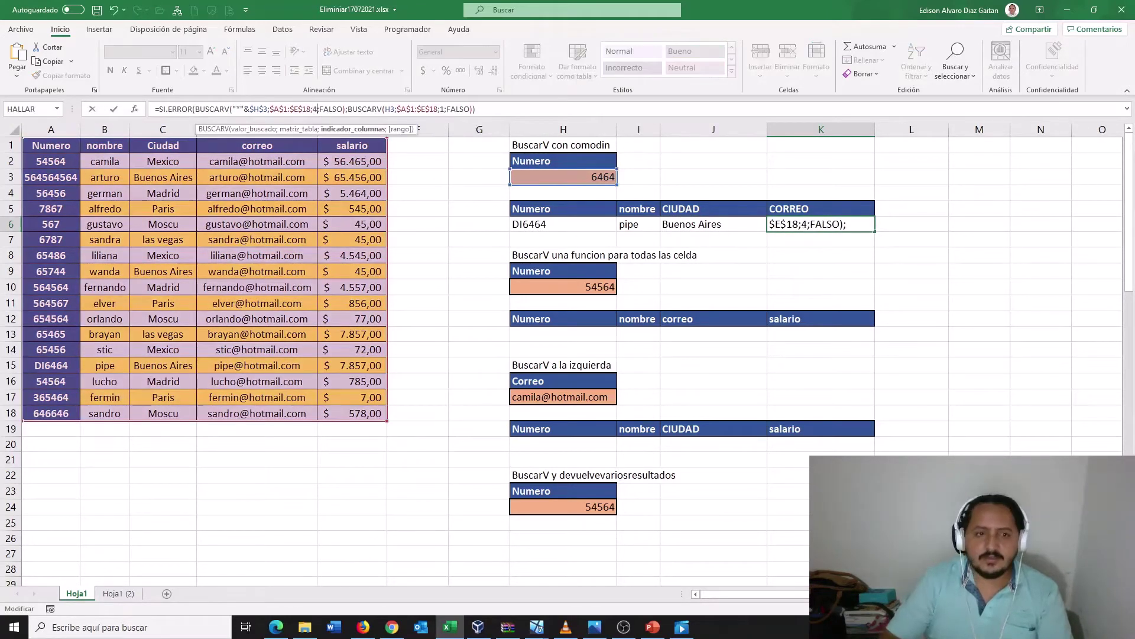
pyautogui.click(443, 109)
pyautogui.press('Return')
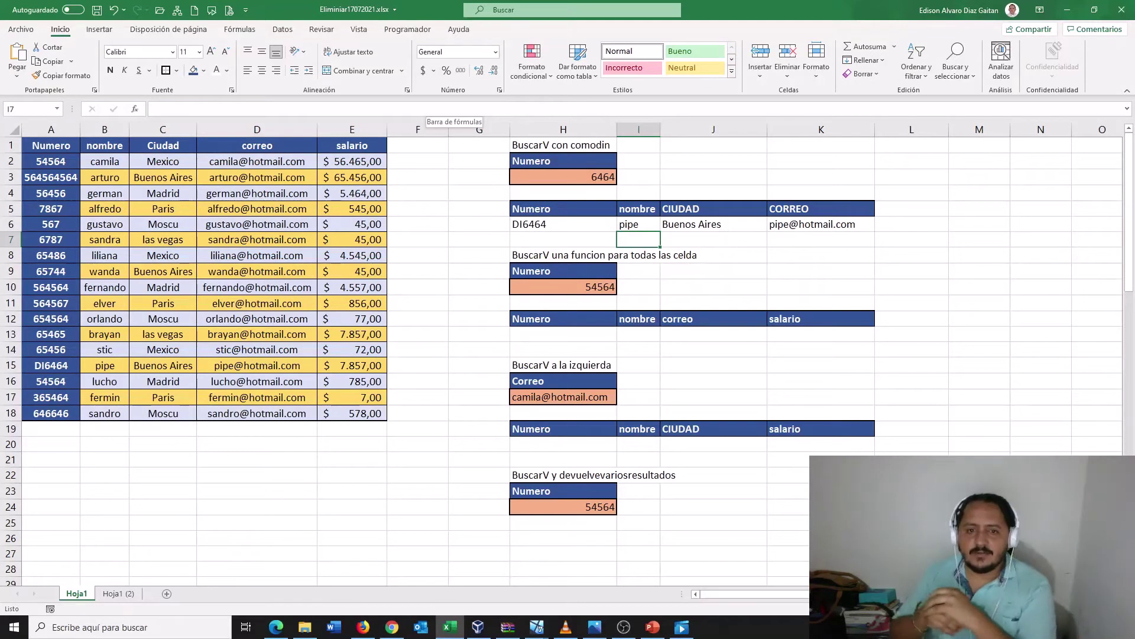
# Set H3 to 567, the number in A6, so row 6 shows gustavo and Moscu
pyautogui.click(563, 177)
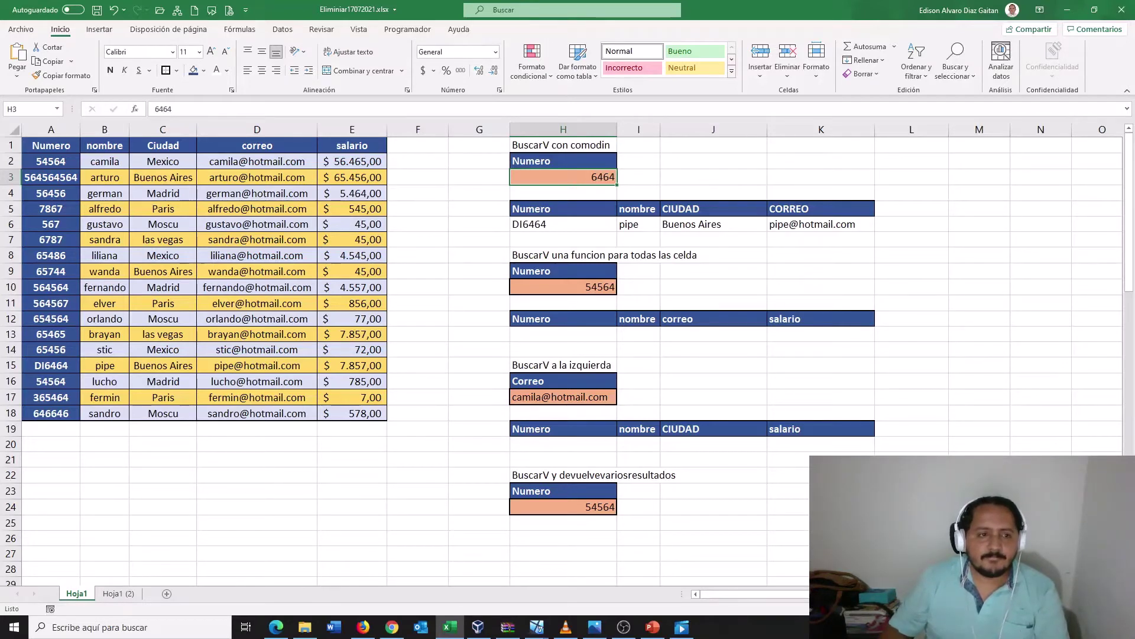
pyautogui.click(639, 177)
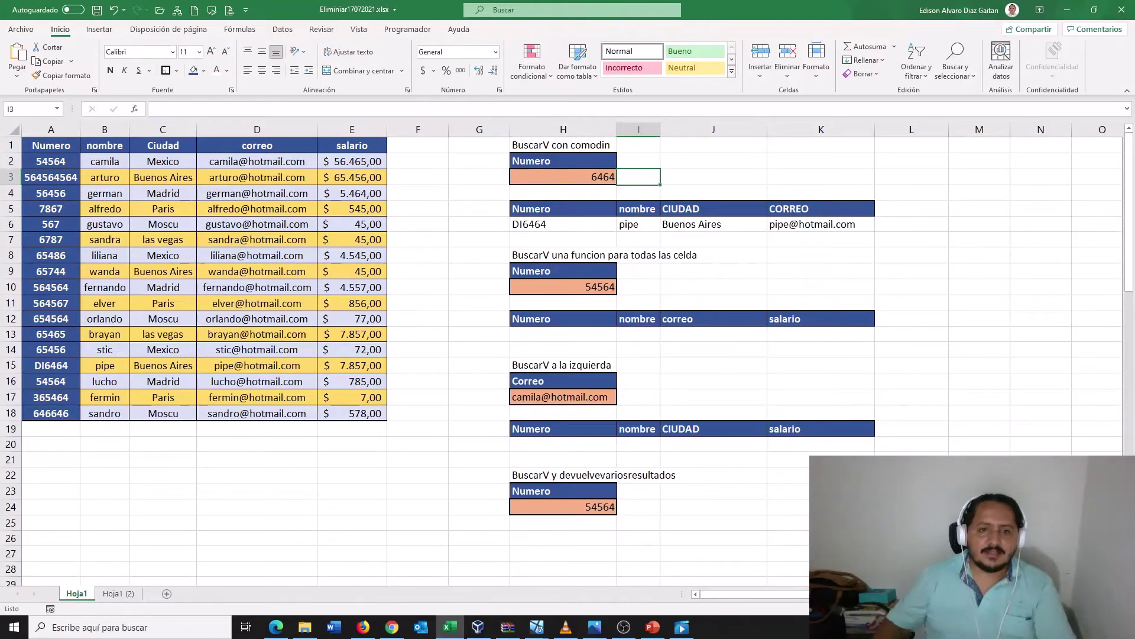
pyautogui.click(713, 177)
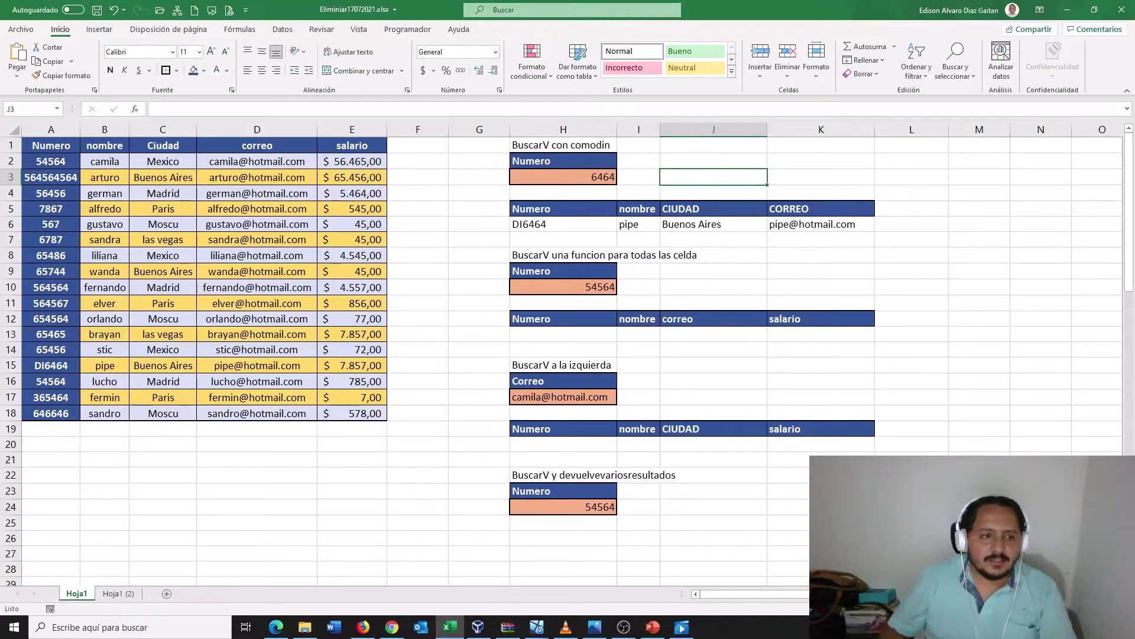
pyautogui.click(51, 224)
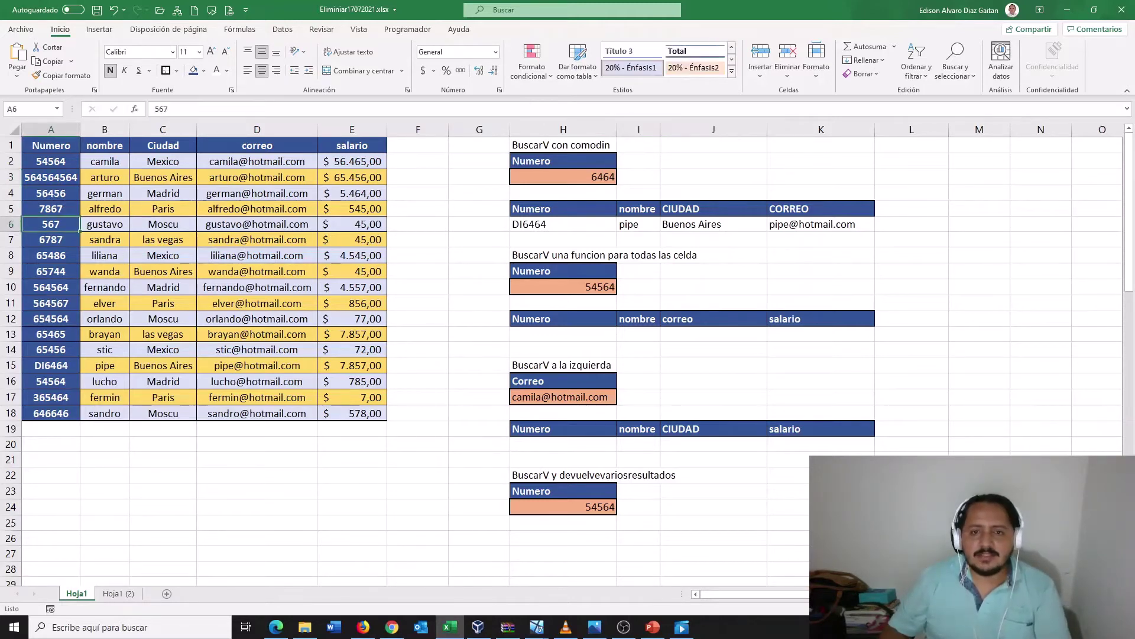
pyautogui.click(563, 177)
pyautogui.write('567')
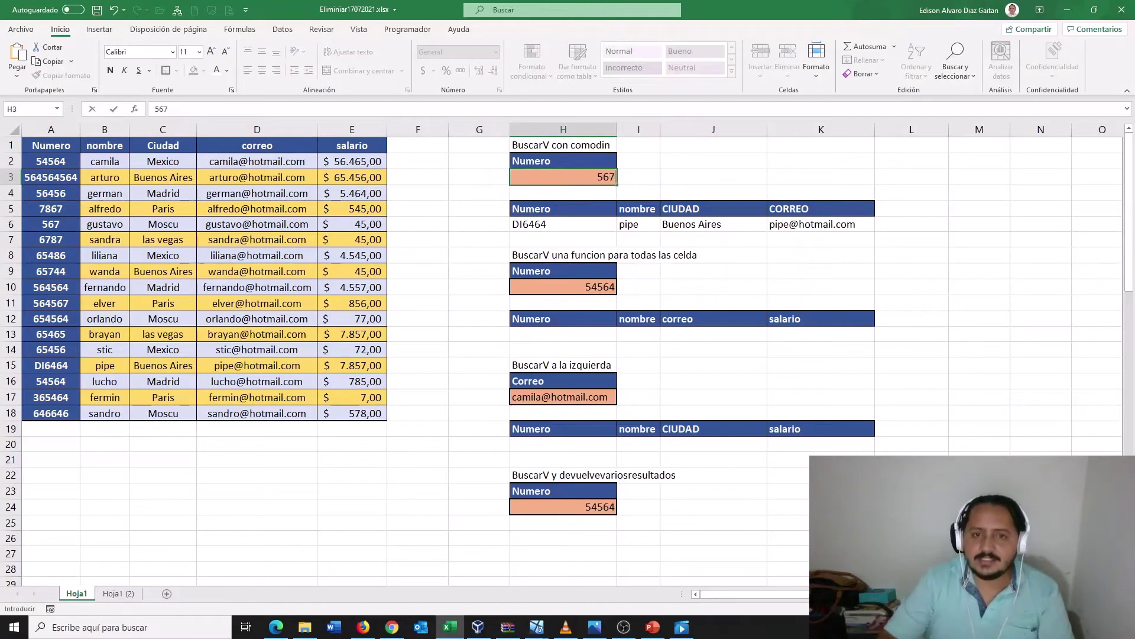
pyautogui.press('Return')
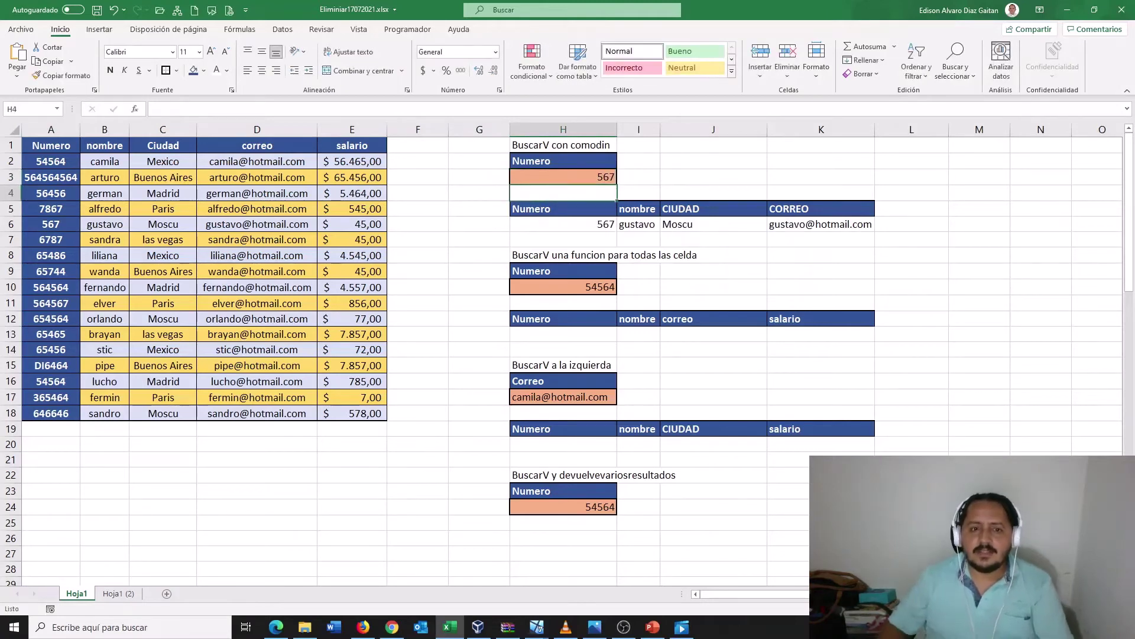
pyautogui.doubleClick(43, 224)
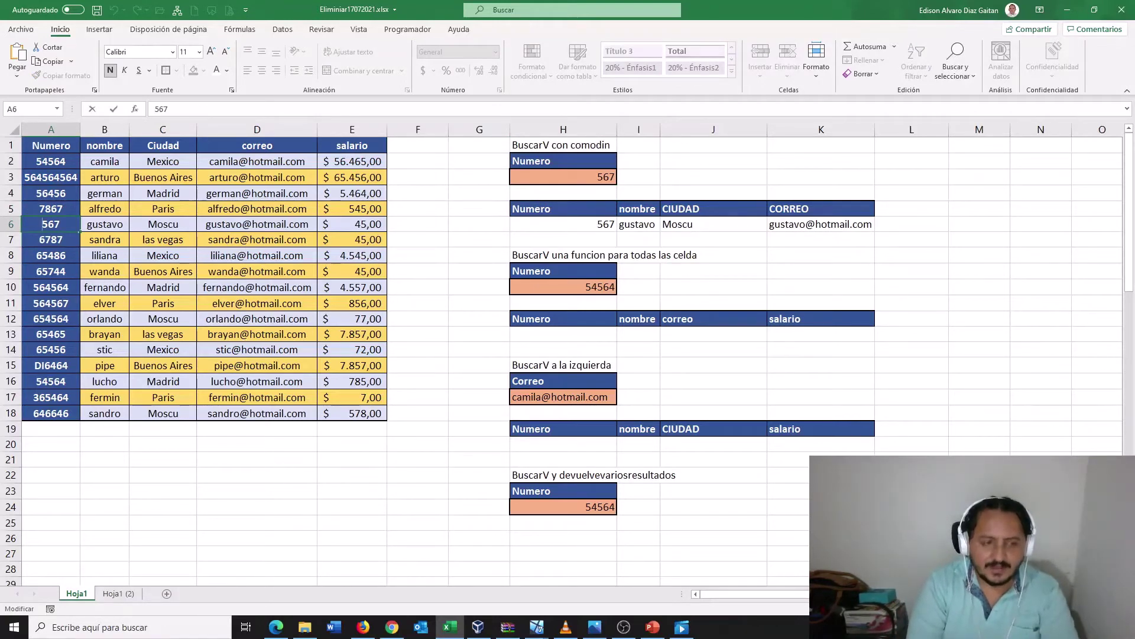
pyautogui.write('CED')
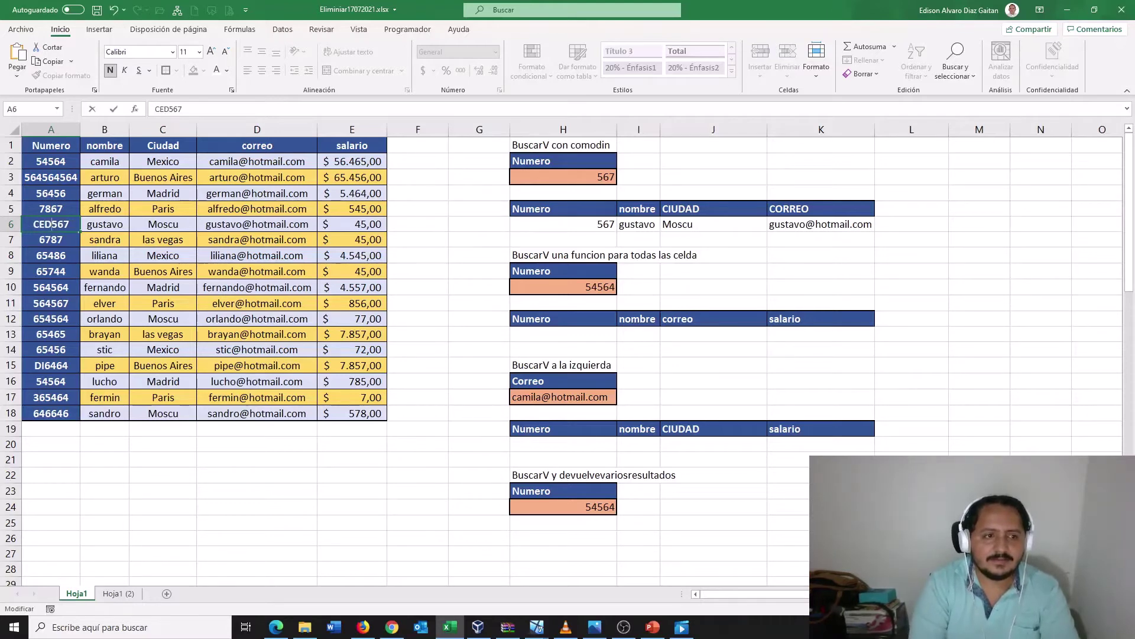
pyautogui.write('ULA')
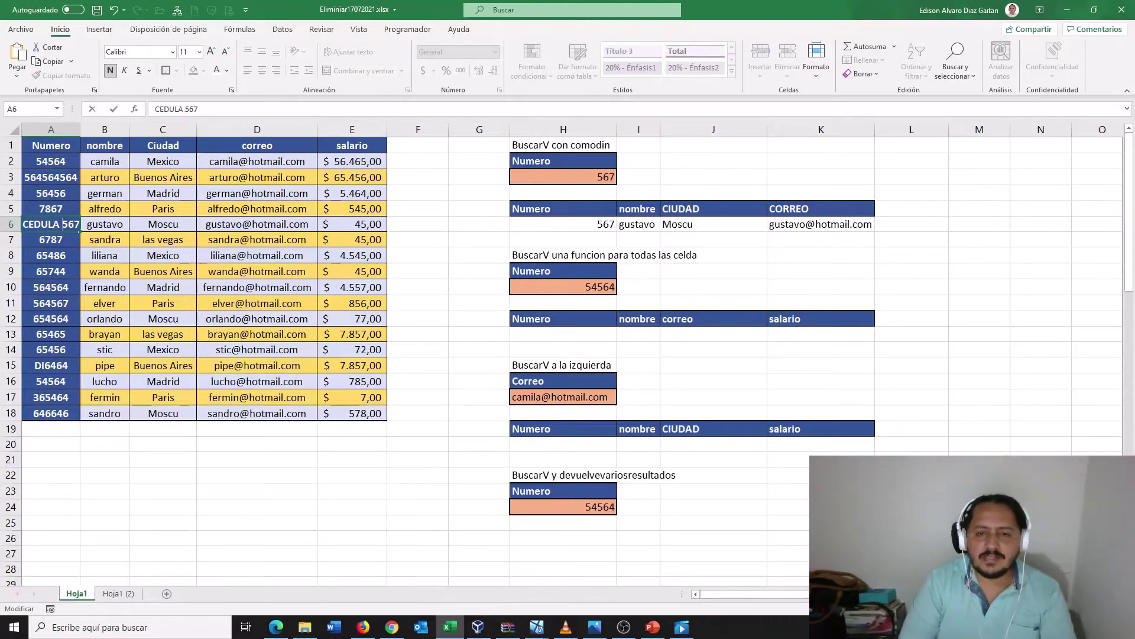
pyautogui.press('Return')
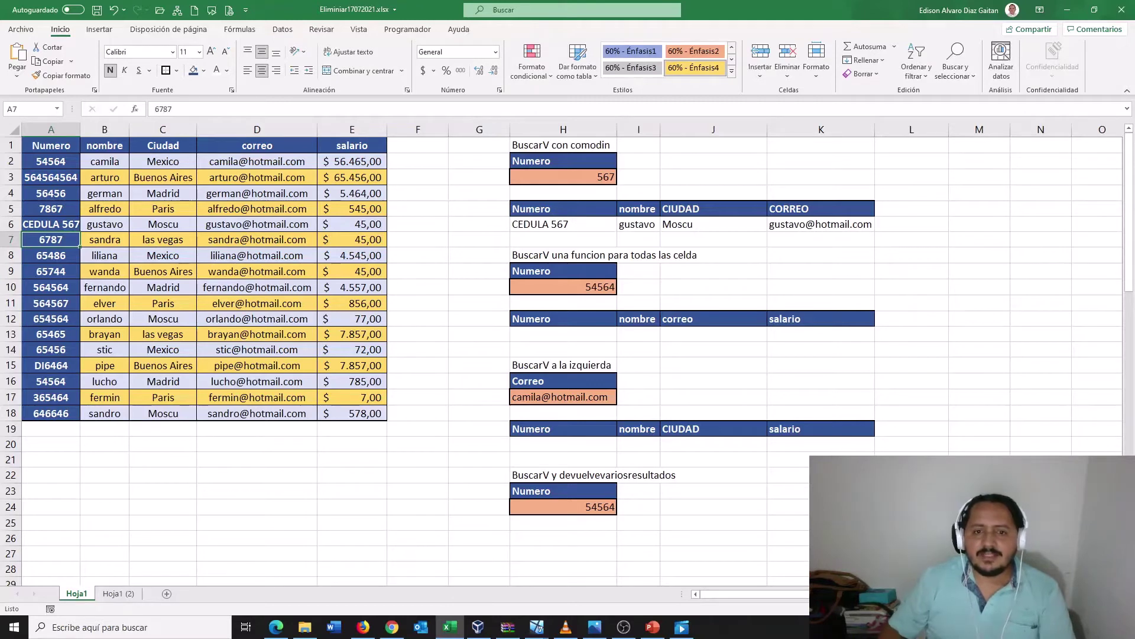
pyautogui.click(563, 224)
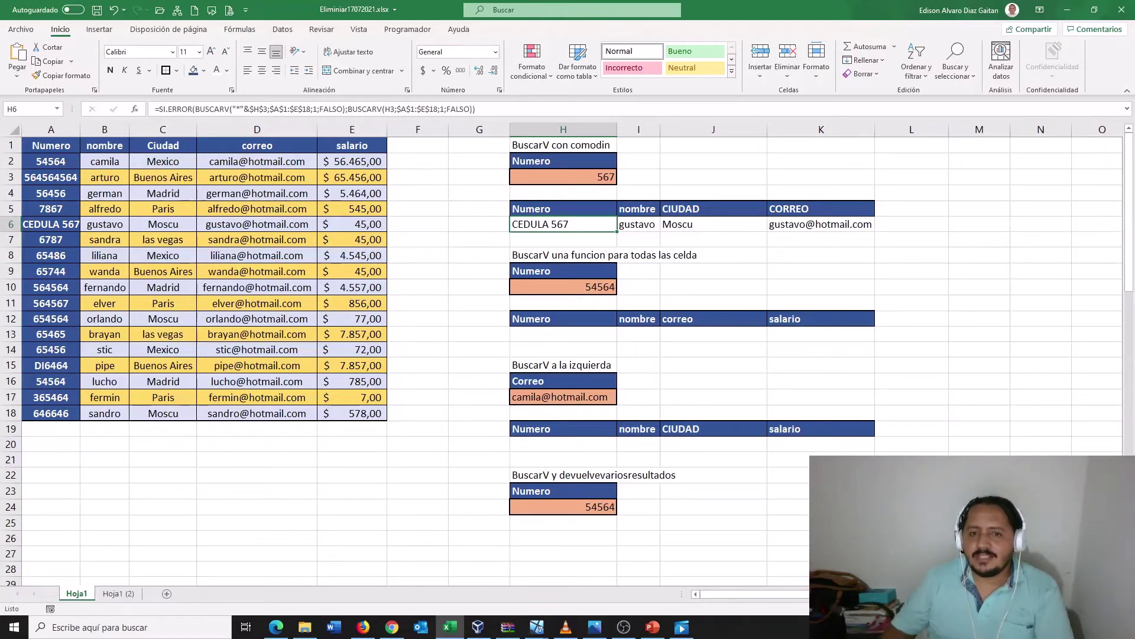
pyautogui.click(639, 224)
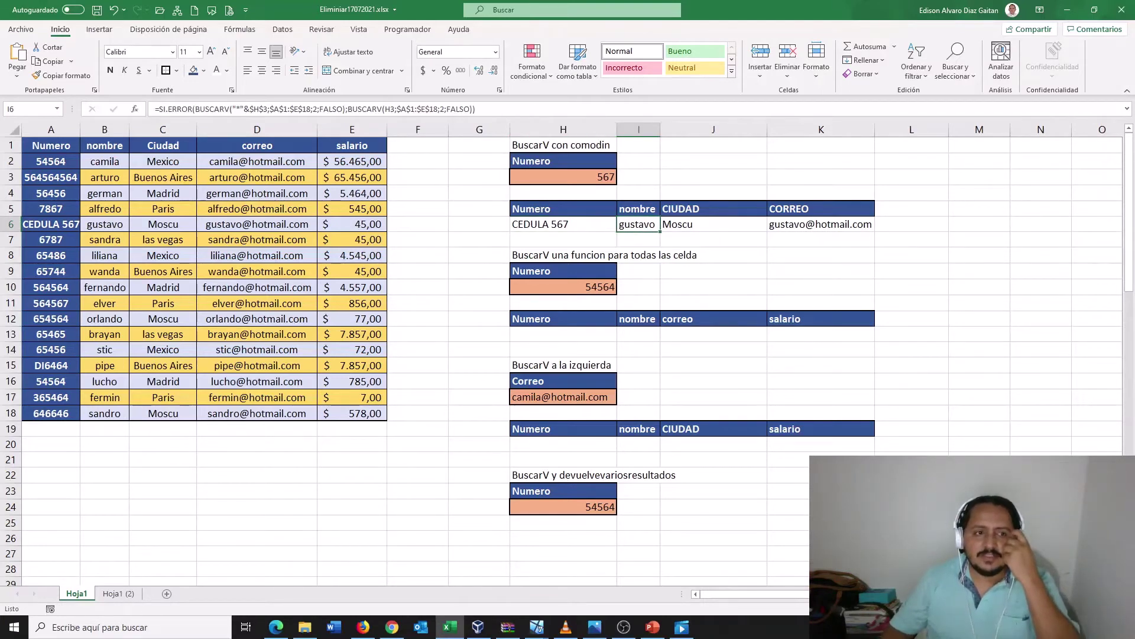
pyautogui.click(51, 209)
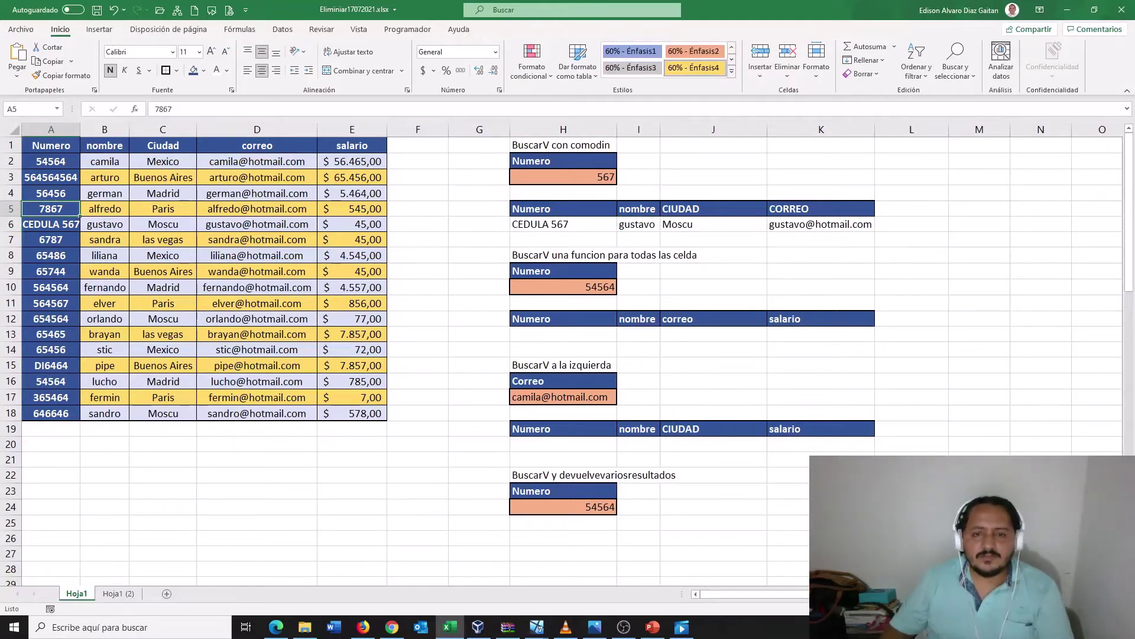
pyautogui.click(563, 177)
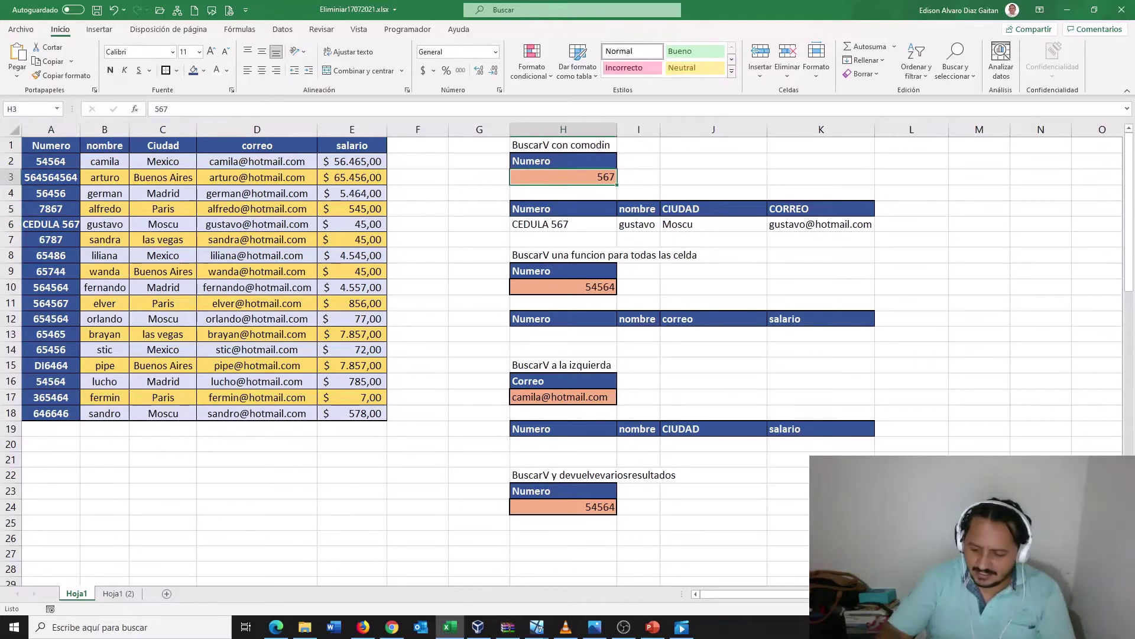
# Enter 7867 in H3 so row 6 returns alfredo from Paris, then select H13
pyautogui.write('7867')
pyautogui.press('Return')
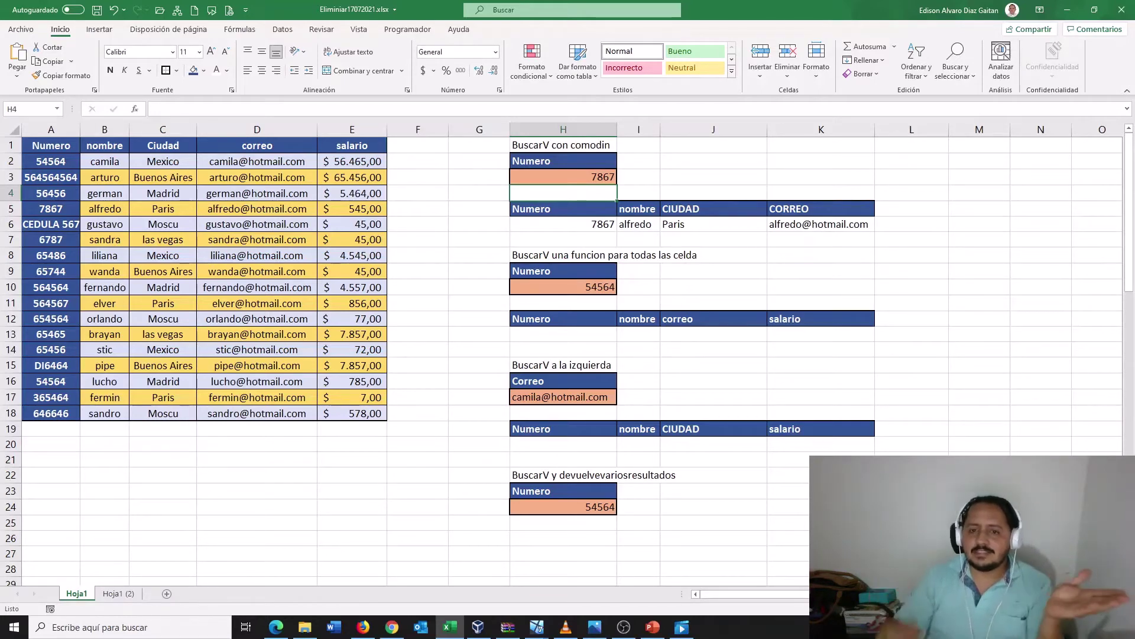
pyautogui.click(563, 334)
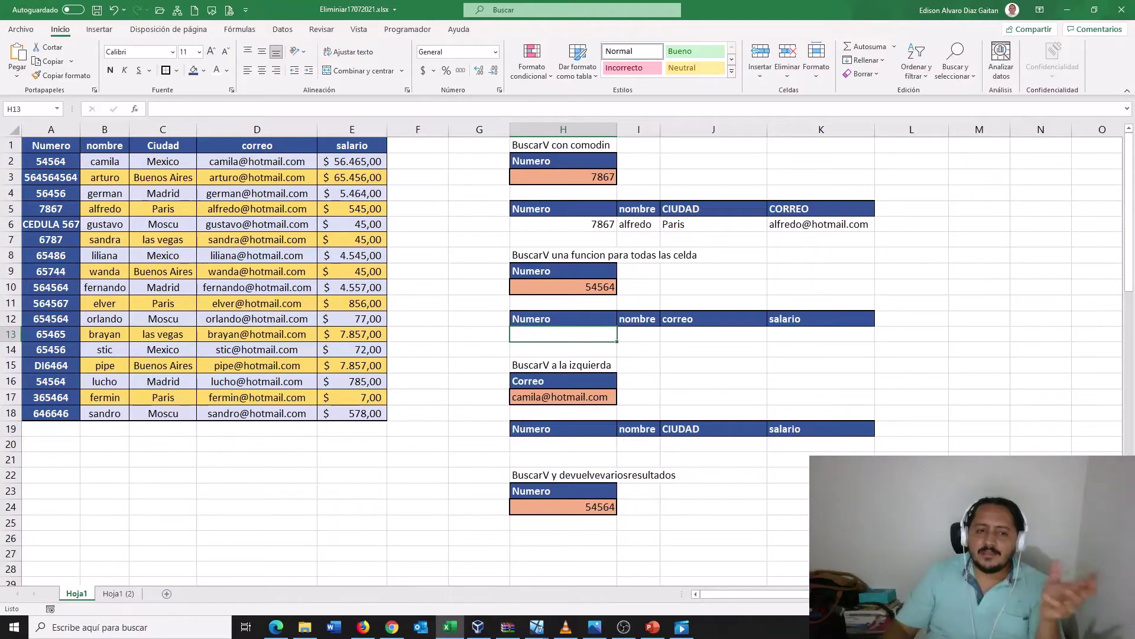
# Select H13:K13 and type =BUSCARV($H$10;$A$1:$E$18; with both references locked
pyautogui.moveTo(563, 334); pyautogui.dragTo(710, 334)
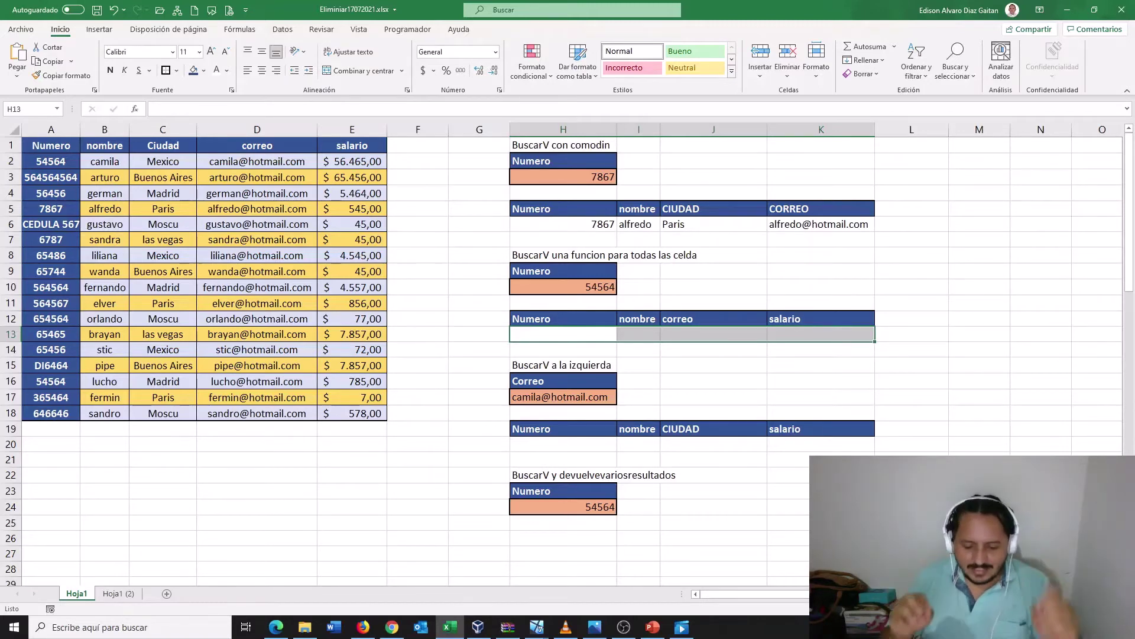
pyautogui.write('=')
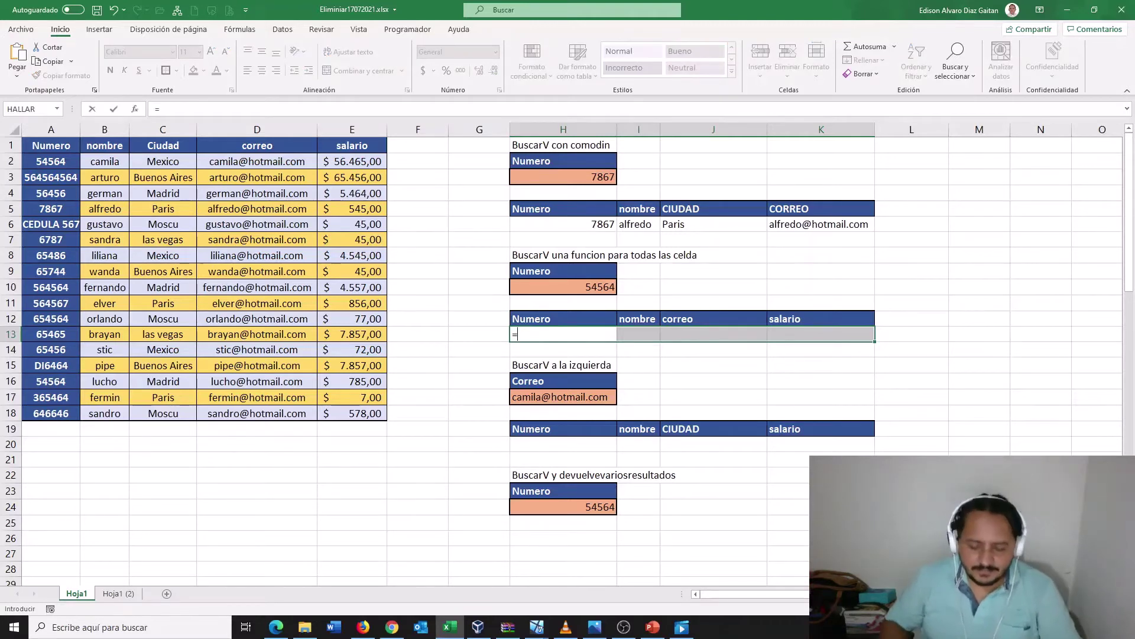
pyautogui.write('BU')
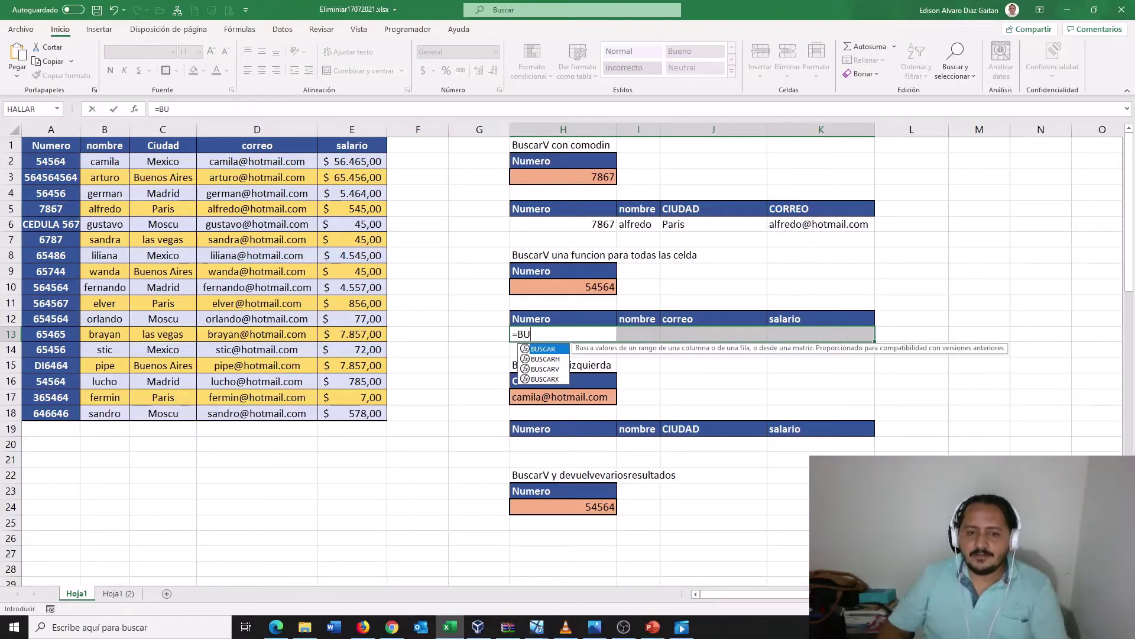
pyautogui.write('SCARV(')
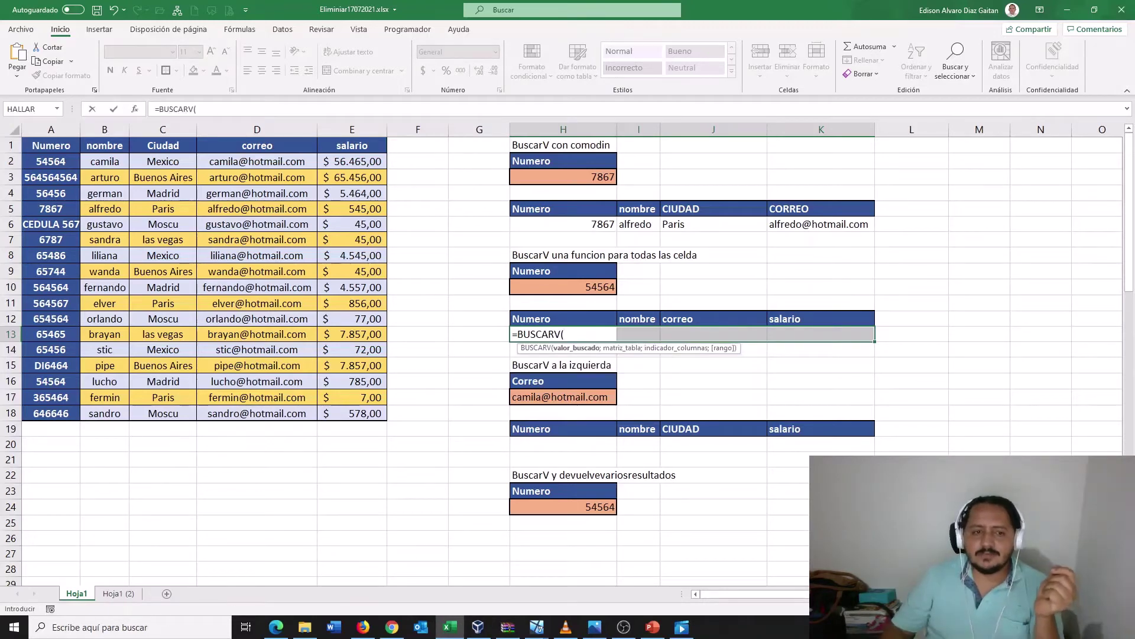
pyautogui.click(563, 287)
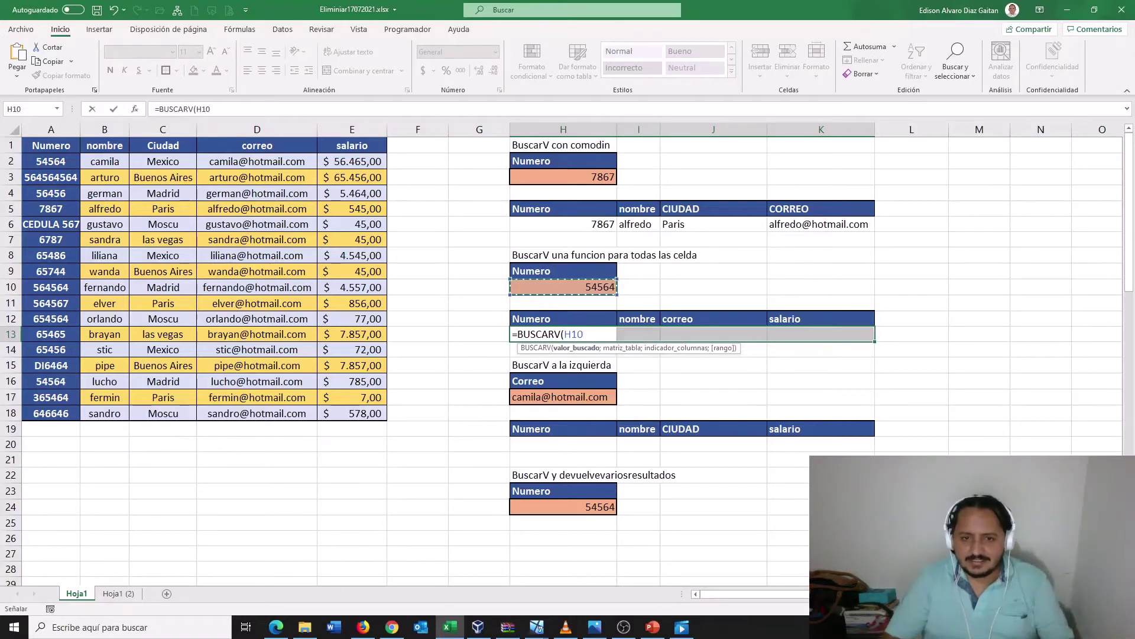
pyautogui.press('F4')
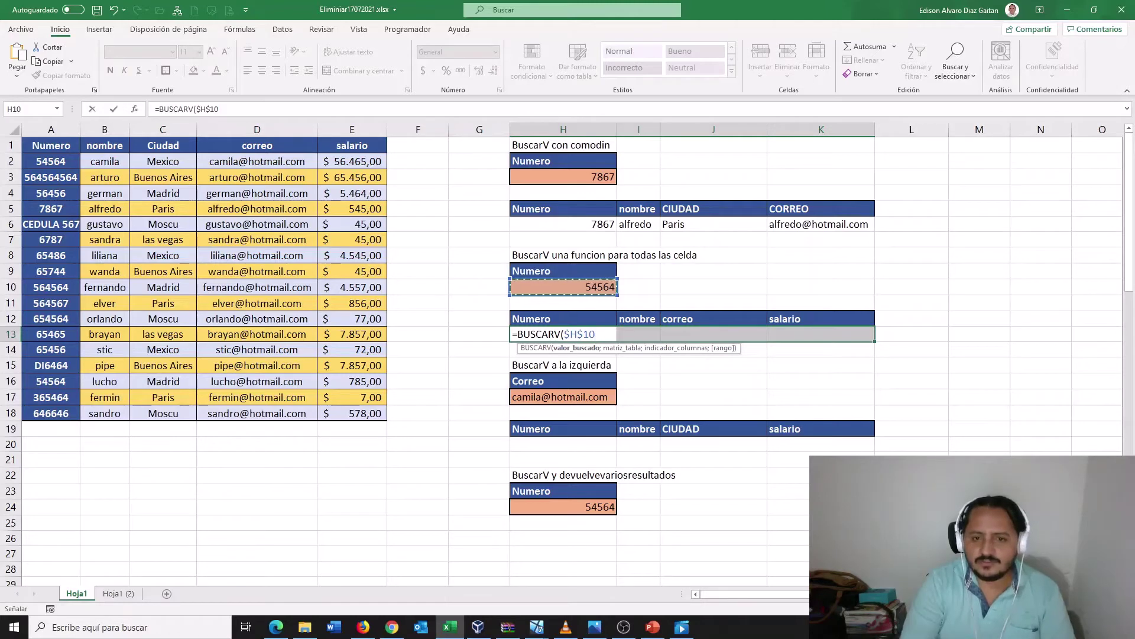
pyautogui.write(';')
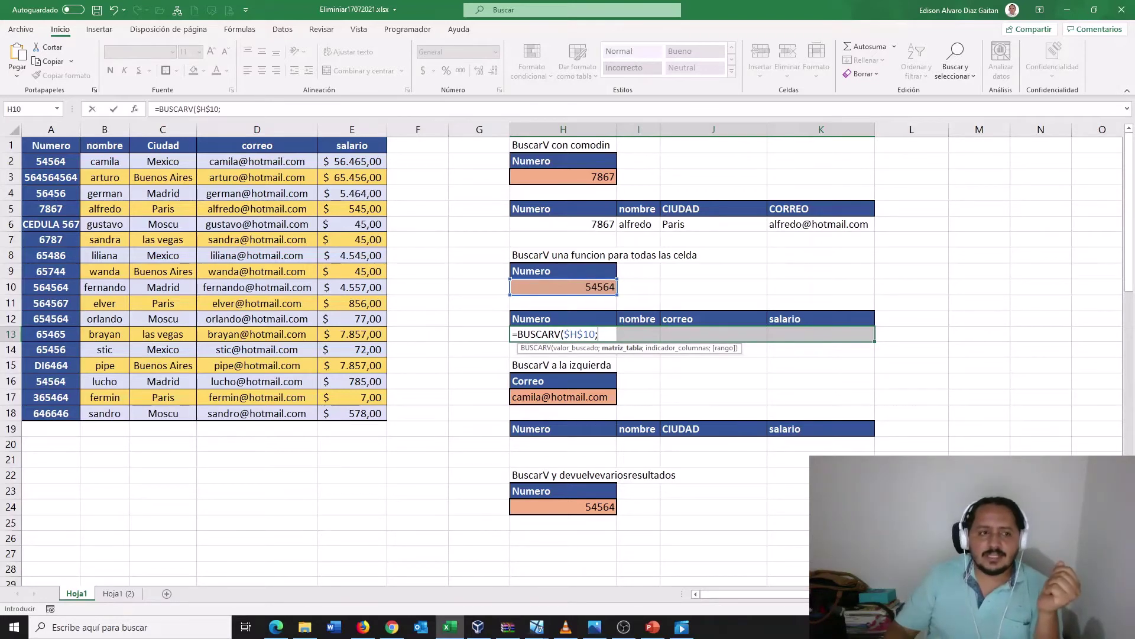
pyautogui.moveTo(51, 144); pyautogui.dragTo(385, 418)
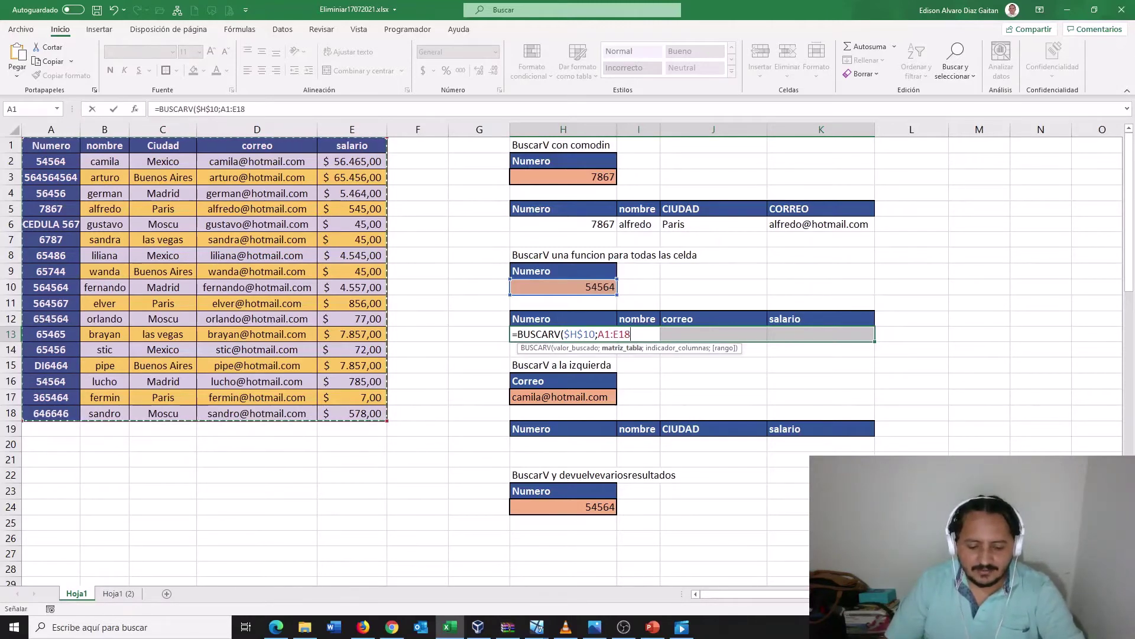
pyautogui.press('F4')
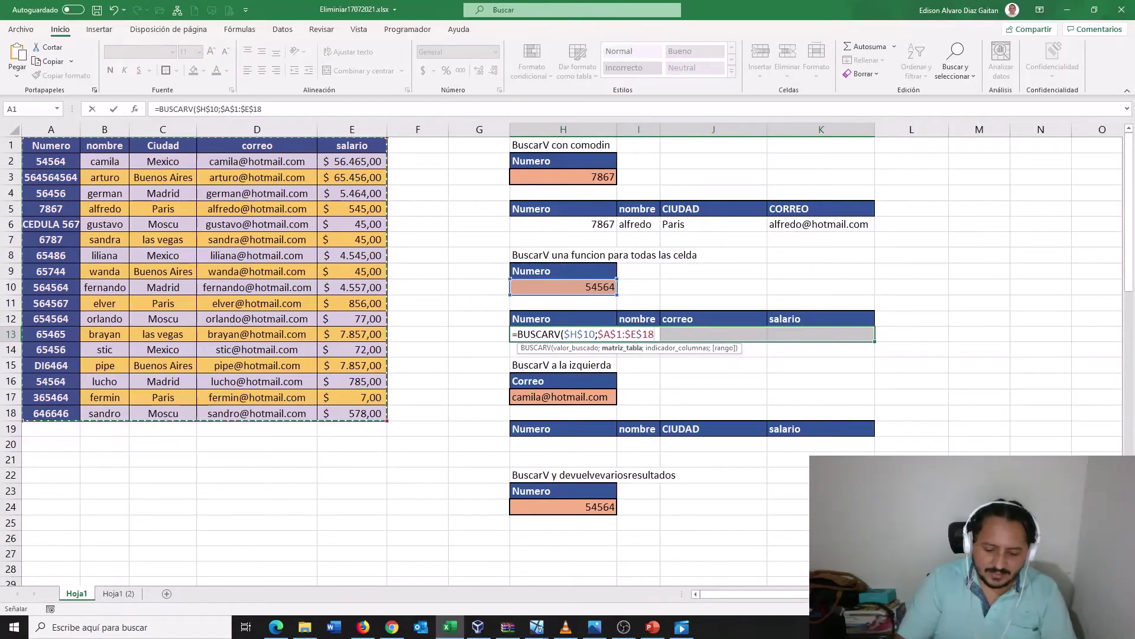
pyautogui.write(';')
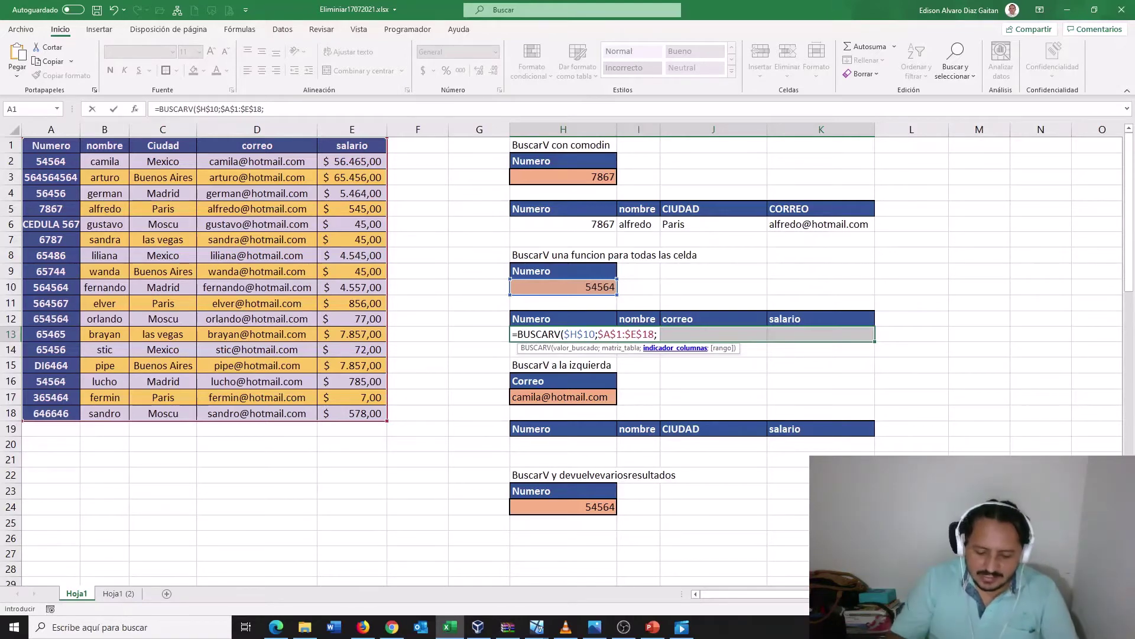
# Add the column array {1;2;4;5} and FALSO to close the BUSCARV formula
pyautogui.write('{')
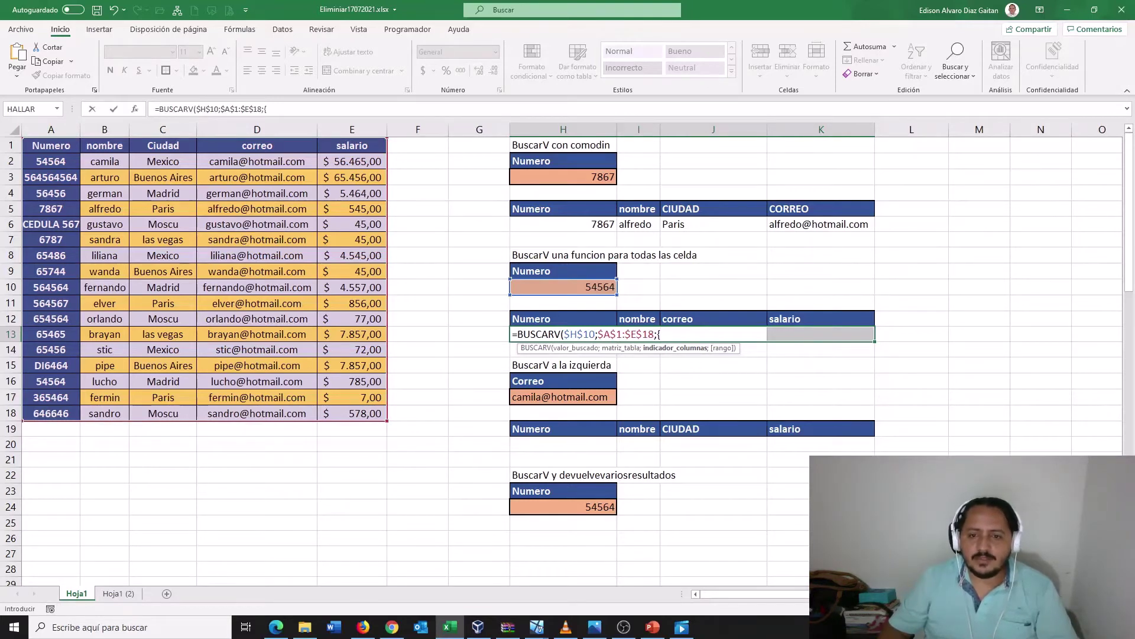
pyautogui.write('1')
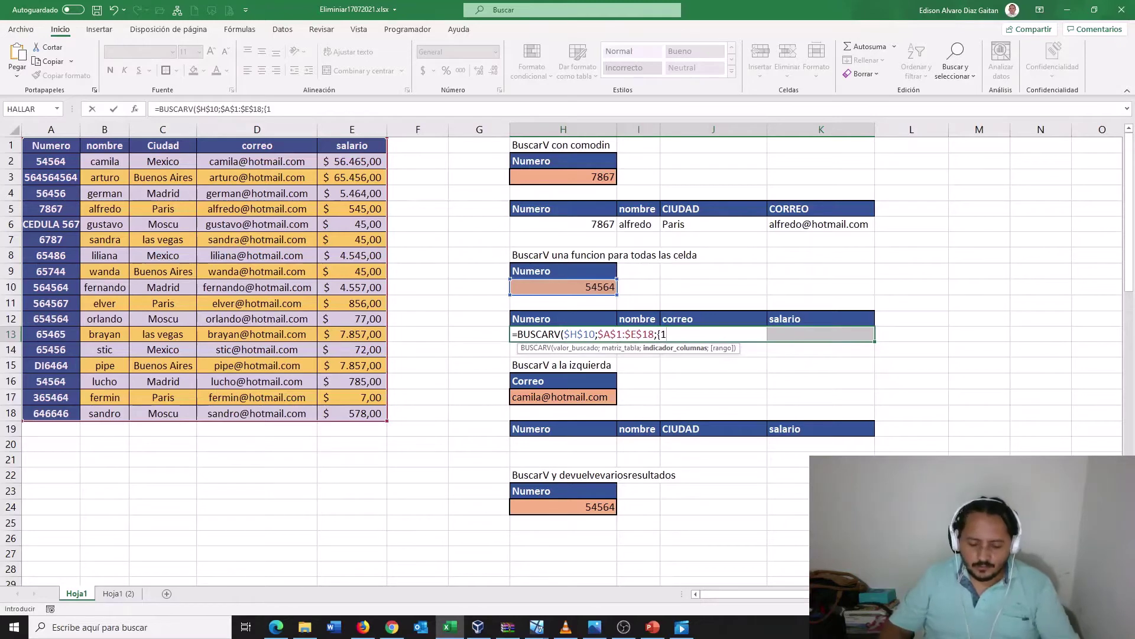
pyautogui.write(';')
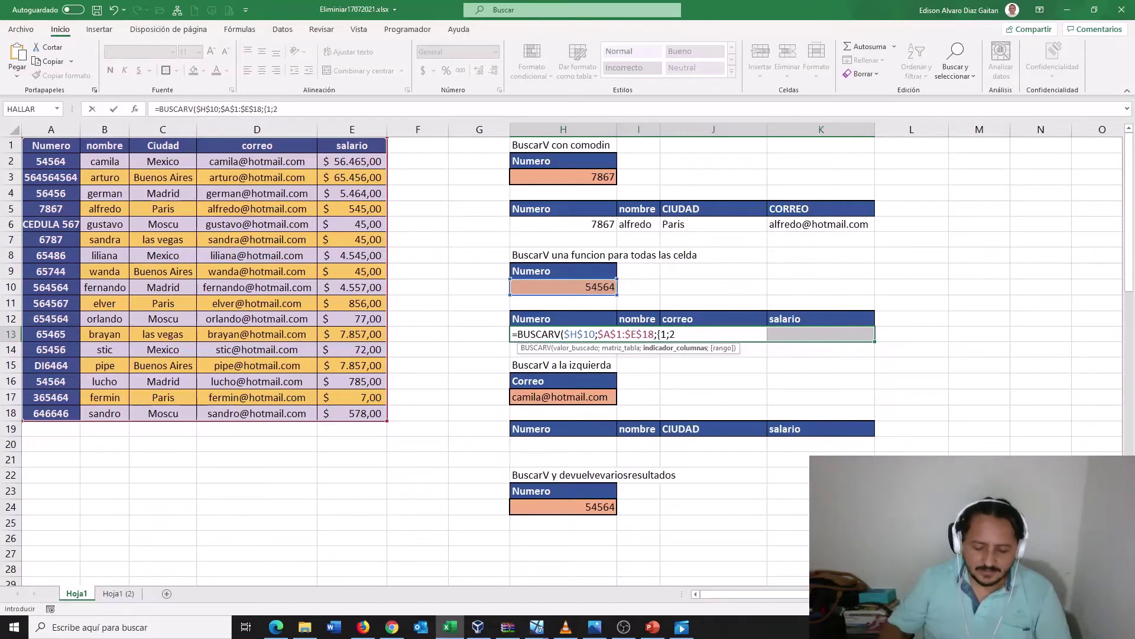
pyautogui.write('2;')
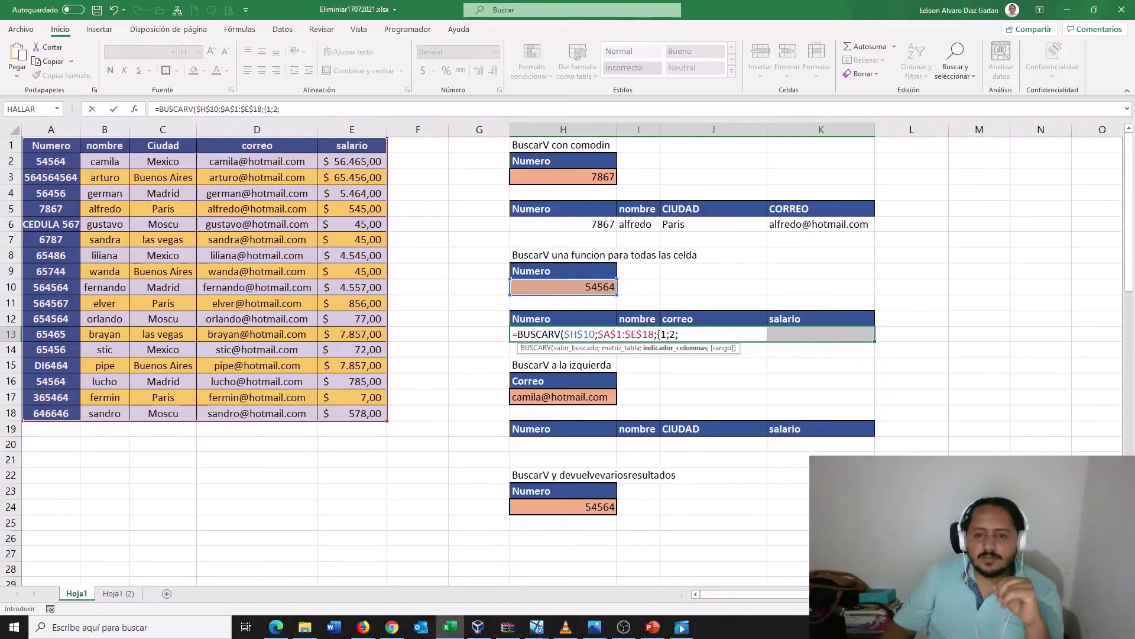
pyautogui.write('4')
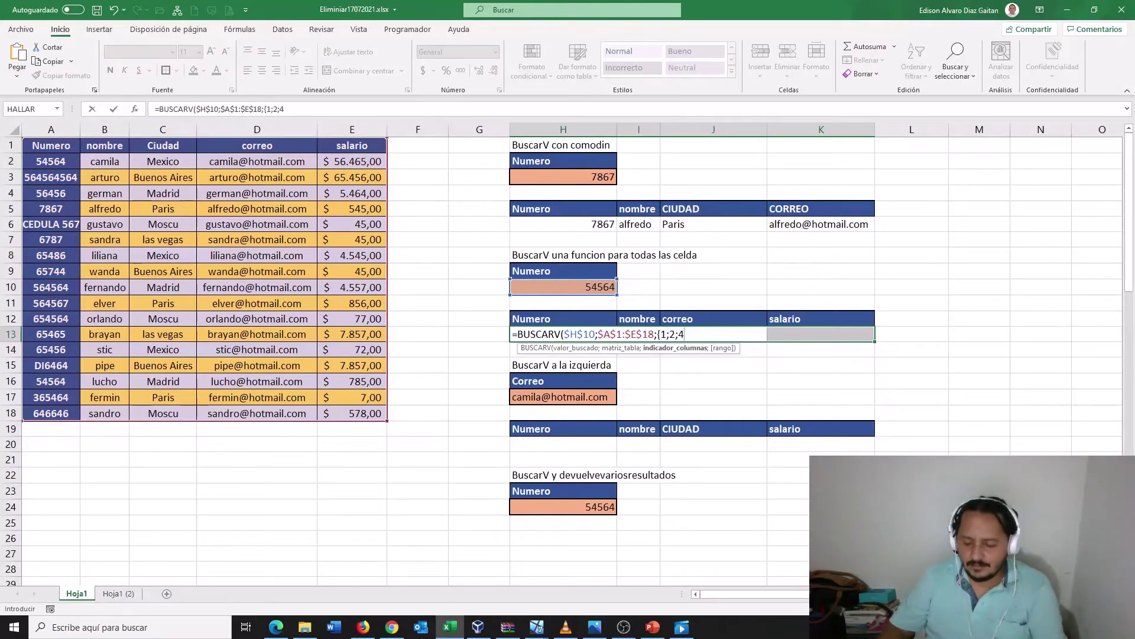
pyautogui.write('5')
pyautogui.press('BackSpace')
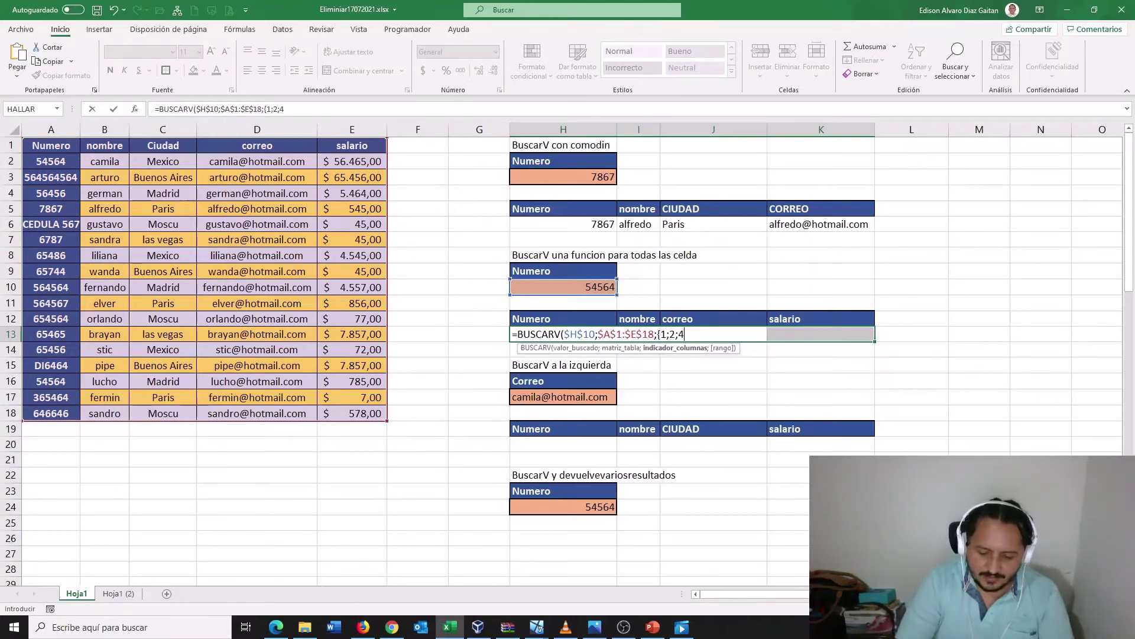
pyautogui.write(';5')
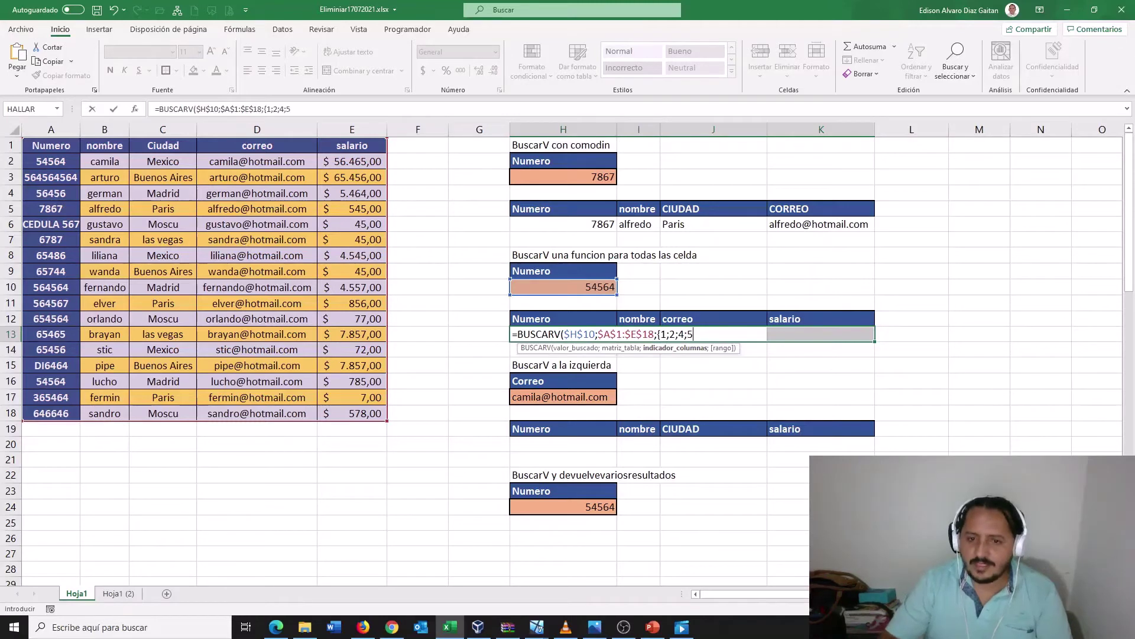
pyautogui.write('}')
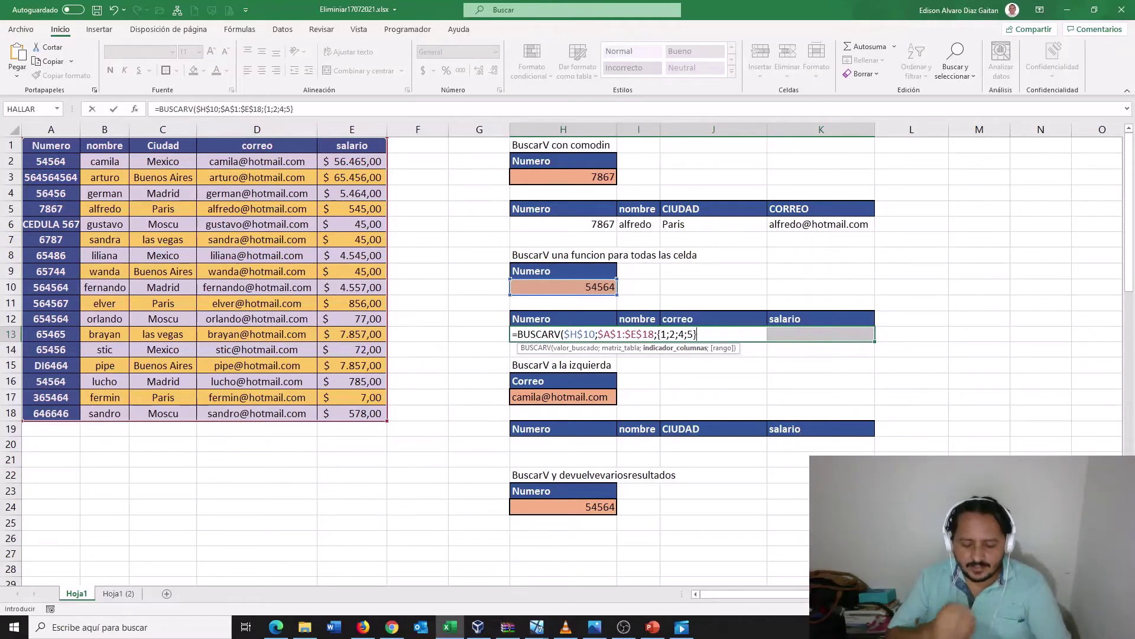
pyautogui.write(';')
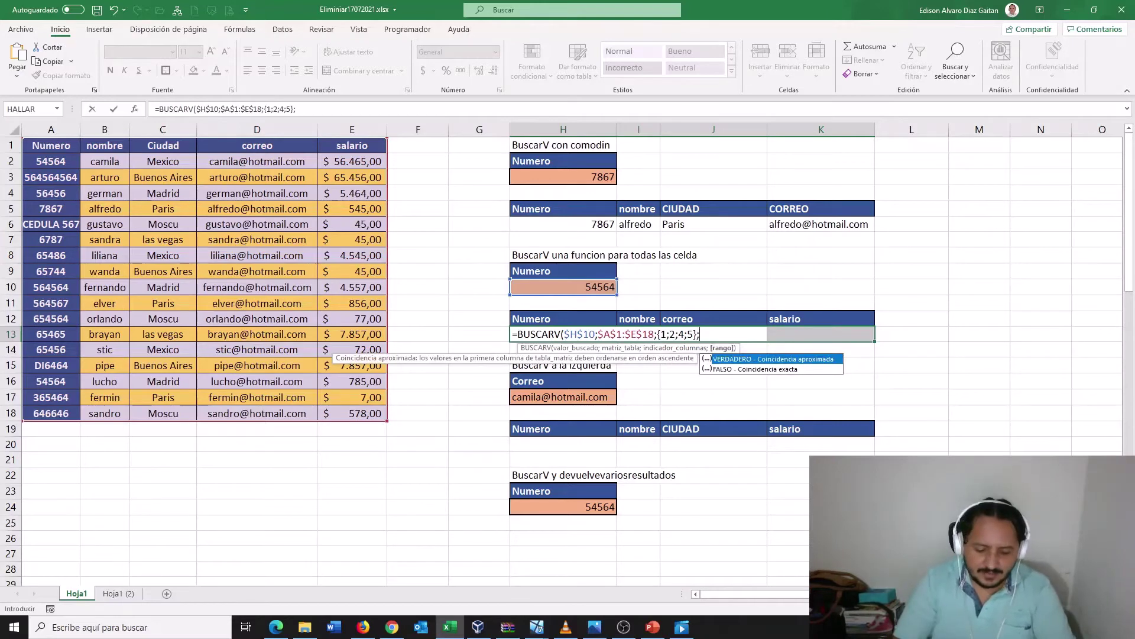
pyautogui.write('FALSO')
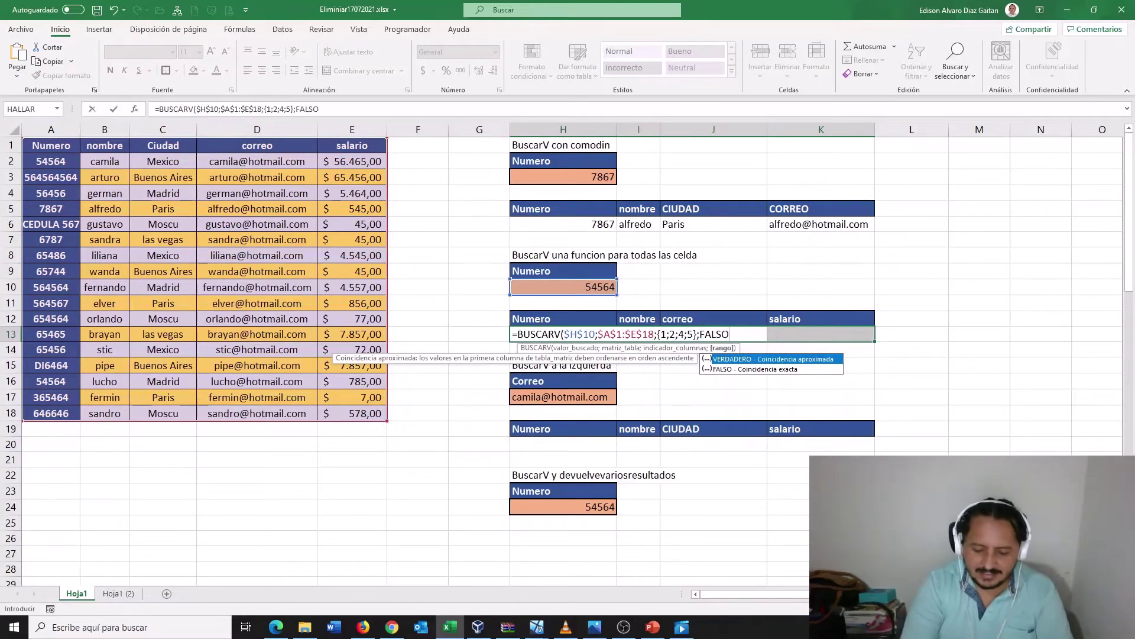
pyautogui.write(')')
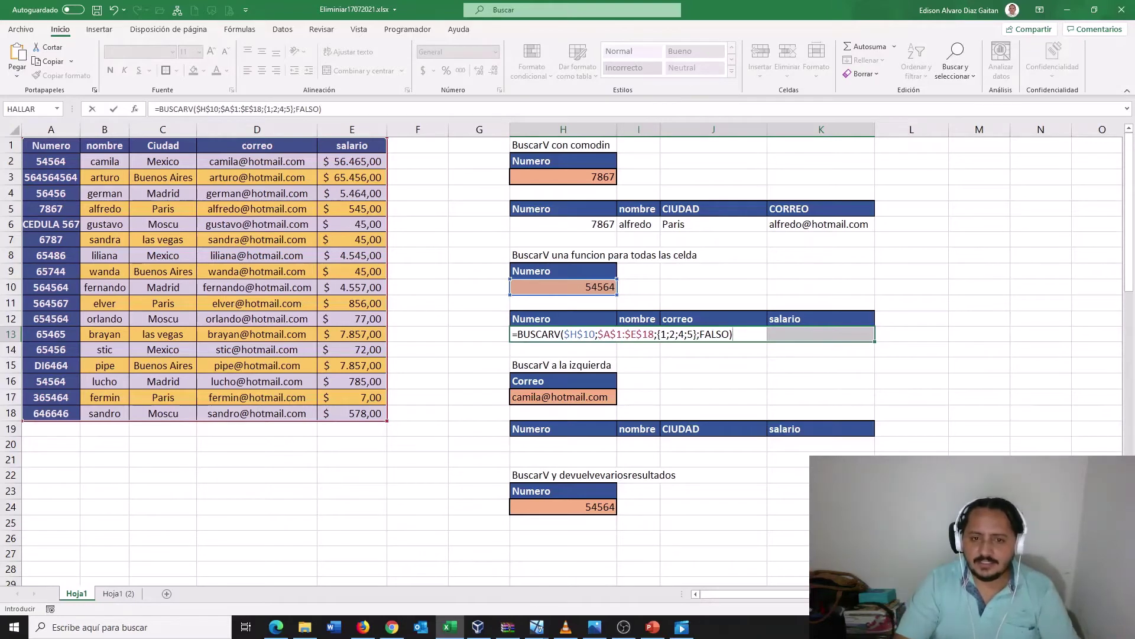
# Commit the BUSCARV as an array formula across H13:K13 with Ctrl+Shift+Enter
pyautogui.hotkey('ctrl', 'shift', 'Return')
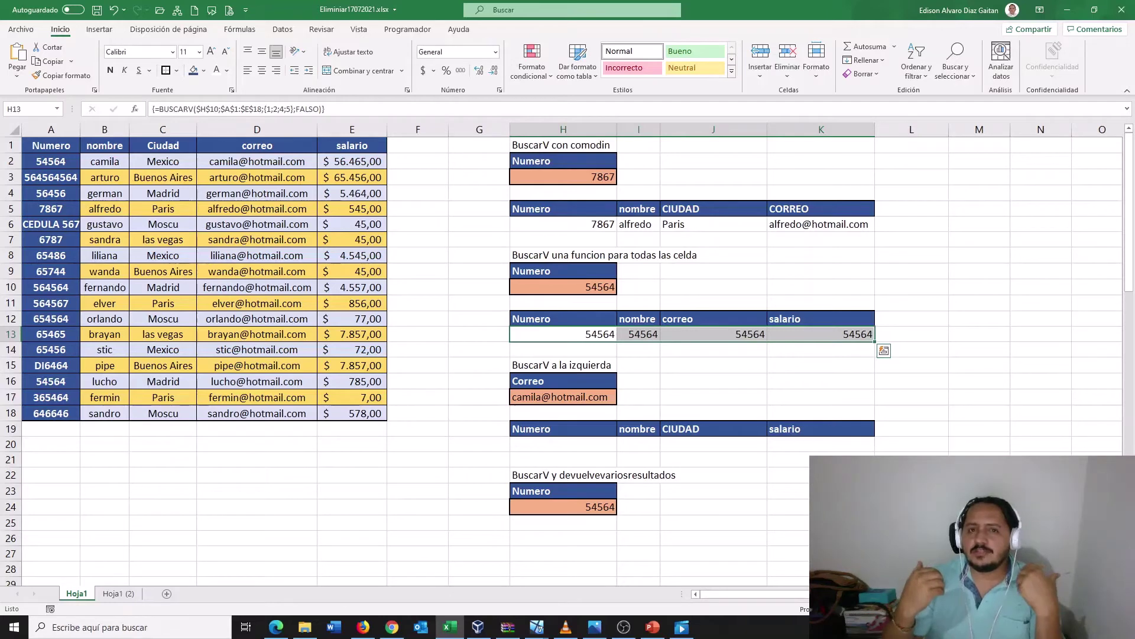
pyautogui.press('Escape')
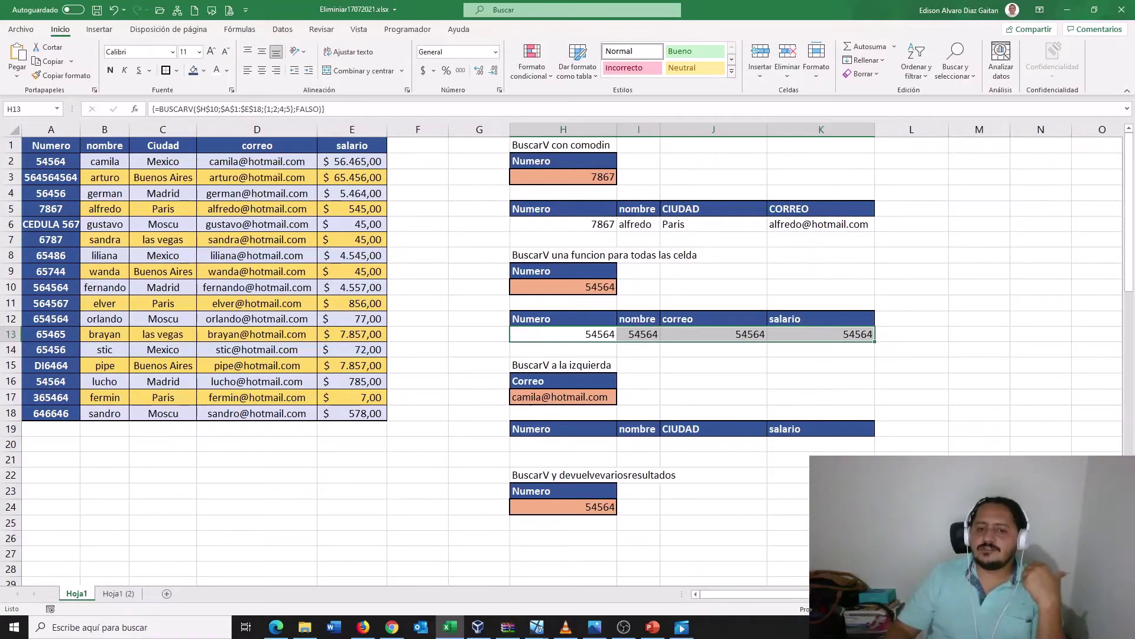
pyautogui.click(563, 334)
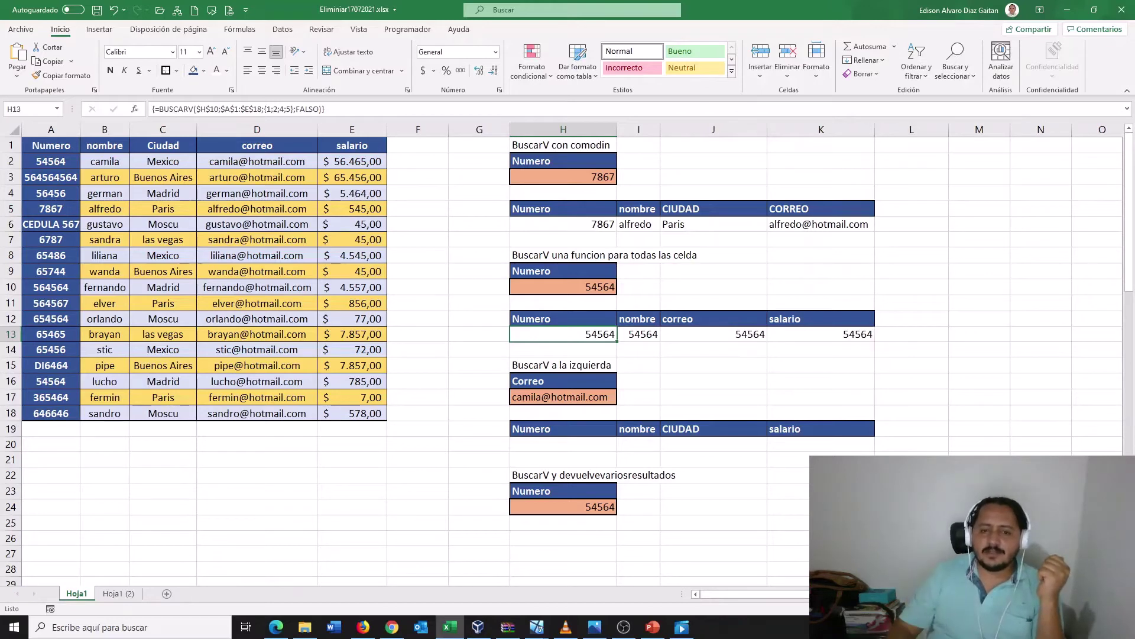
# Wrap the H13 BUSCARV in TRANSPONER and re-enter it as an array formula
pyautogui.doubleClick(542, 335)
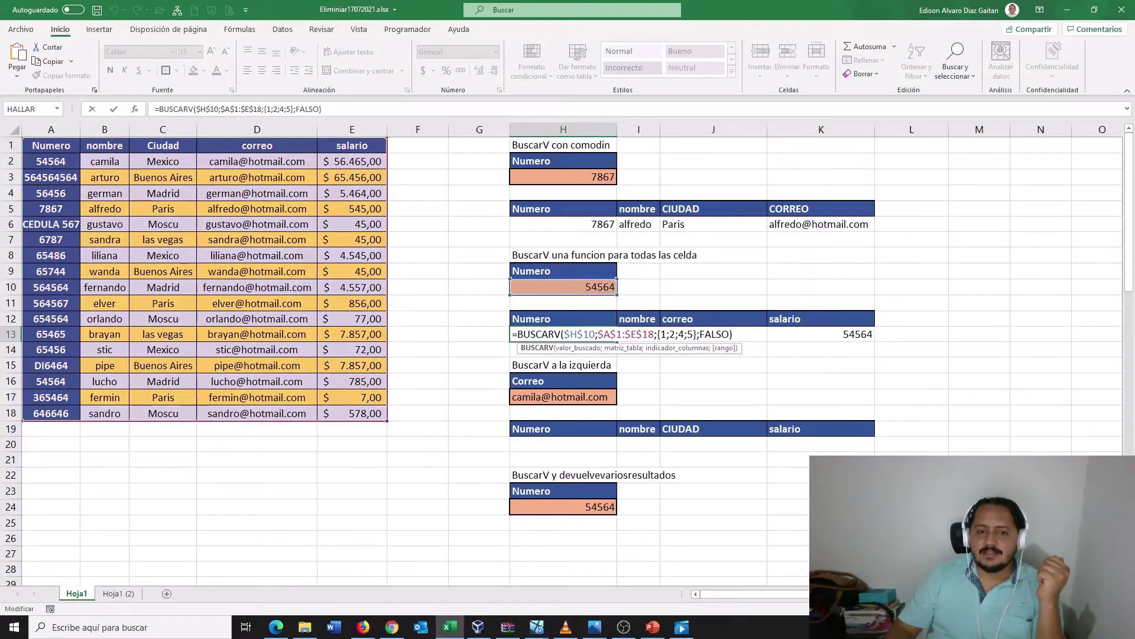
pyautogui.click(516, 334)
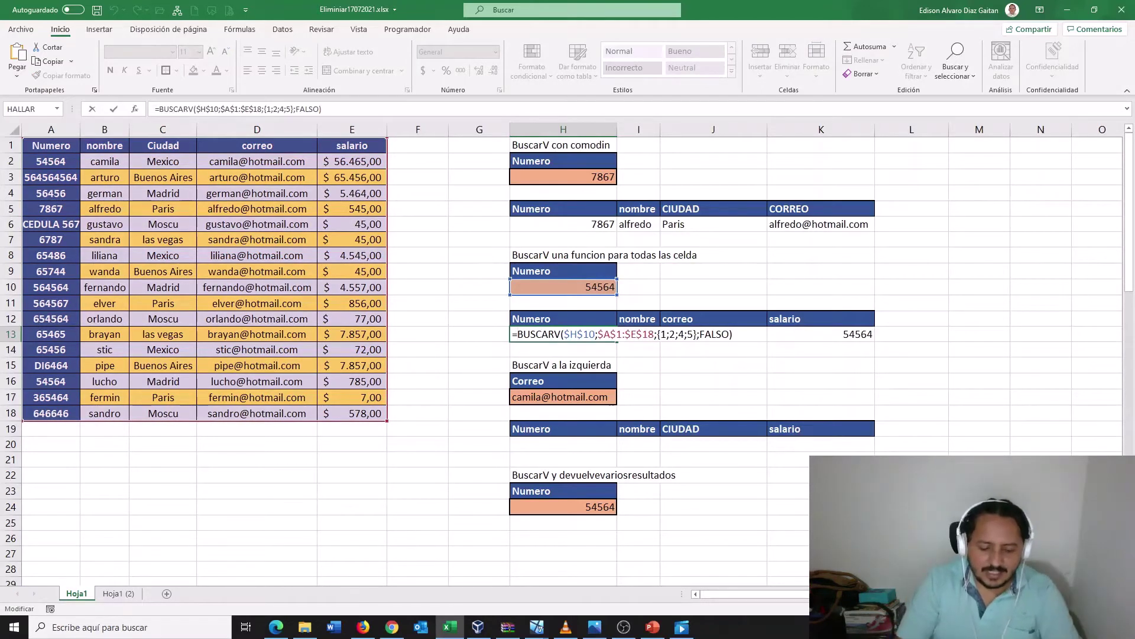
pyautogui.write('TRE')
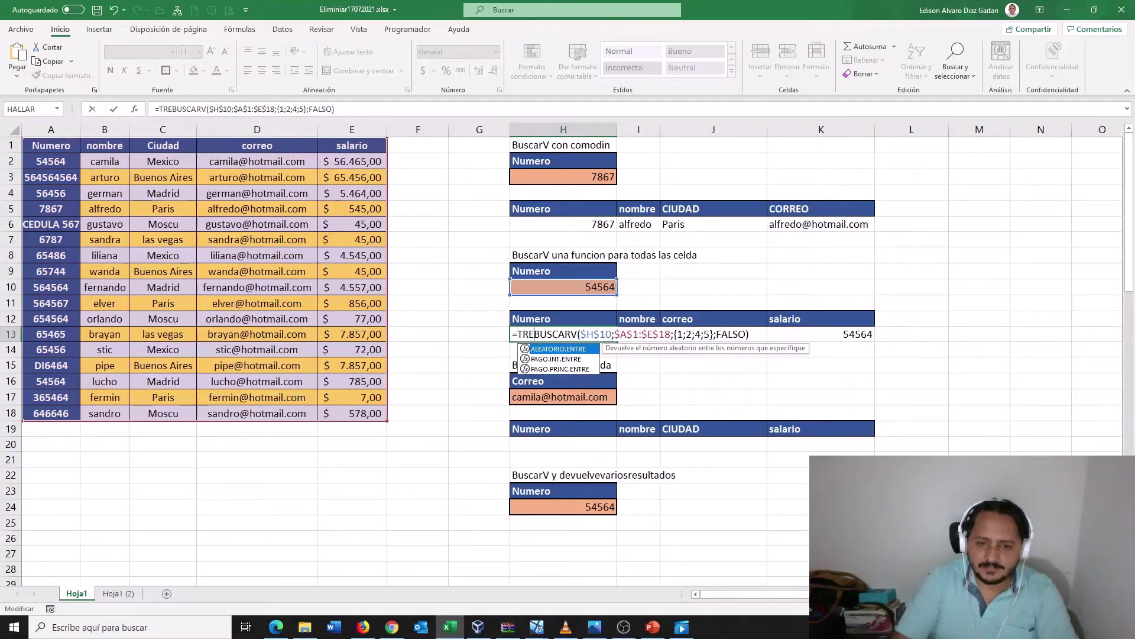
pyautogui.press('BackSpace')
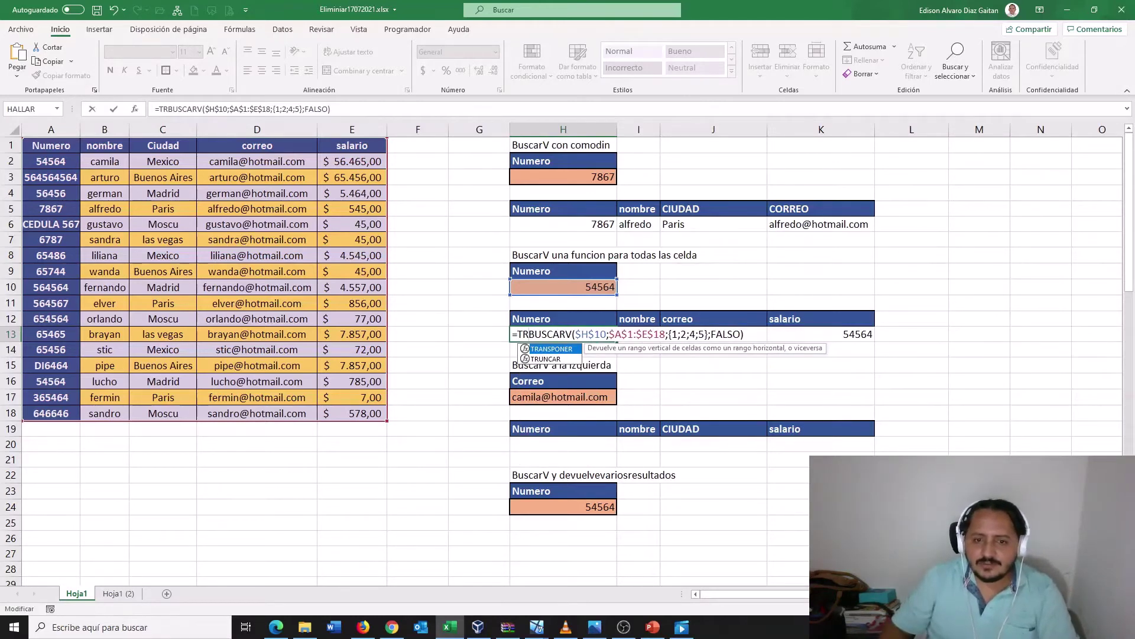
pyautogui.press('Tab')
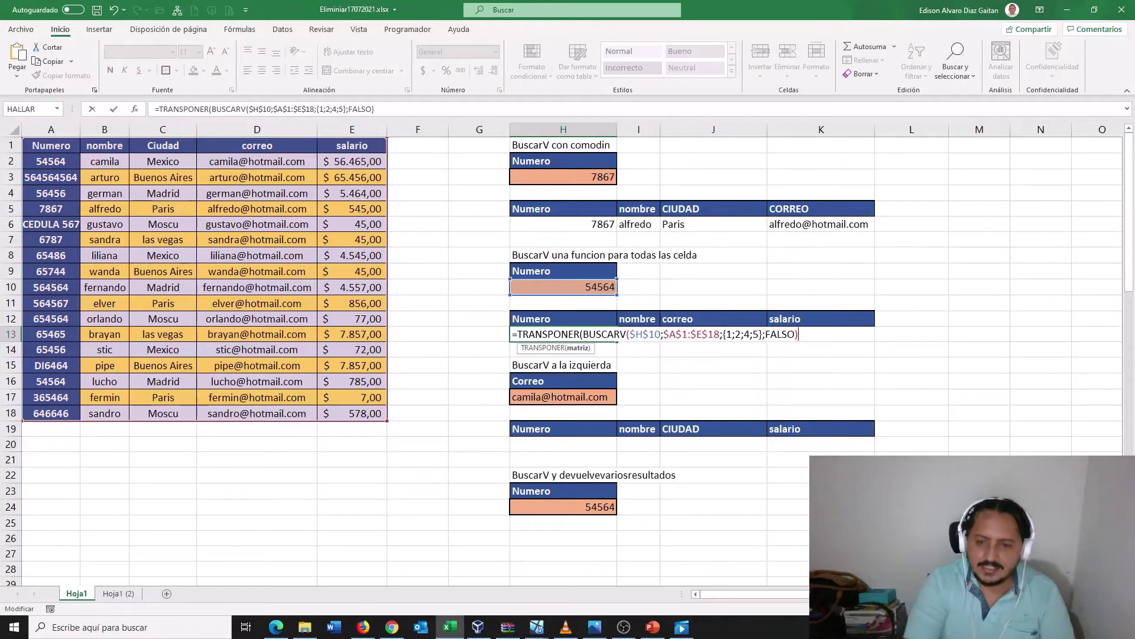
pyautogui.write(')')
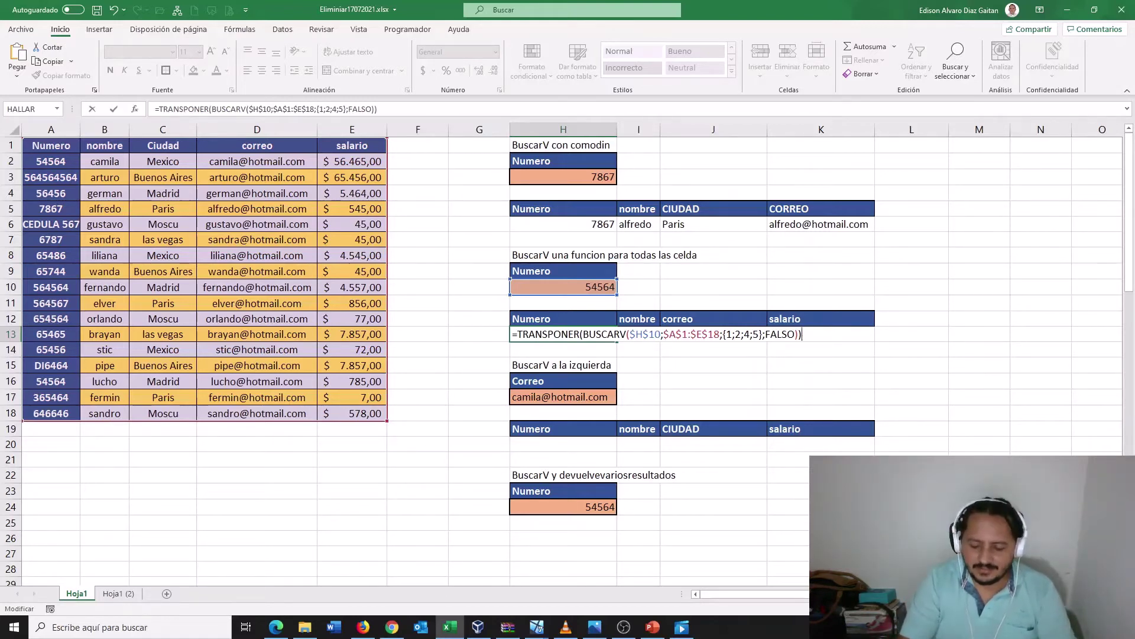
pyautogui.hotkey('ctrl', 'shift', 'Return')
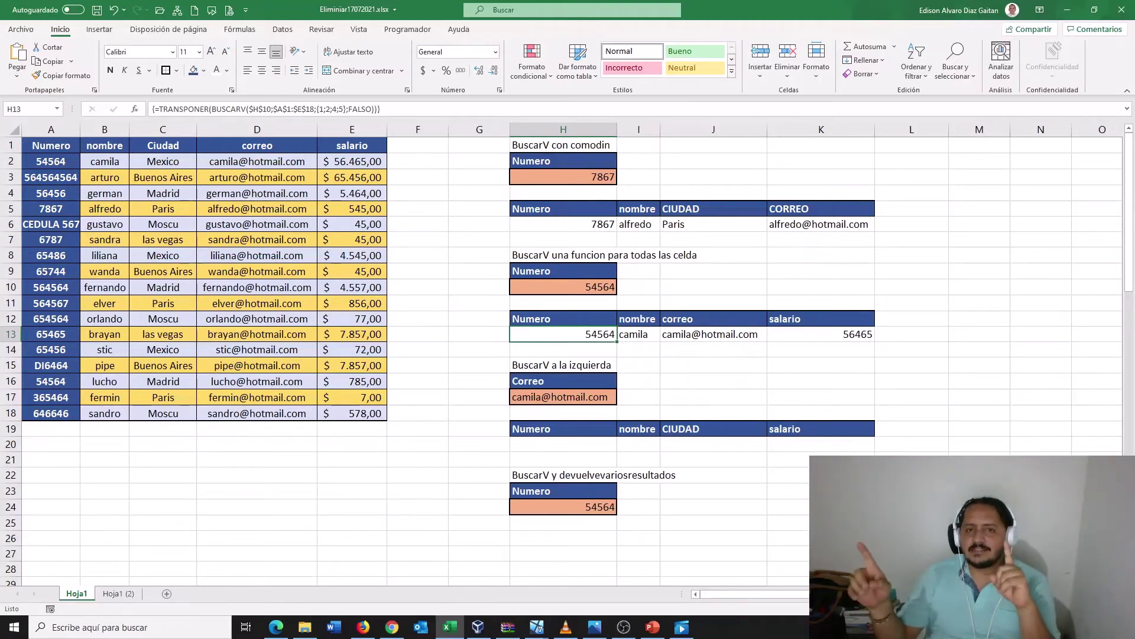
pyautogui.click(480, 396)
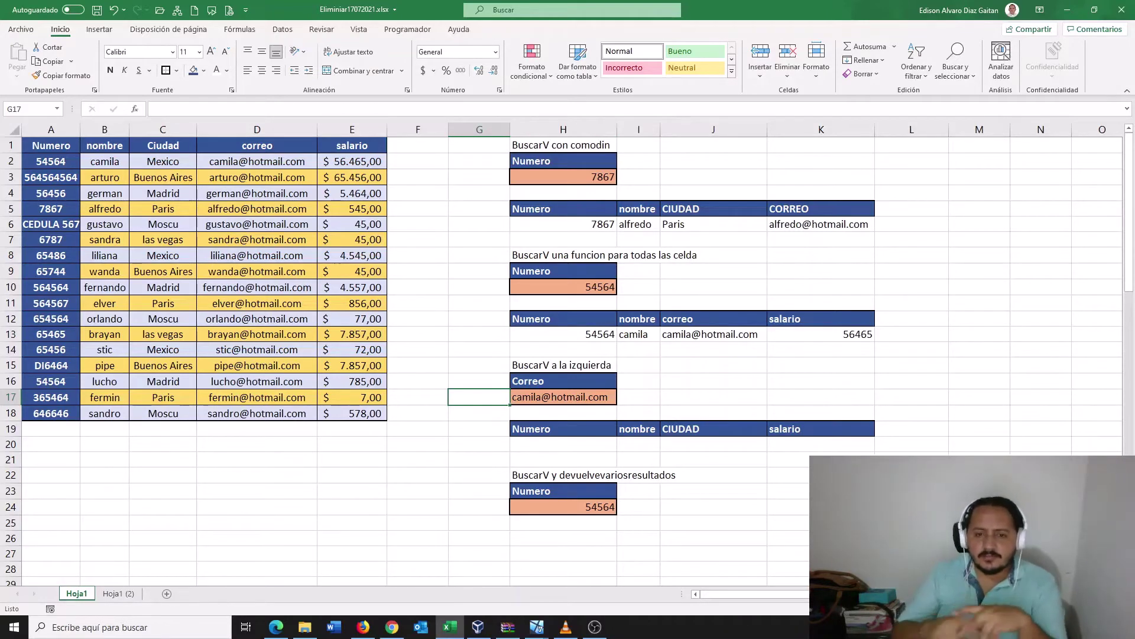
pyautogui.click(563, 445)
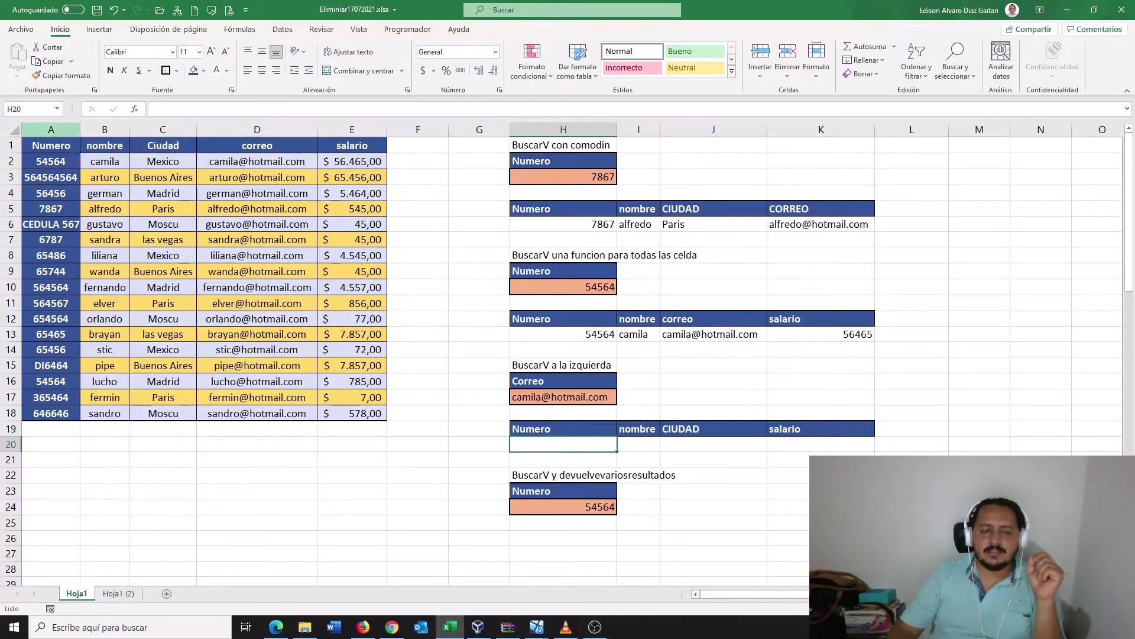
pyautogui.click(51, 129)
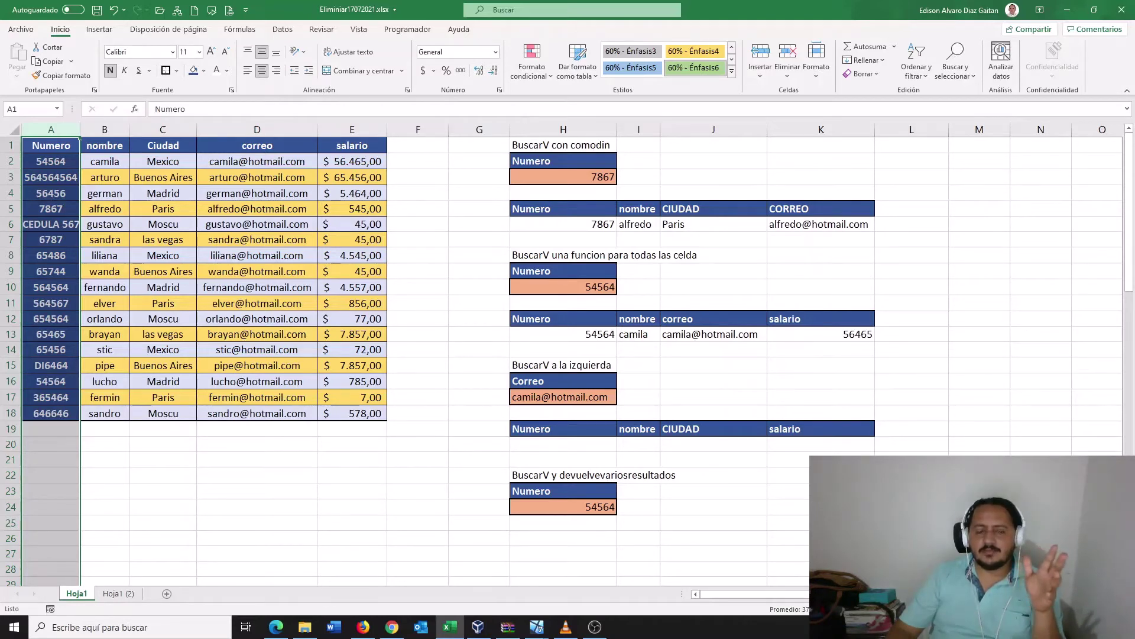
pyautogui.click(256, 192)
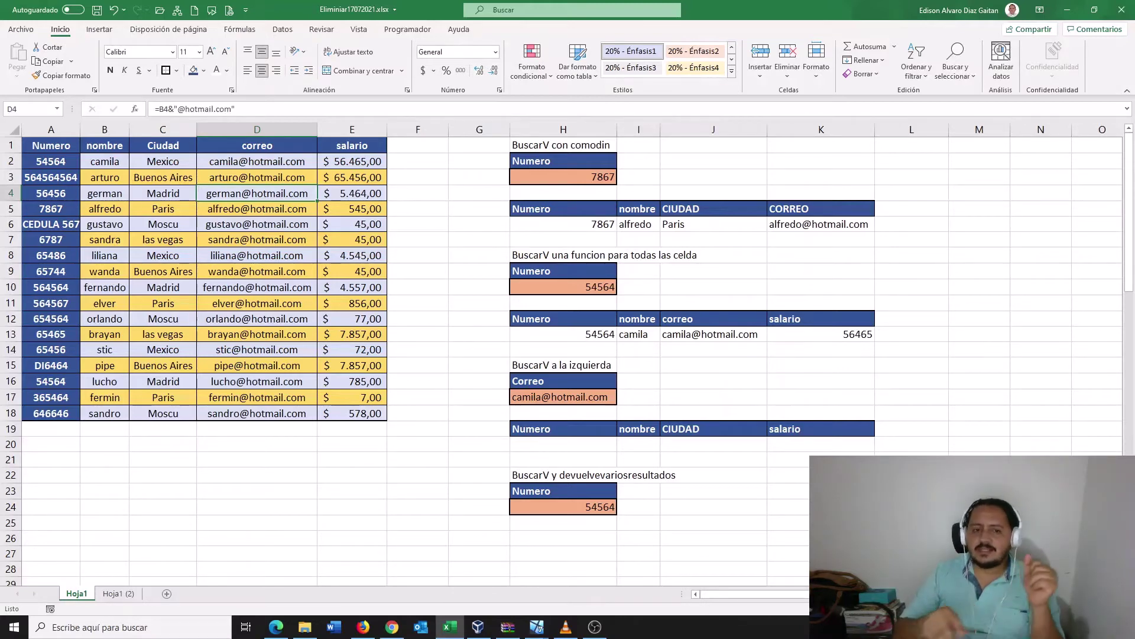
pyautogui.click(563, 444)
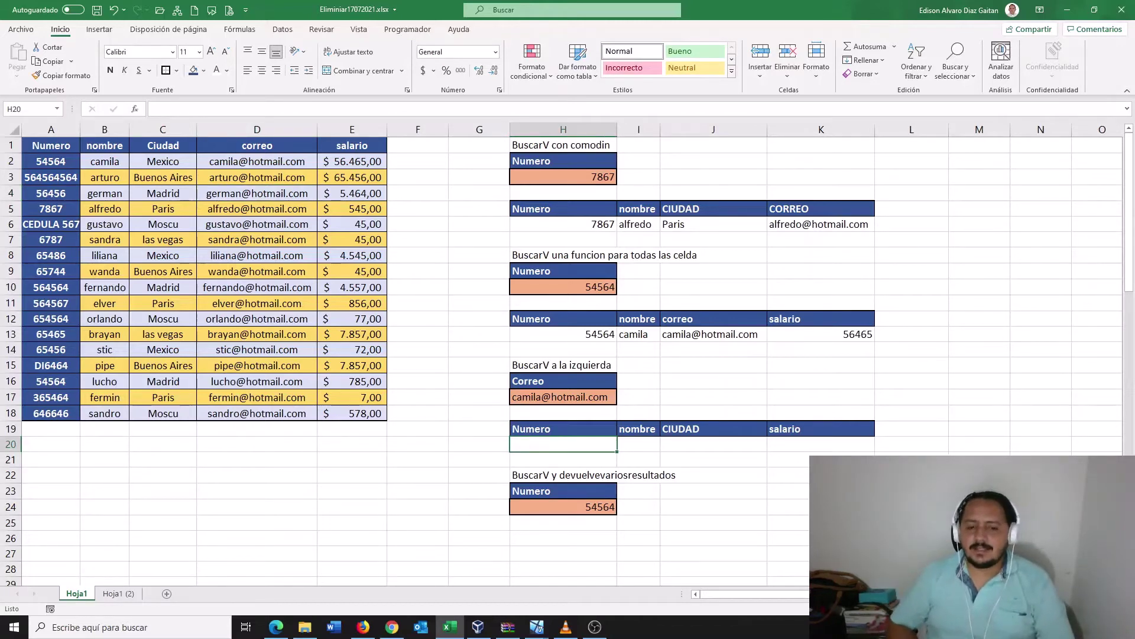
pyautogui.press('Up')
pyautogui.press('Up')
pyautogui.press('Up')
pyautogui.press('Up')
pyautogui.press('Up')
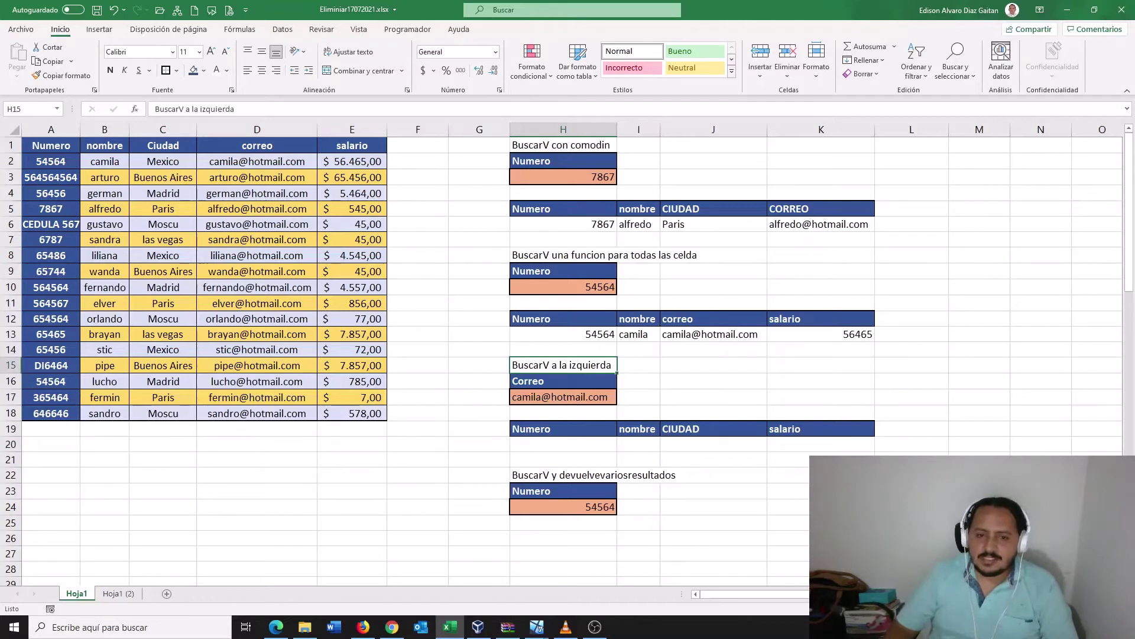
pyautogui.press('Down')
pyautogui.press('Down')
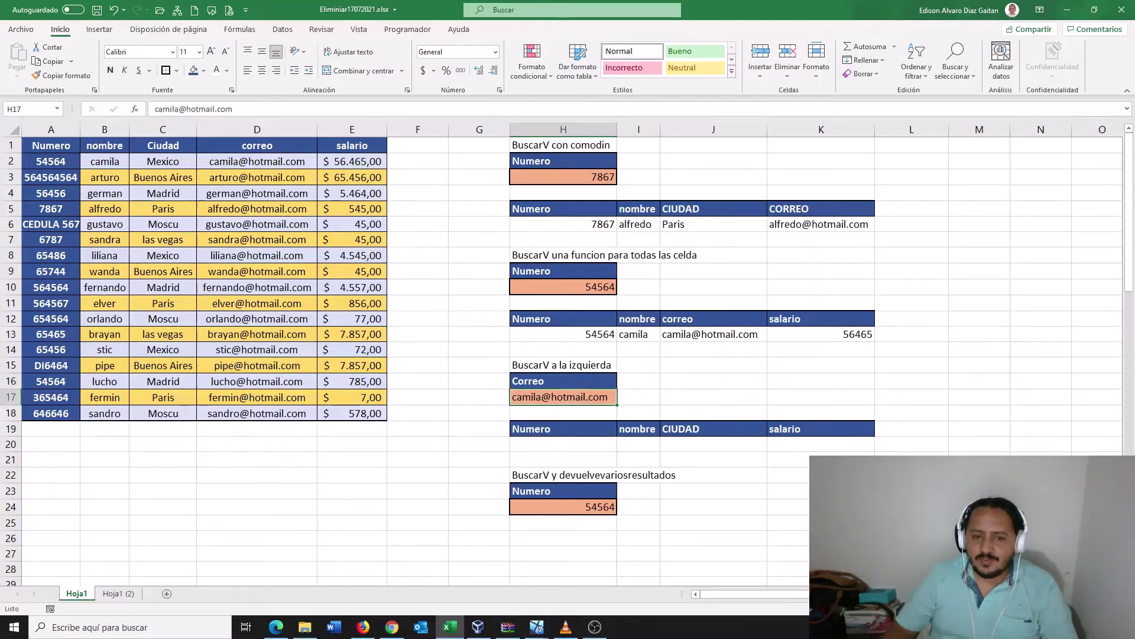
pyautogui.press('Down')
pyautogui.press('Down')
pyautogui.press('Down')
pyautogui.hotkey('shift', 'Right')
pyautogui.hotkey('shift', 'Right')
pyautogui.hotkey('shift', 'Right')
pyautogui.hotkey('shift', 'Left')
pyautogui.hotkey('shift', 'Left')
pyautogui.hotkey('shift', 'Left')
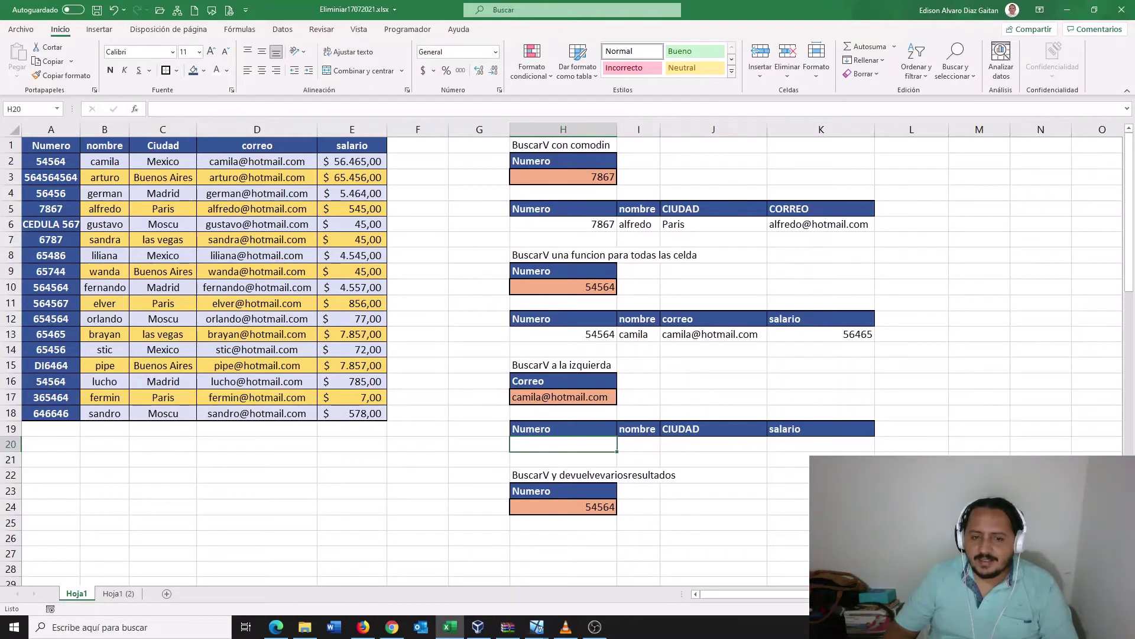
pyautogui.press('Up')
pyautogui.press('Up')
pyautogui.press('Up')
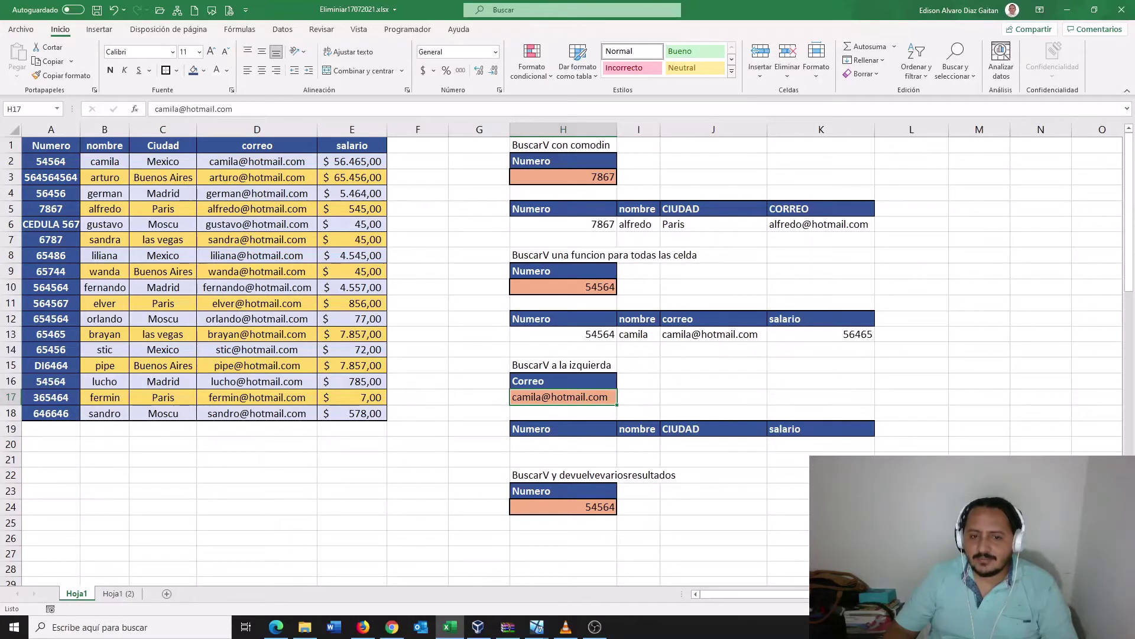
pyautogui.click(257, 161)
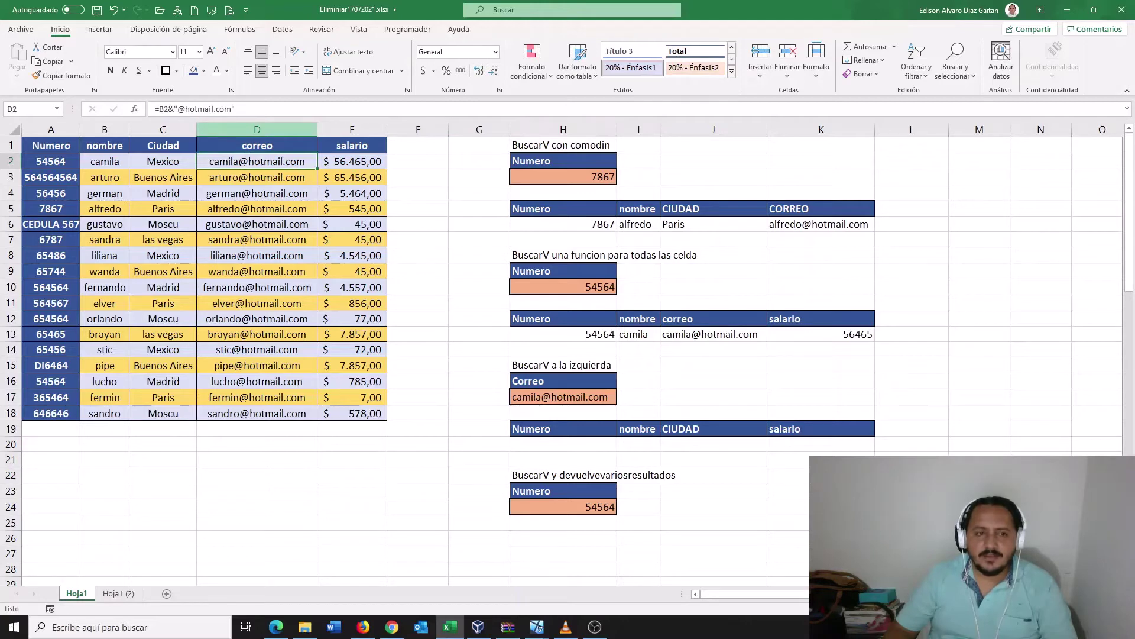
pyautogui.click(257, 129)
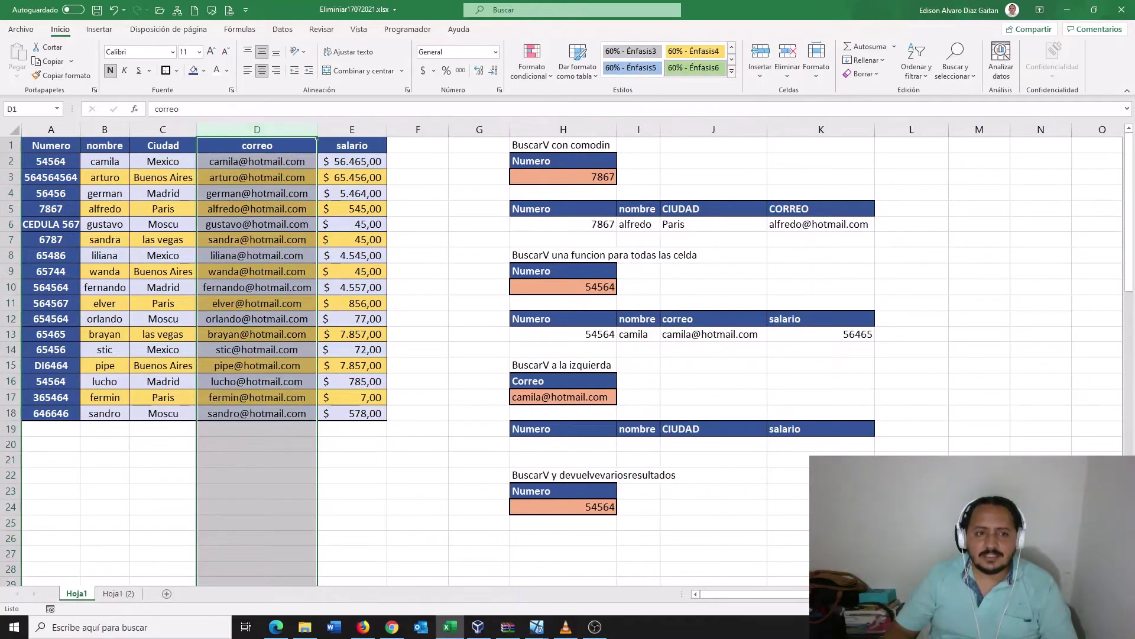
pyautogui.click(51, 129)
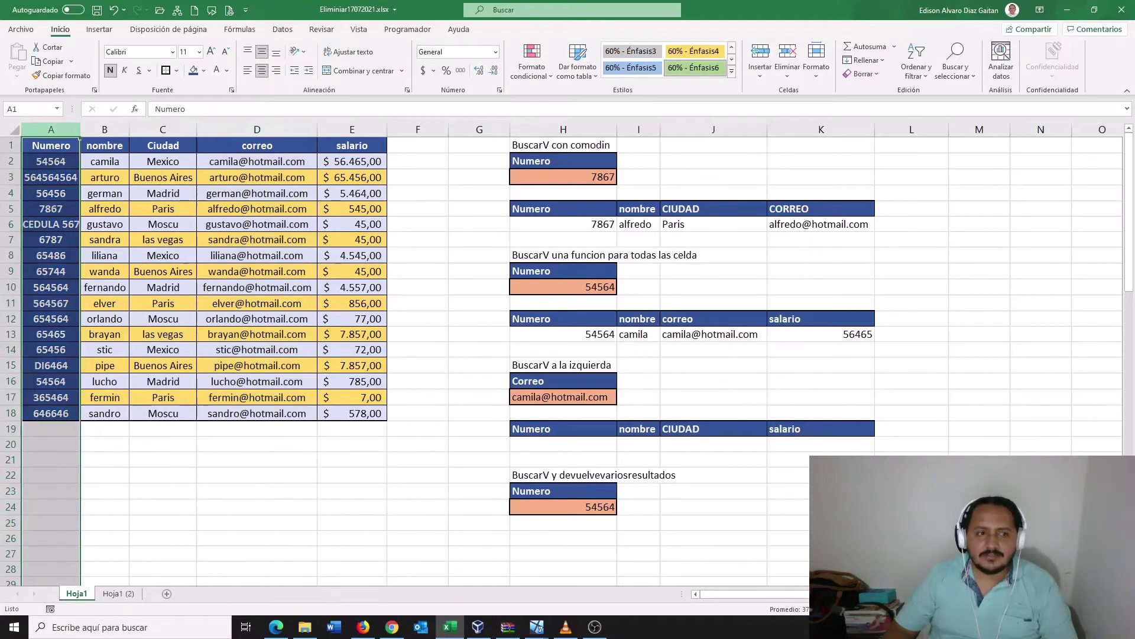
pyautogui.click(563, 444)
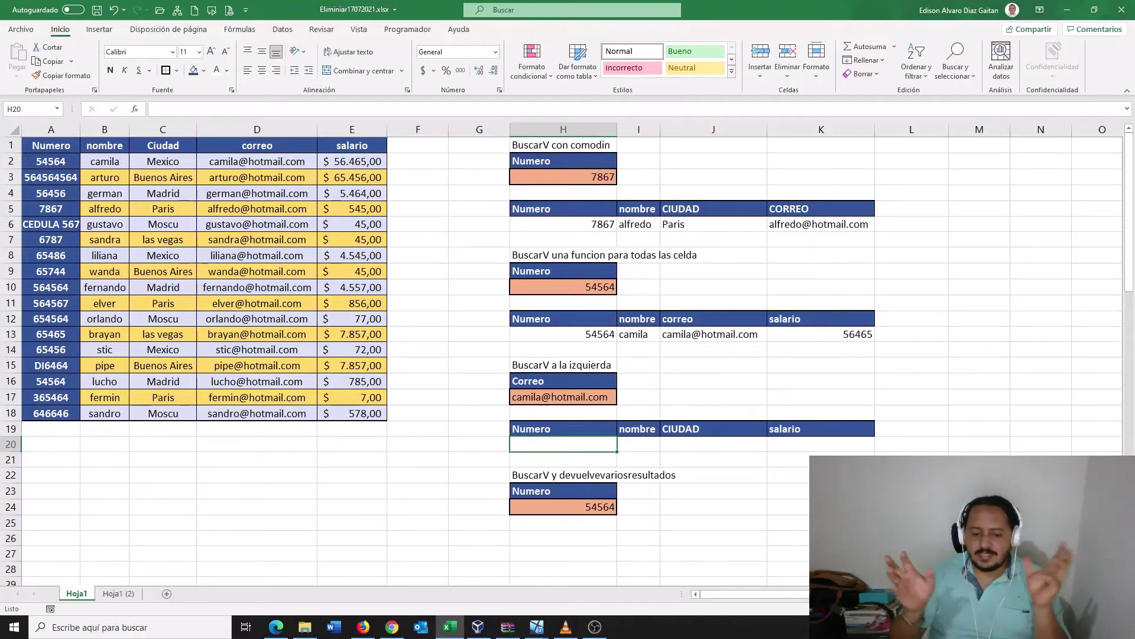
# In H20 enter =INDICE($A$1:$E$18; and begin typing K.ESIMO.MENOR as its row argument
pyautogui.click(662, 474)
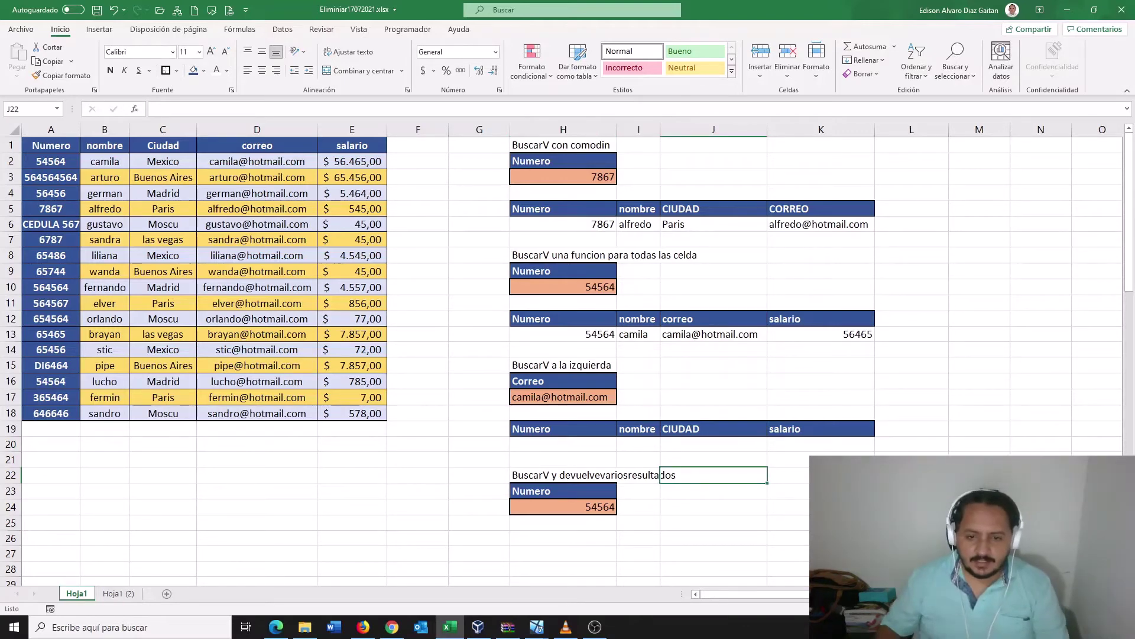
pyautogui.click(563, 444)
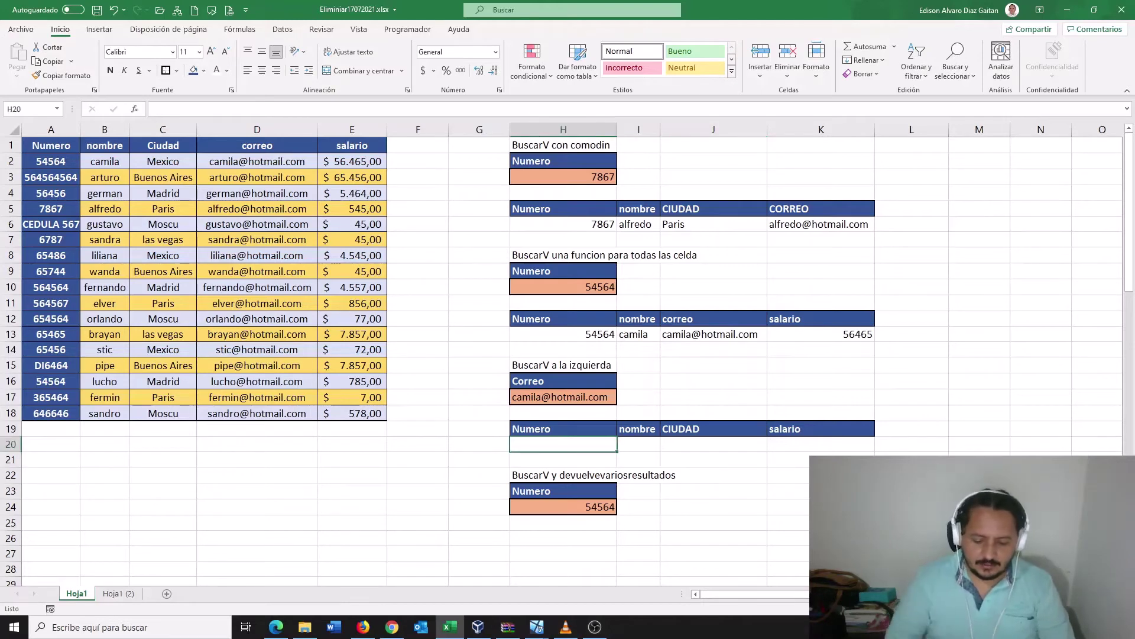
pyautogui.write('=')
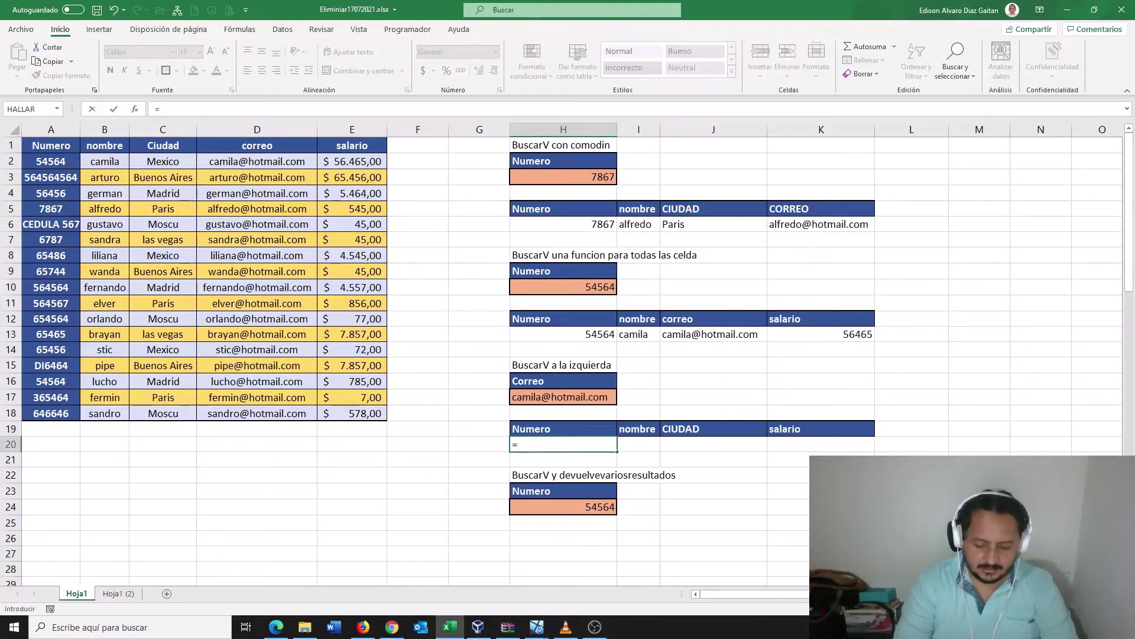
pyautogui.write('in')
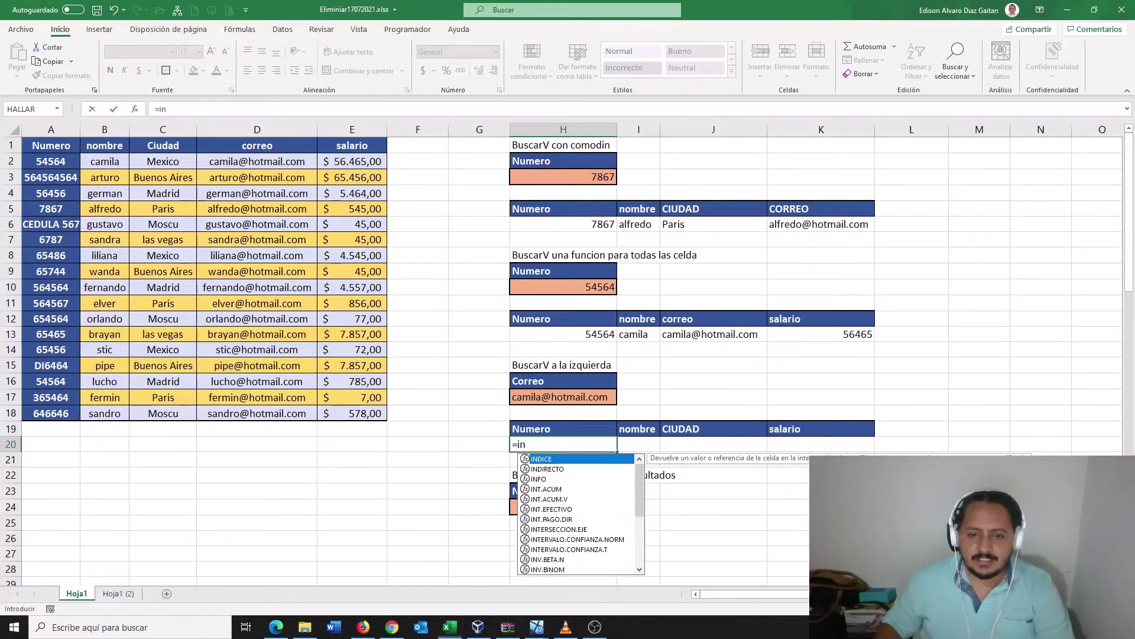
pyautogui.press('Tab')
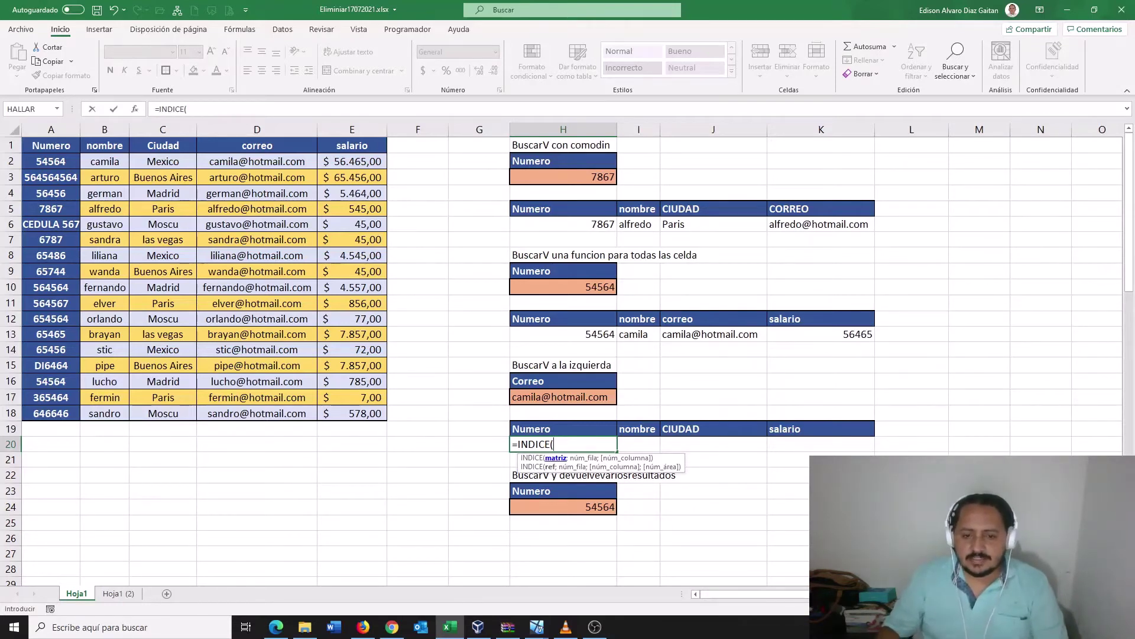
pyautogui.moveTo(42, 144); pyautogui.dragTo(383, 416)
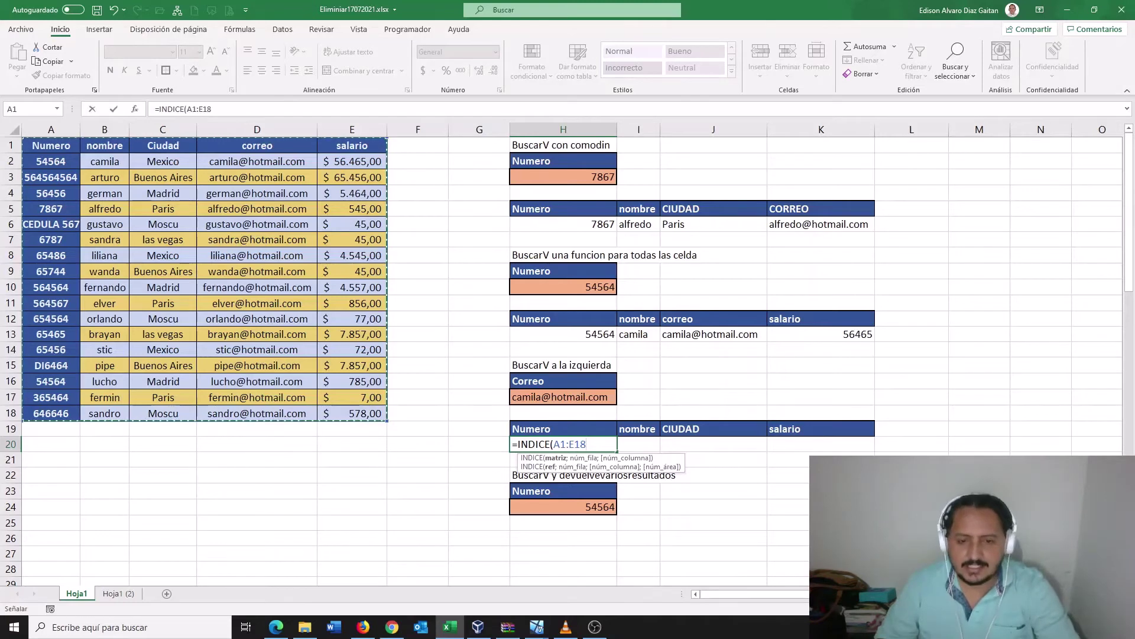
pyautogui.press('F4')
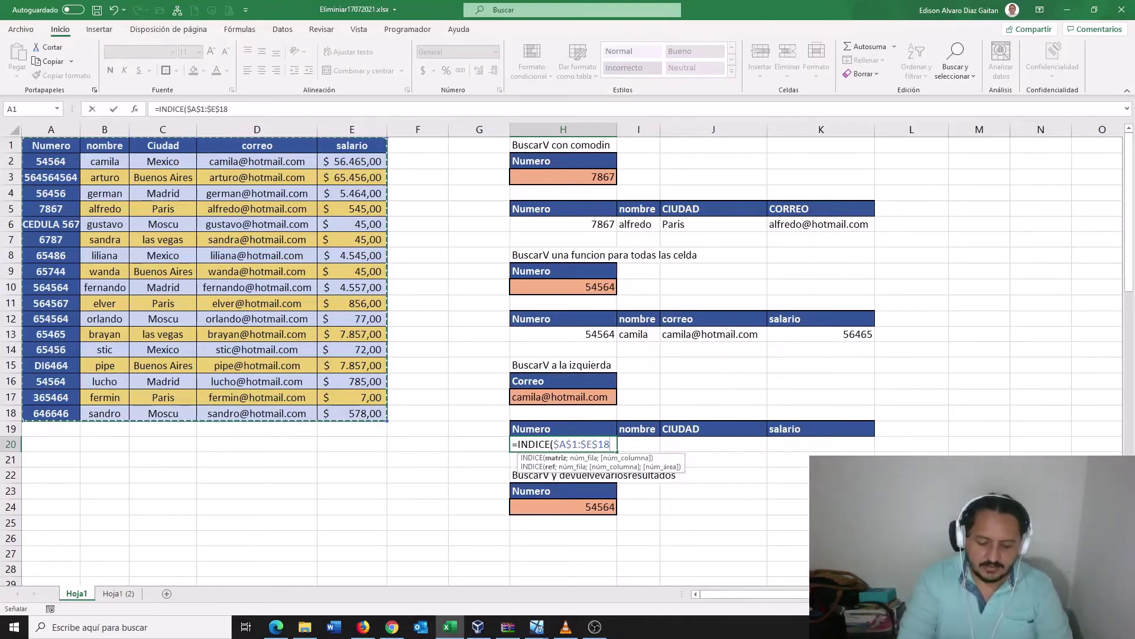
pyautogui.write(';')
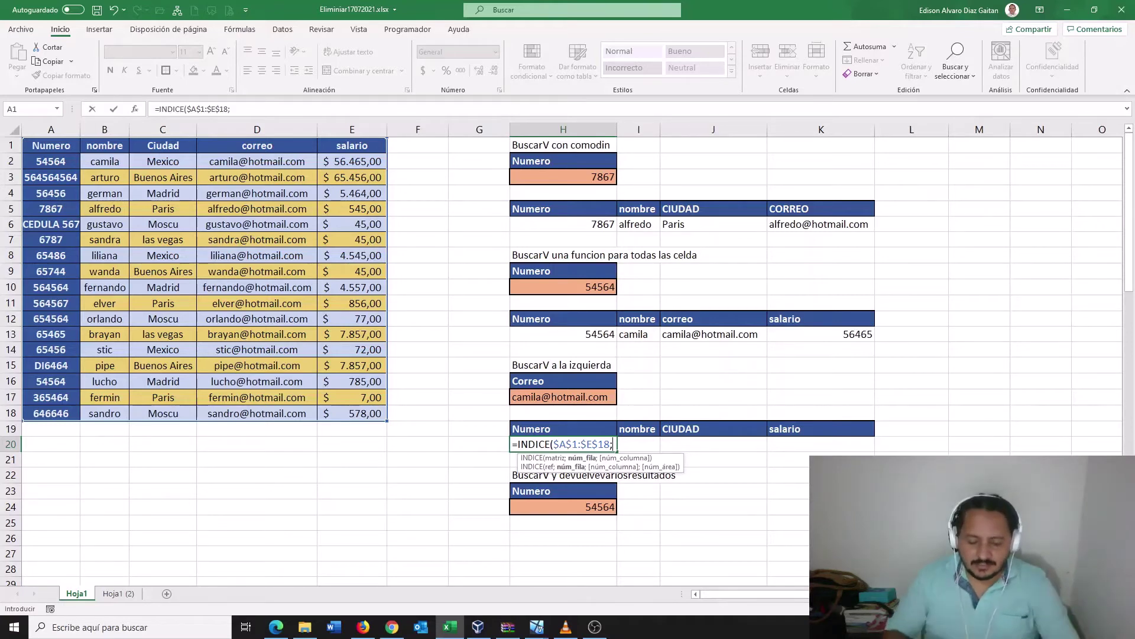
pyautogui.write('k.')
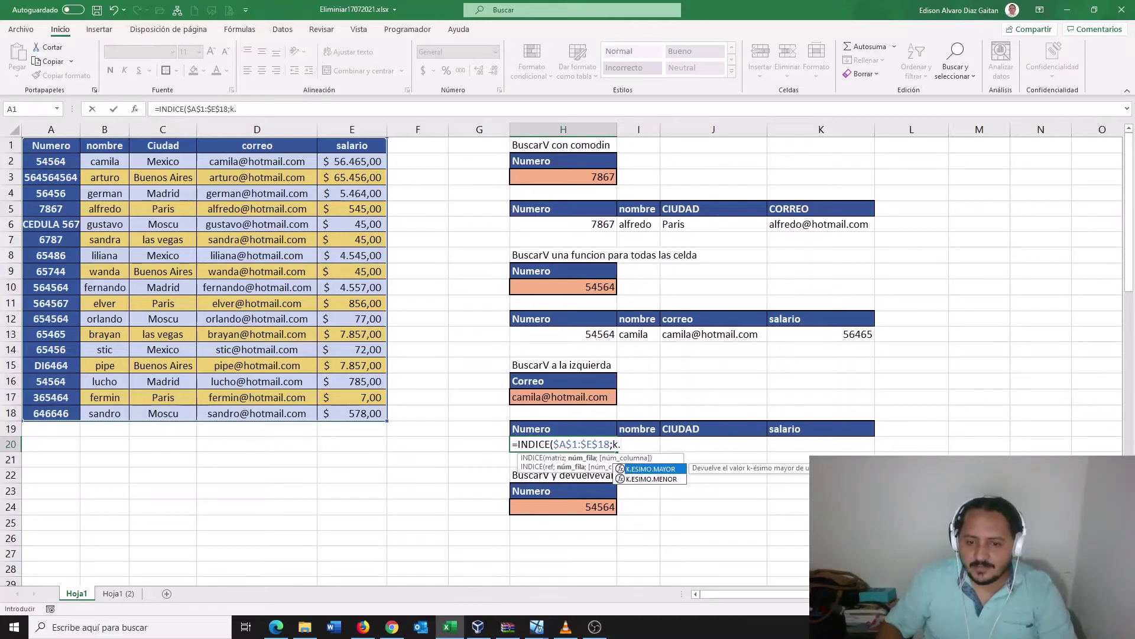
# Nest K.ESIMO.MENOR(SI(INDICE( as the row argument after the locked table range
pyautogui.press('Down')
pyautogui.press('Tab')
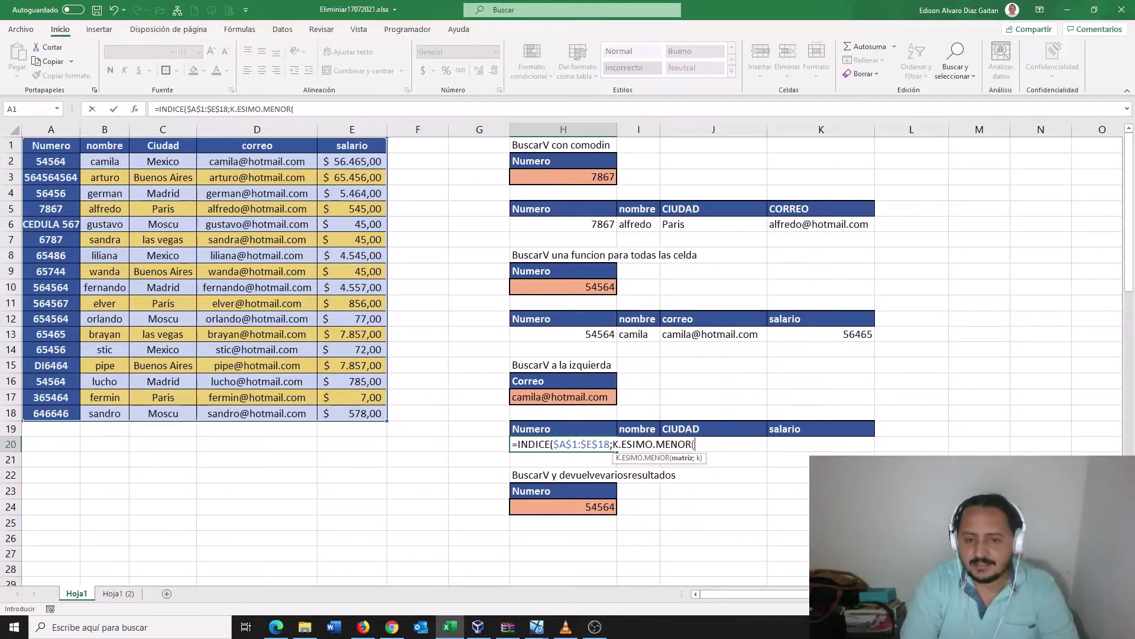
pyautogui.write('si')
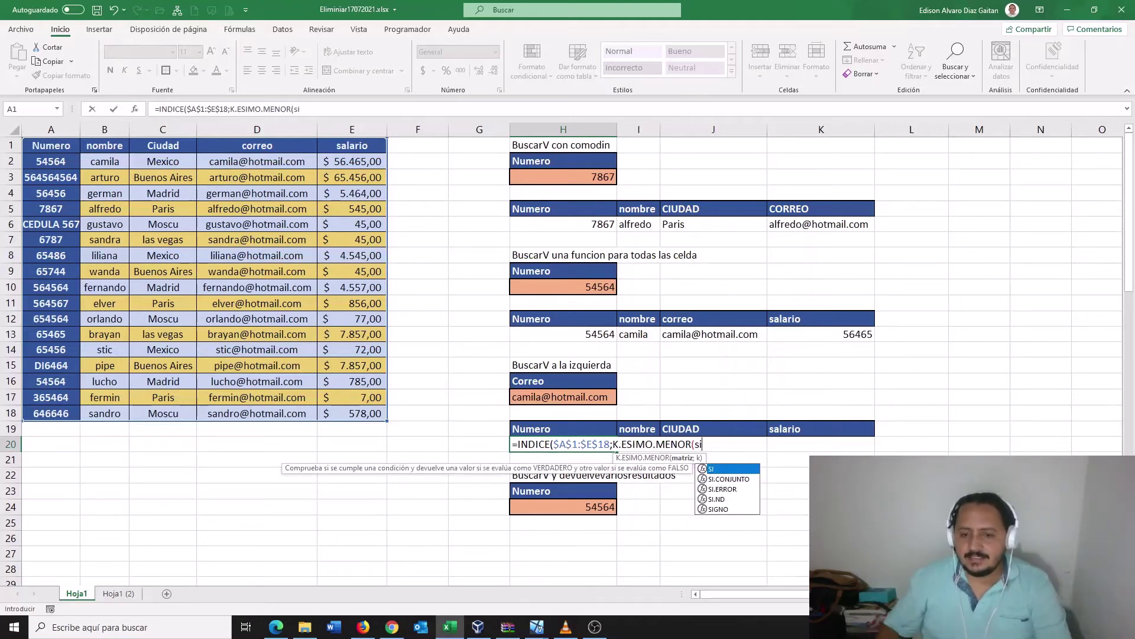
pyautogui.press('Tab')
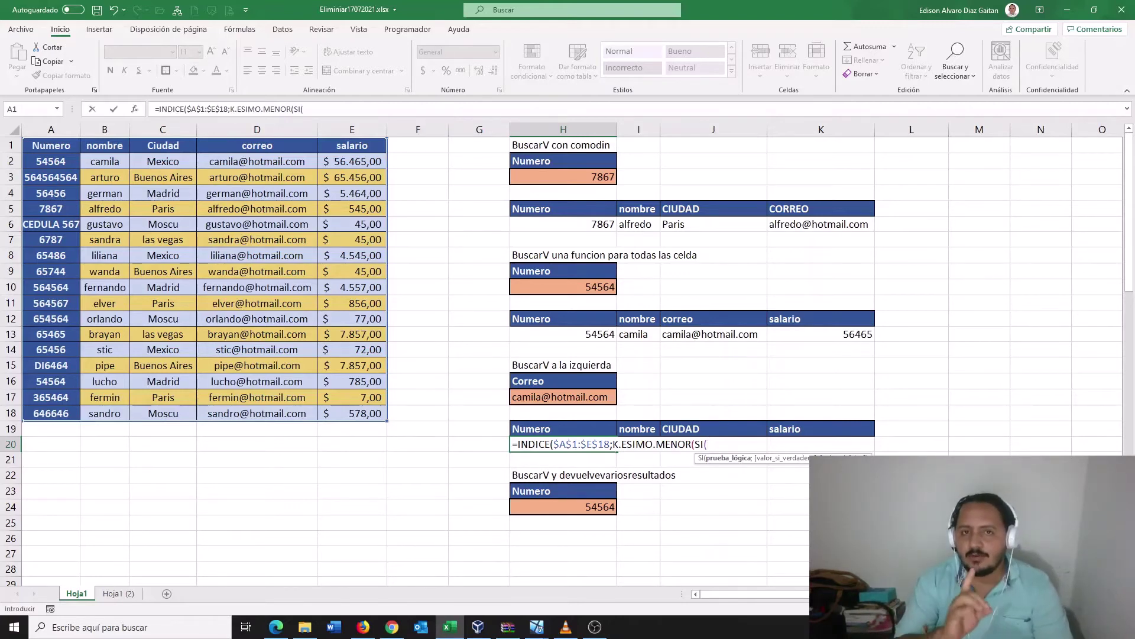
pyautogui.write('in')
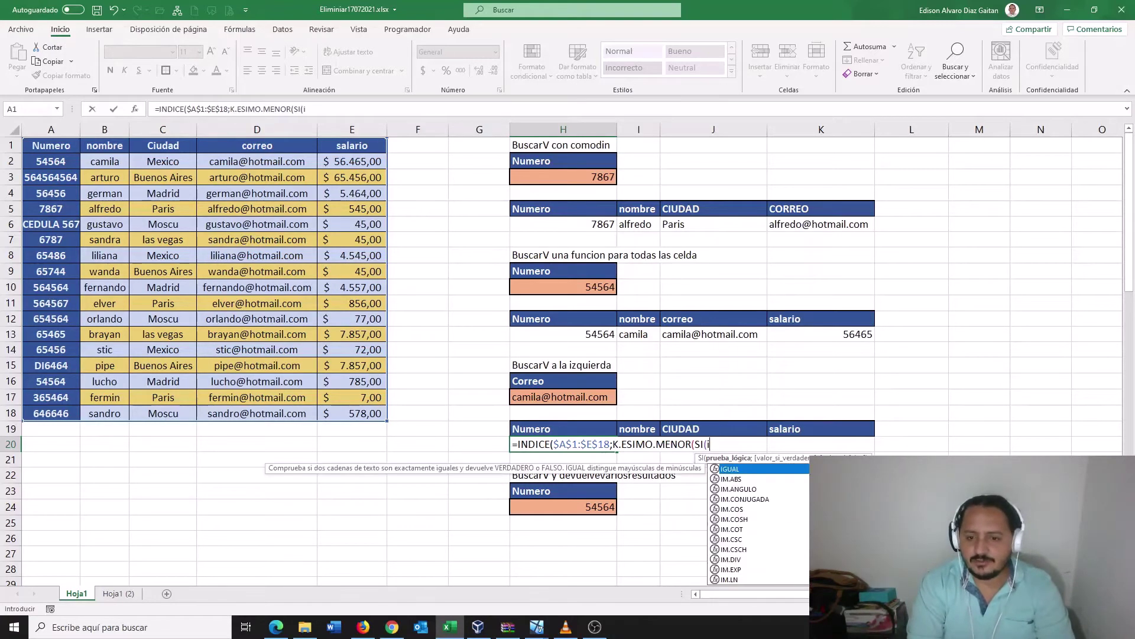
pyautogui.write('di')
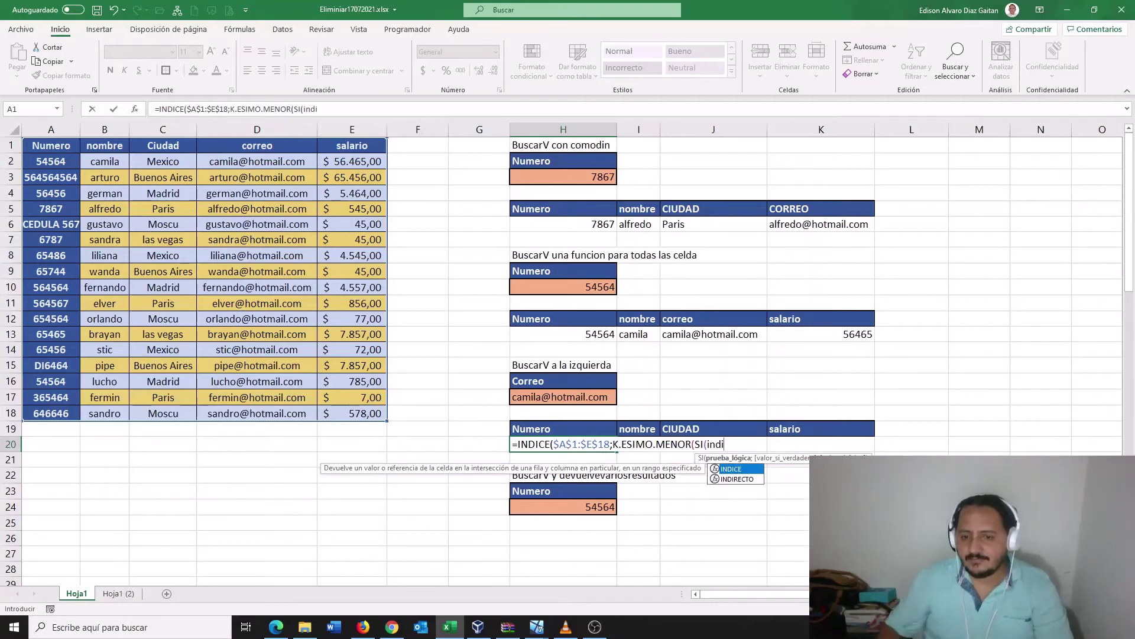
pyautogui.press('Tab')
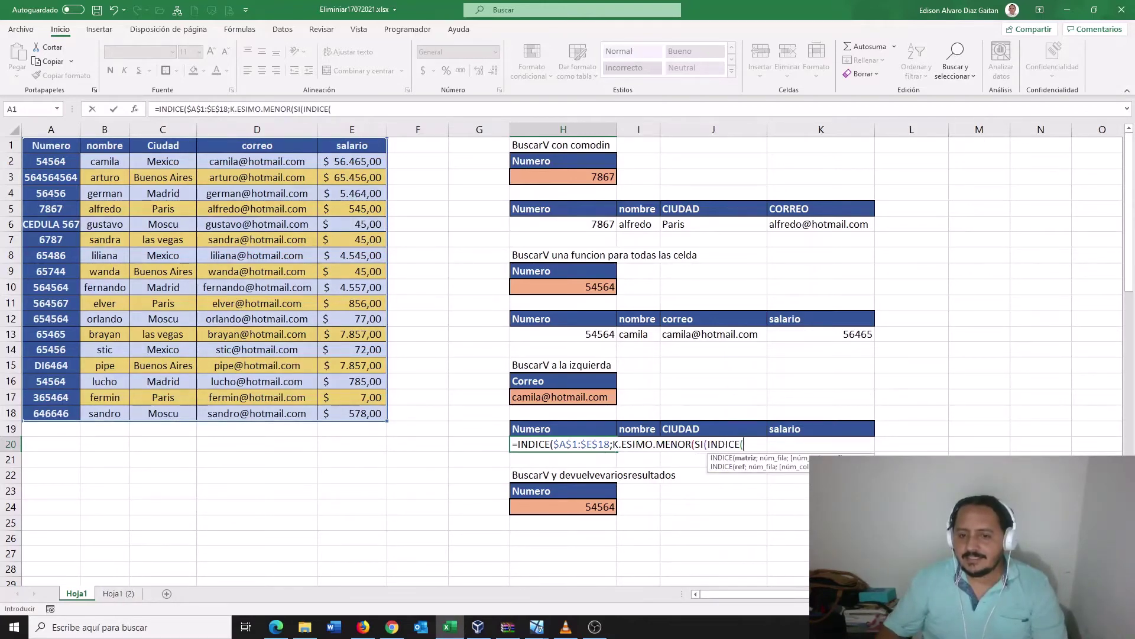
# Complete the inner function as INDICE($A$1:$E$18;0;4) to return the correo column
pyautogui.moveTo(51, 145)
pyautogui.mouseDown()
pyautogui.moveTo(367, 384)
pyautogui.moveTo(384, 414)
pyautogui.mouseUp()
pyautogui.press('F4')
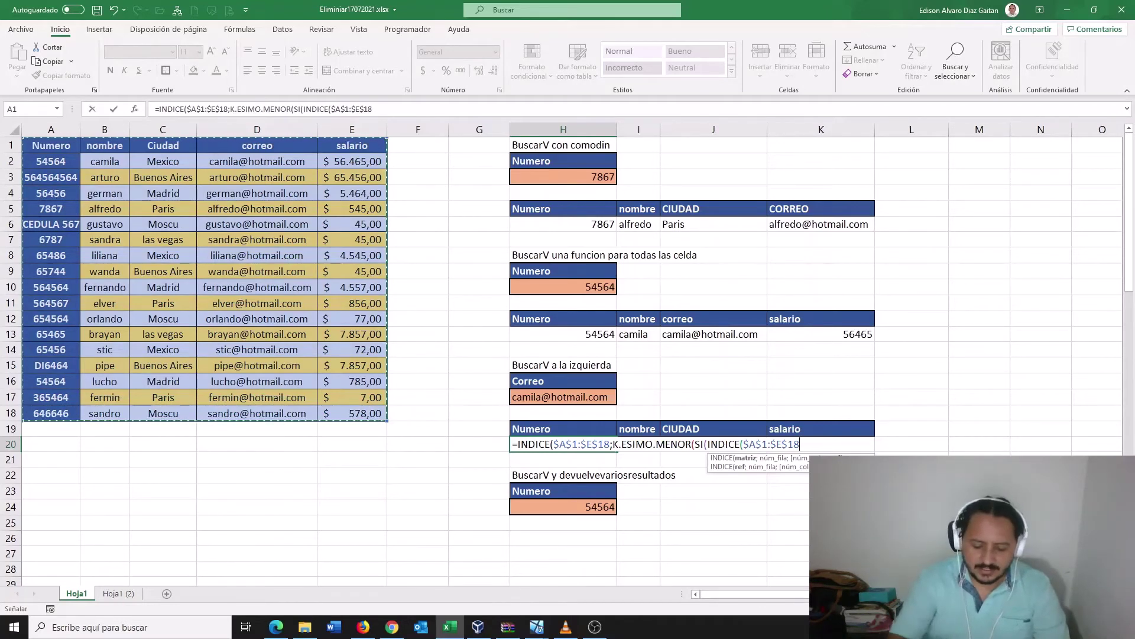
pyautogui.write(';')
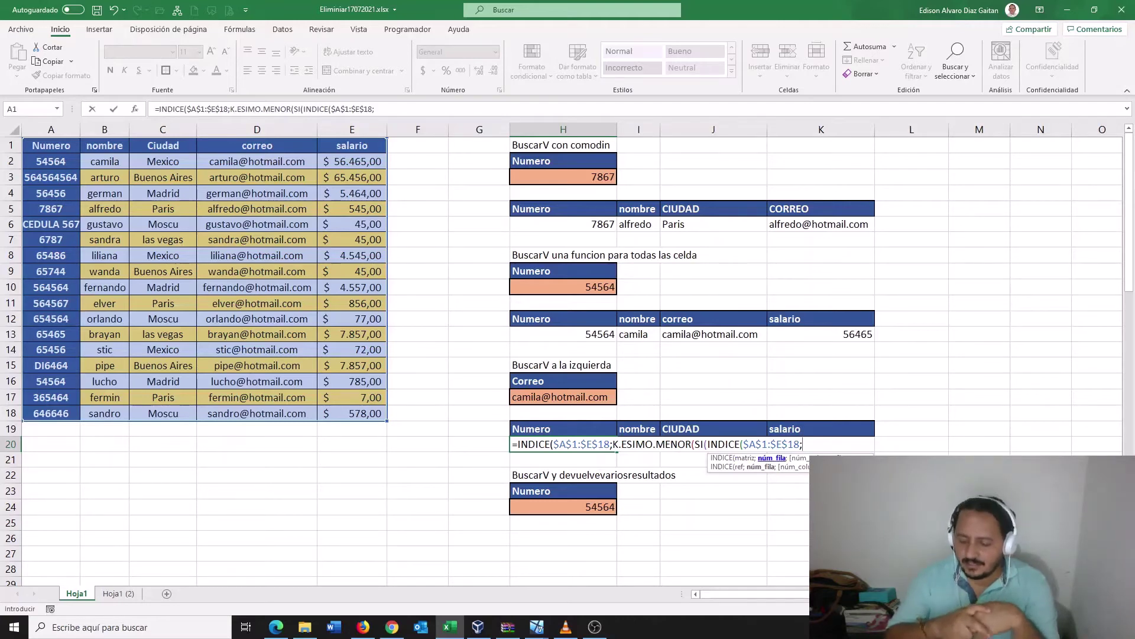
pyautogui.write('0')
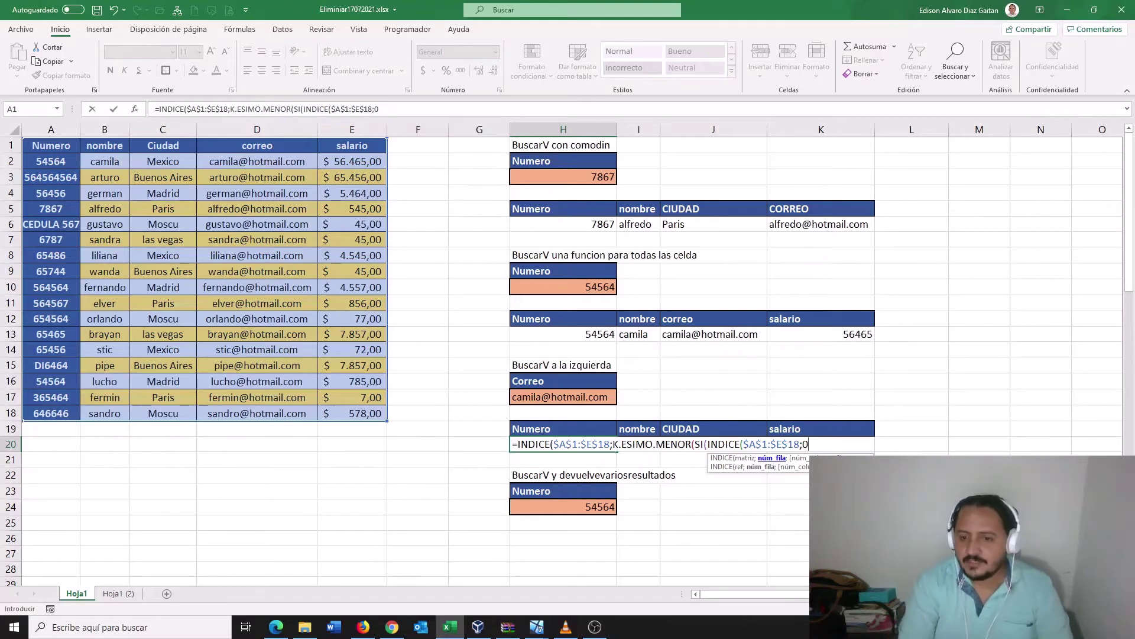
pyautogui.write(';')
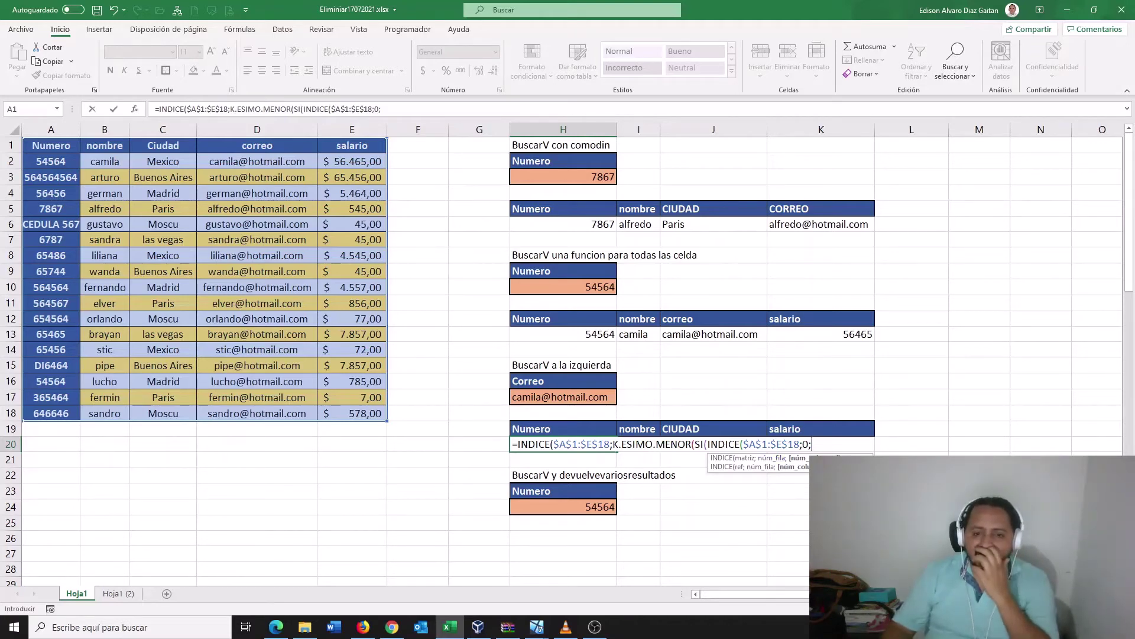
pyautogui.click(563, 397)
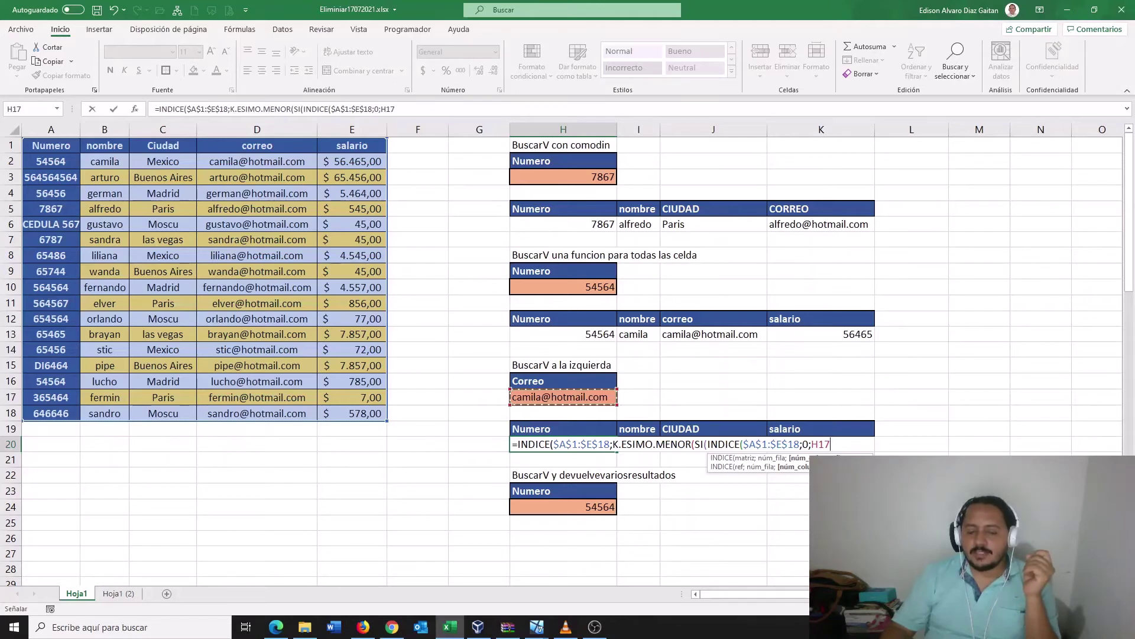
pyautogui.click(257, 161)
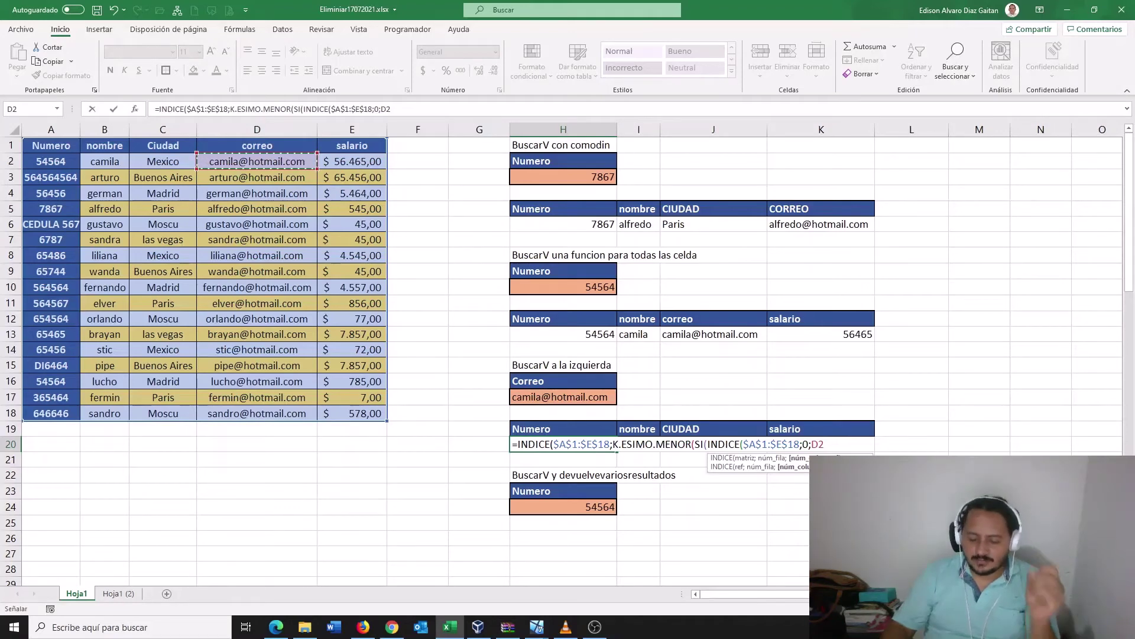
pyautogui.press('BackSpace')
pyautogui.press('BackSpace')
pyautogui.write('4')
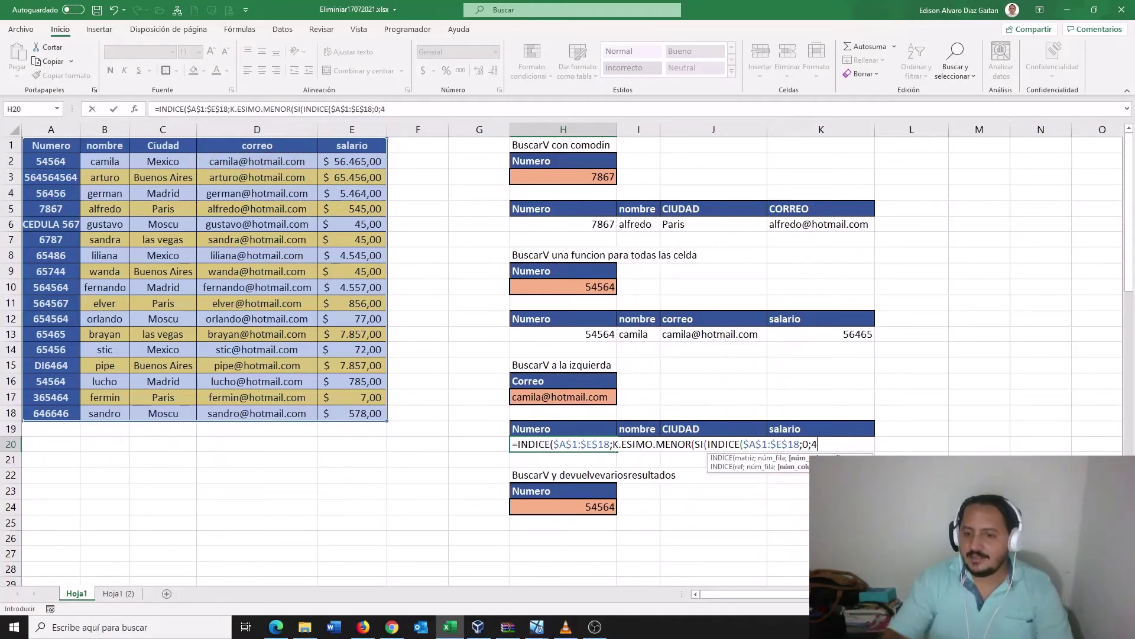
pyautogui.write(')')
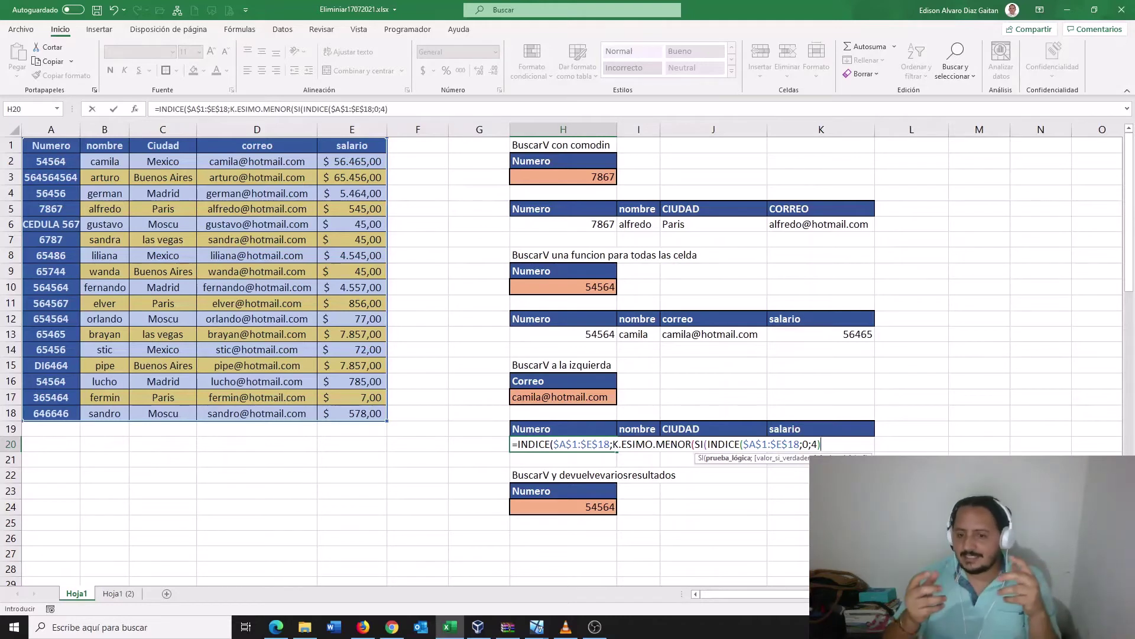
# Make the SI condition test INDICE($A$1:$E$18;0;4)=$H$17, followed by a ; separator
pyautogui.write('=')
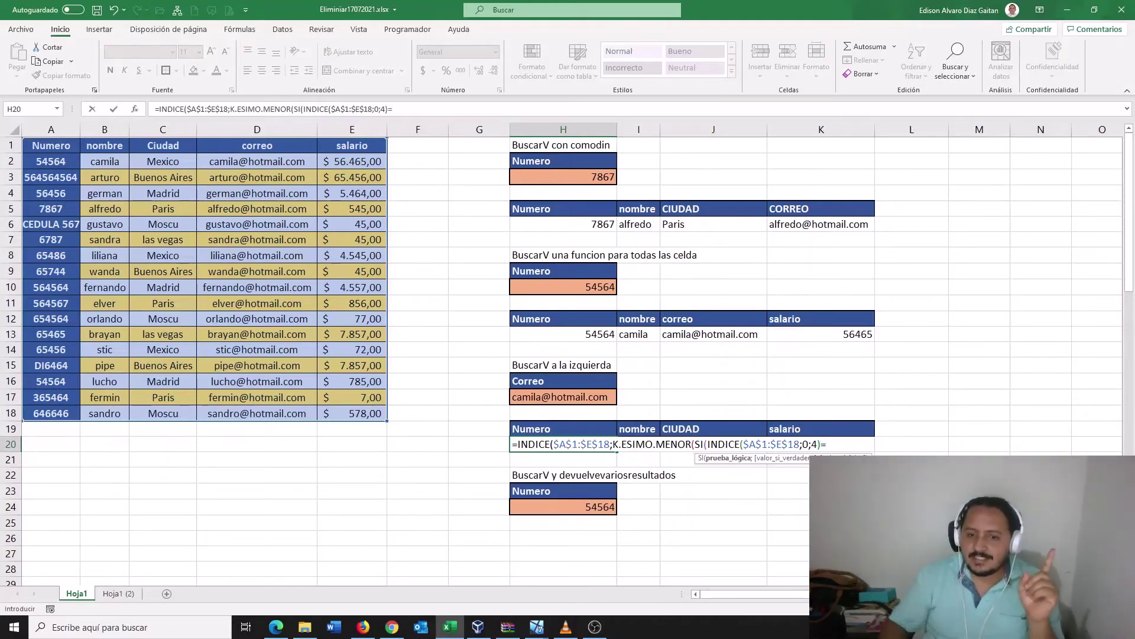
pyautogui.click(563, 397)
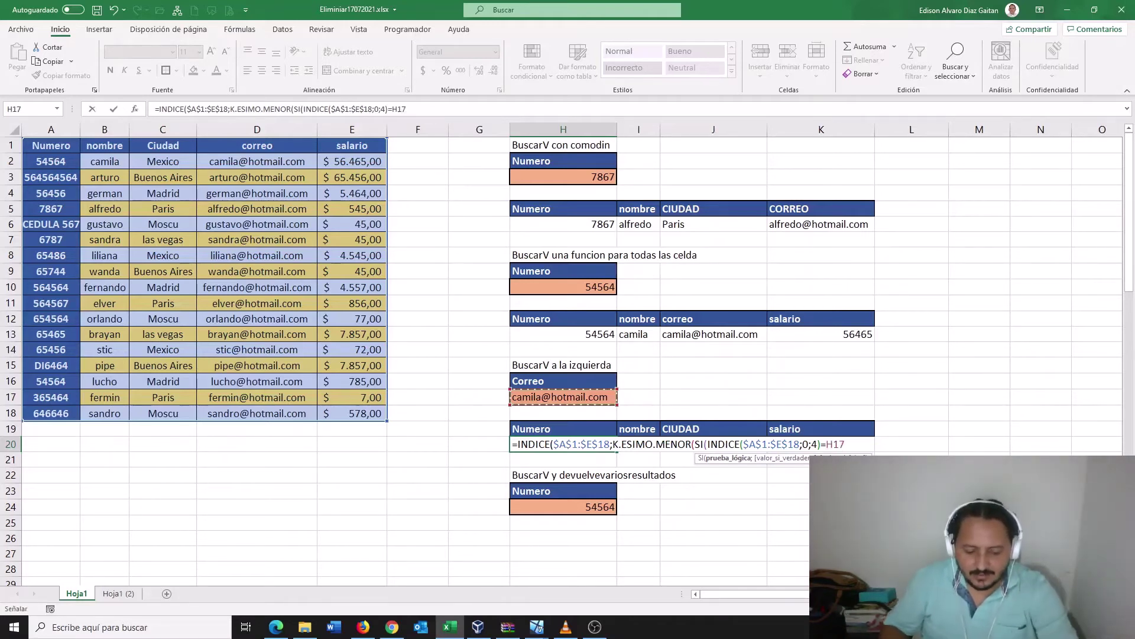
pyautogui.press('F4')
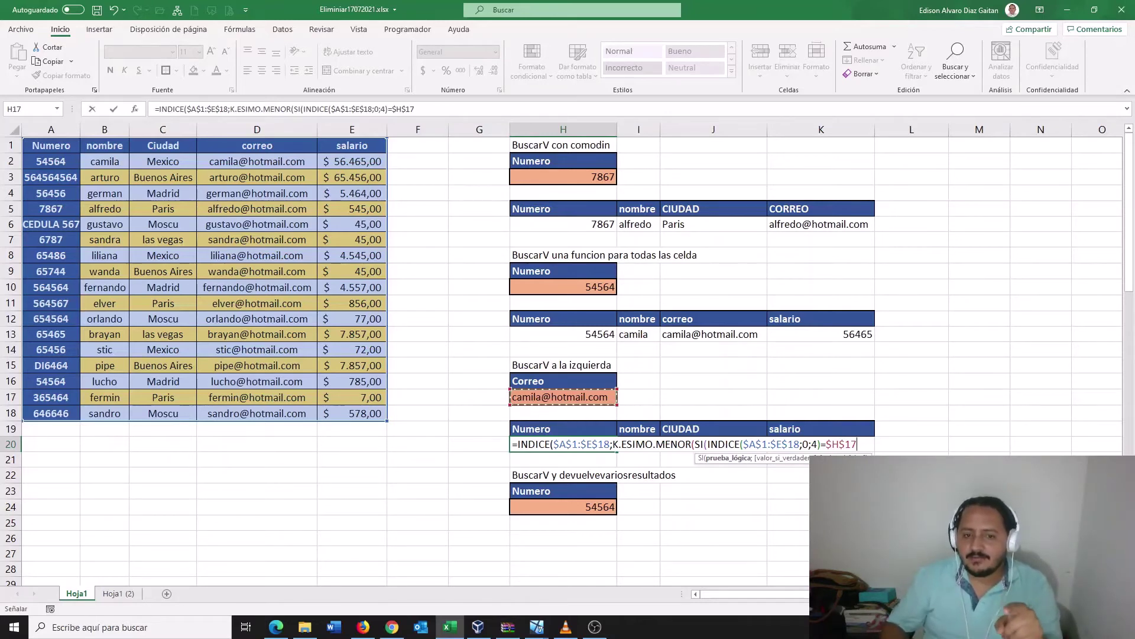
pyautogui.click(563, 413)
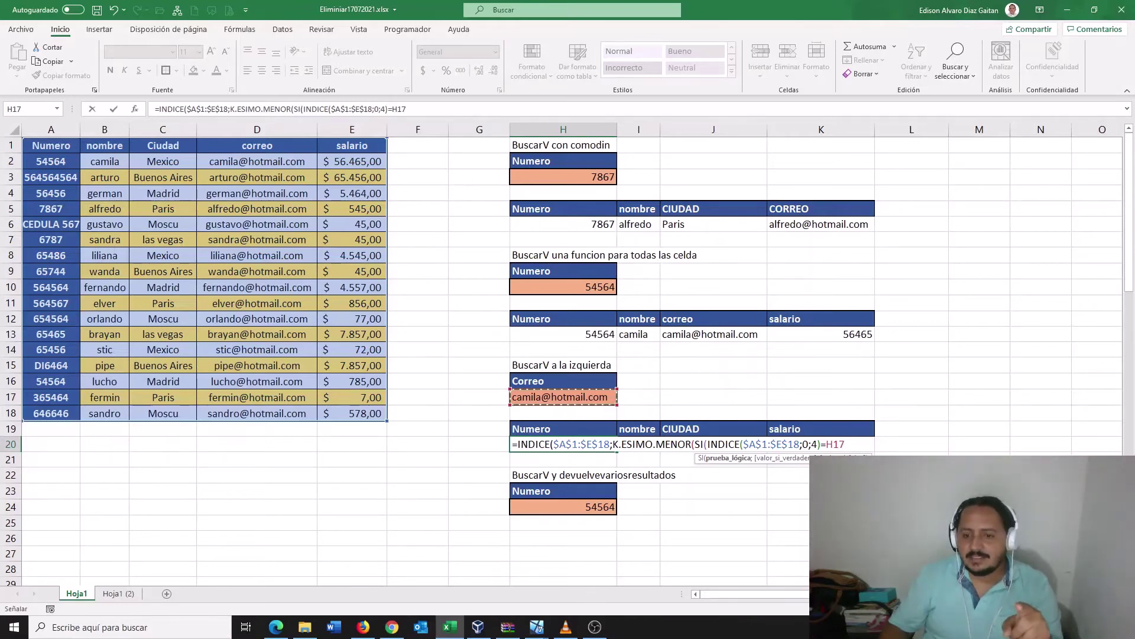
pyautogui.press('F4')
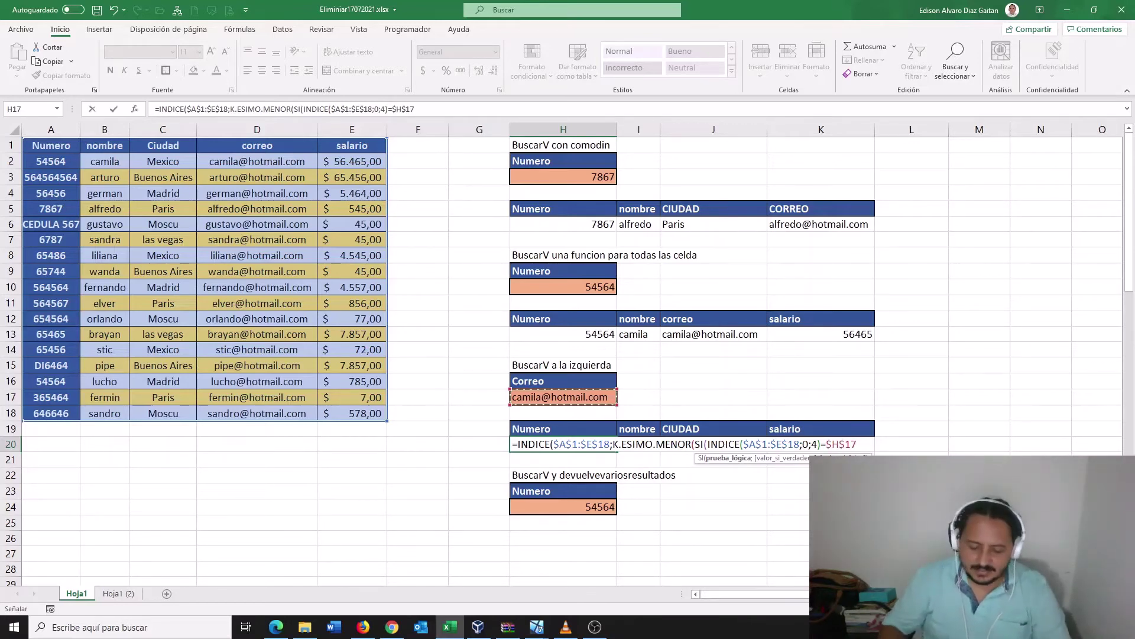
pyautogui.write(';con')
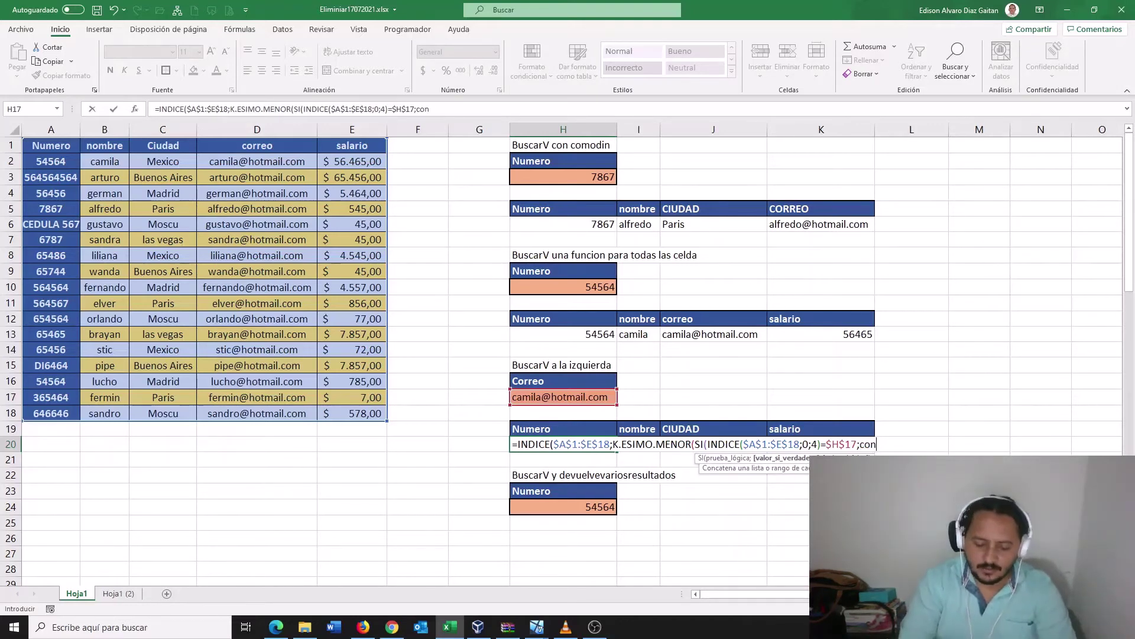
# Enter COINCIDIR(FILA(A1:E18); as SI's true value and begin the second FILA
pyautogui.write('i')
pyautogui.press('BackSpace')
pyautogui.press('BackSpace')
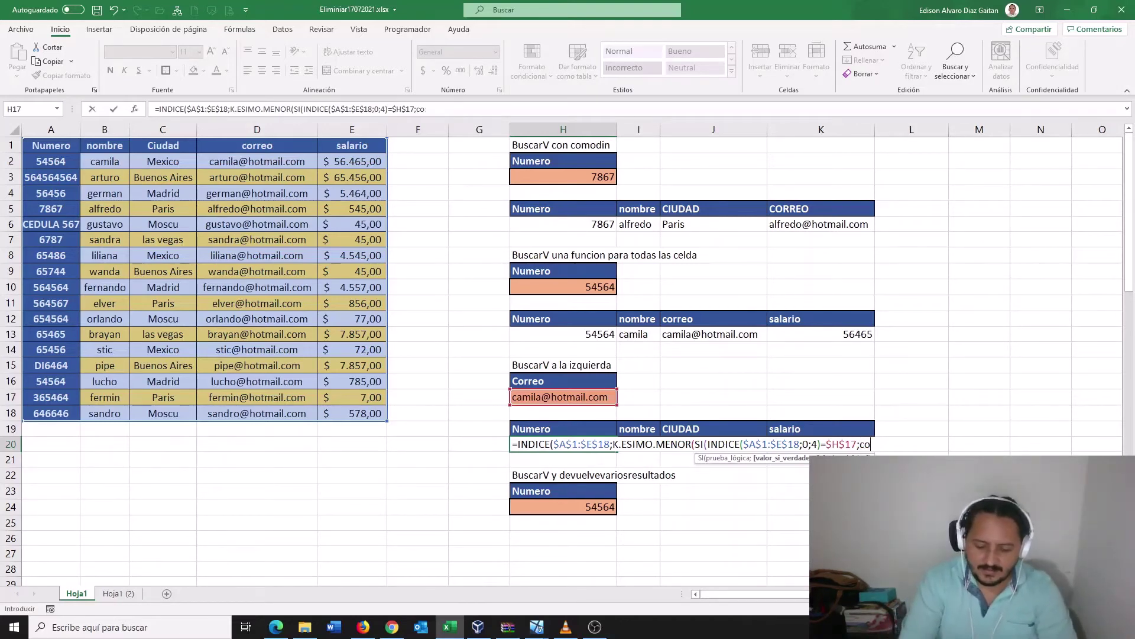
pyautogui.write('i')
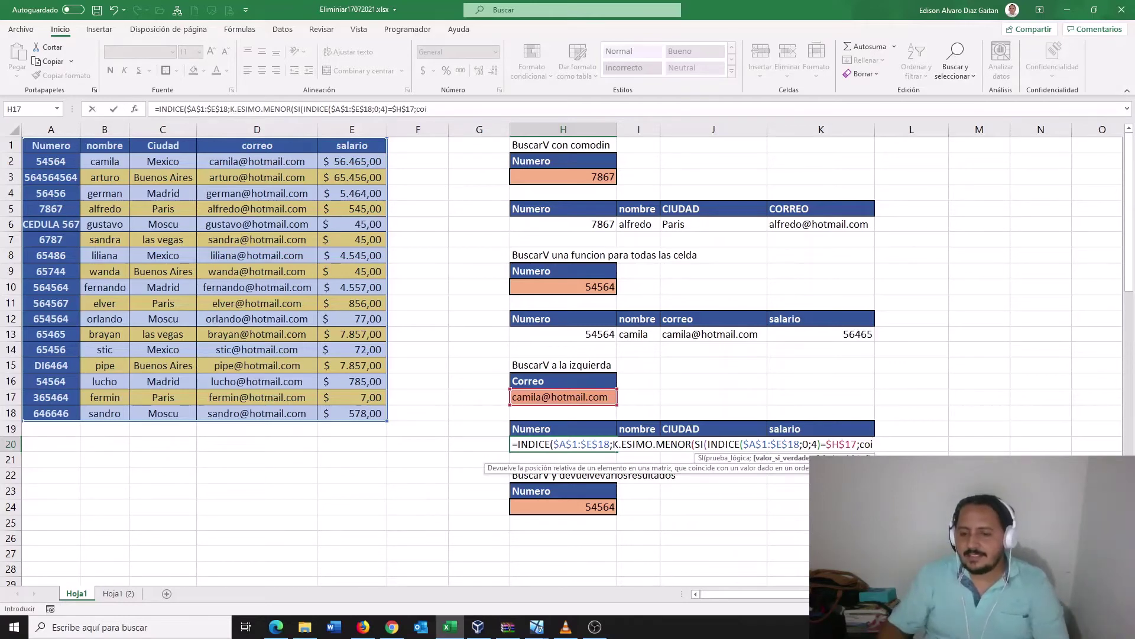
pyautogui.press('Tab')
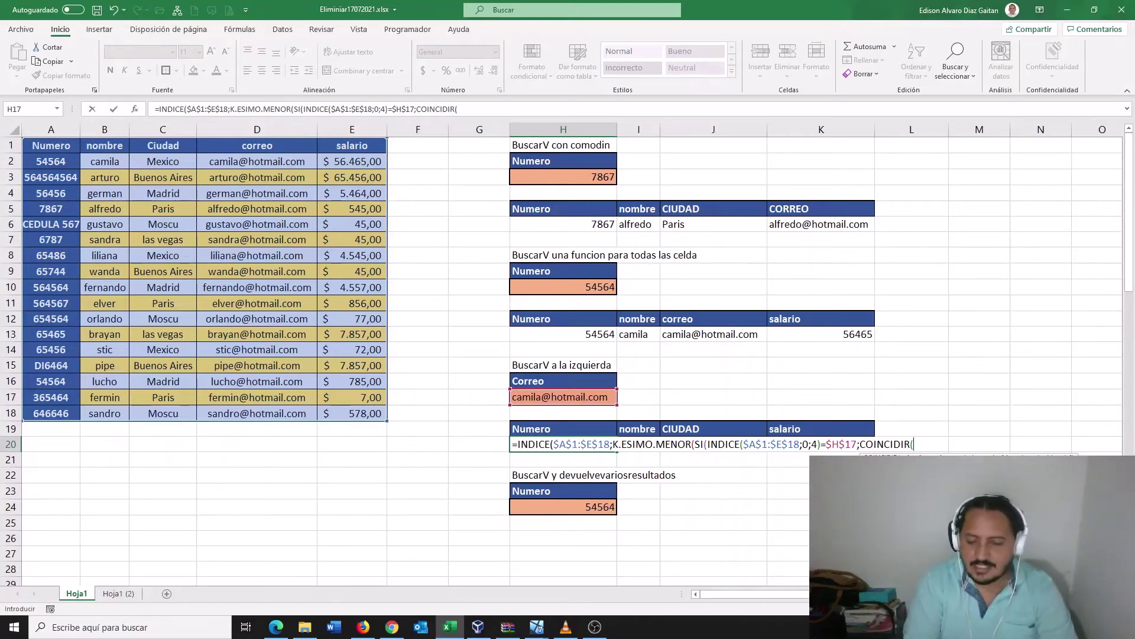
pyautogui.write('fin')
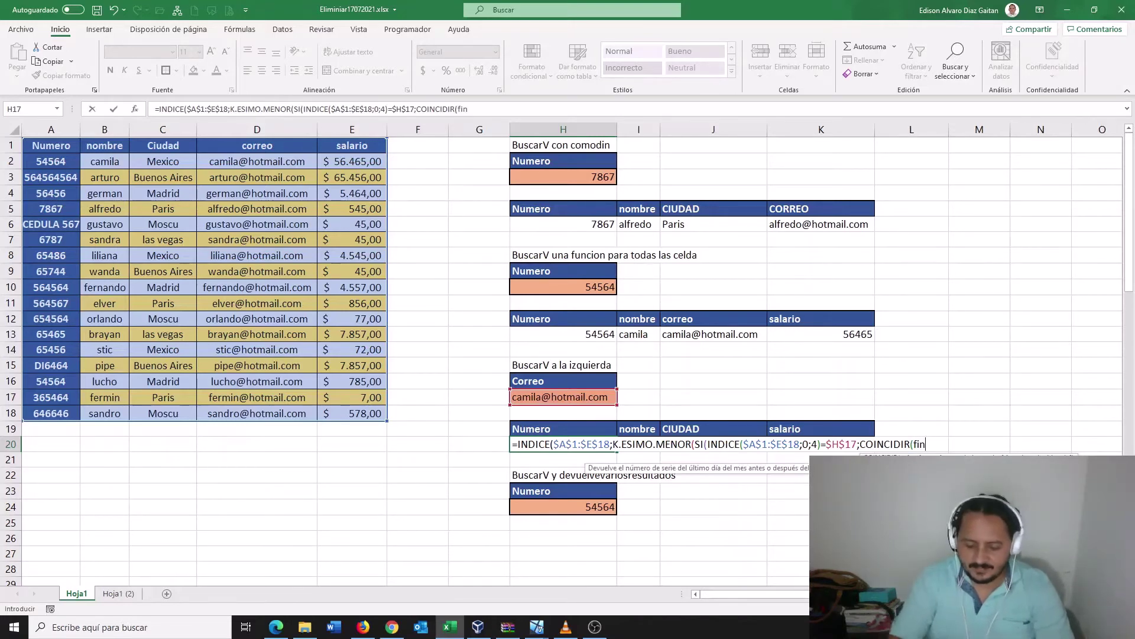
pyautogui.press('BackSpace')
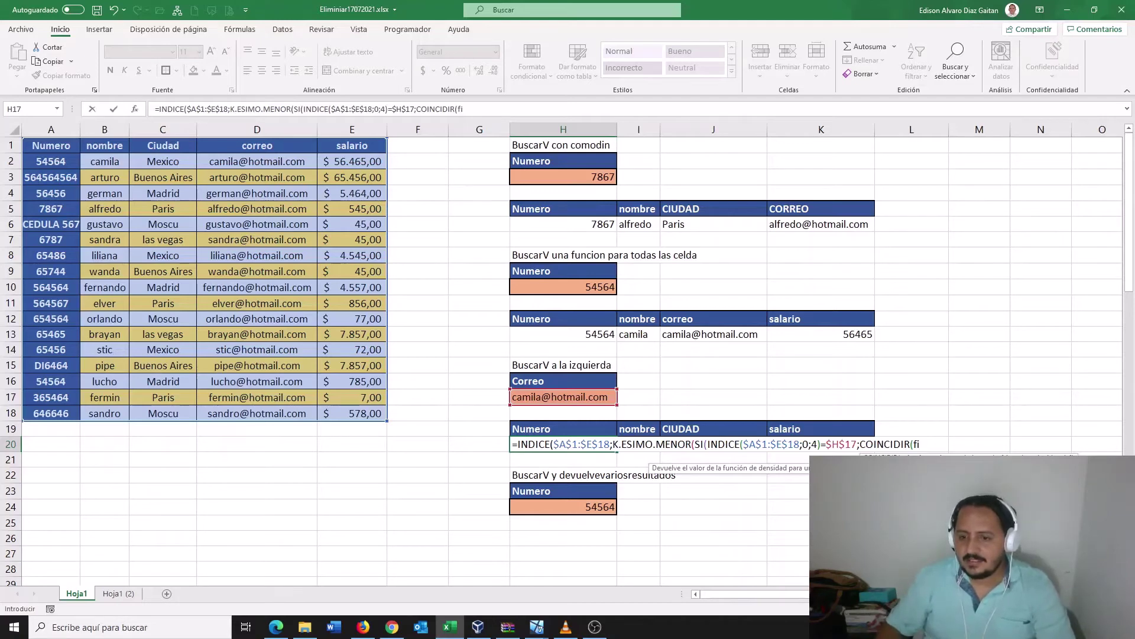
pyautogui.press('Tab')
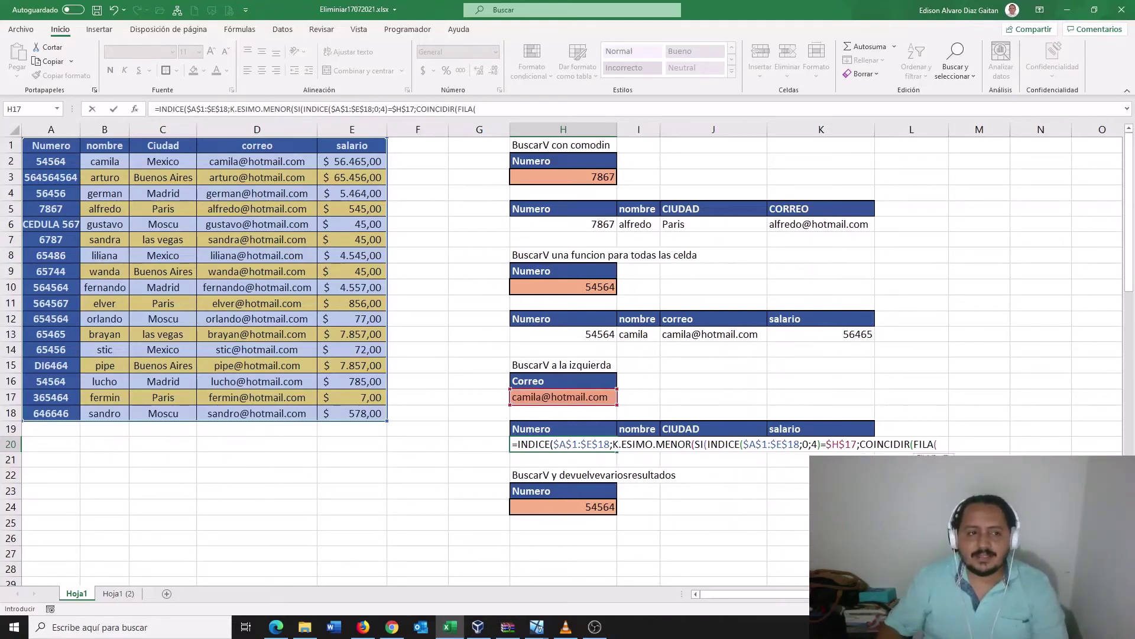
pyautogui.moveTo(51, 145); pyautogui.dragTo(384, 417)
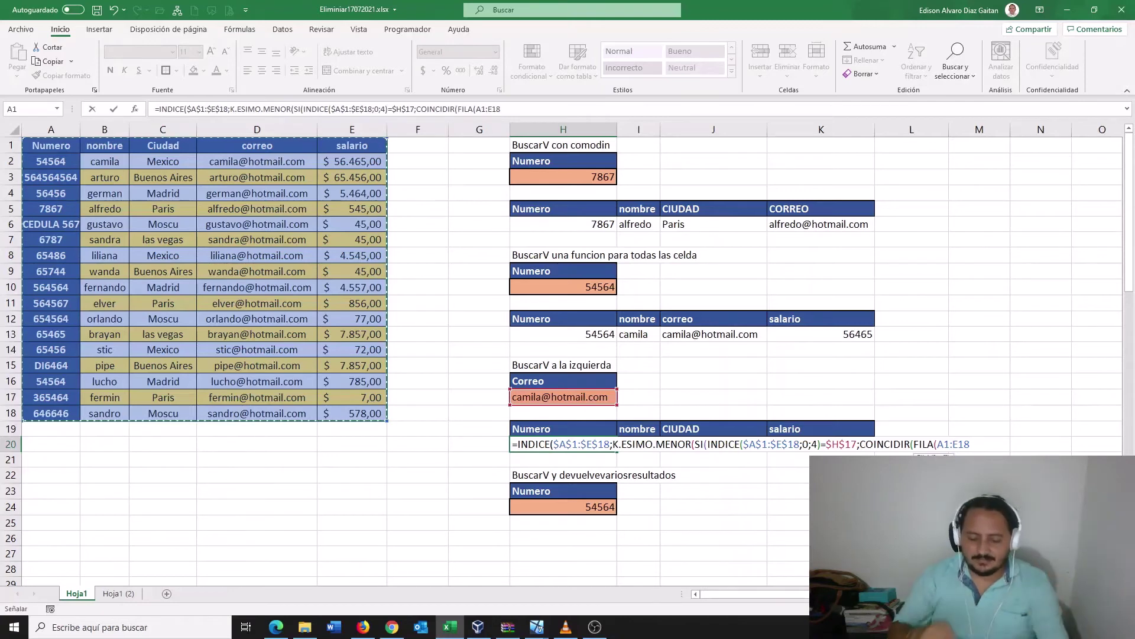
pyautogui.write(')')
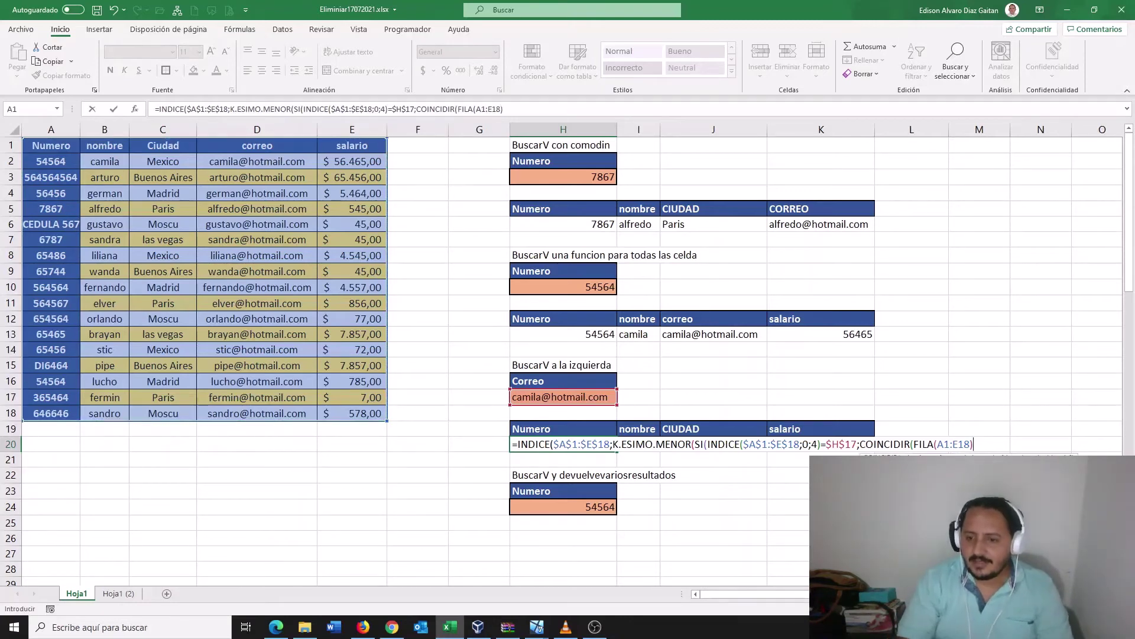
pyautogui.write(';')
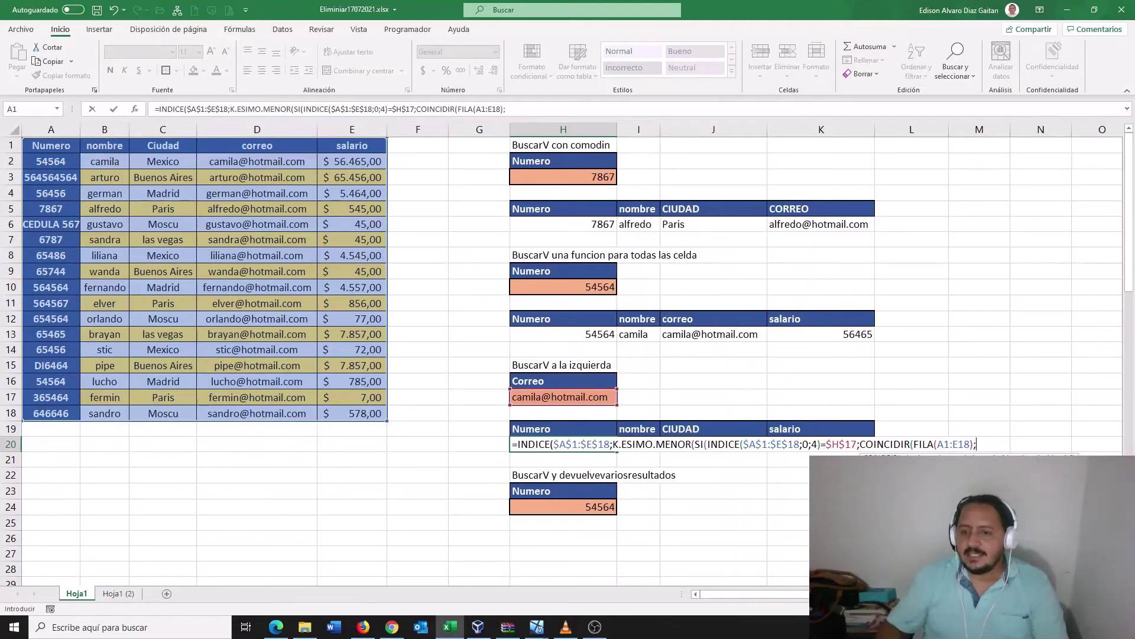
pyautogui.write('fi')
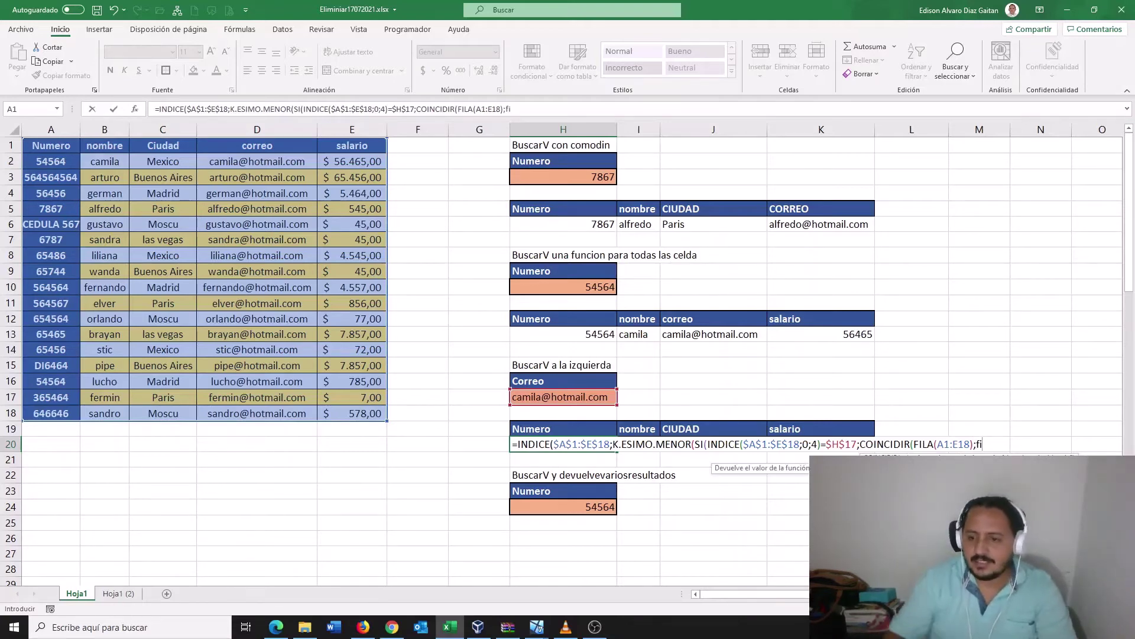
# Match against FILA($A$1:$E$18), close SI with "" as fallback, and add K.ESIMO.MENOR's ; separator
pyautogui.press('Tab')
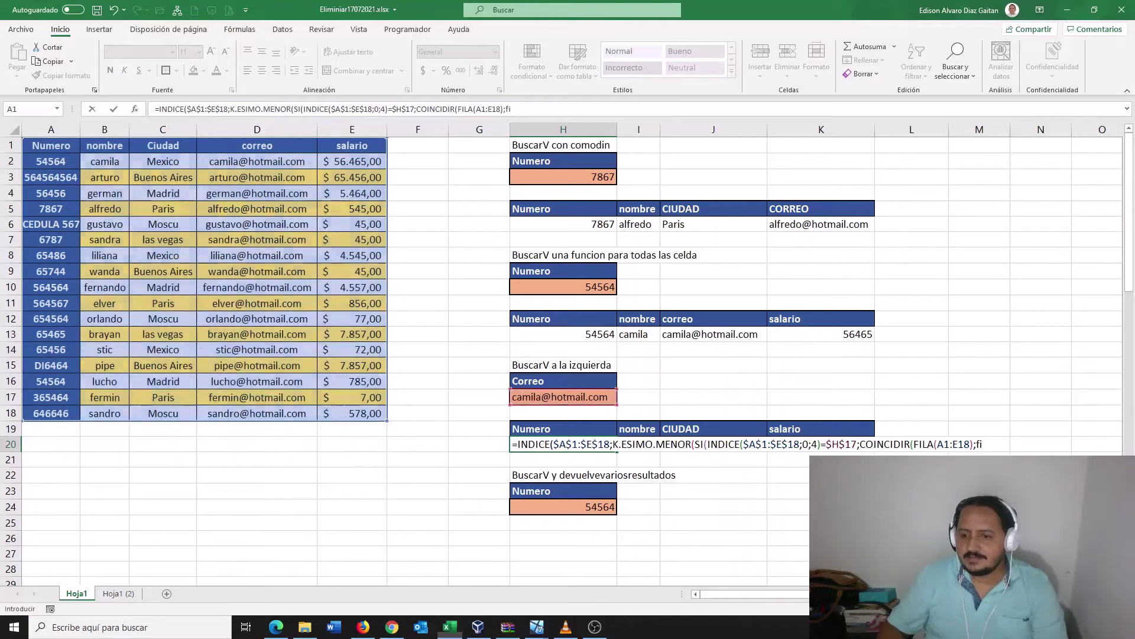
pyautogui.moveTo(50, 145); pyautogui.dragTo(352, 413)
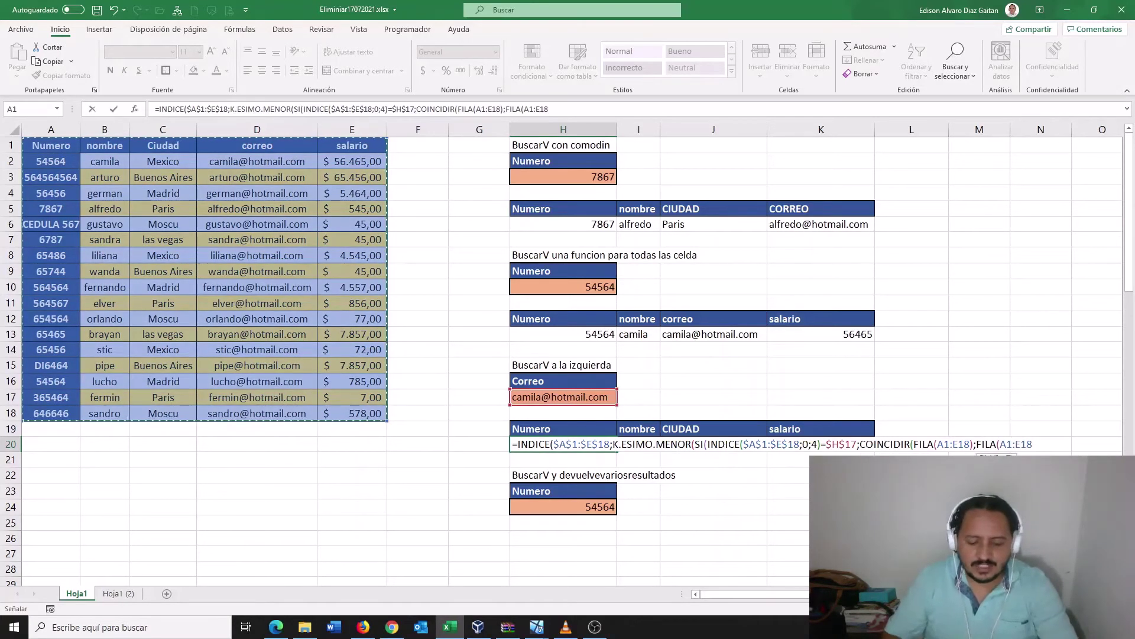
pyautogui.press('F4')
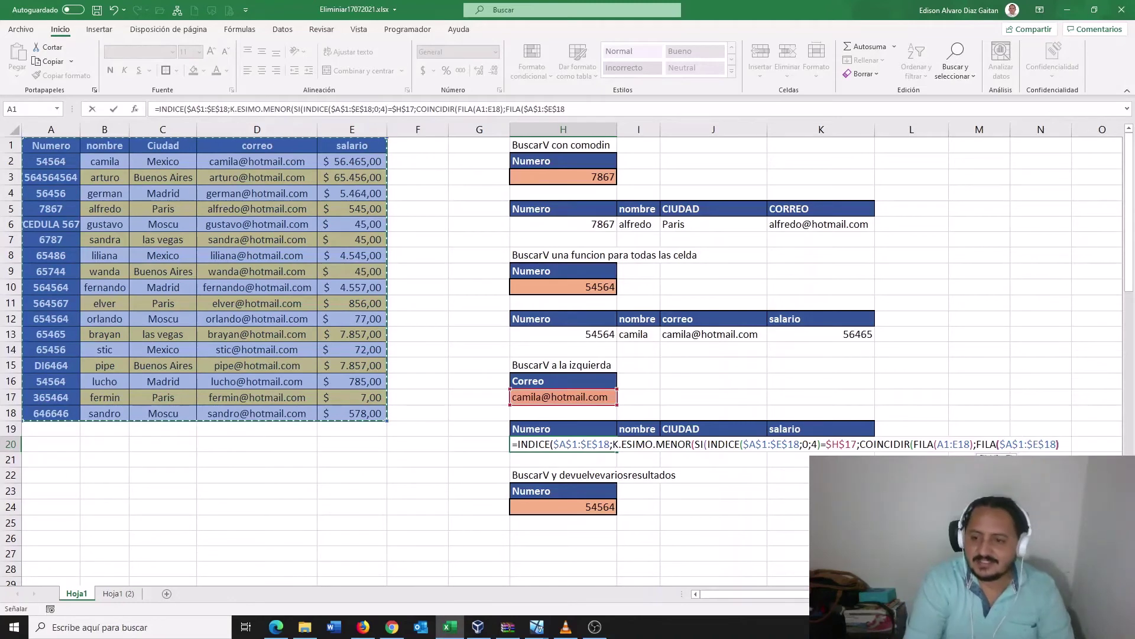
pyautogui.write(')')
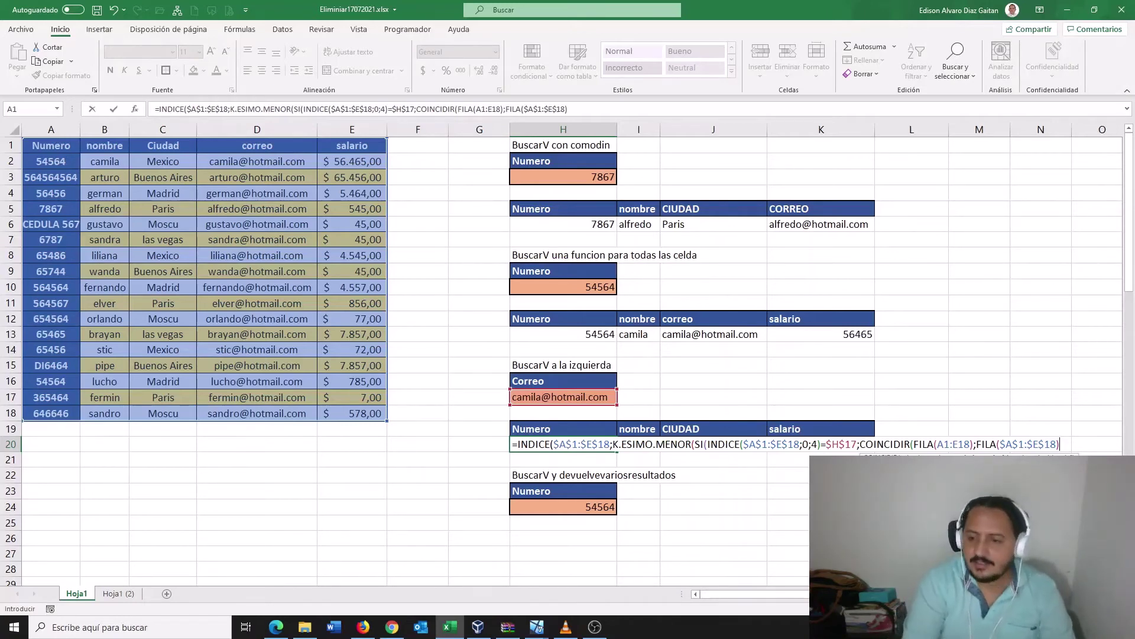
pyautogui.write(')')
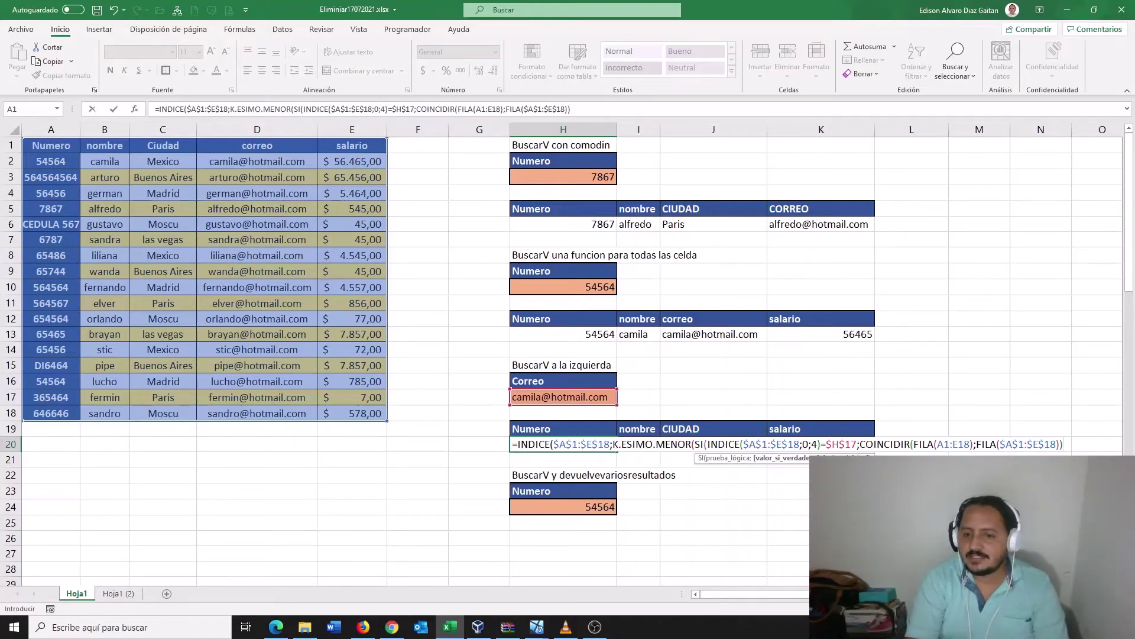
pyautogui.write(';')
pyautogui.write('""')
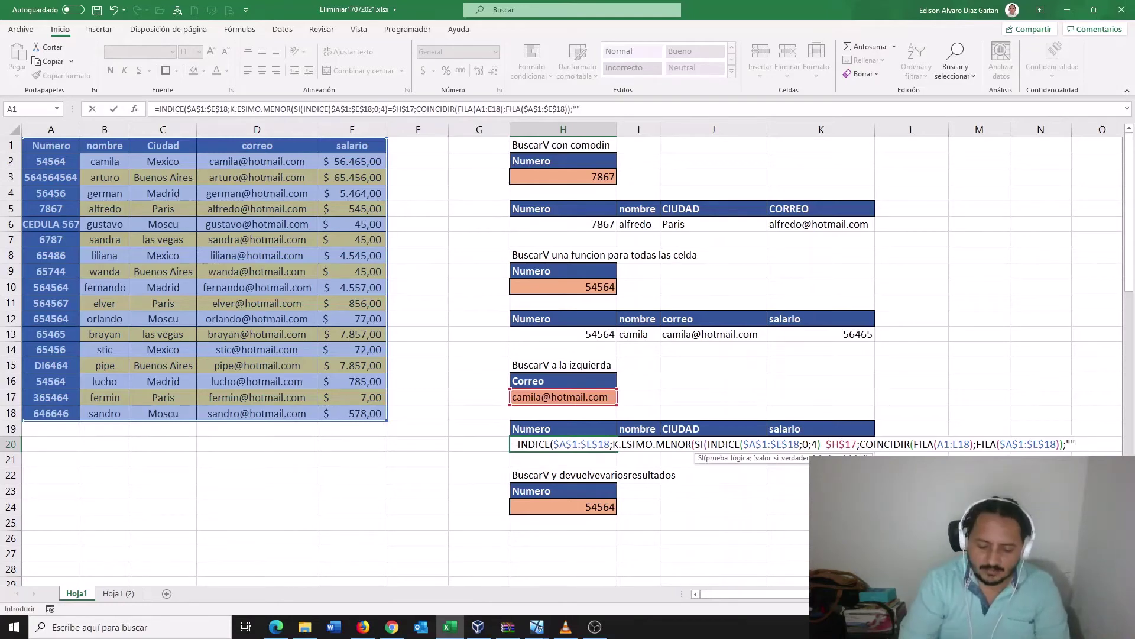
pyautogui.write(')')
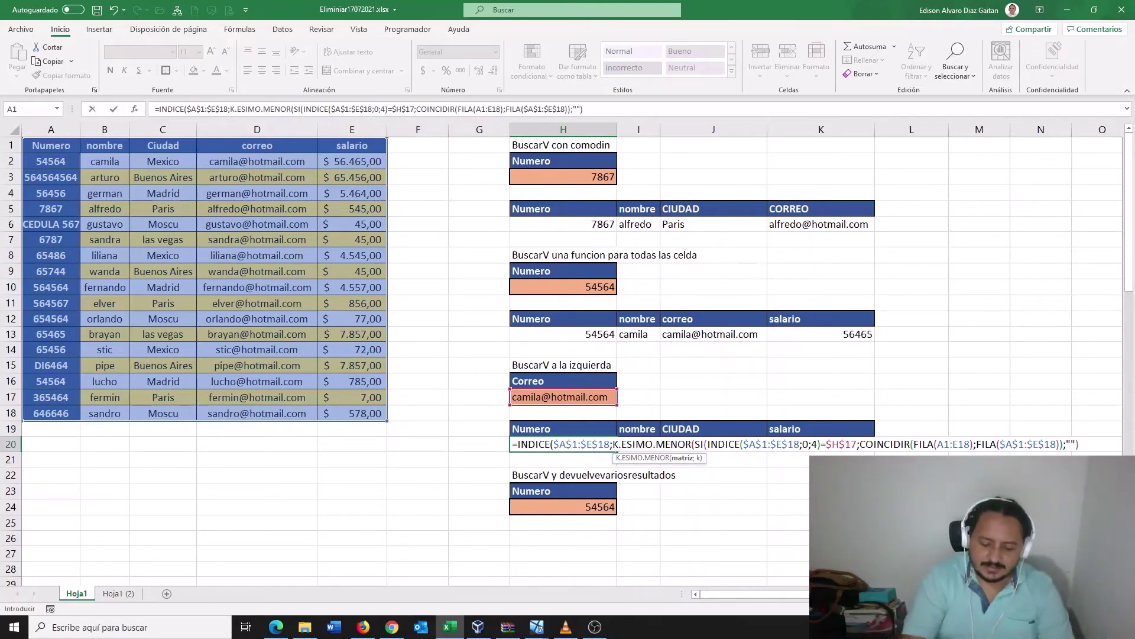
pyautogui.write(';fila')
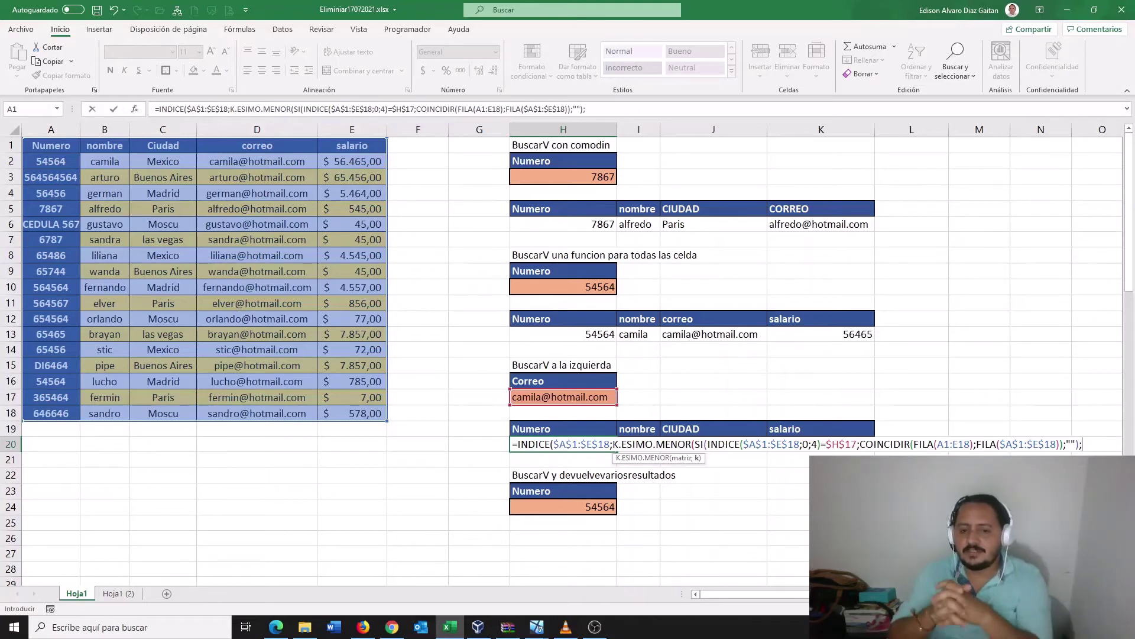
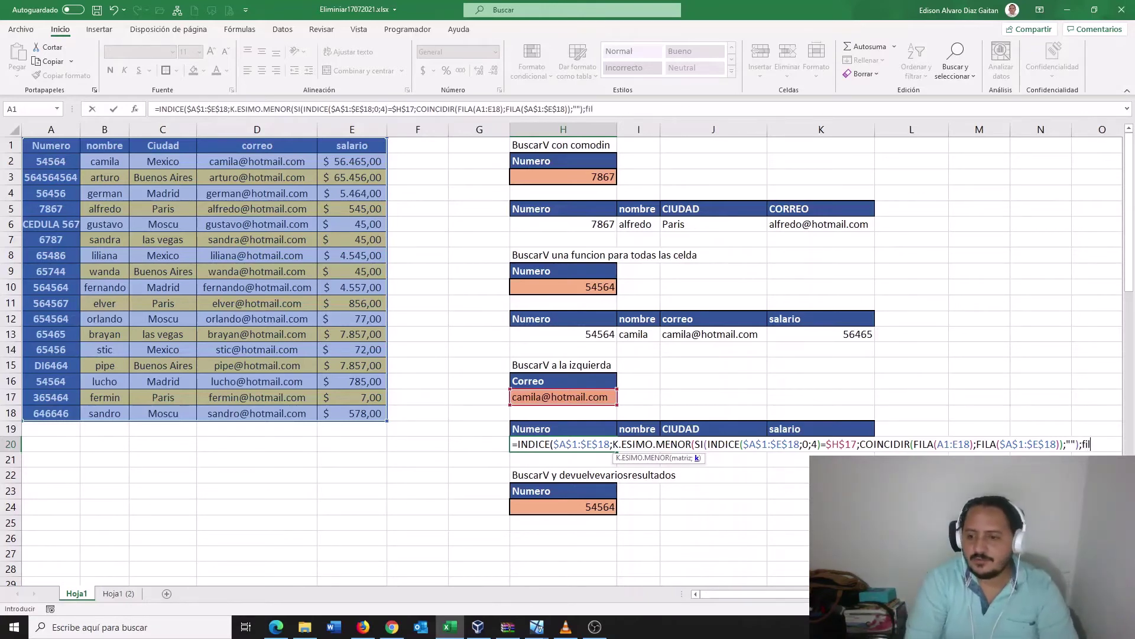
pyautogui.write('a')
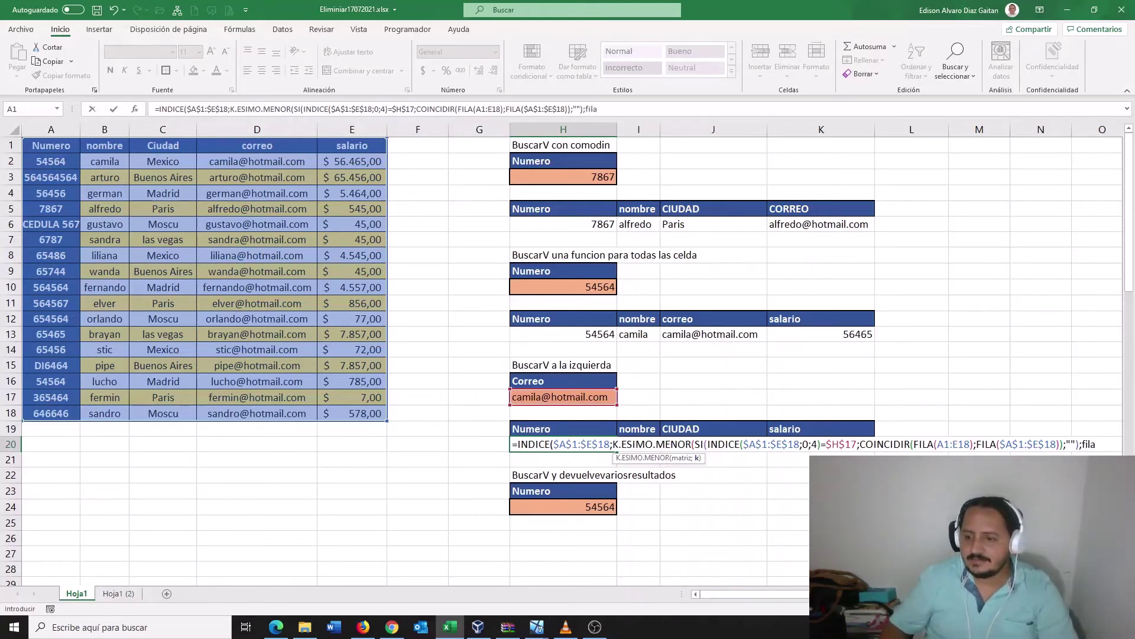
pyautogui.press('Tab')
pyautogui.write('a')
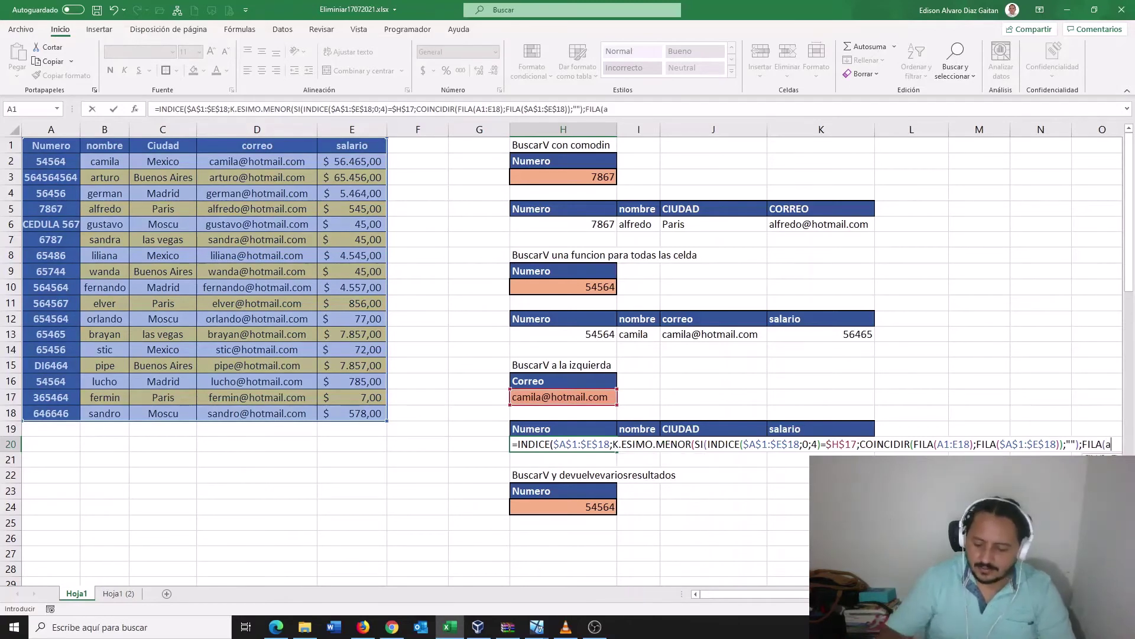
pyautogui.write('1')
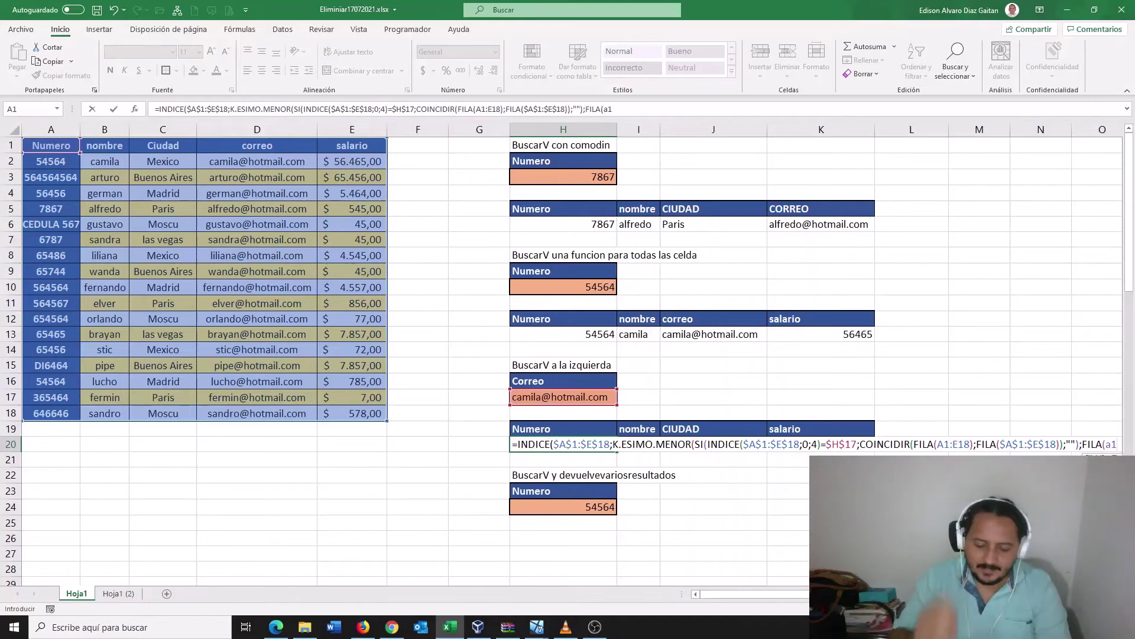
pyautogui.write(')')
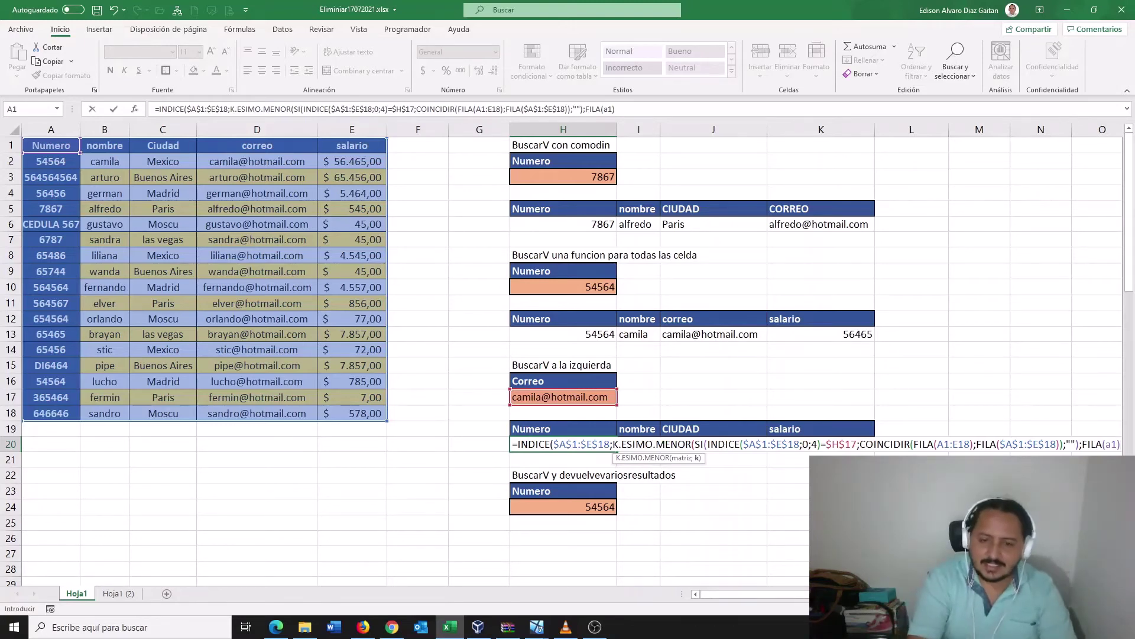
pyautogui.write(')')
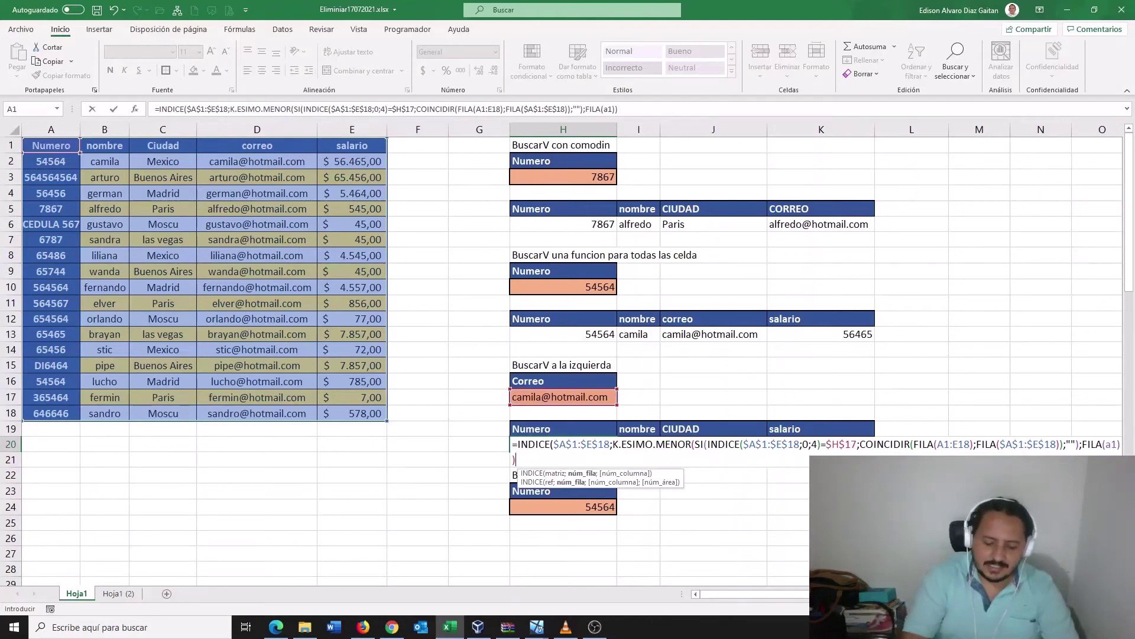
pyautogui.write(';')
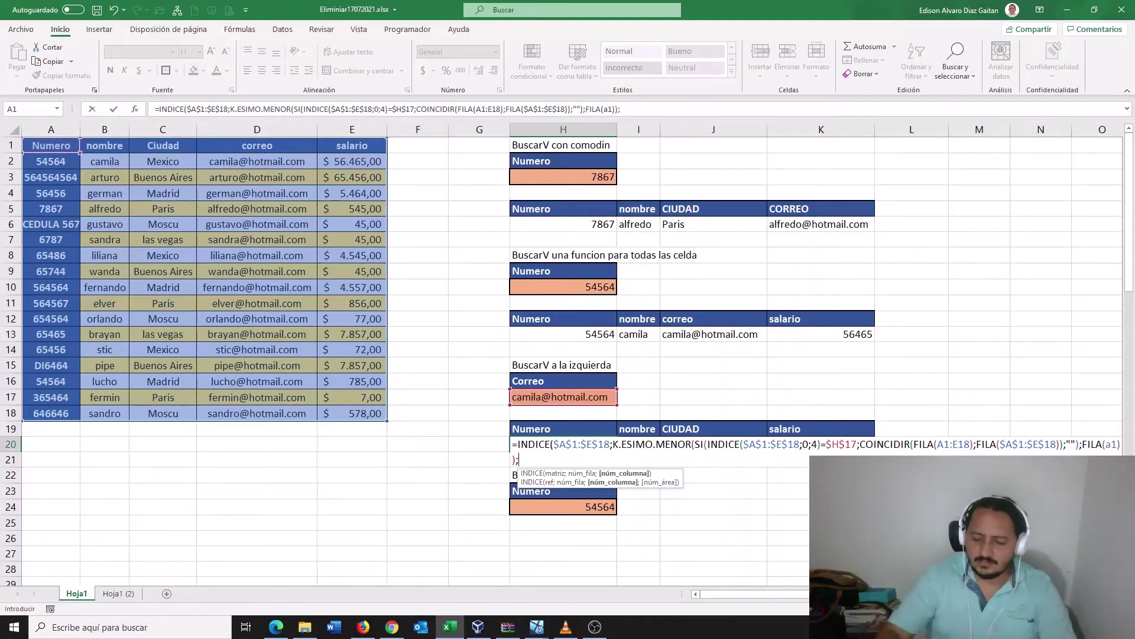
pyautogui.write('4)')
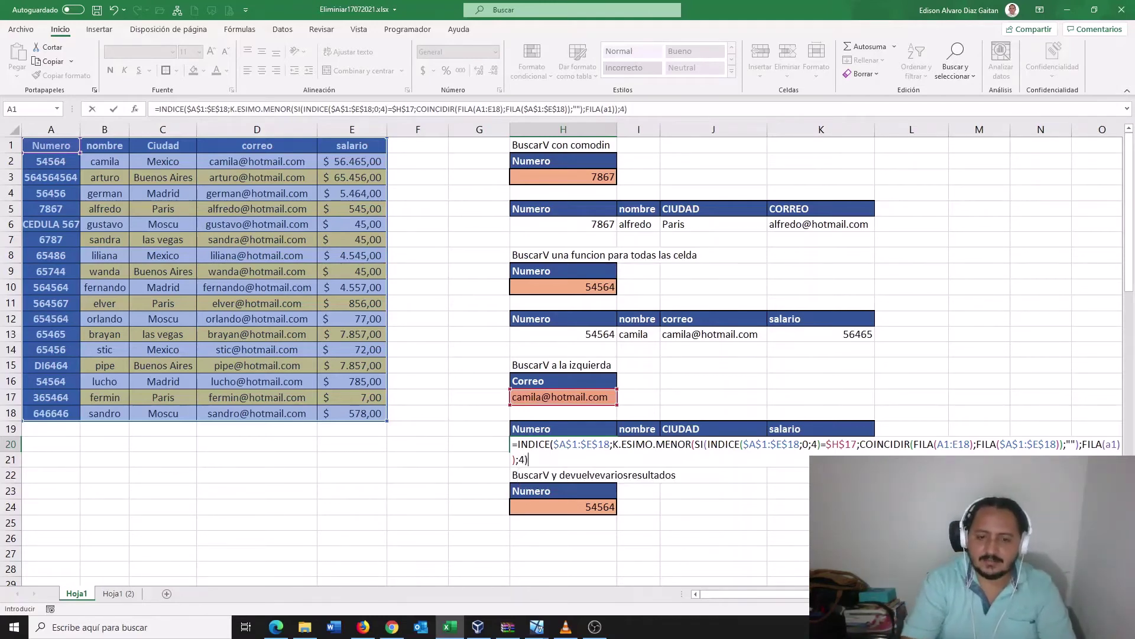
pyautogui.press('Return')
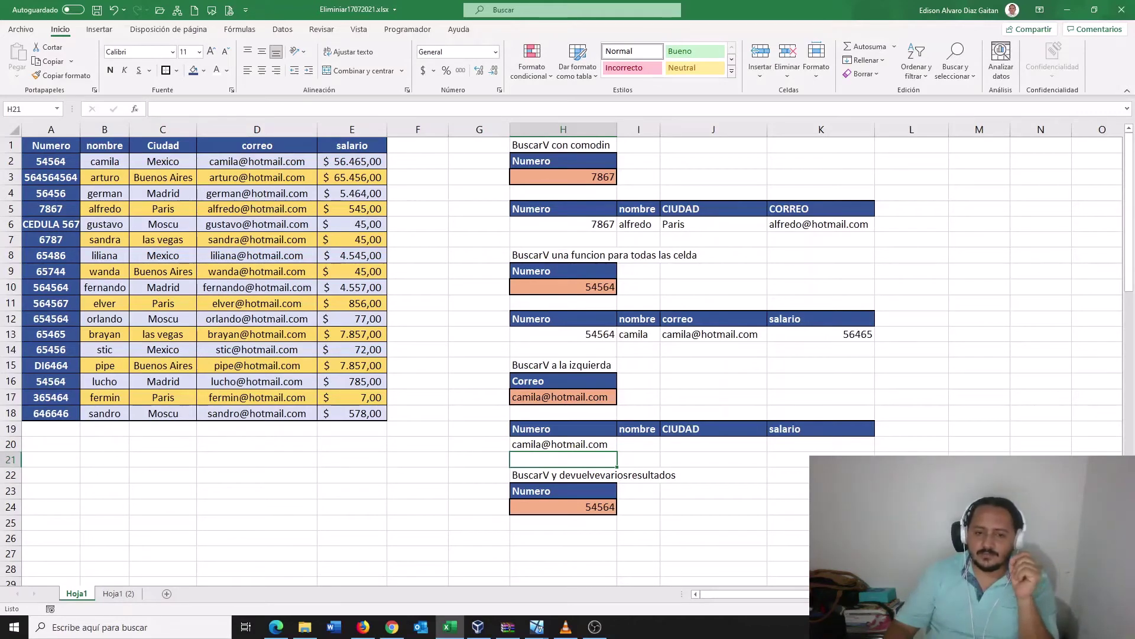
pyautogui.click(563, 444)
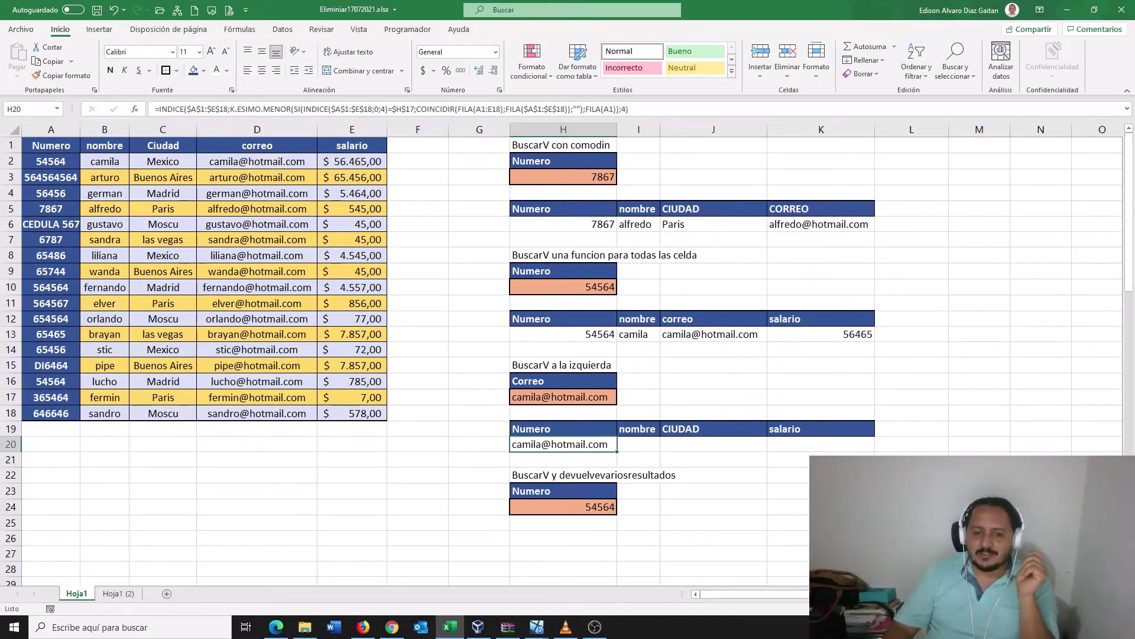
# Change INDICE's column number in H20 from 4 to 1 so it shows 54564
pyautogui.doubleClick(566, 444)
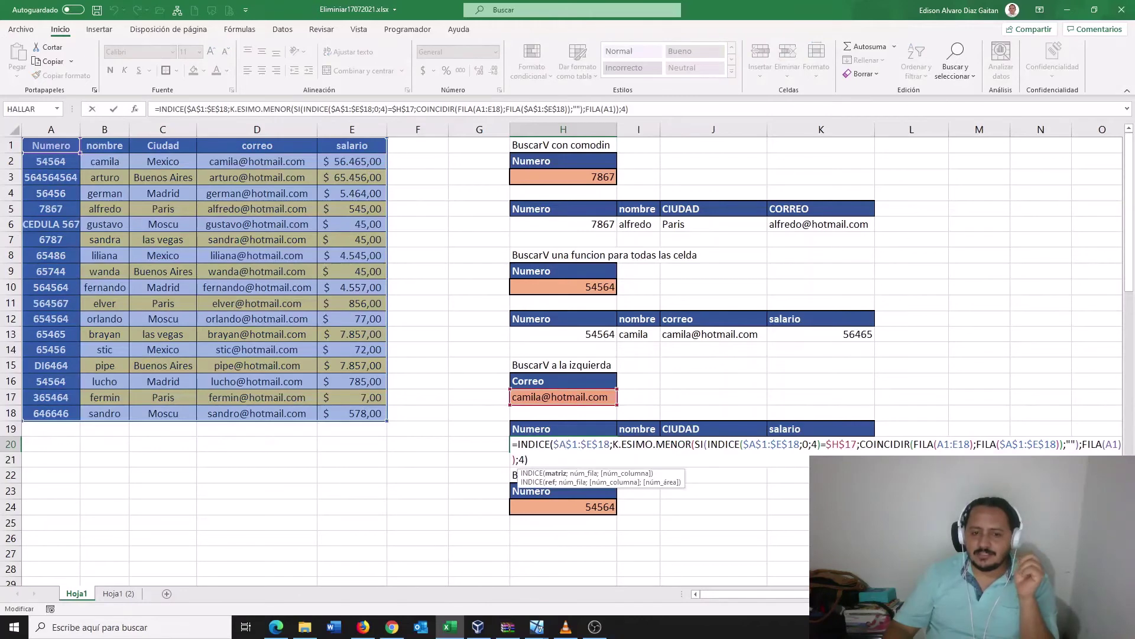
pyautogui.click(521, 459)
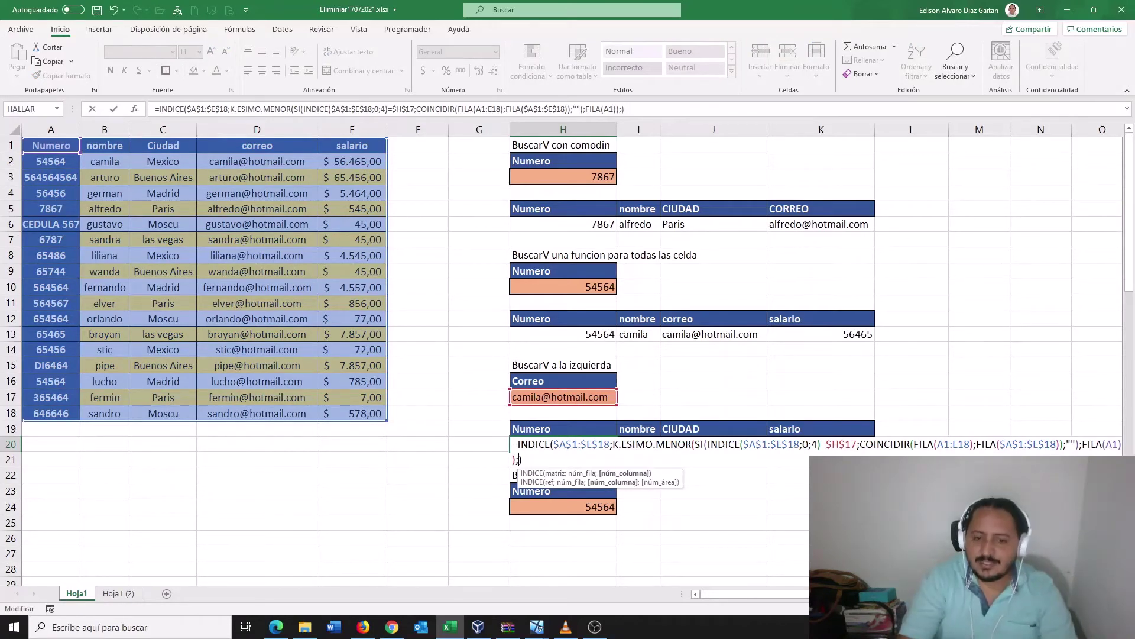
pyautogui.press('Delete')
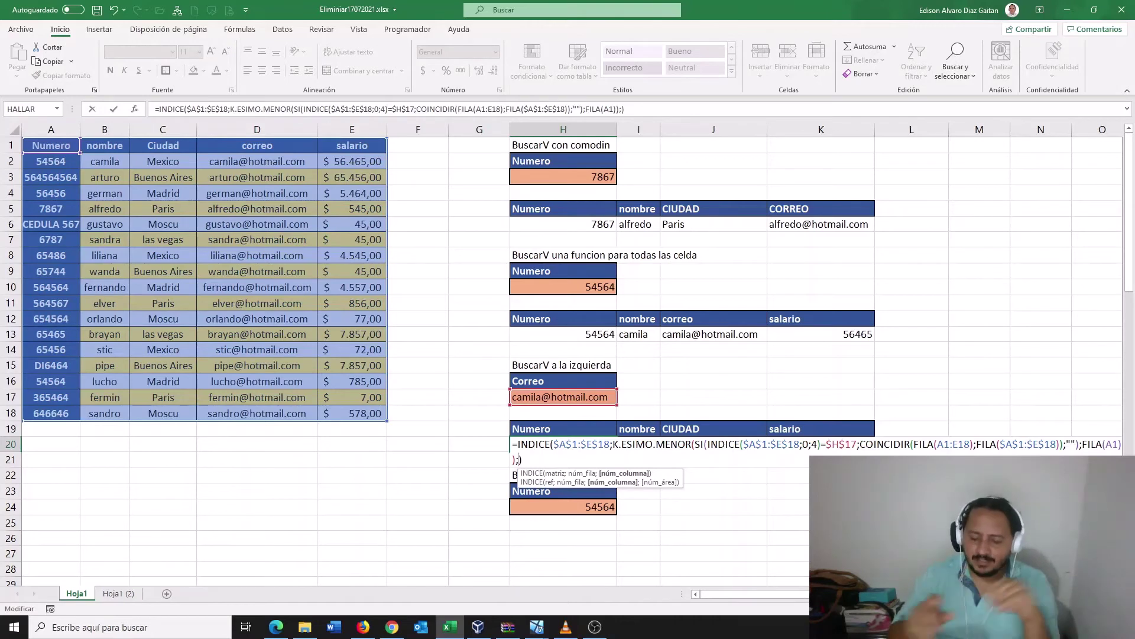
pyautogui.write('1')
pyautogui.hotkey('ctrl', 'Return')
pyautogui.press('Return')
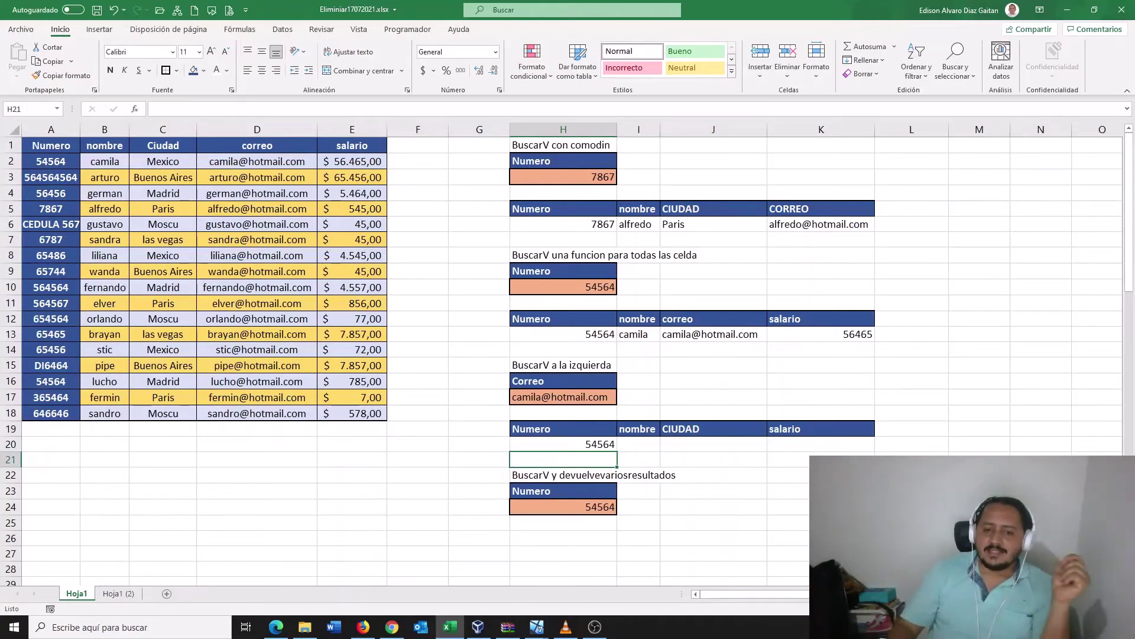
# Review H20, the H17 email, the Correo header, A2 and stic's record in row 14
pyautogui.click(563, 445)
pyautogui.click(563, 397)
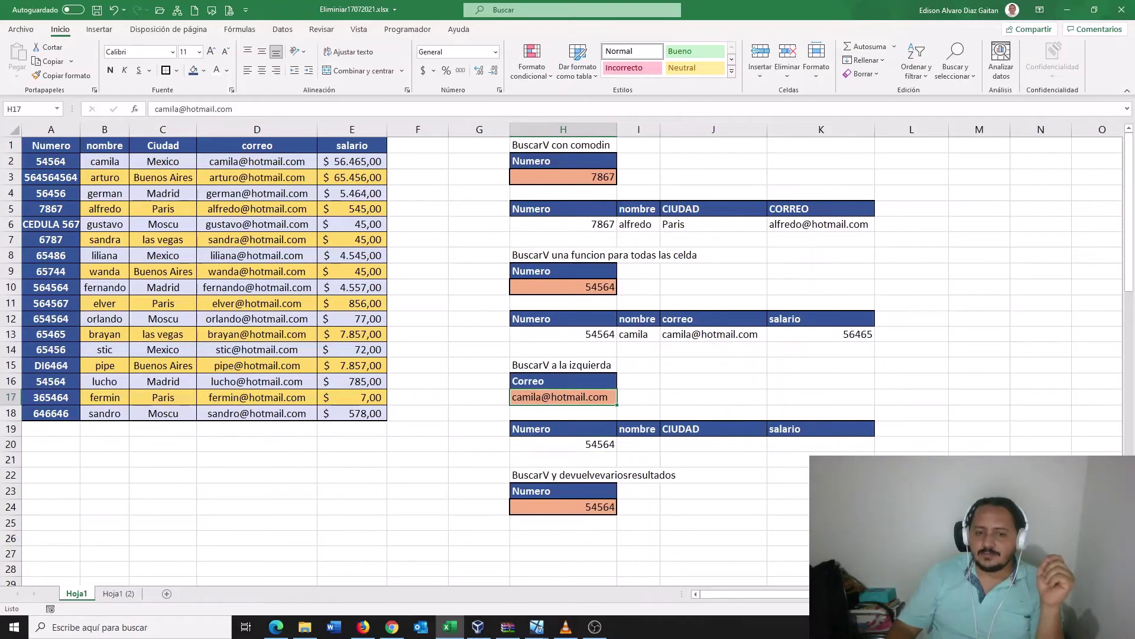
pyautogui.click(563, 380)
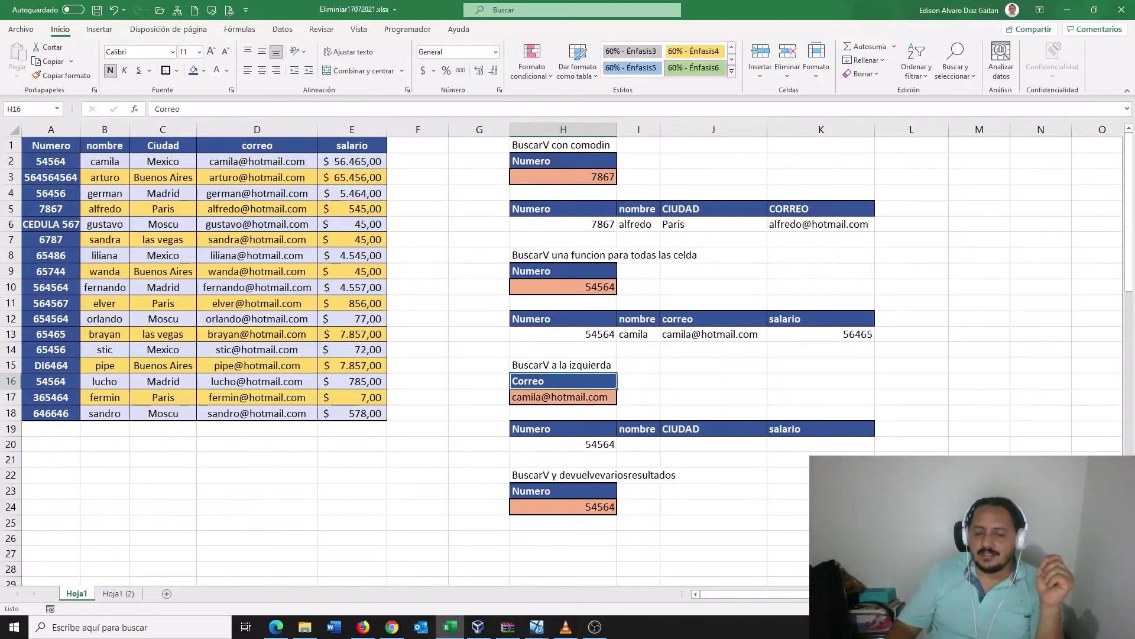
pyautogui.click(563, 397)
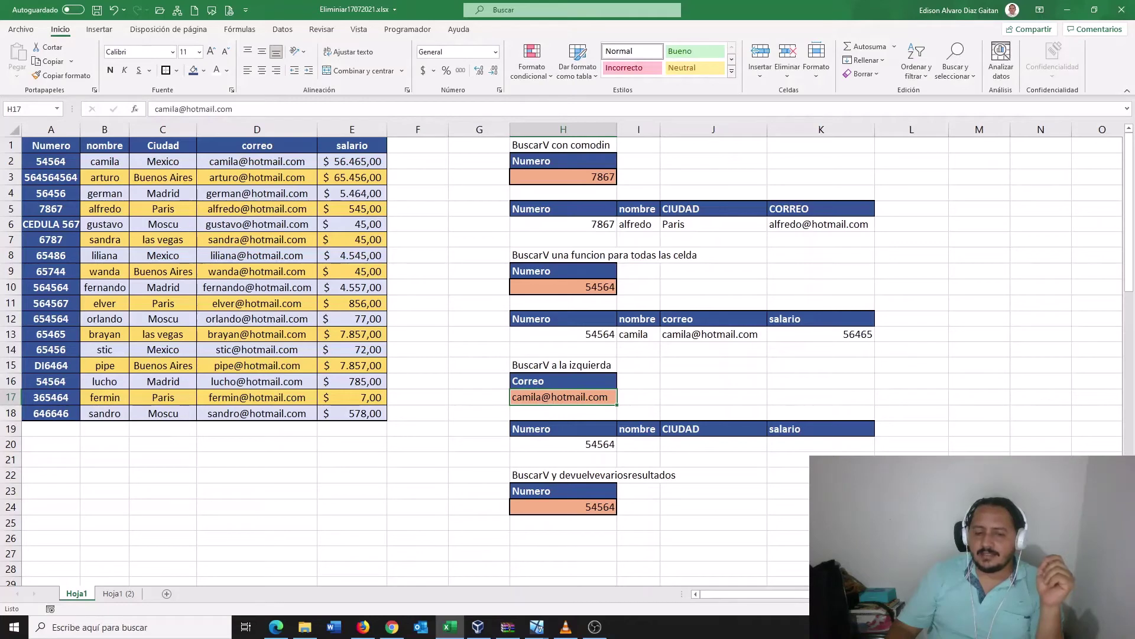
pyautogui.click(563, 445)
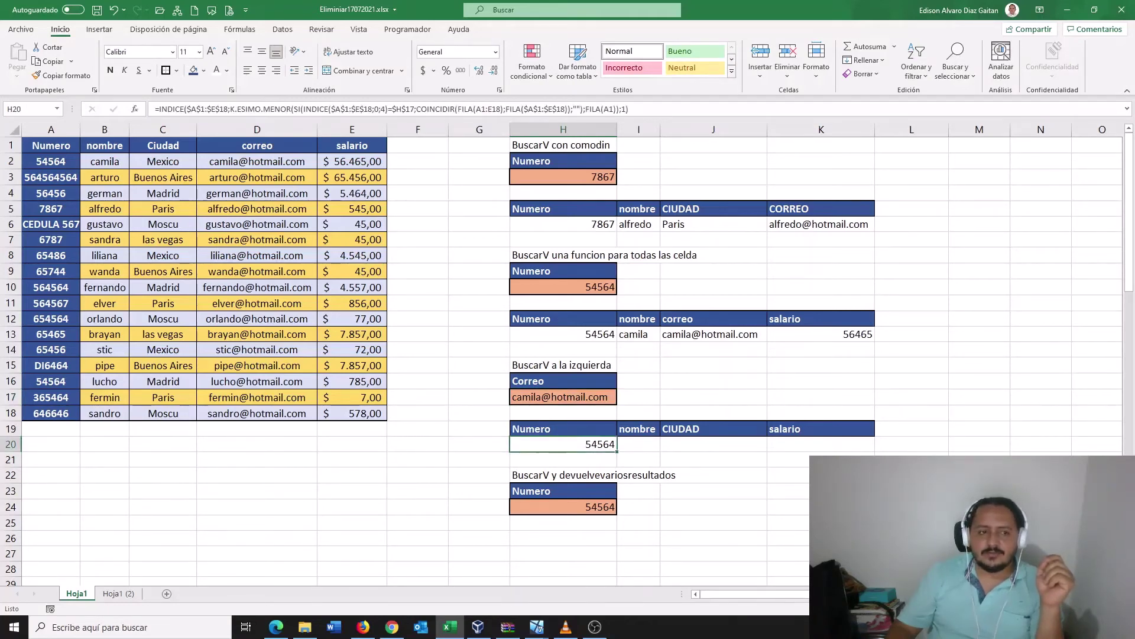
pyautogui.click(51, 161)
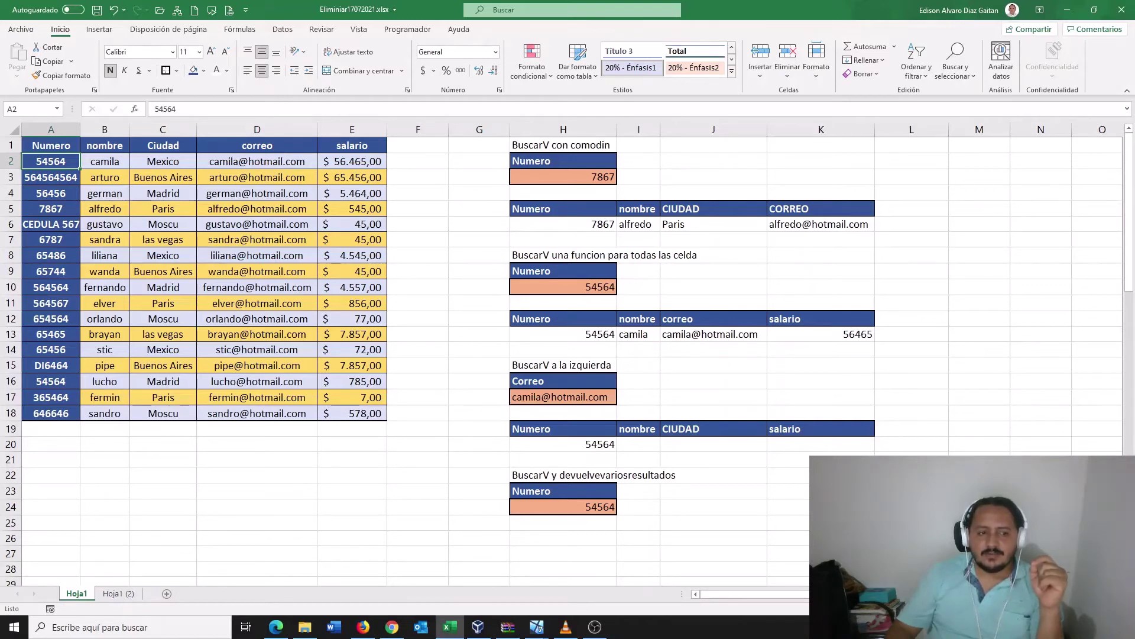
pyautogui.click(257, 349)
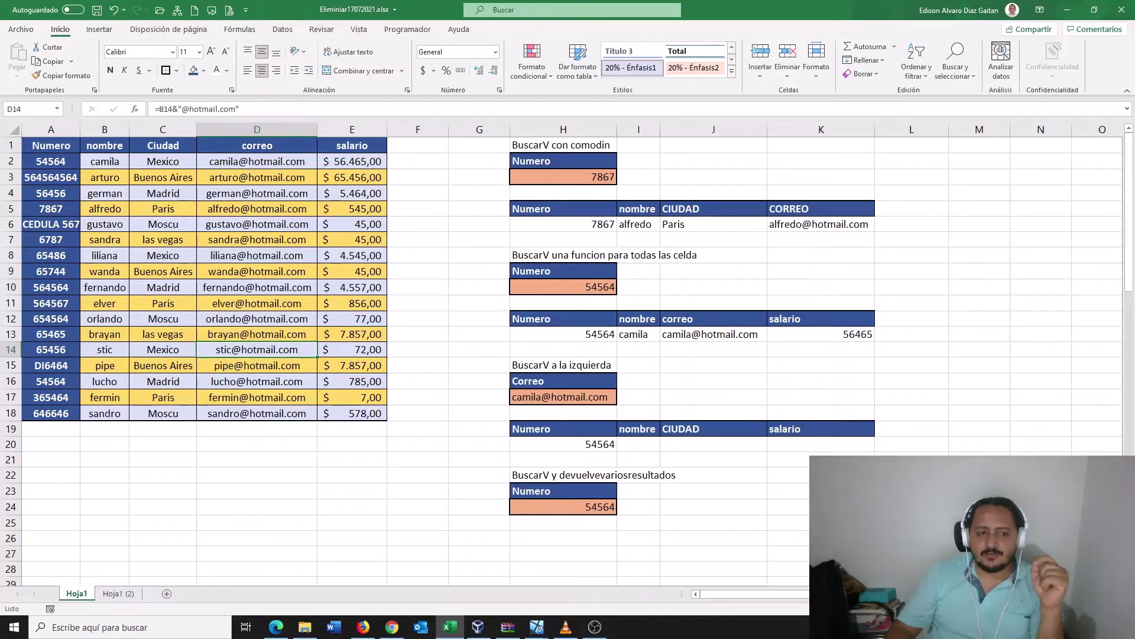
pyautogui.click(51, 349)
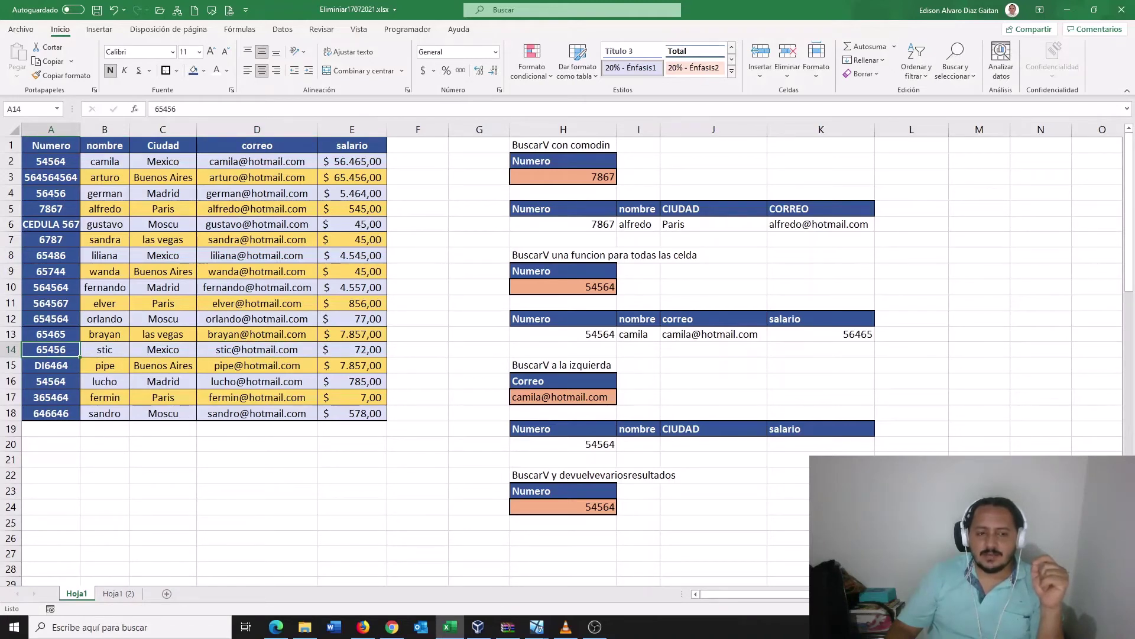
pyautogui.click(257, 349)
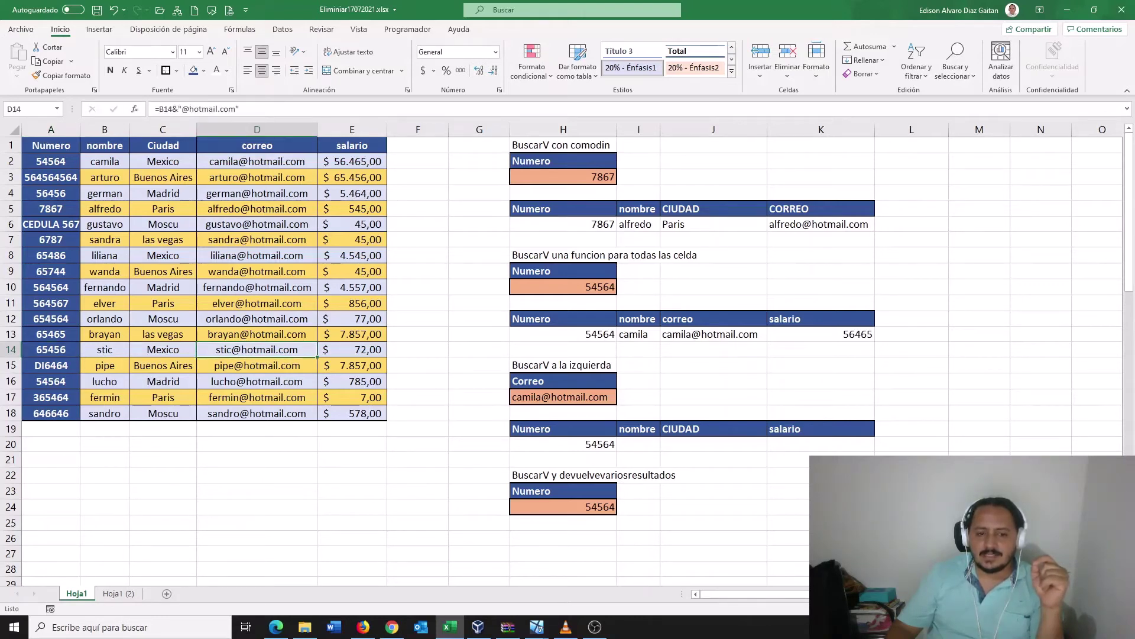
pyautogui.click(563, 397)
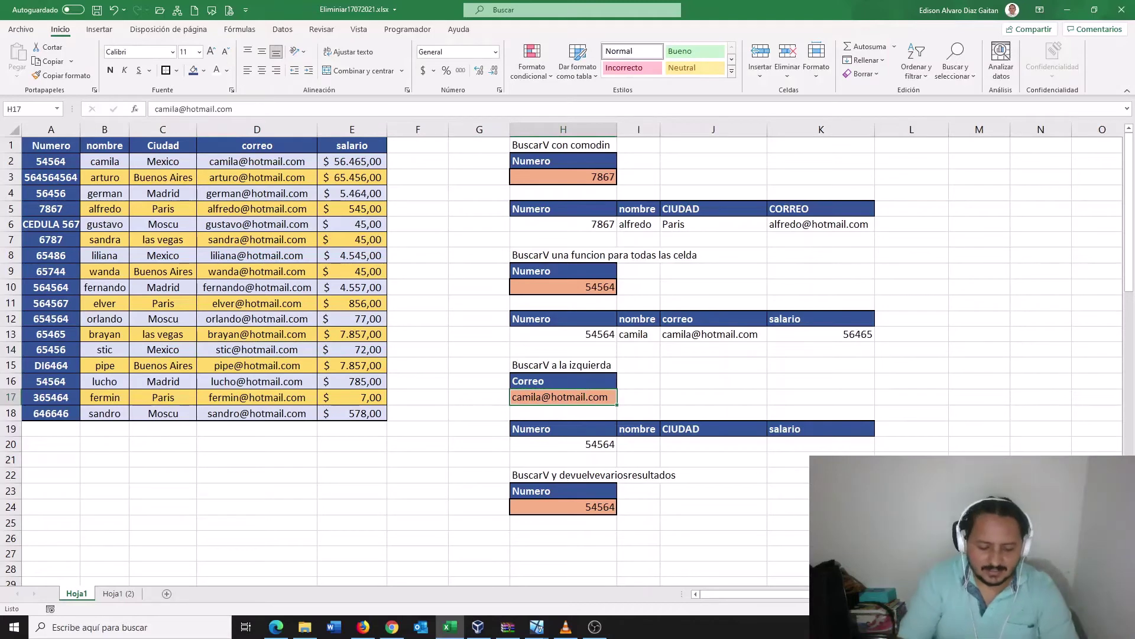
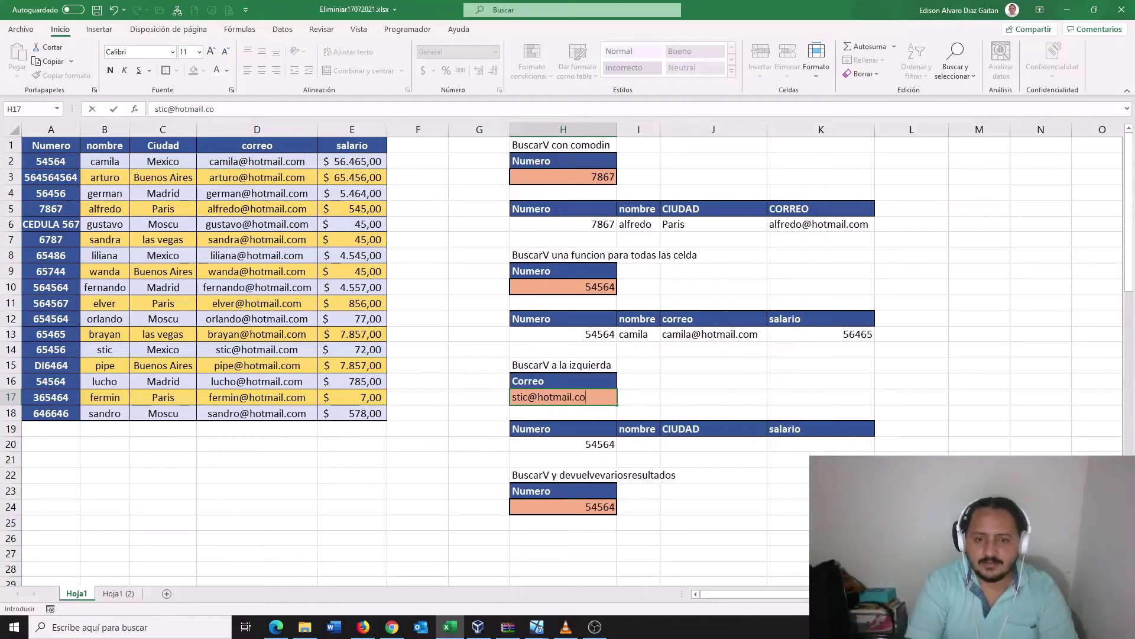
pyautogui.press('Return')
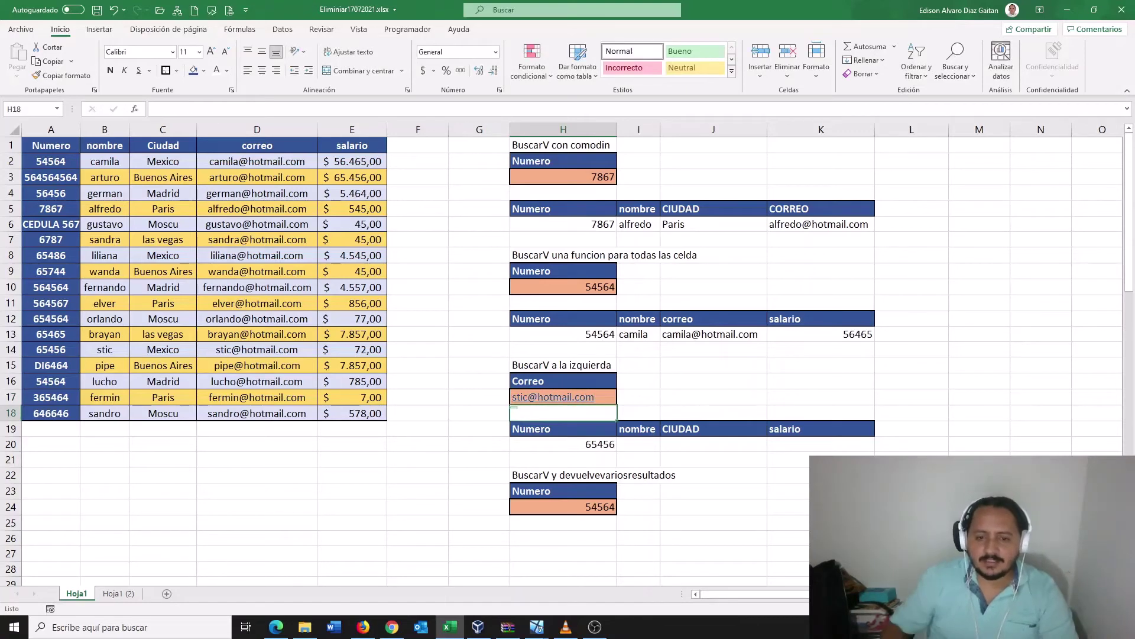
pyautogui.click(563, 444)
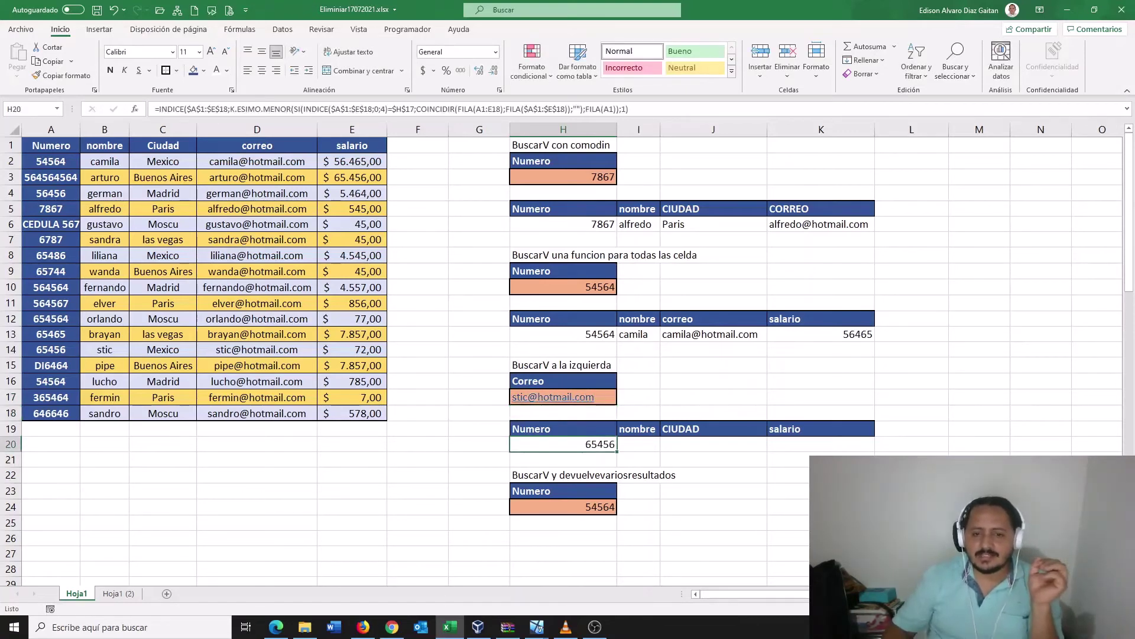
pyautogui.click(256, 350)
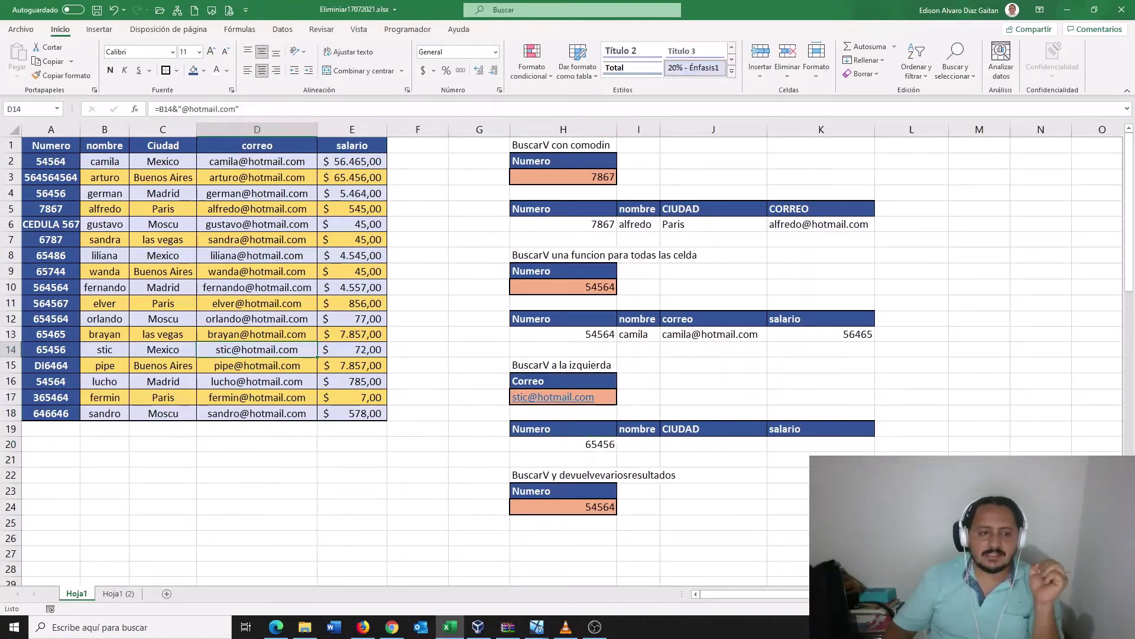
pyautogui.click(51, 350)
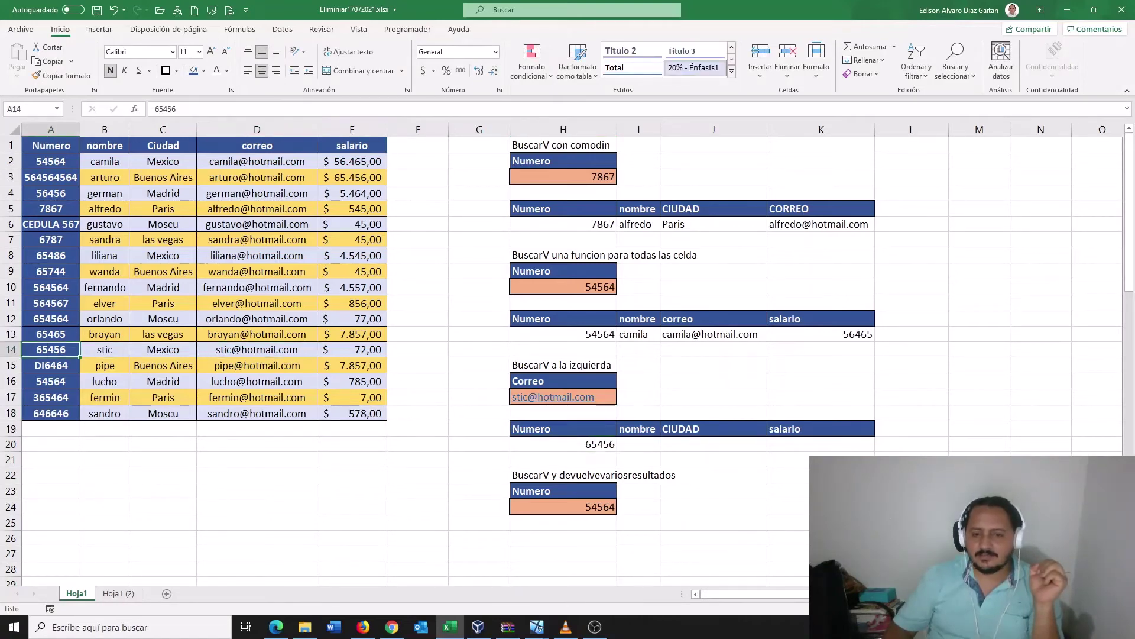
pyautogui.click(639, 445)
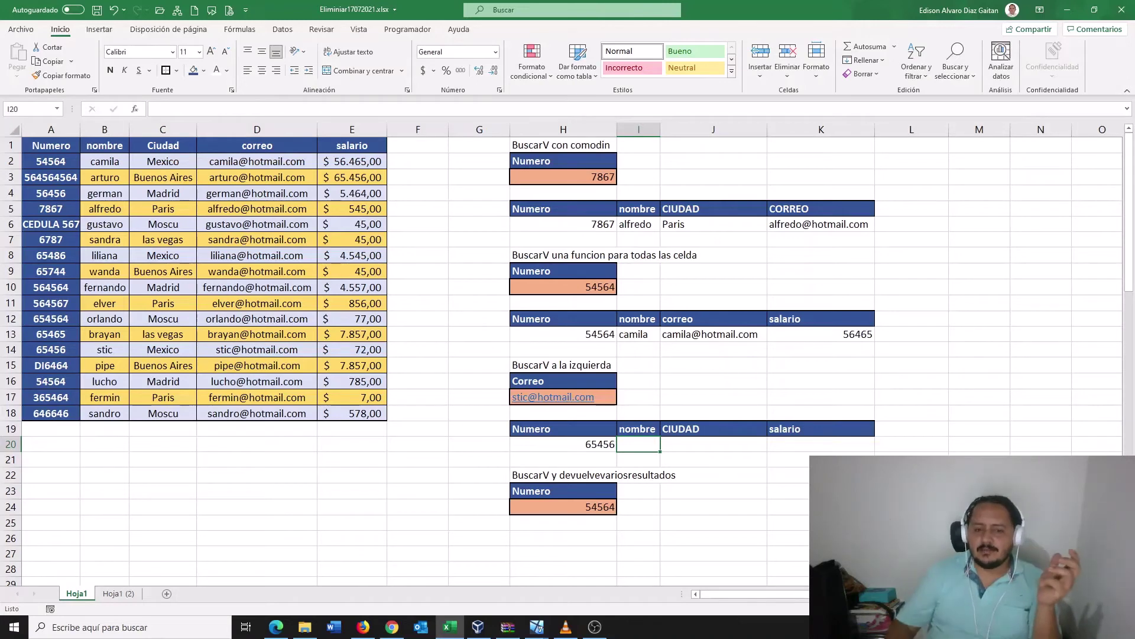
pyautogui.click(563, 444)
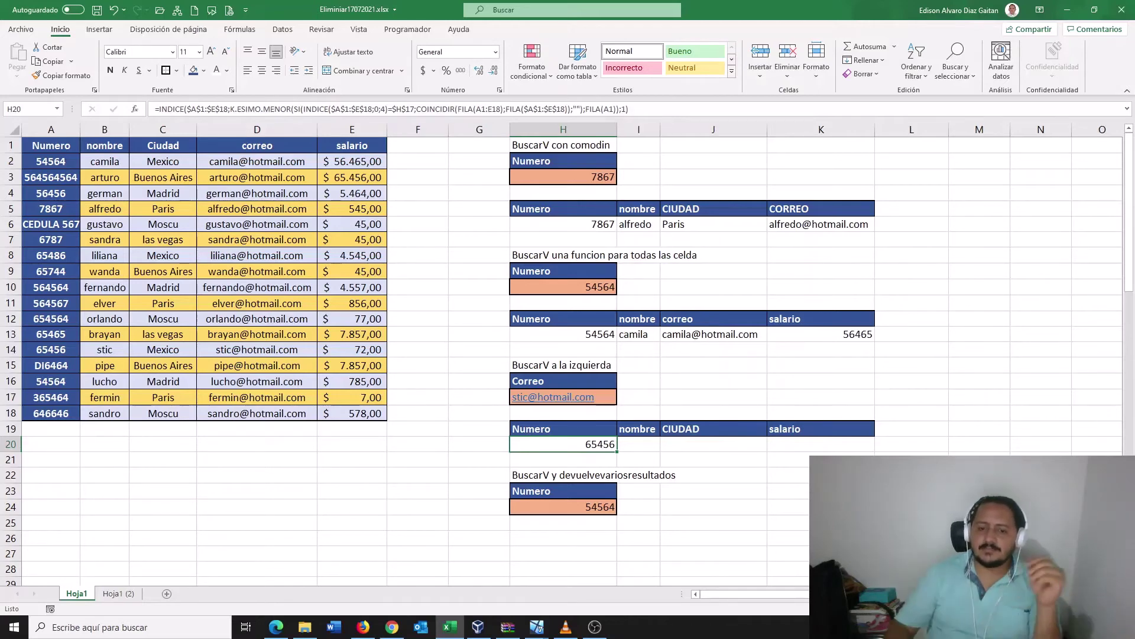
pyautogui.click(563, 506)
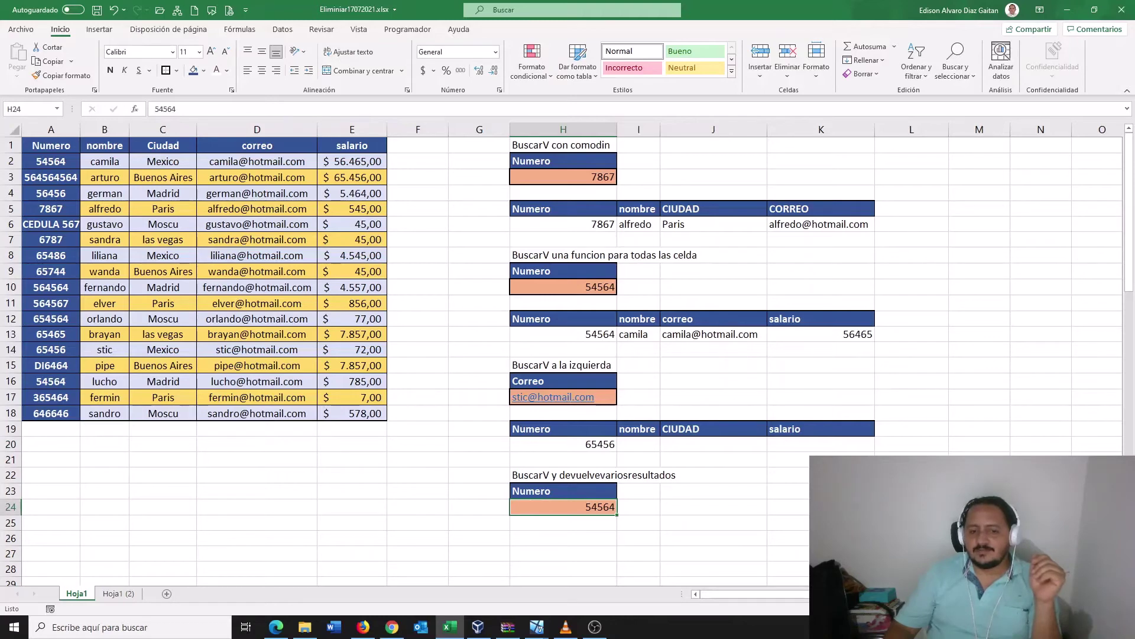
pyautogui.click(563, 522)
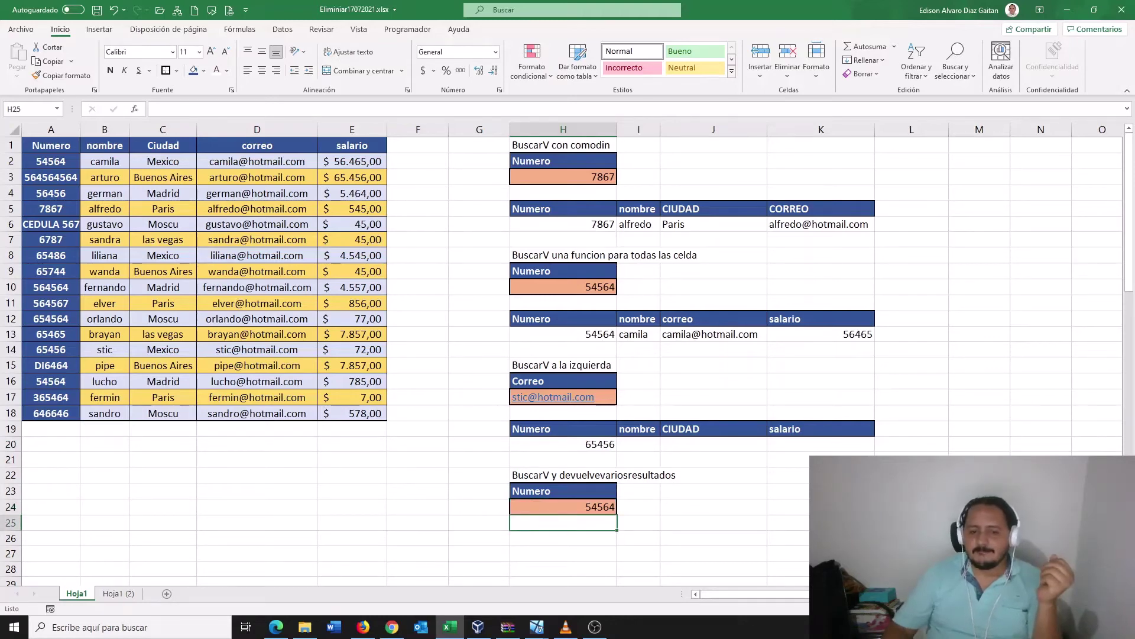
# Copy the Numero, nombre, CIUDAD, salario headers from H19:K19 into H26
pyautogui.moveTo(563, 429); pyautogui.dragTo(822, 429)
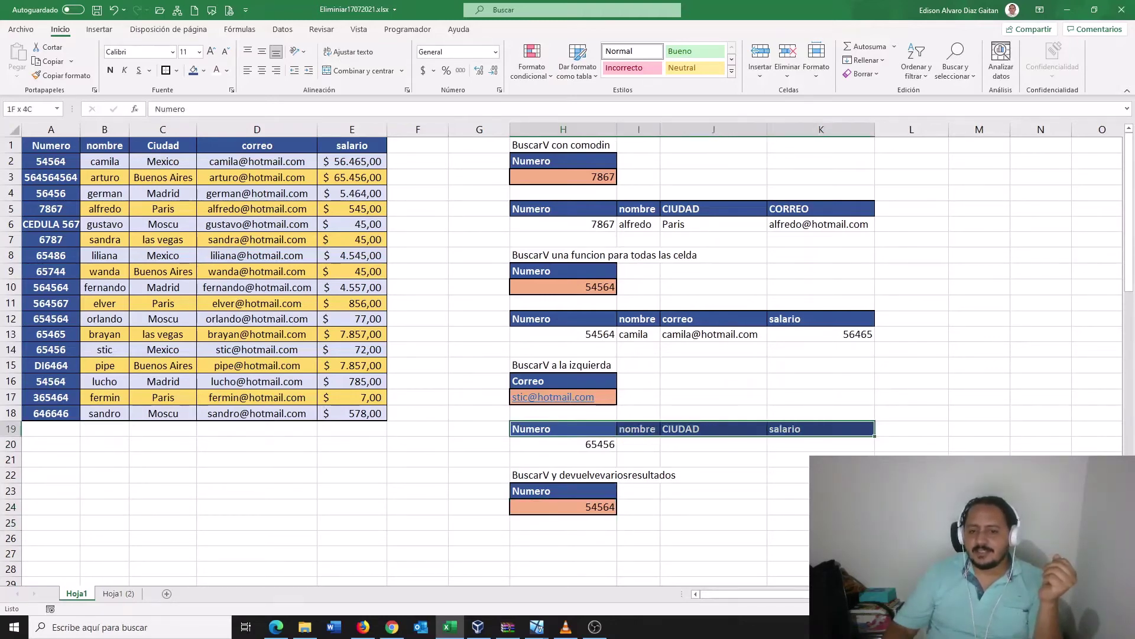
pyautogui.hotkey('ctrl', 'c')
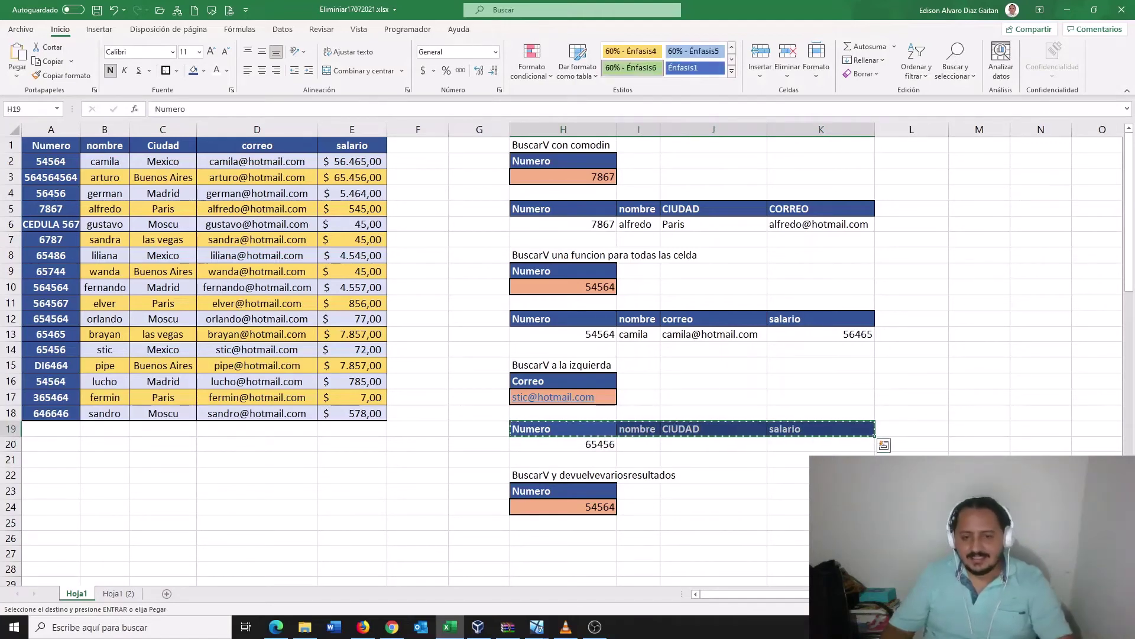
pyautogui.click(563, 538)
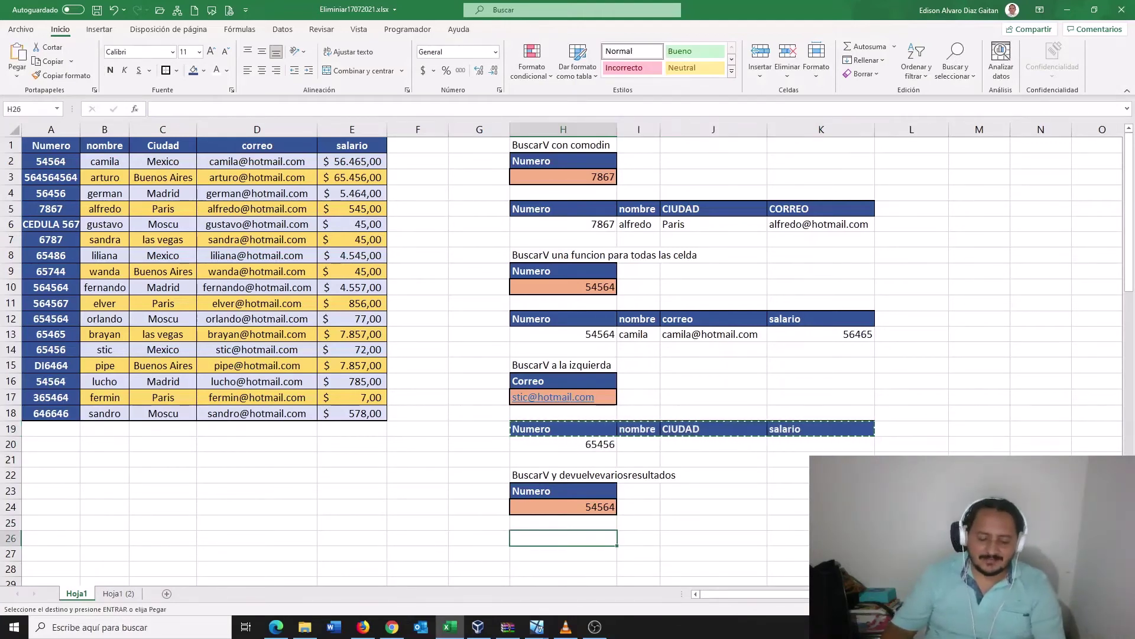
pyautogui.hotkey('ctrl', 'v')
pyautogui.click(638, 538)
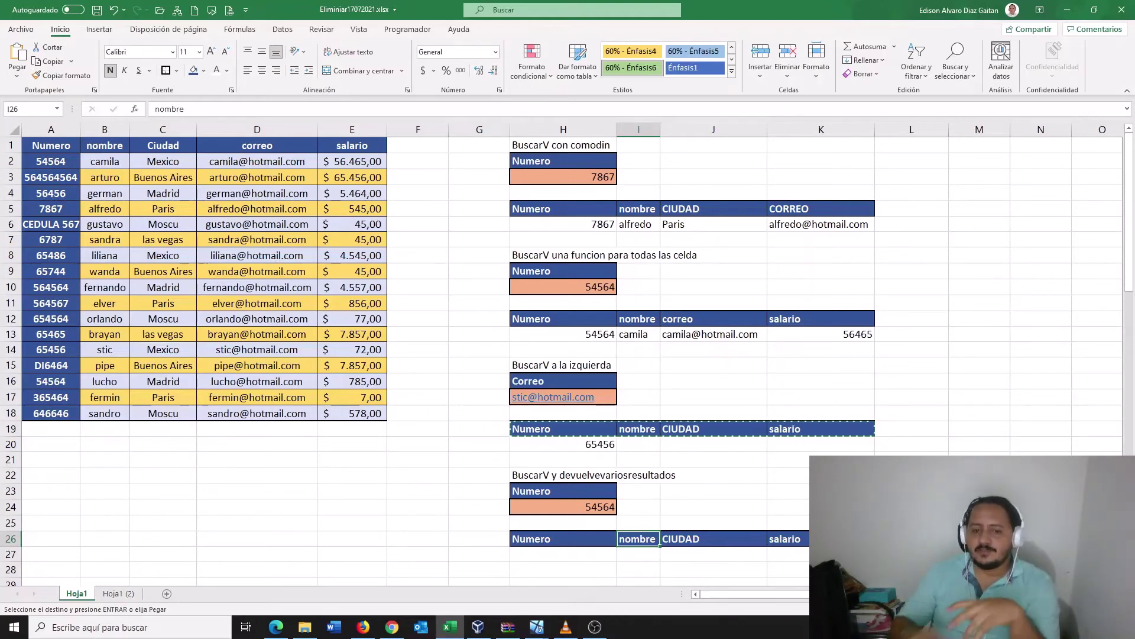
pyautogui.click(563, 507)
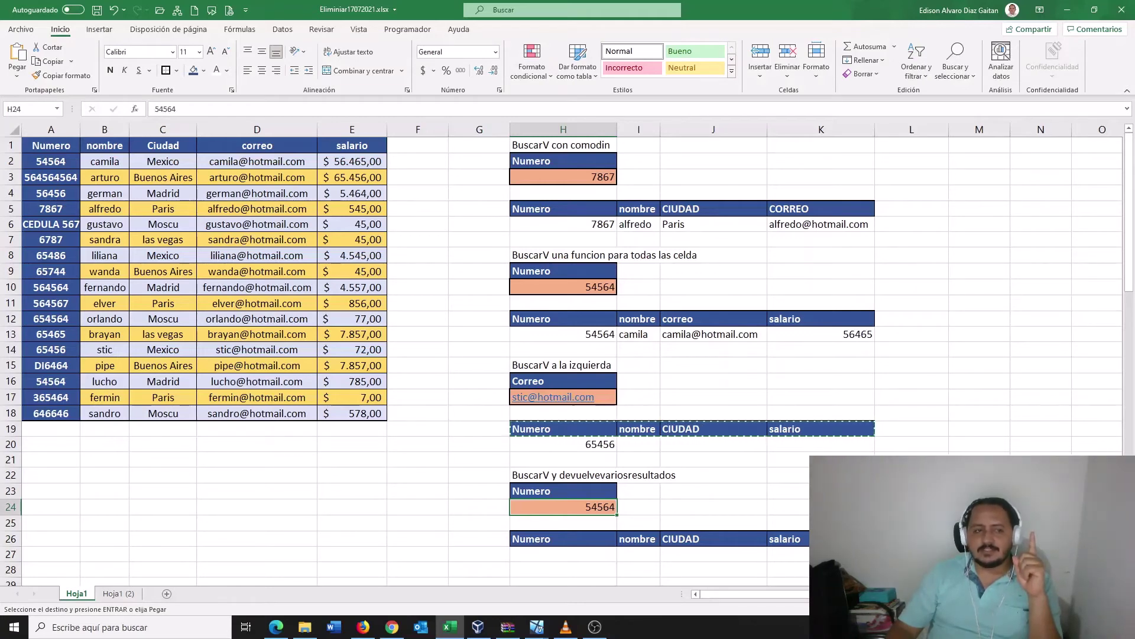
# Fill A2 gold and paste the gold 54564 cell into A10 and A16
pyautogui.click(51, 161)
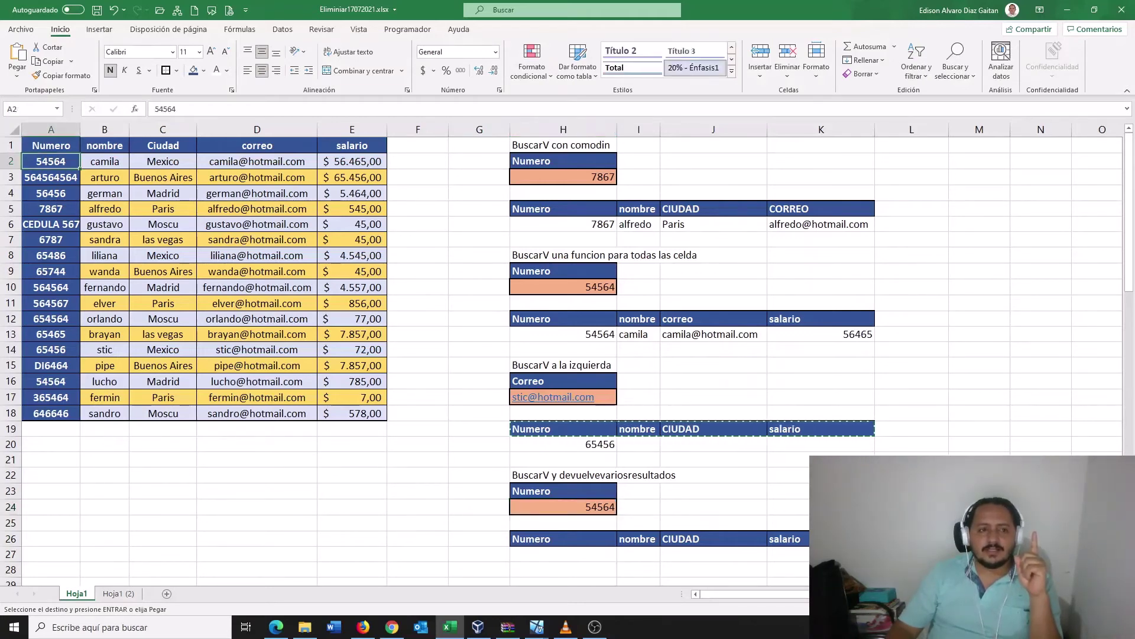
pyautogui.click(204, 70)
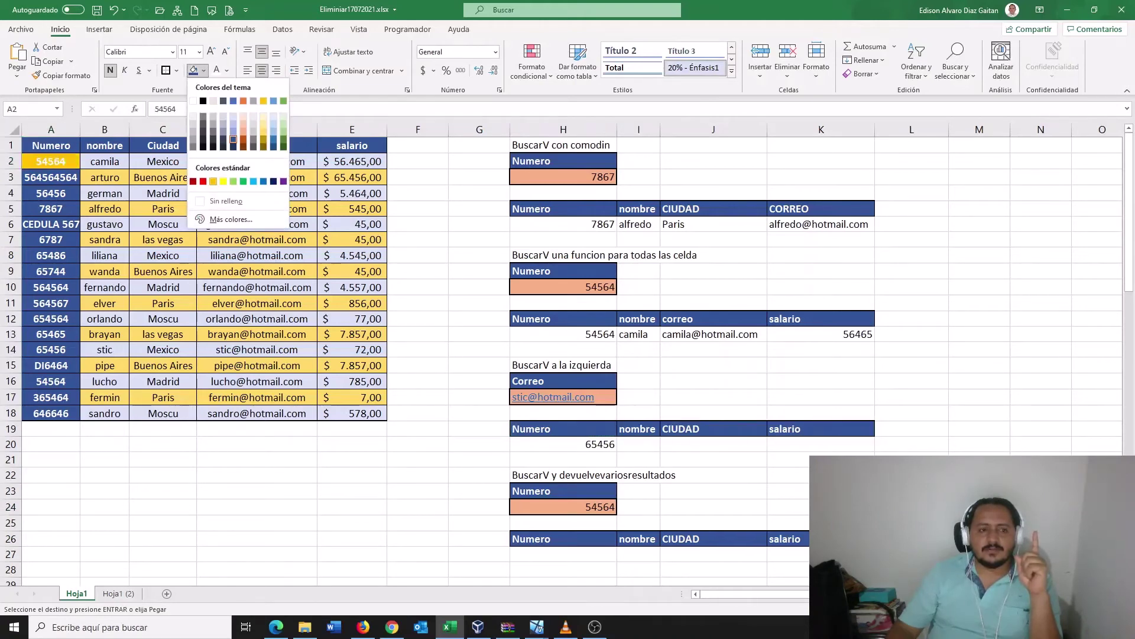
pyautogui.click(213, 181)
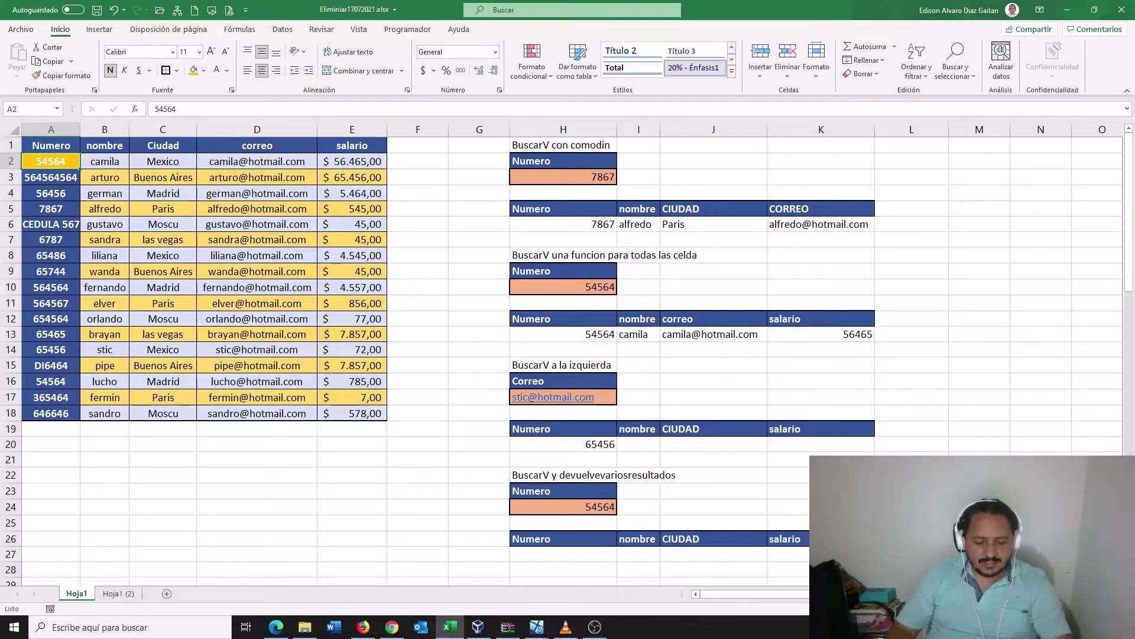
pyautogui.hotkey('ctrl', 'c')
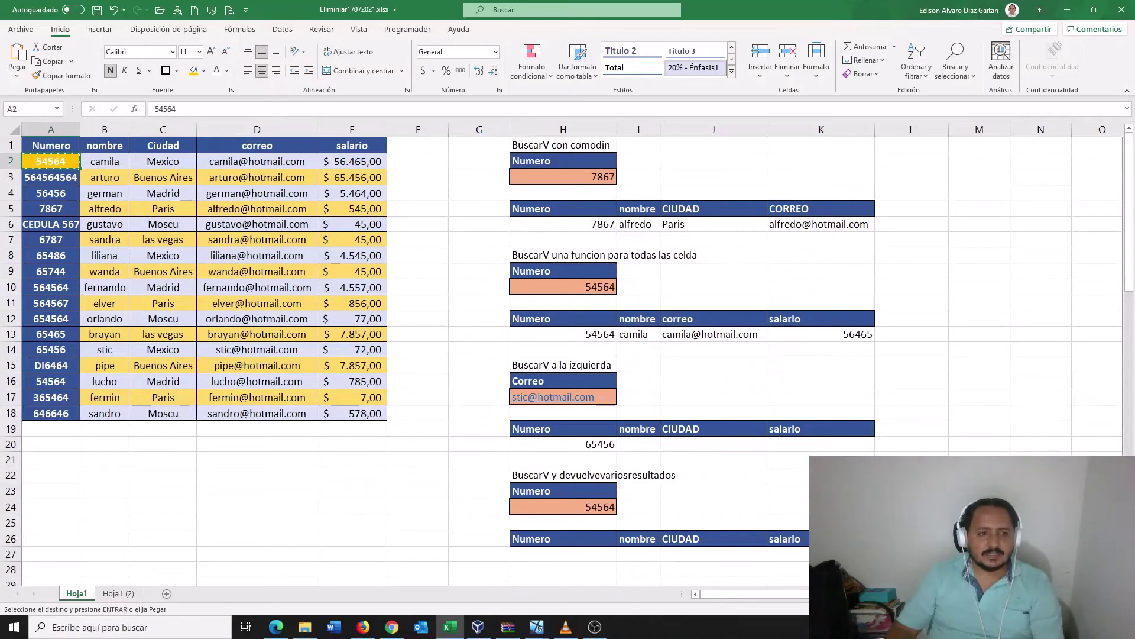
pyautogui.click(51, 287)
pyautogui.hotkey('ctrl', 'v')
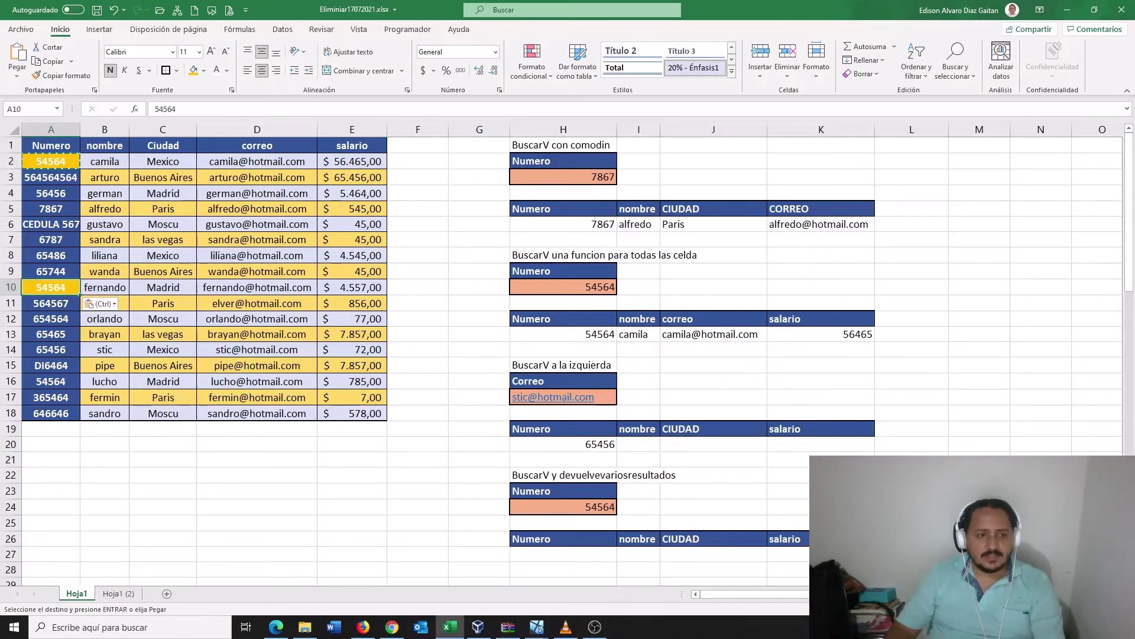
pyautogui.click(51, 349)
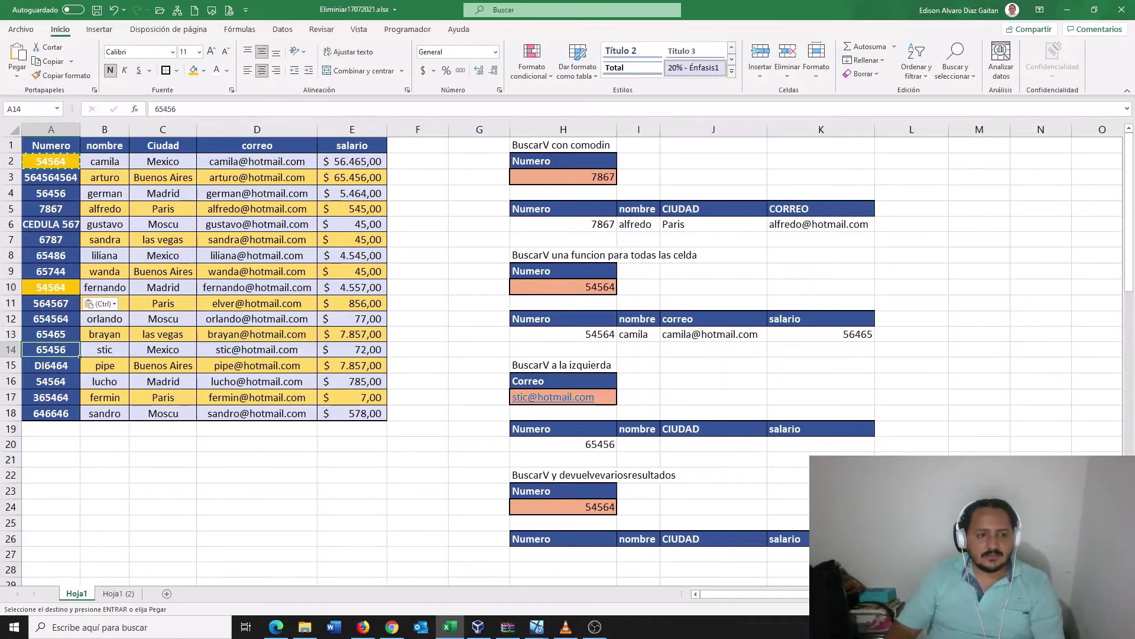
pyautogui.click(51, 365)
pyautogui.click(51, 381)
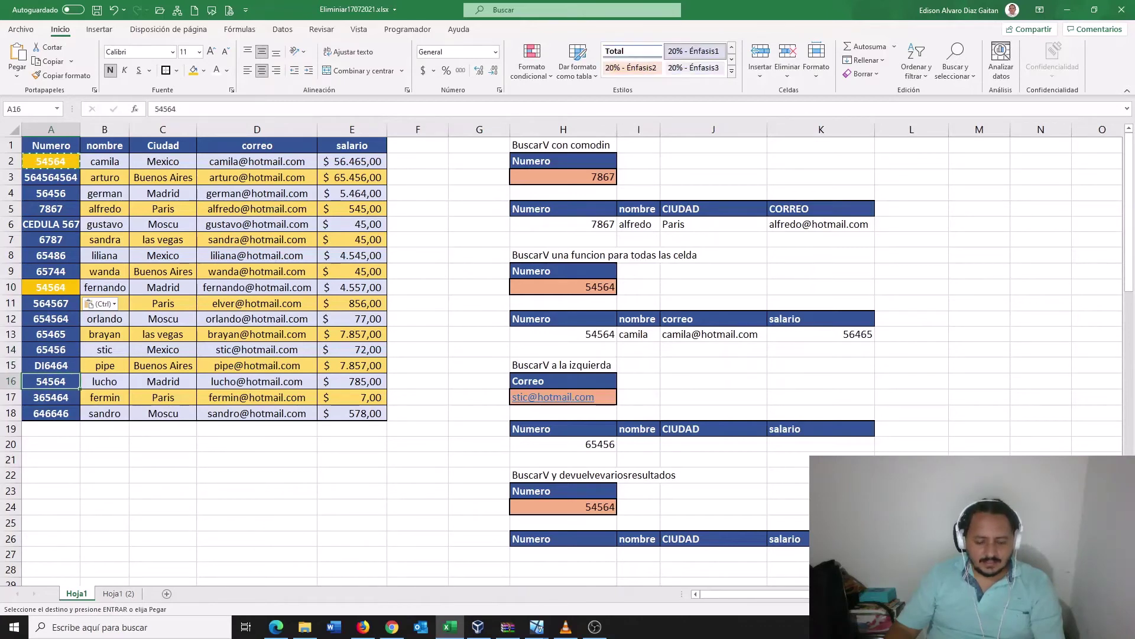
pyautogui.hotkey('ctrl', 'v')
# Compare the records and select the matching fernando and lucho rows 10 and 16
pyautogui.click(104, 365)
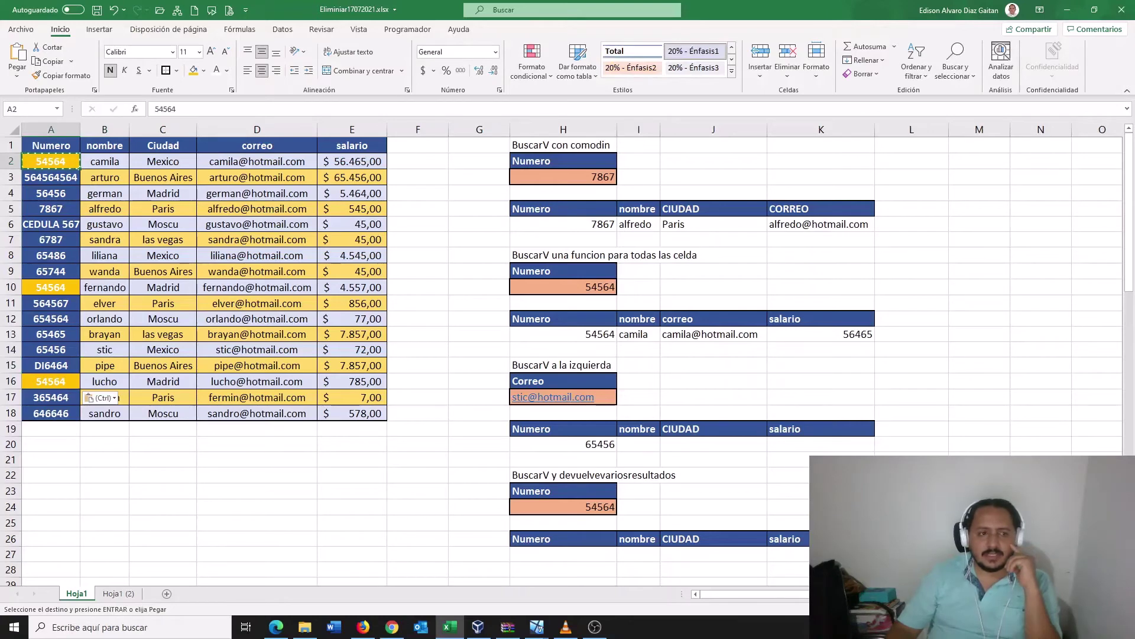
pyautogui.click(51, 177)
pyautogui.click(51, 161)
pyautogui.click(50, 287)
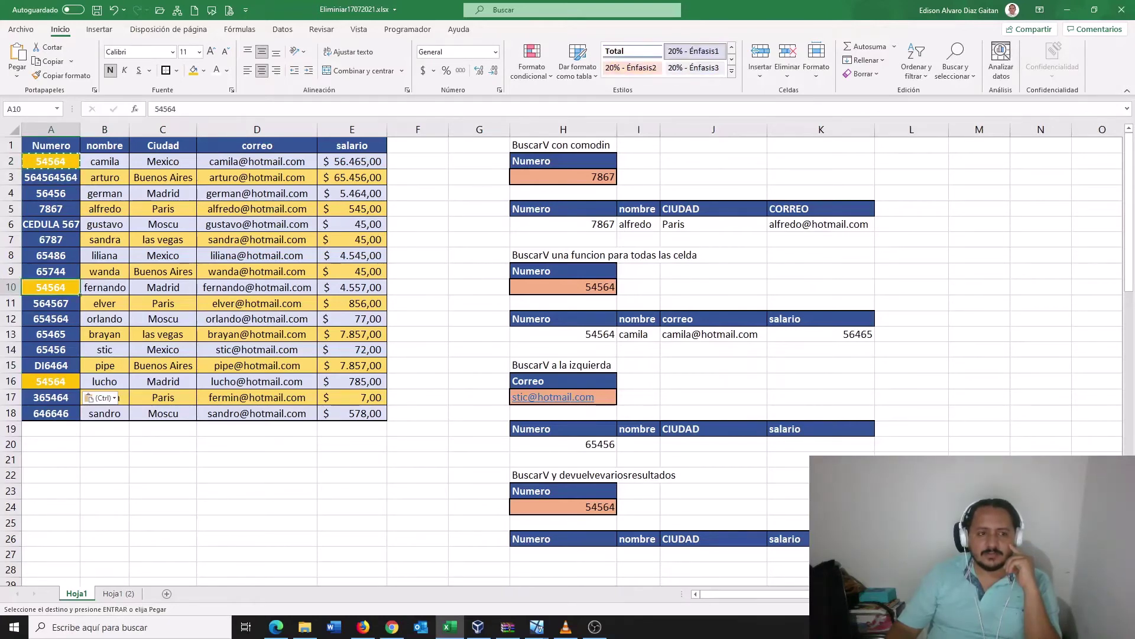
pyautogui.click(51, 161)
pyautogui.click(51, 303)
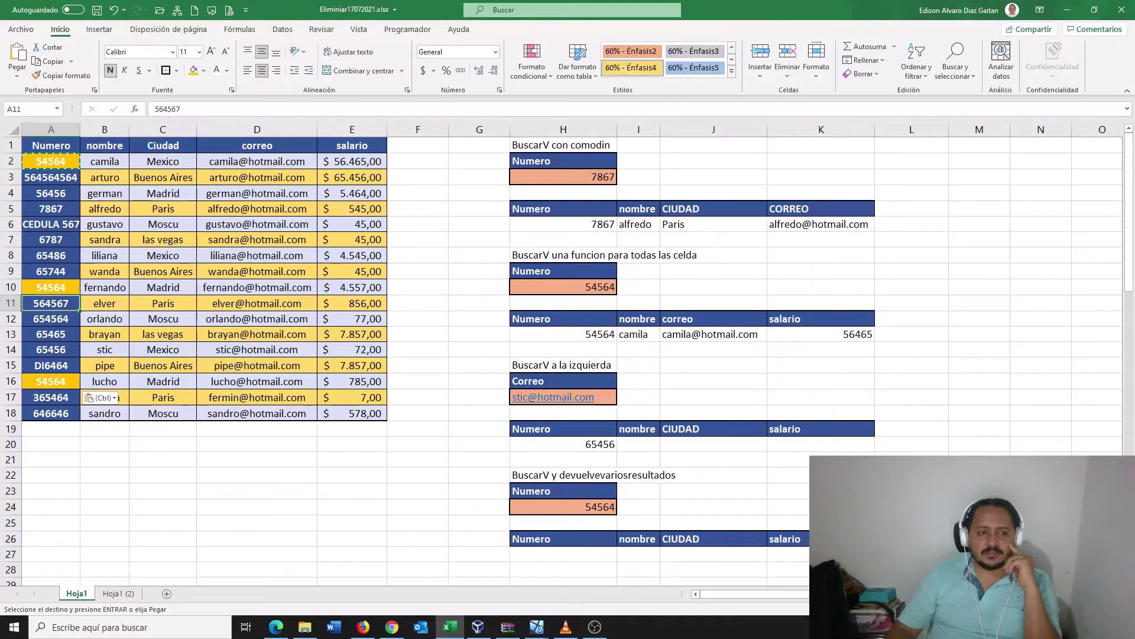
pyautogui.click(51, 381)
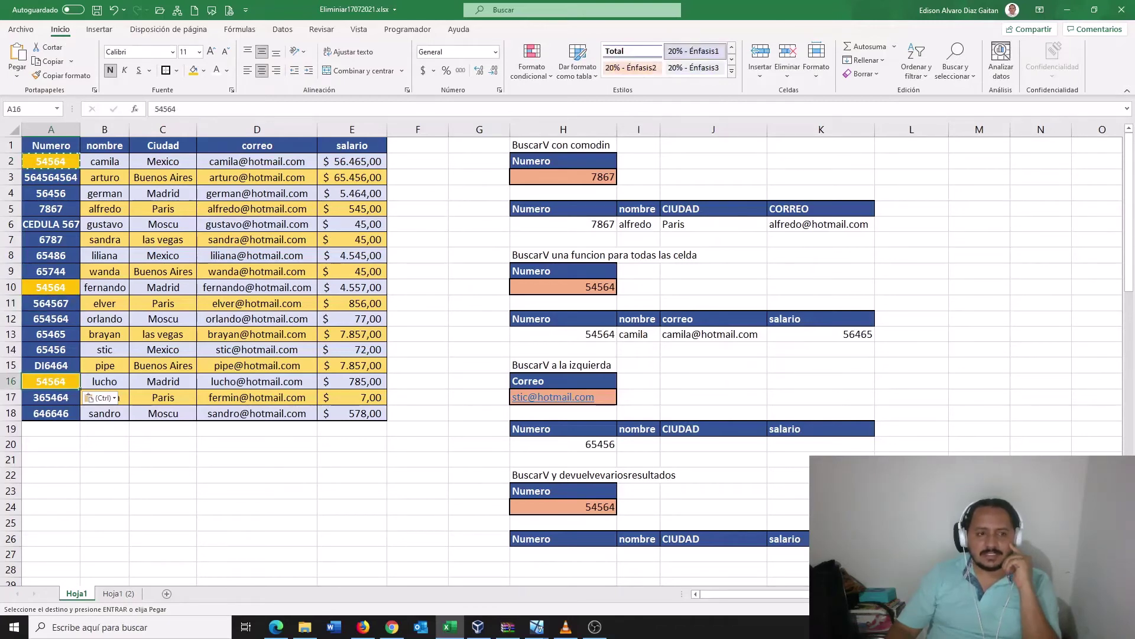
pyautogui.click(51, 161)
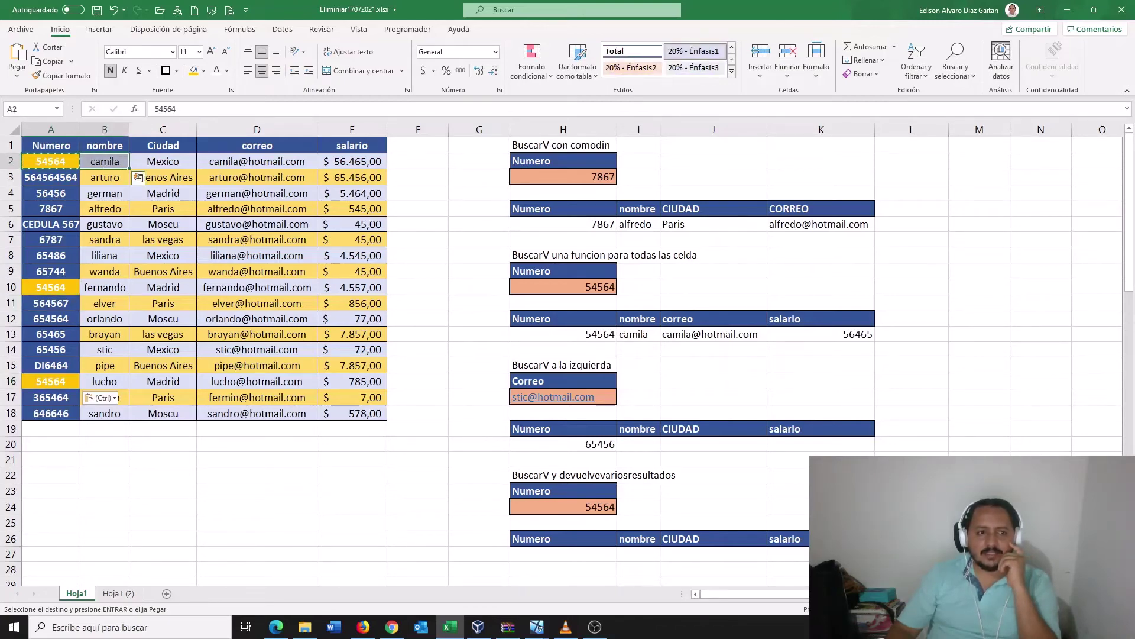
pyautogui.moveTo(51, 287); pyautogui.dragTo(105, 287)
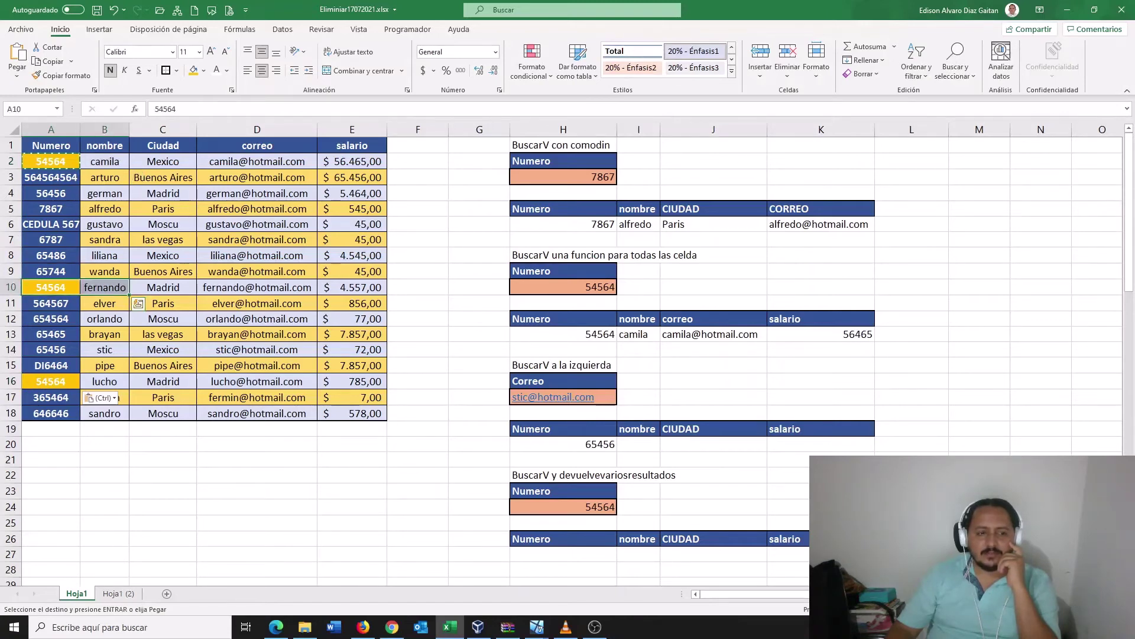
pyautogui.moveTo(51, 380); pyautogui.dragTo(104, 381)
pyautogui.click(105, 350)
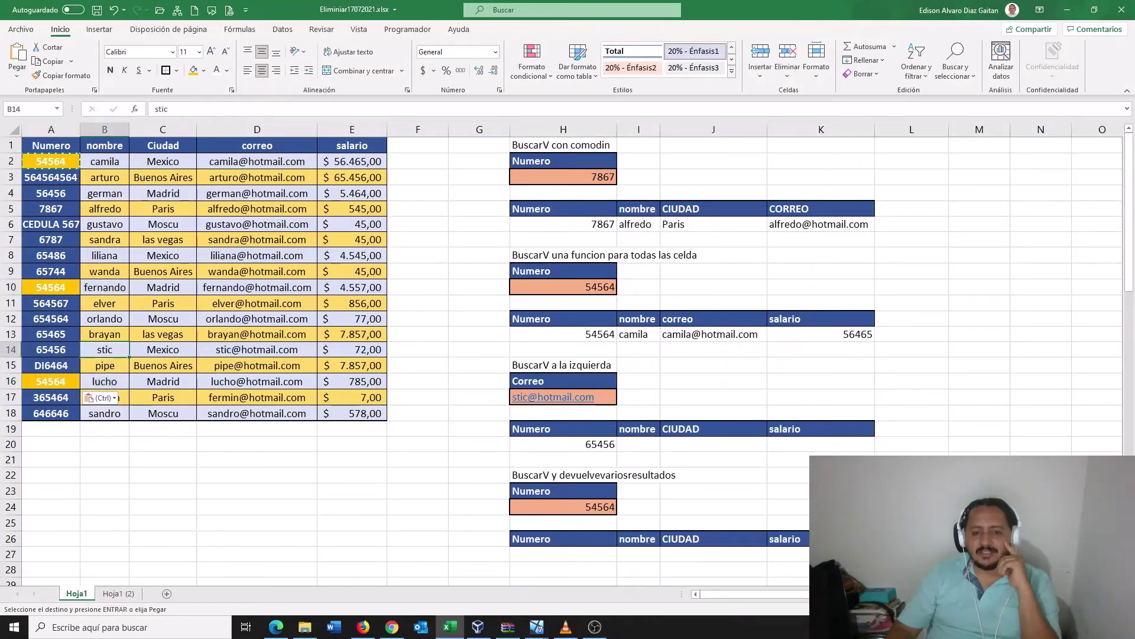
# In H27 begin =INDICE( over the absolute range $A$1:$E$18, followed by a semicolon
pyautogui.click(563, 554)
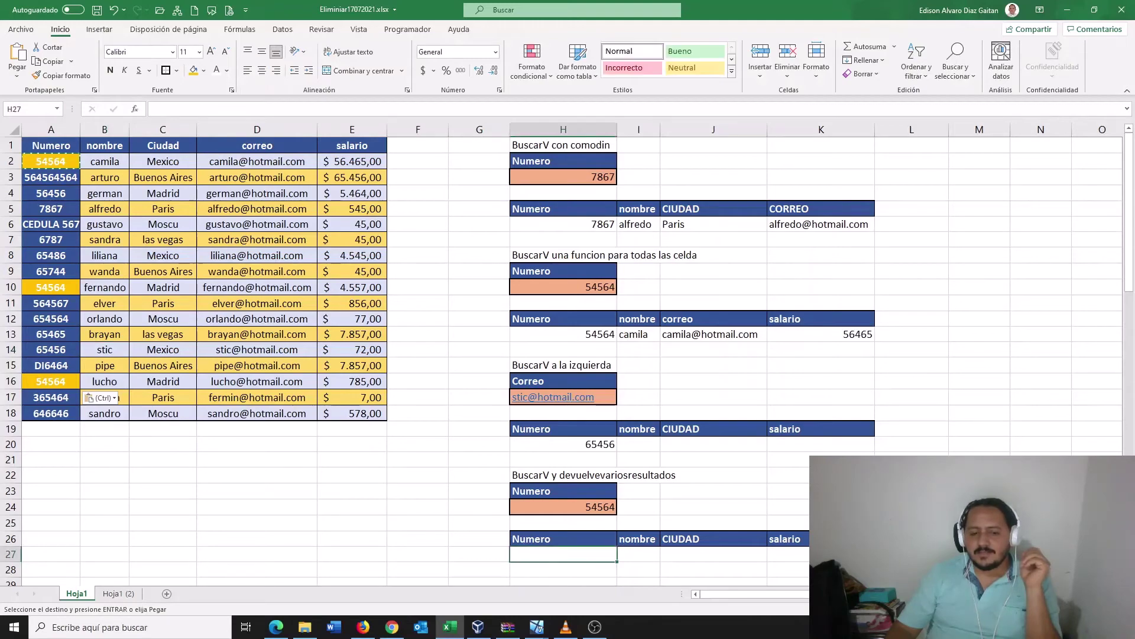
pyautogui.scroll(-1, 561, 355)
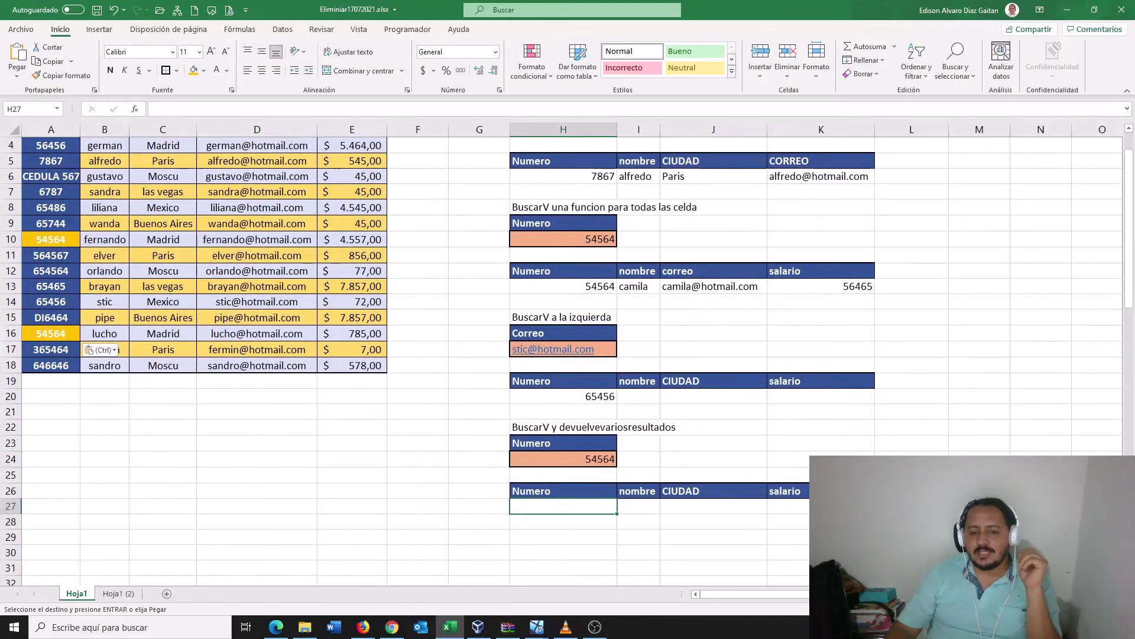
pyautogui.scroll(1, 562, 355)
pyautogui.scroll(-1, 562, 354)
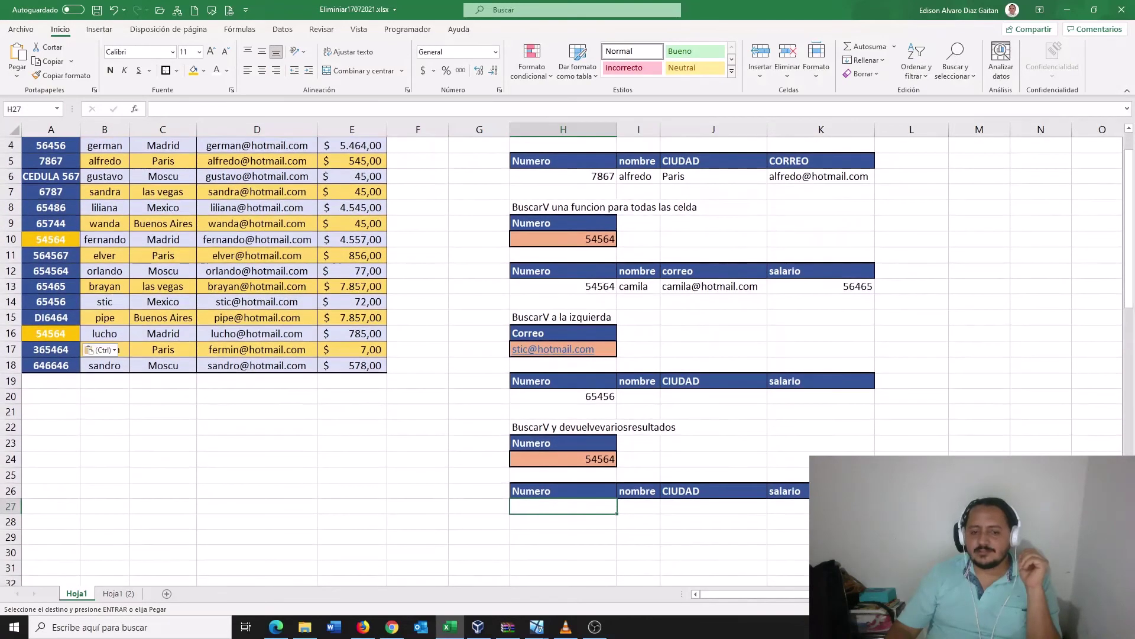
pyautogui.scroll(1, 562, 355)
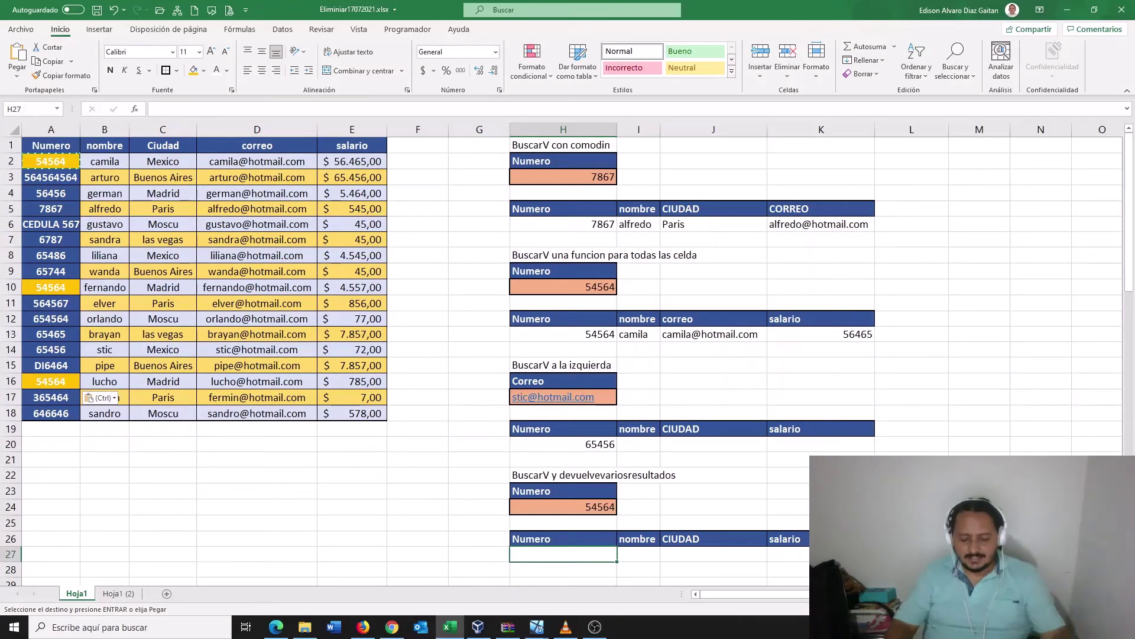
pyautogui.write('=')
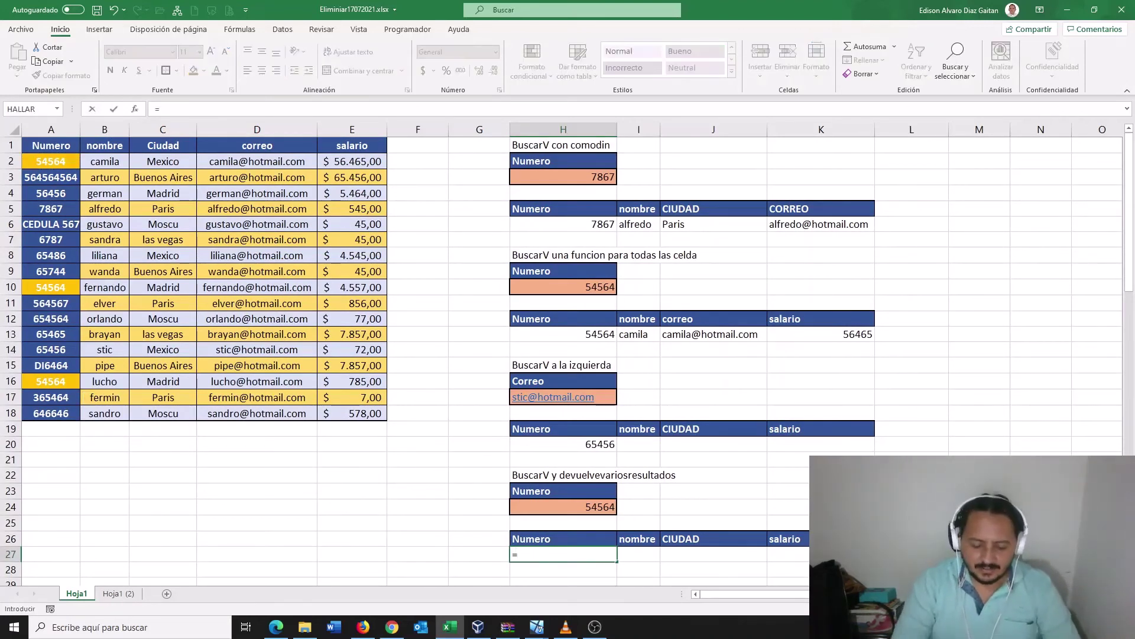
pyautogui.write('indi')
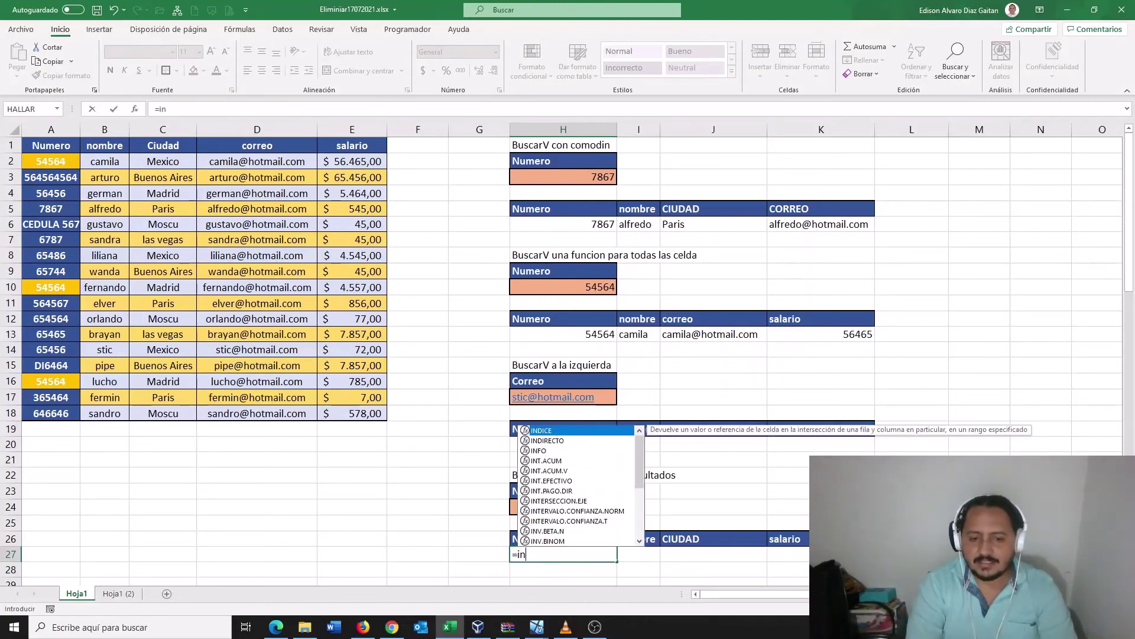
pyautogui.write('c')
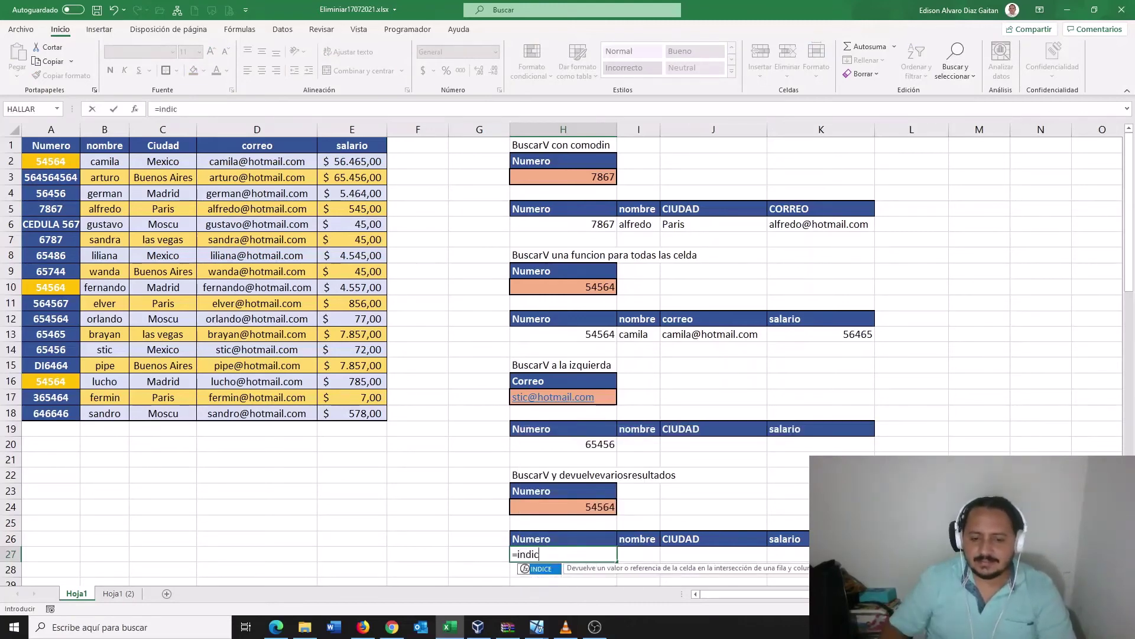
pyautogui.press('Tab')
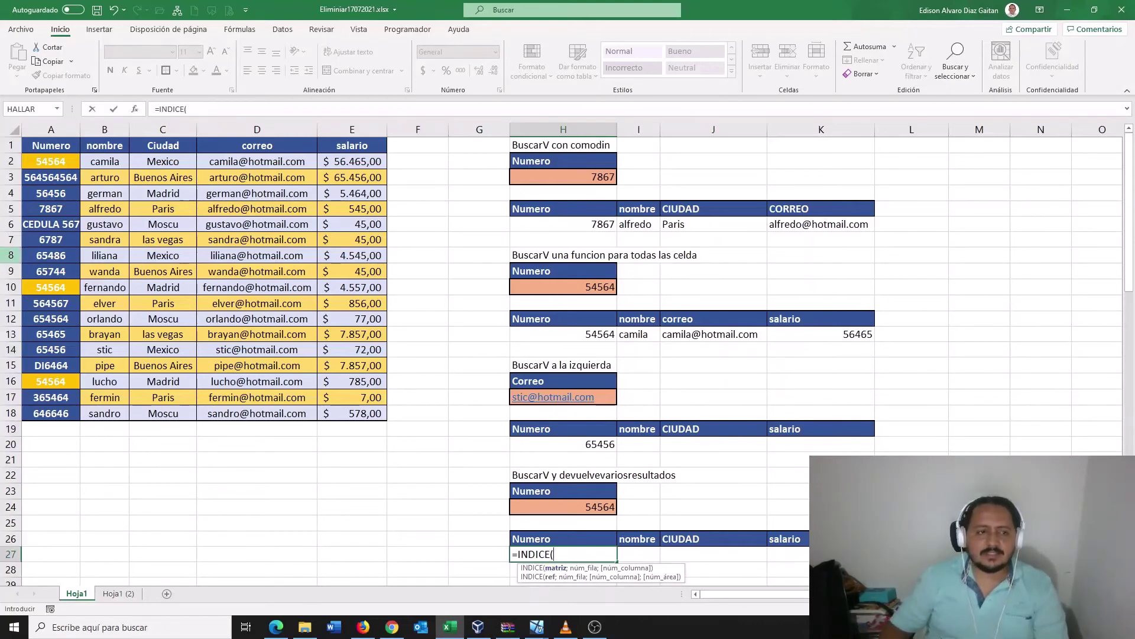
pyautogui.moveTo(51, 145); pyautogui.dragTo(354, 412)
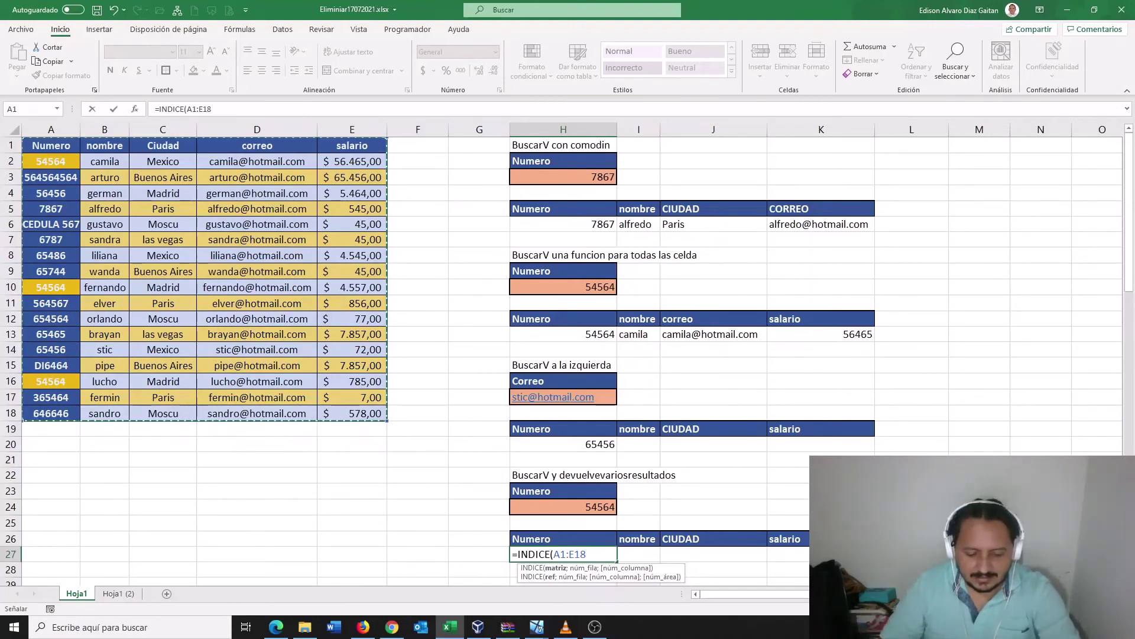
pyautogui.press('F4')
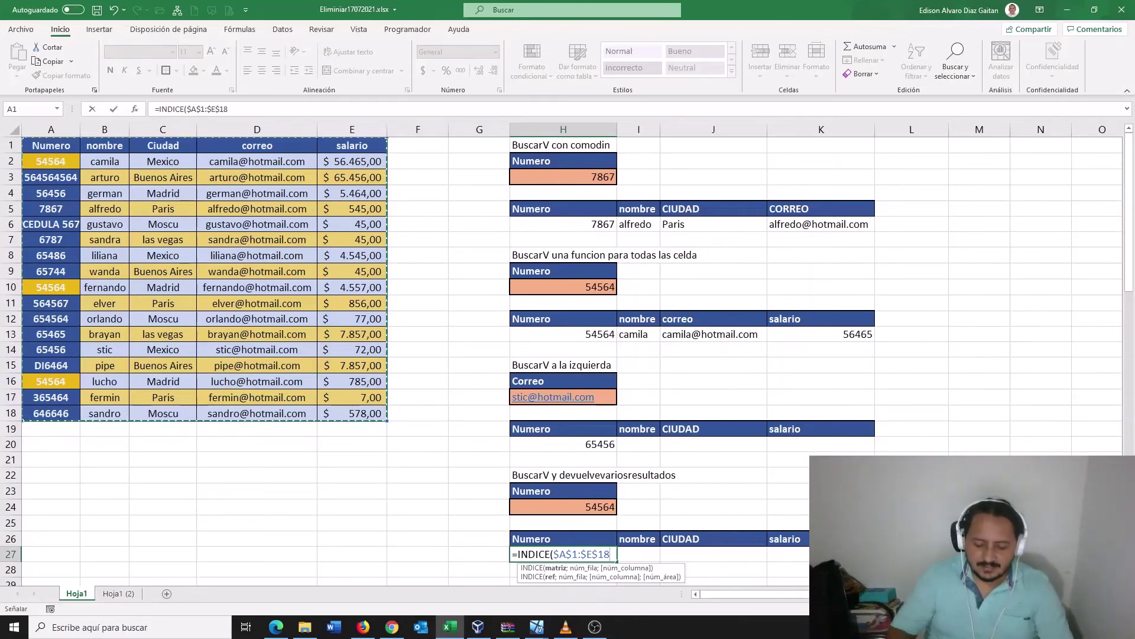
pyautogui.write(';')
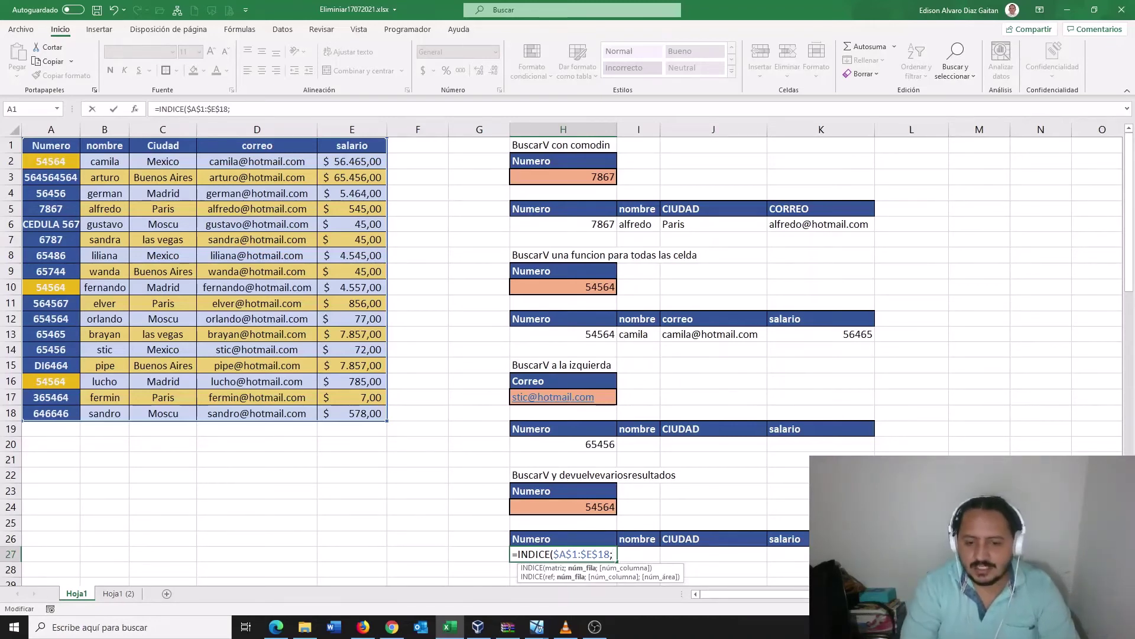
# Continue H27 with K.ESIMO.MENOR(SI(INDICE(A1:E18;0;1) to test the Numero column
pyautogui.write('k')
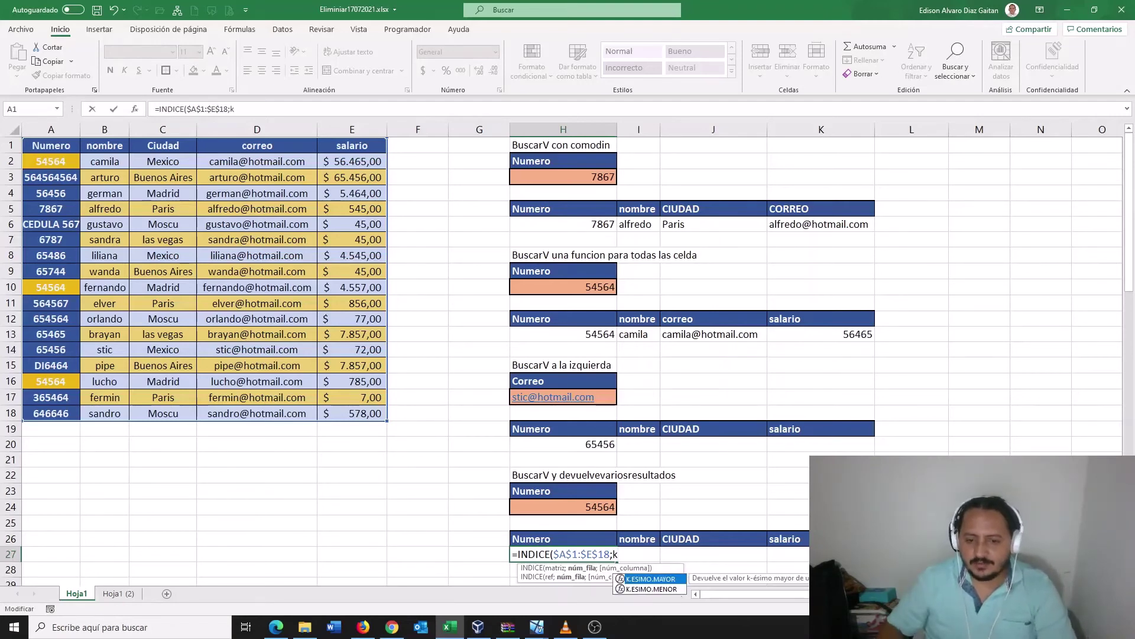
pyautogui.press('Down')
pyautogui.press('Tab')
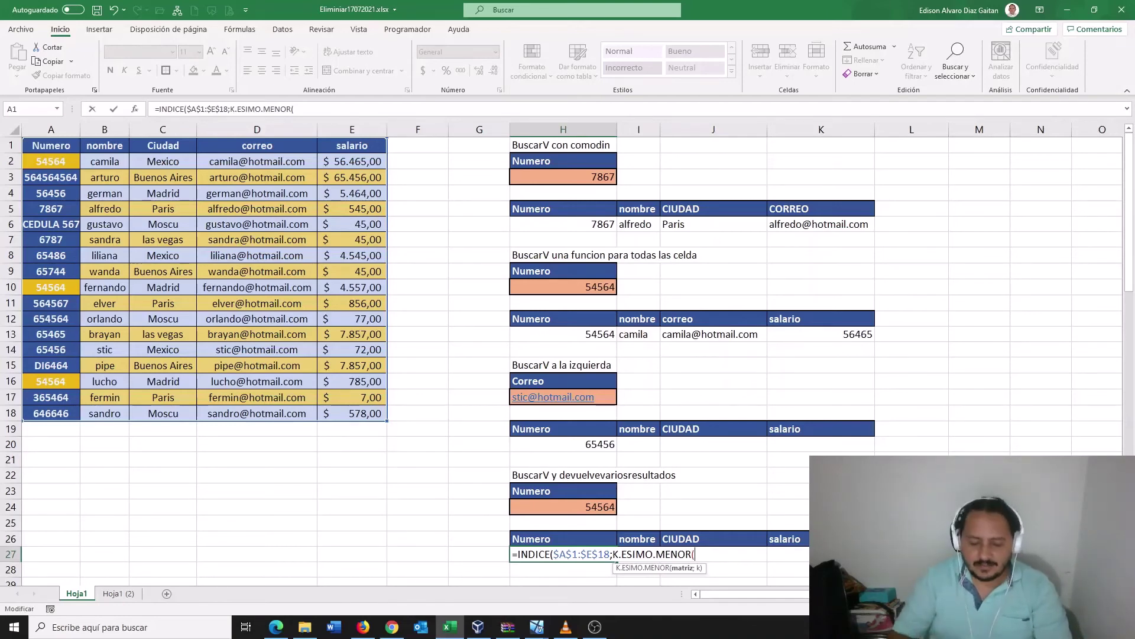
pyautogui.write('si')
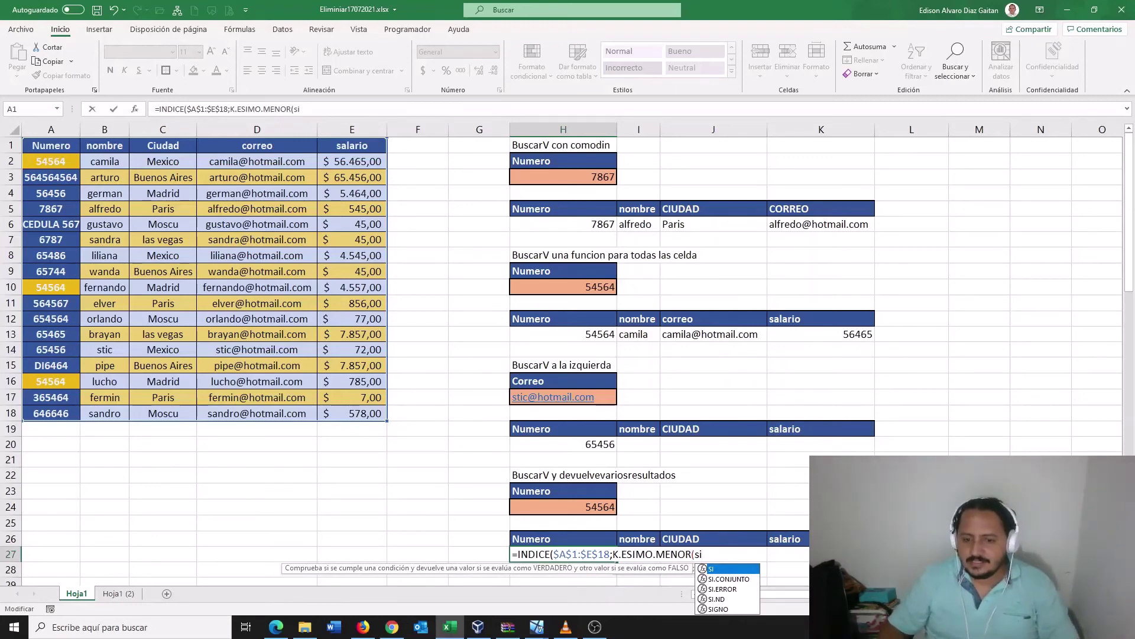
pyautogui.press('Tab')
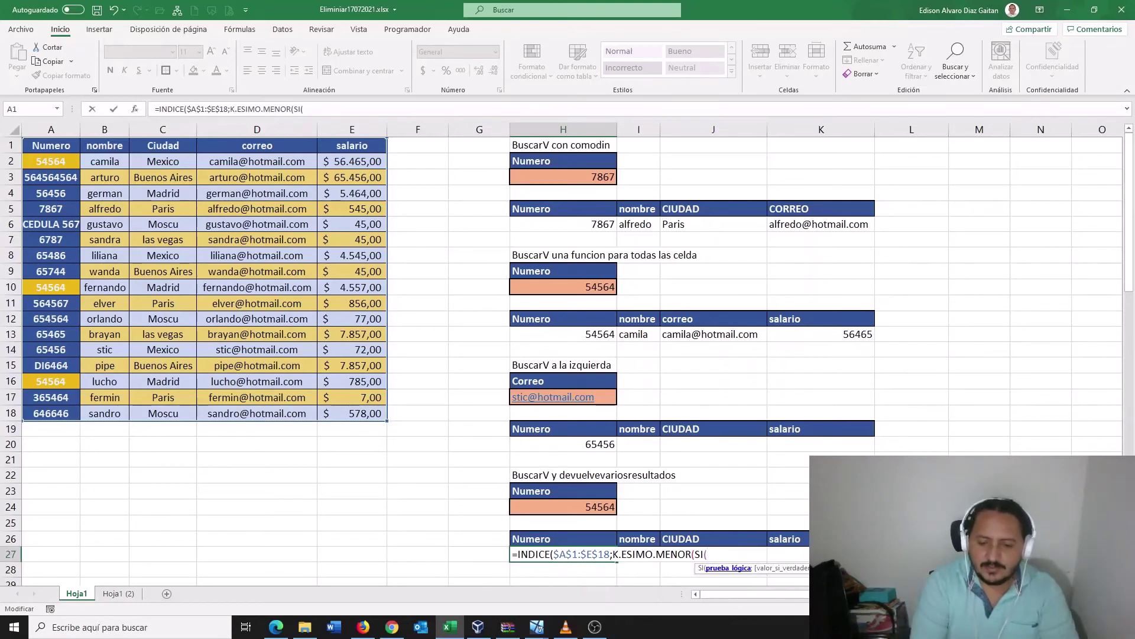
pyautogui.write('indi')
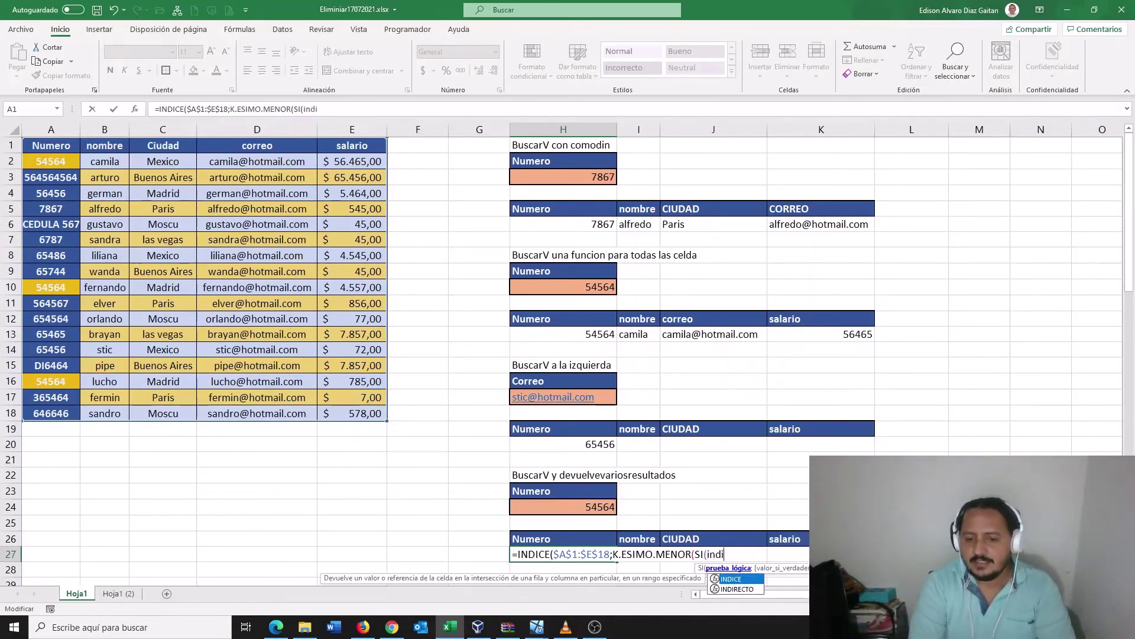
pyautogui.press('Tab')
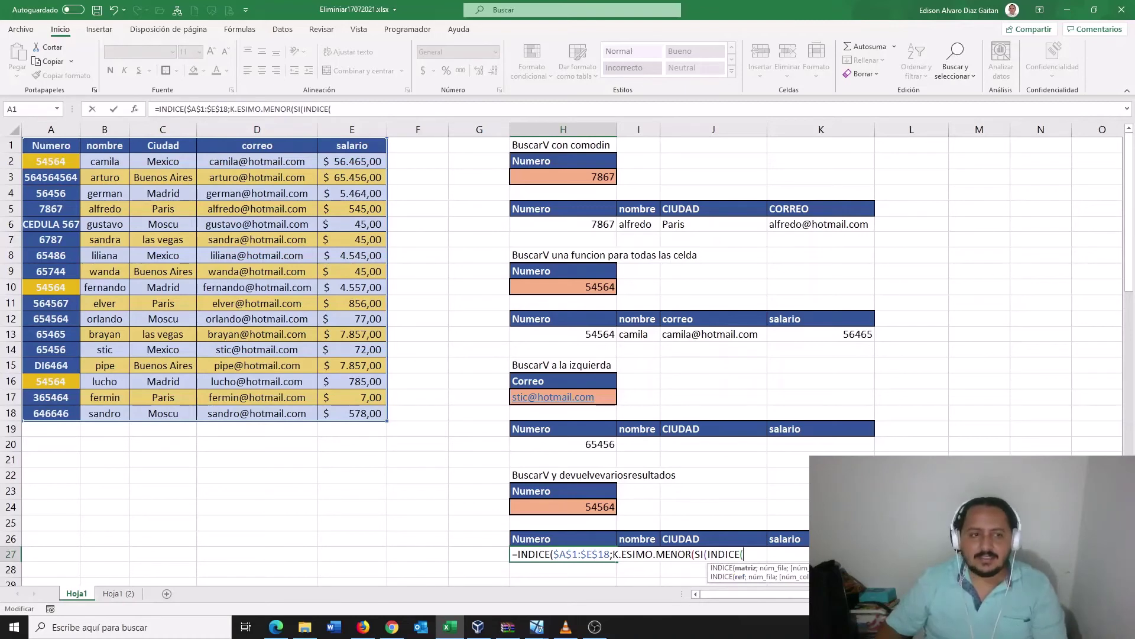
pyautogui.moveTo(51, 146)
pyautogui.mouseDown()
pyautogui.moveTo(382, 401)
pyautogui.moveTo(381, 414)
pyautogui.mouseUp()
pyautogui.write(';0')
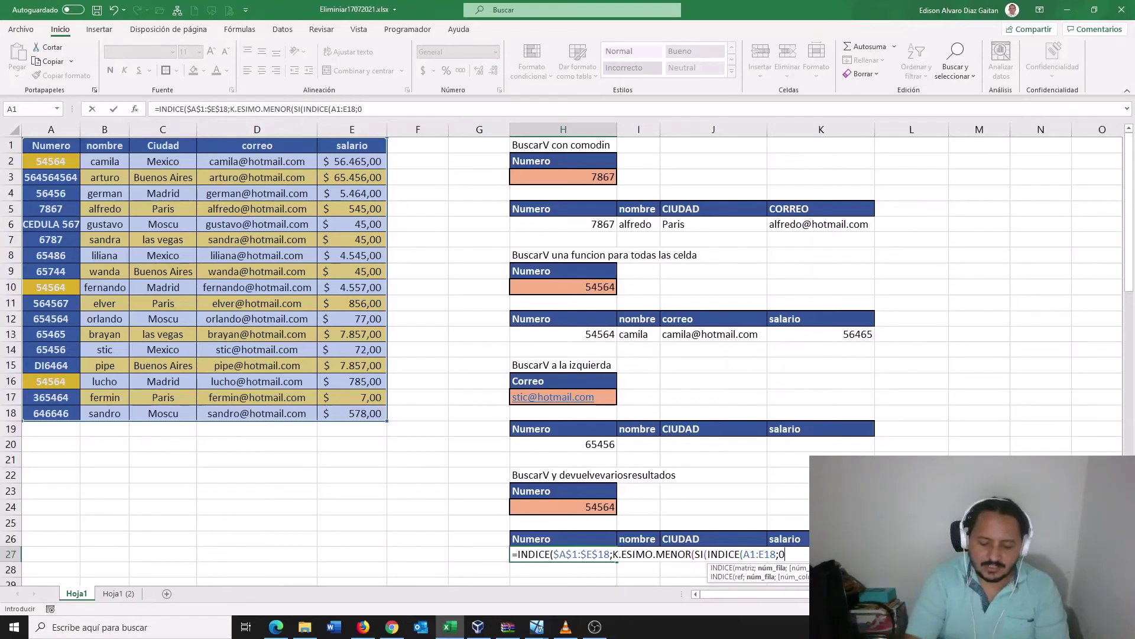
pyautogui.write(';')
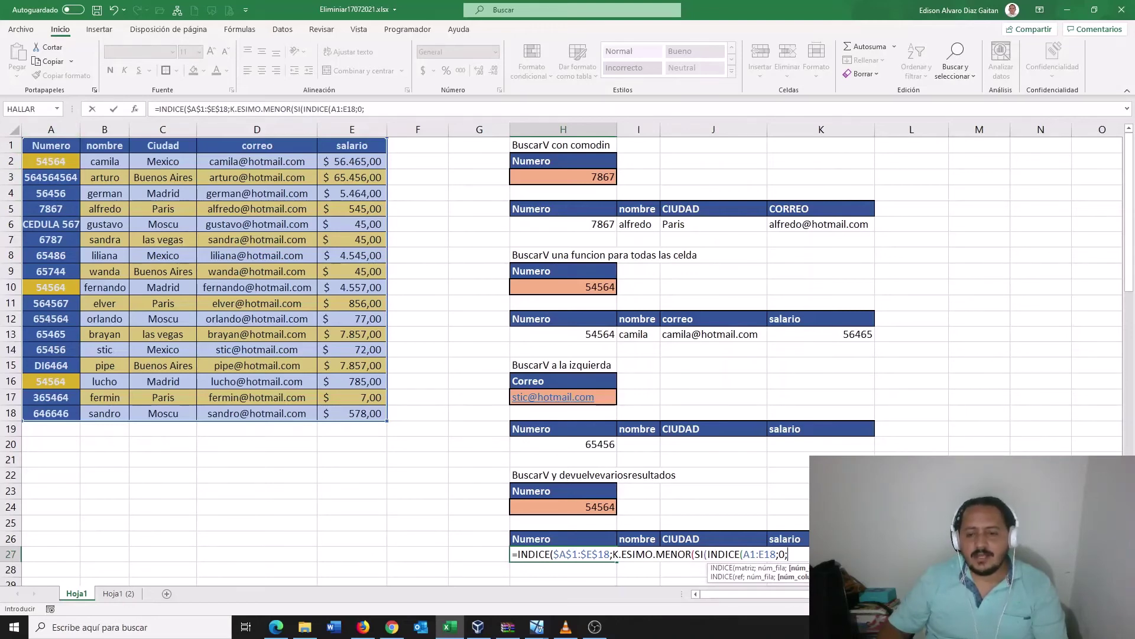
pyautogui.write('1')
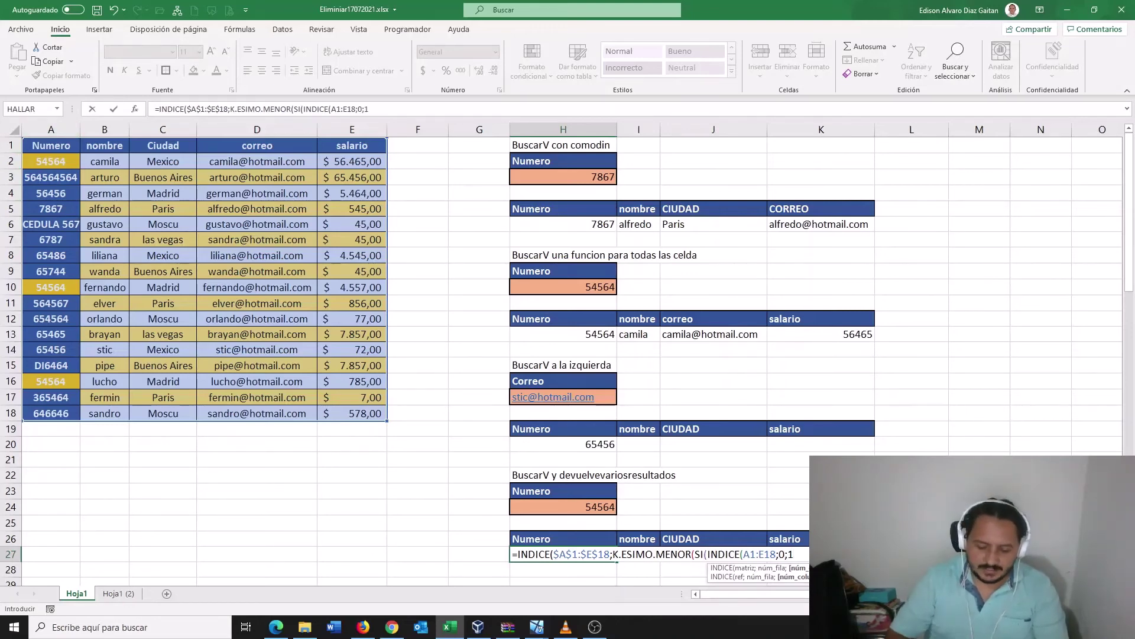
pyautogui.write(')=')
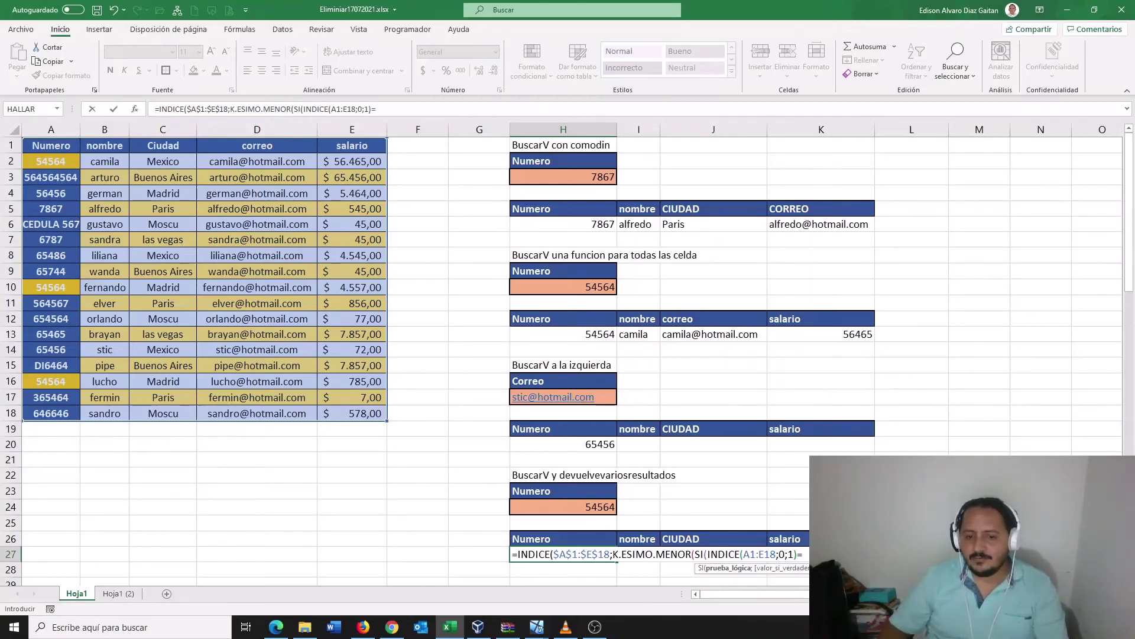
# Compare the Numero column against $H$24 and start COINCIDIR as SI's true result
pyautogui.click(563, 507)
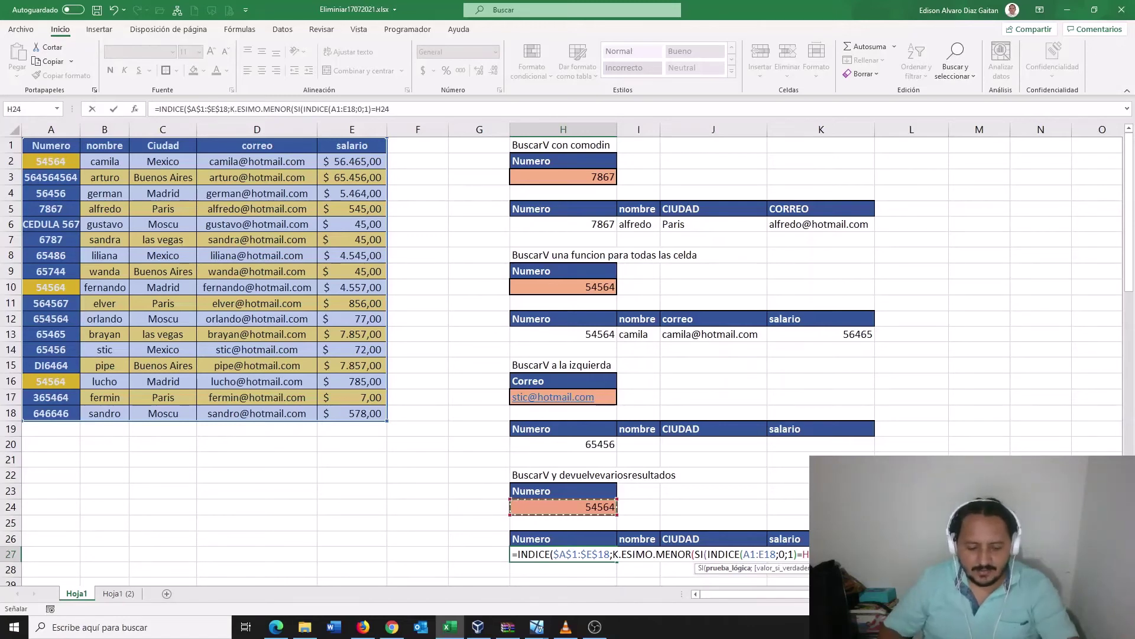
pyautogui.press('F4')
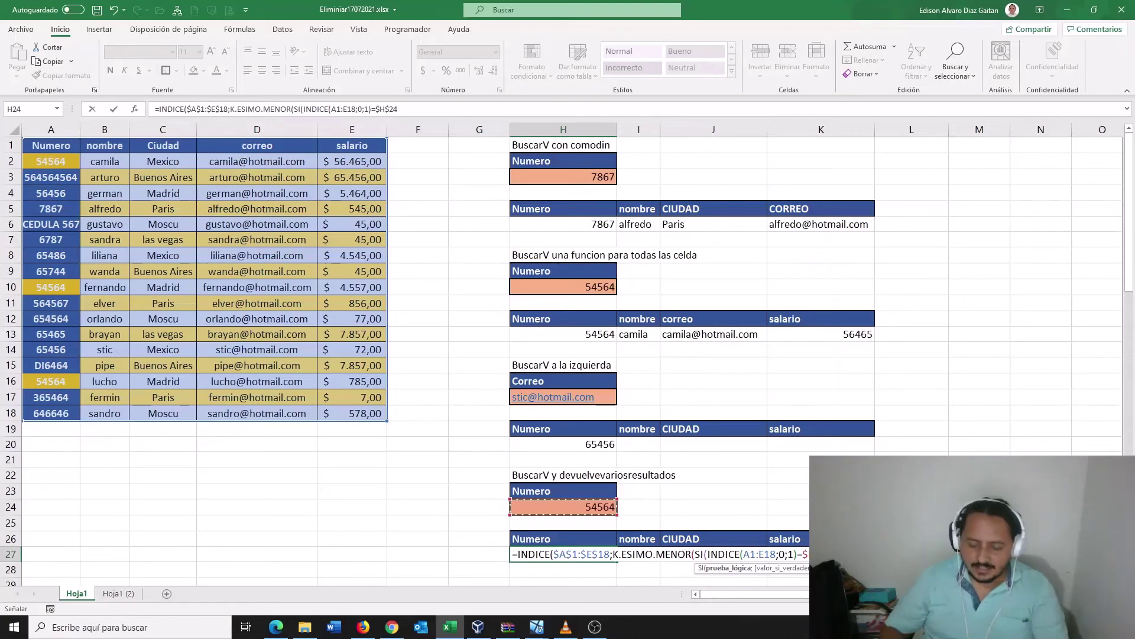
pyautogui.write(';')
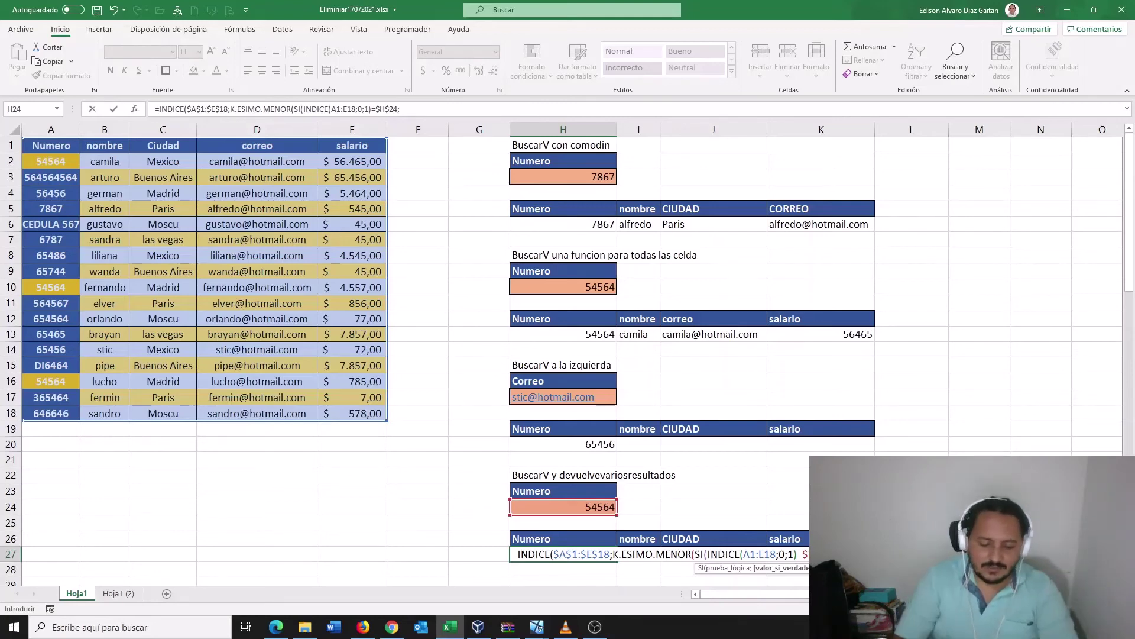
pyautogui.write('con')
pyautogui.press('BackSpace')
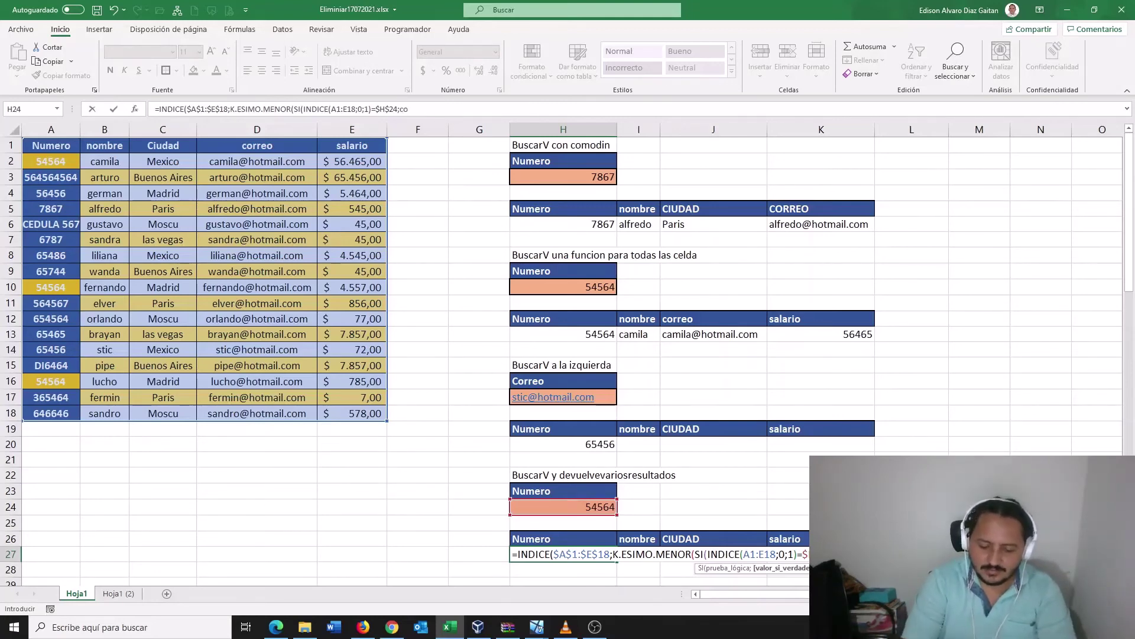
pyautogui.write('i')
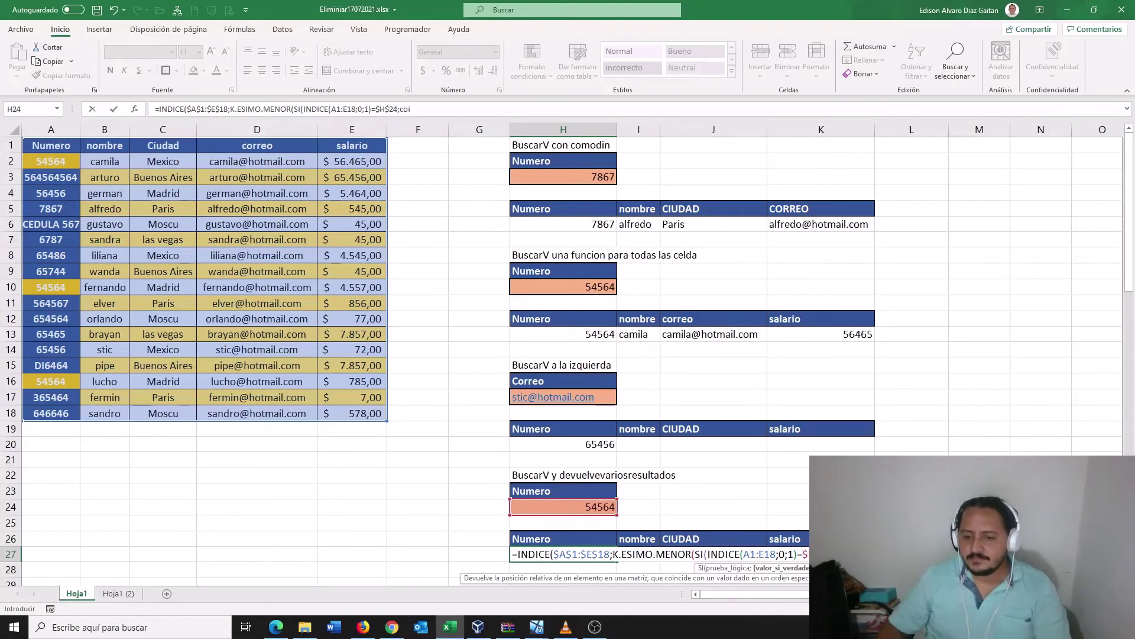
pyautogui.press('Tab')
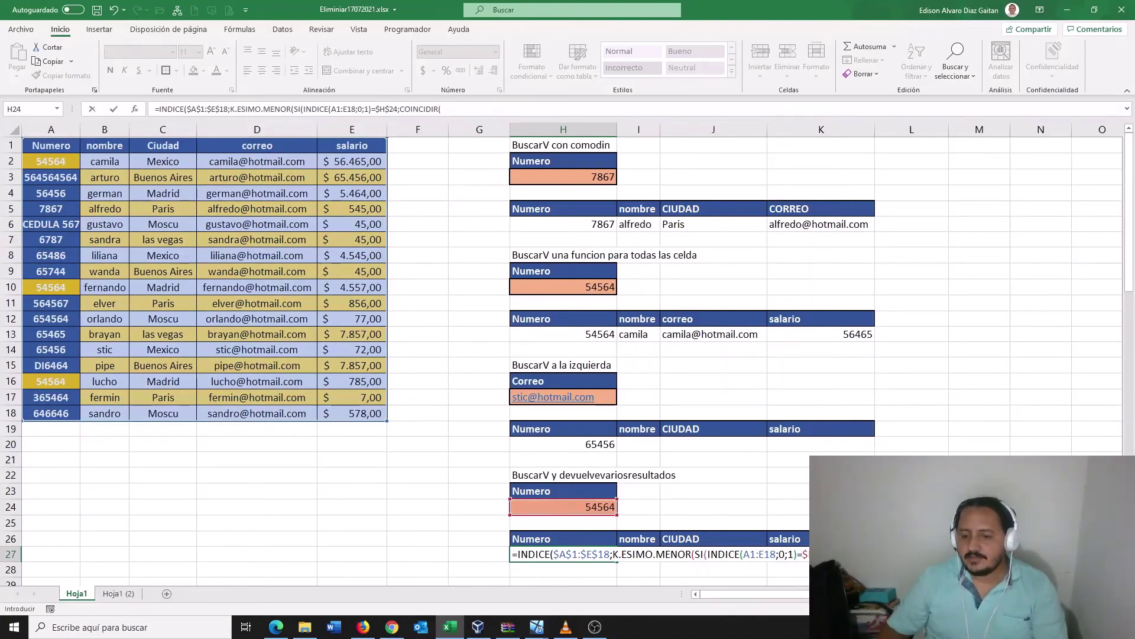
# Give COINCIDIR FILA($A$1:$E$18) and FILA(A1:E18), then close SI with empty text ""
pyautogui.write('fil')
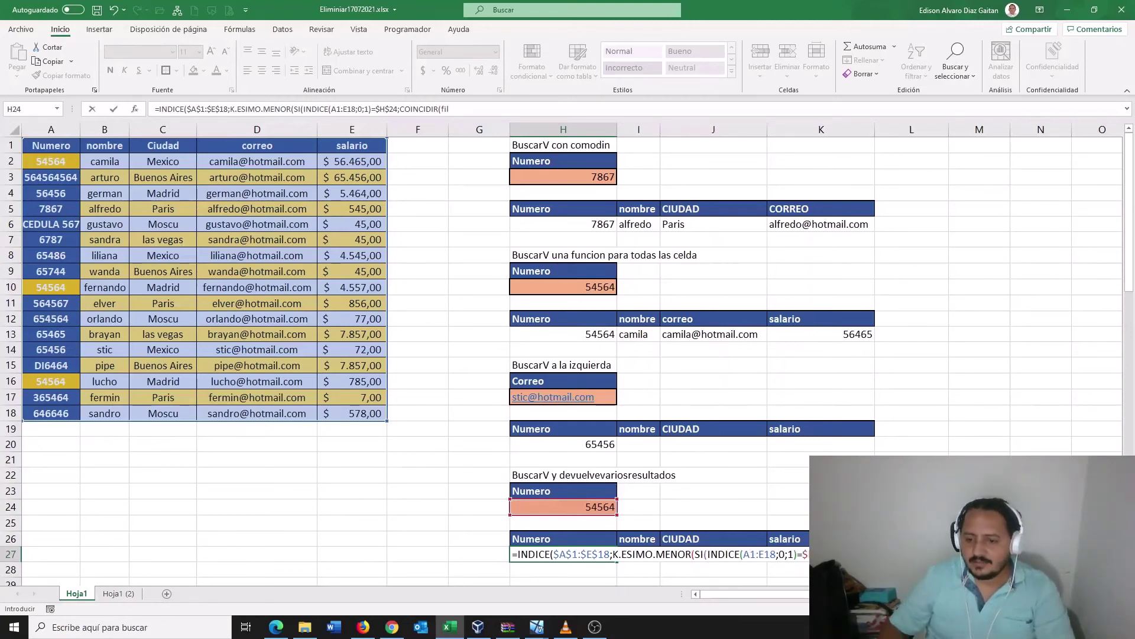
pyautogui.press('Tab')
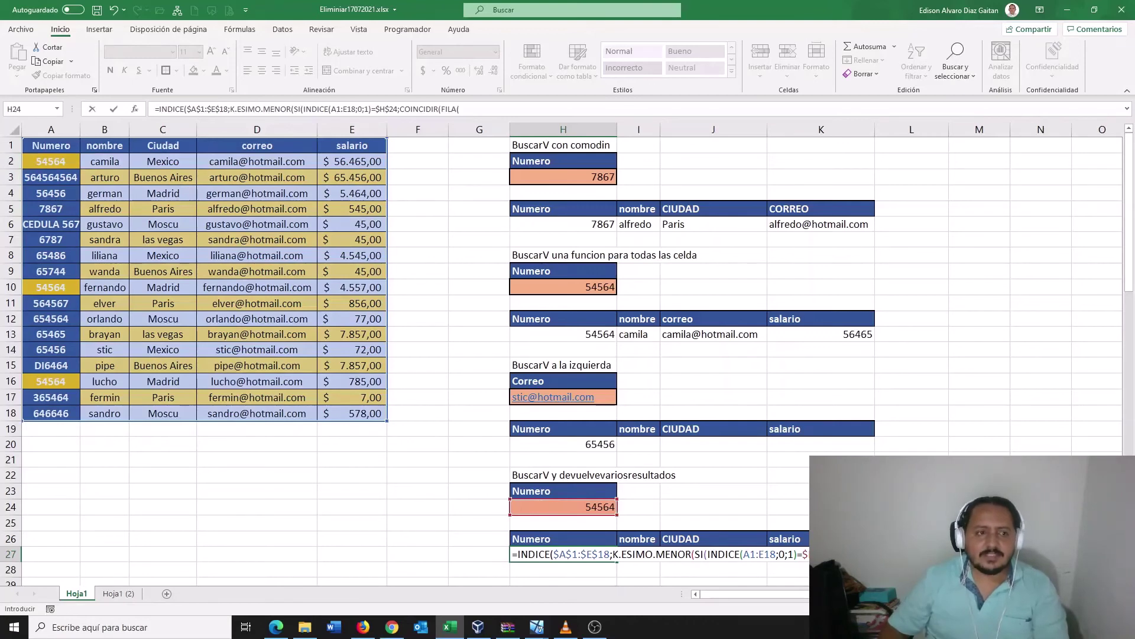
pyautogui.moveTo(51, 145)
pyautogui.mouseDown()
pyautogui.moveTo(314, 276)
pyautogui.moveTo(385, 417)
pyautogui.mouseUp()
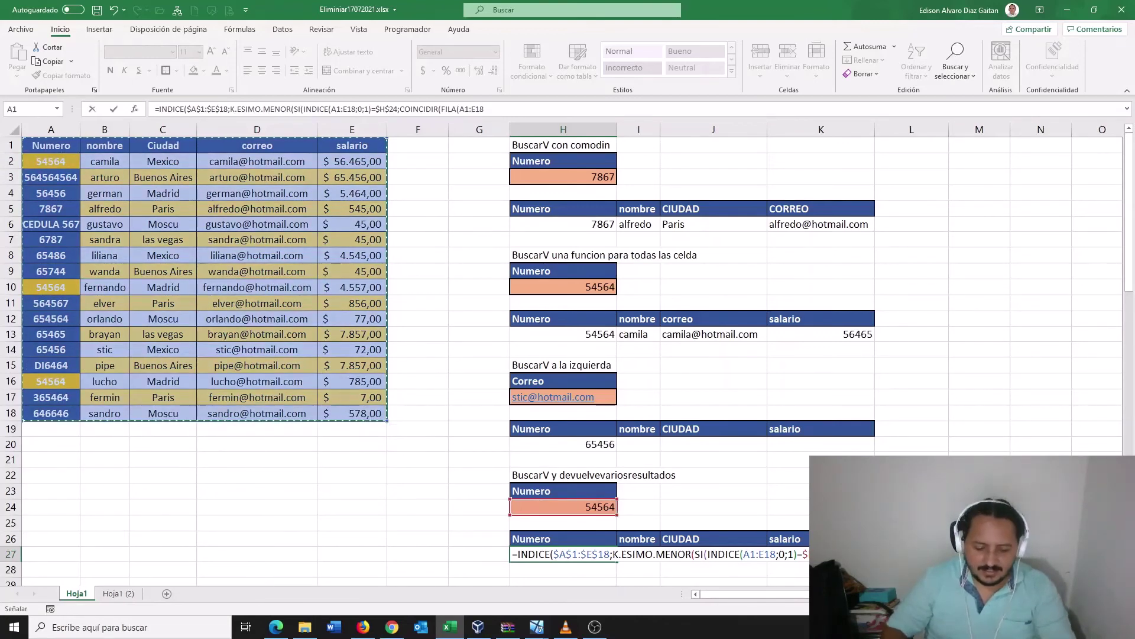
pyautogui.press('F4')
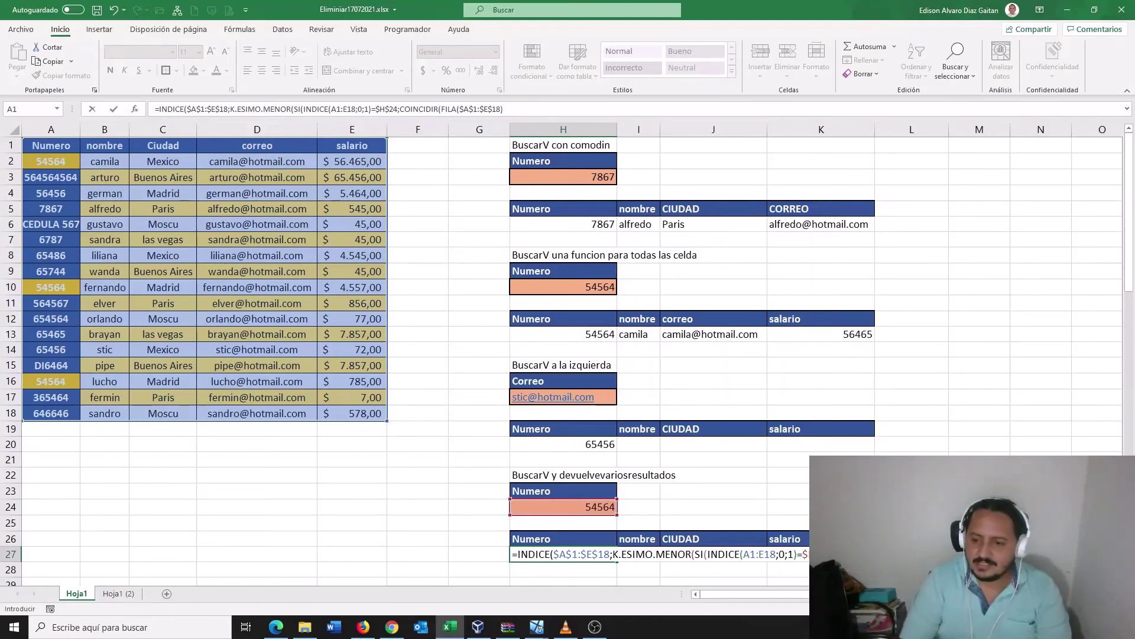
pyautogui.write(';')
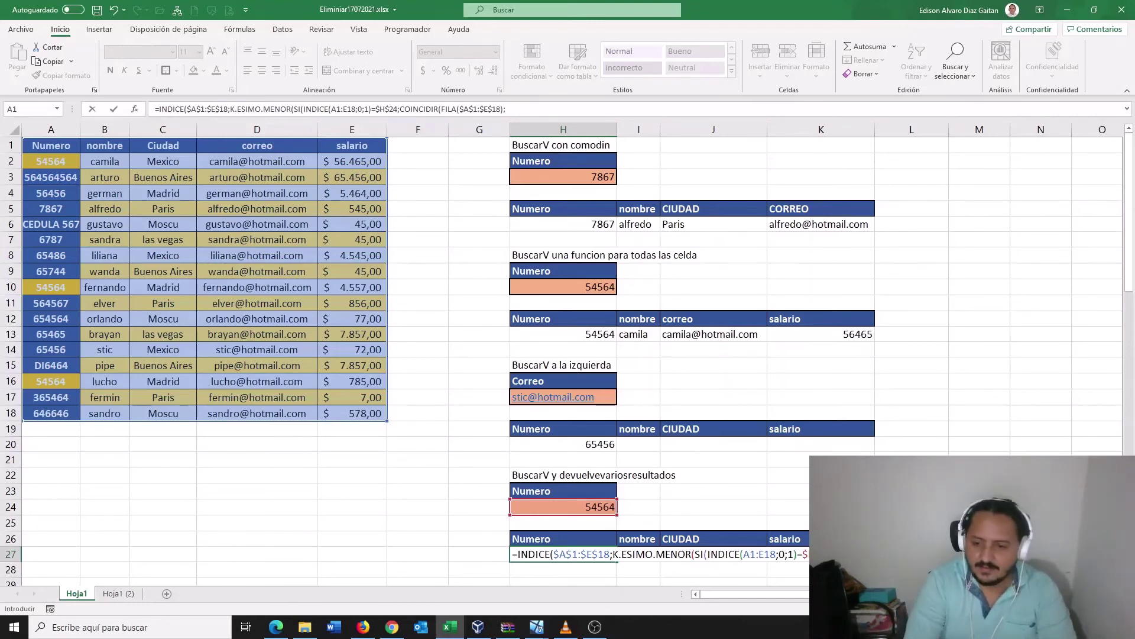
pyautogui.write('f')
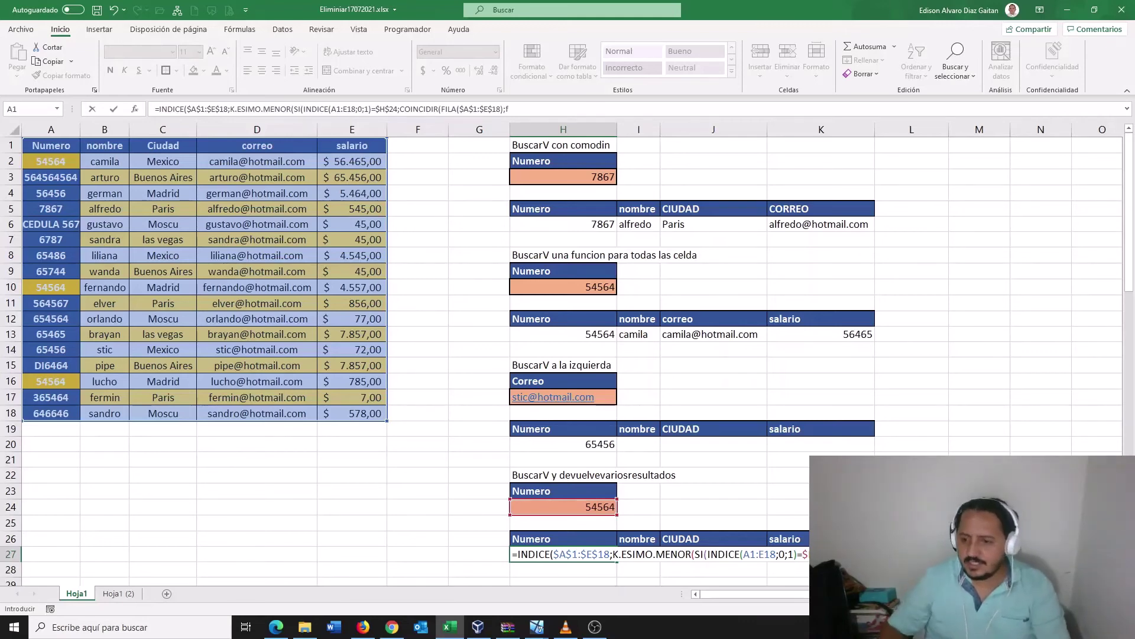
pyautogui.write('il')
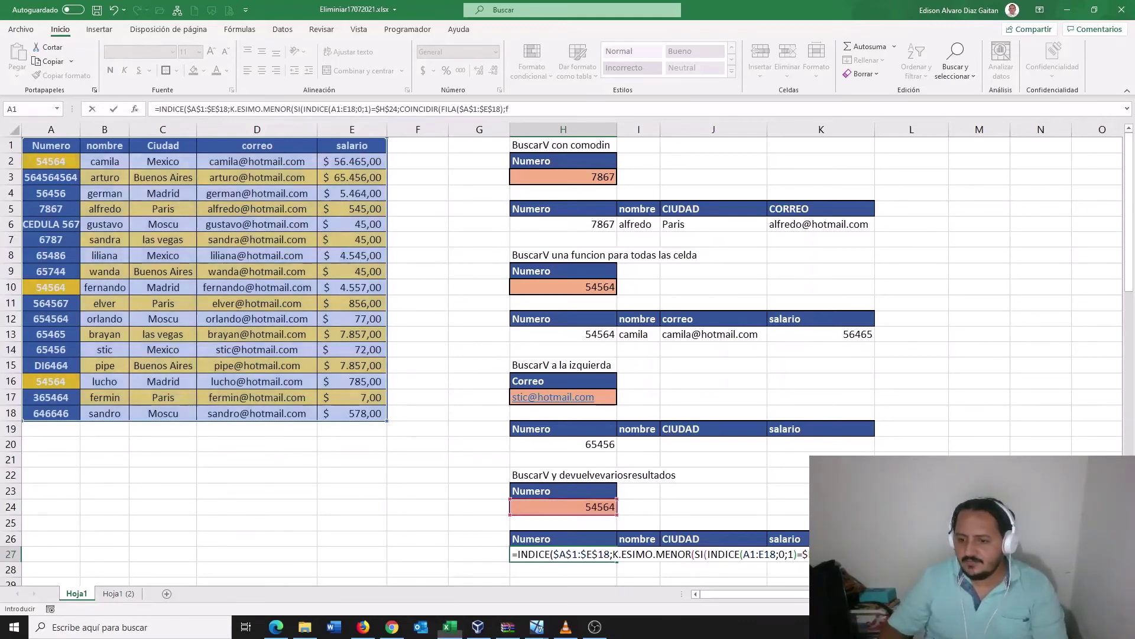
pyautogui.press('Tab')
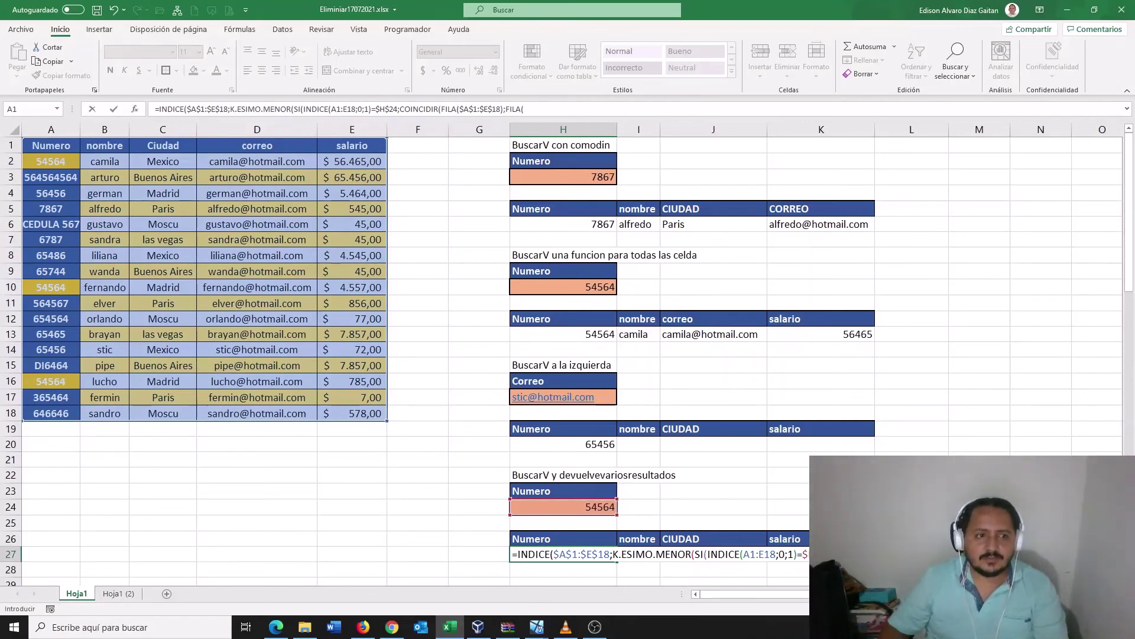
pyautogui.moveTo(50, 145); pyautogui.dragTo(379, 365)
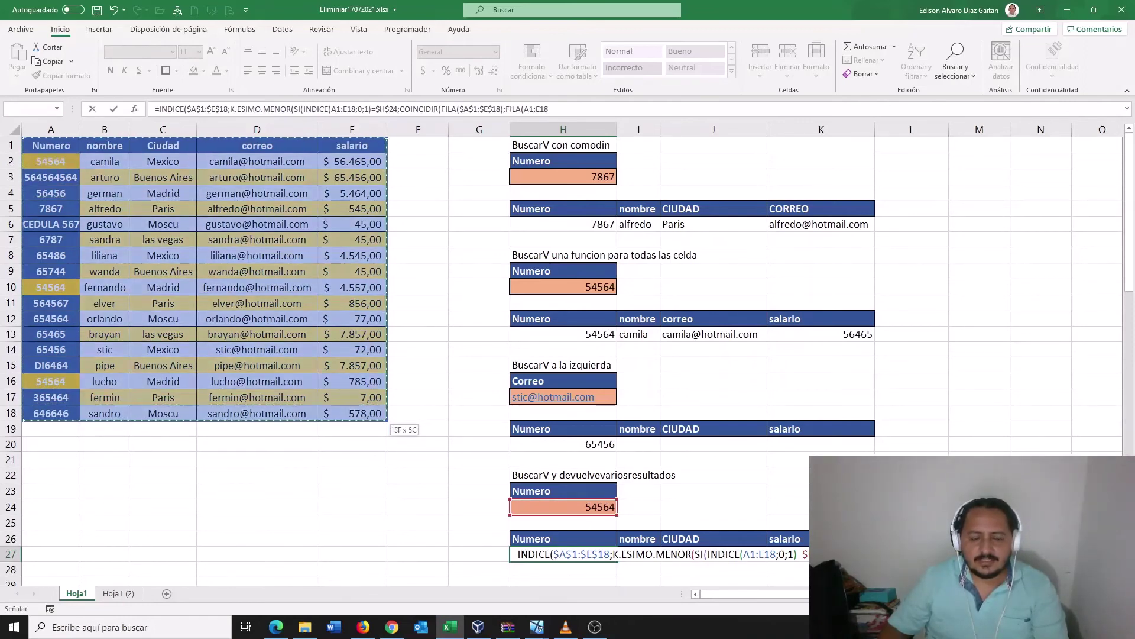
pyautogui.moveTo(386, 418); pyautogui.dragTo(386, 419)
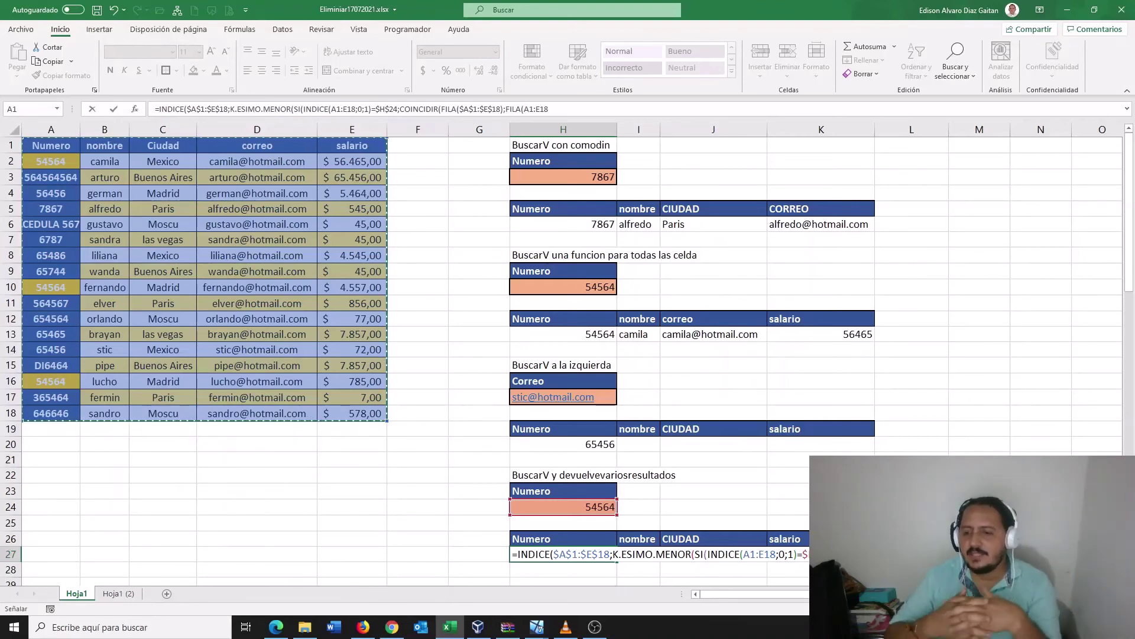
pyautogui.write(')')
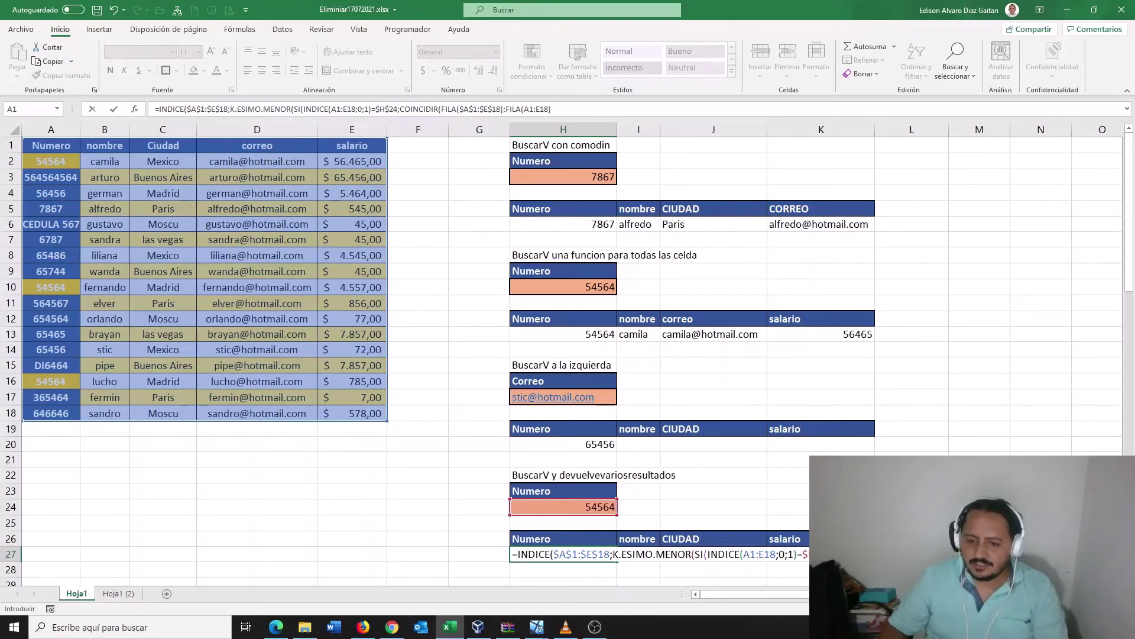
pyautogui.write(')')
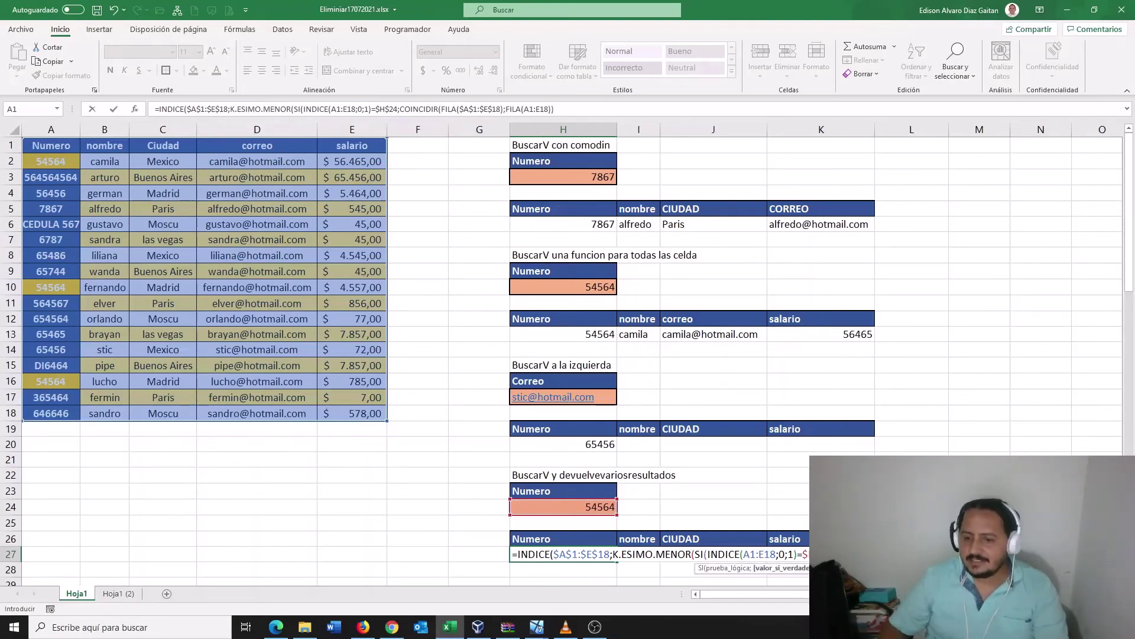
pyautogui.write(';')
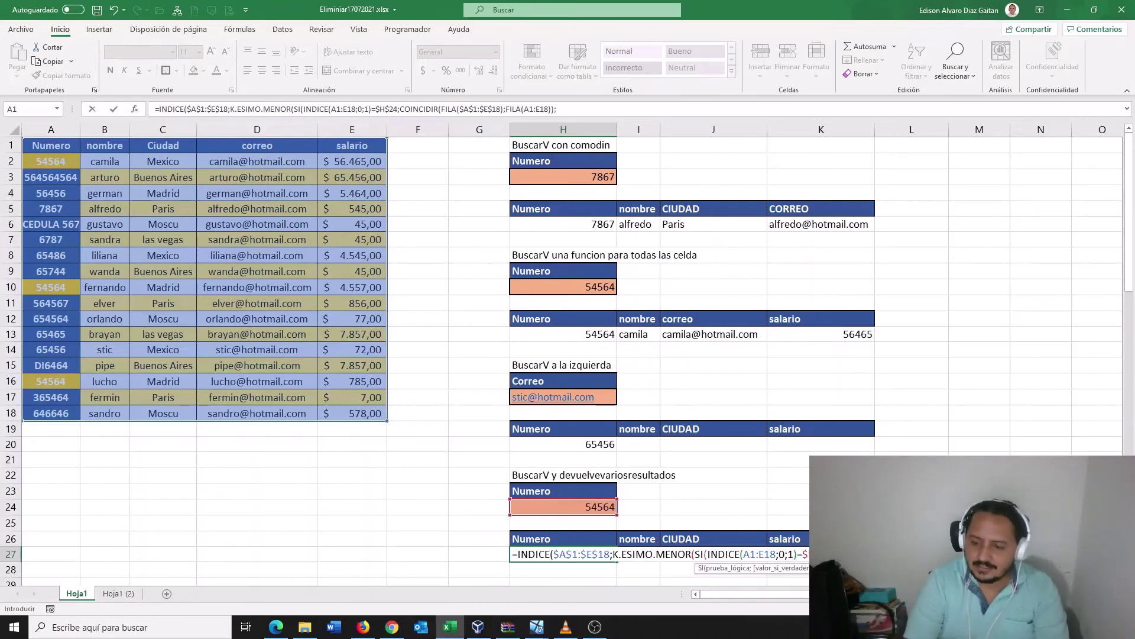
pyautogui.write('""')
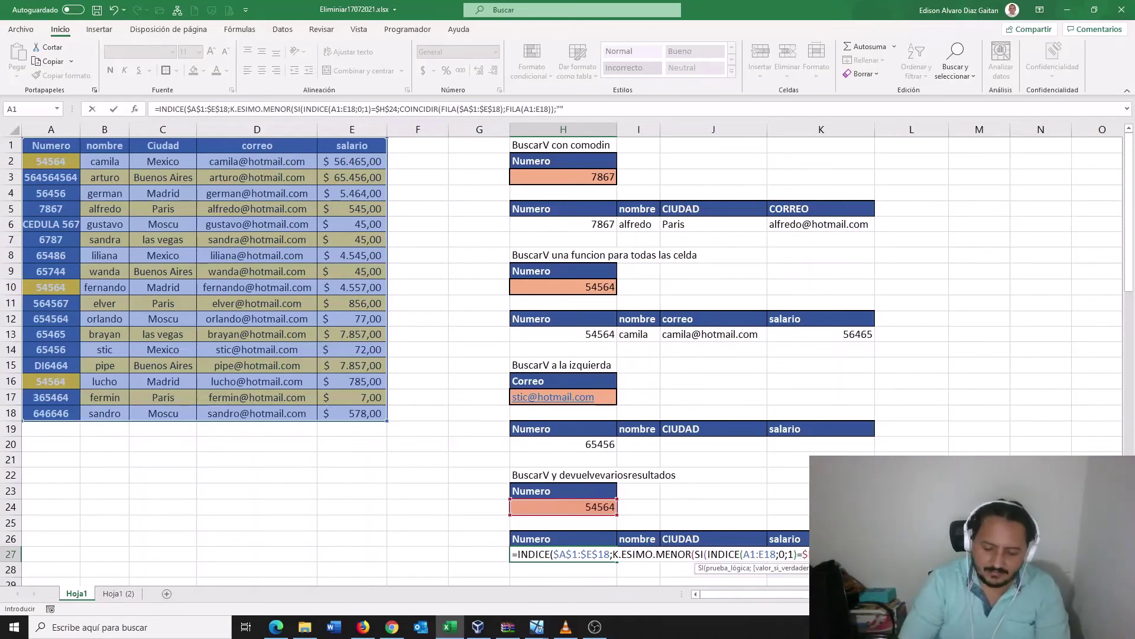
pyautogui.write(')')
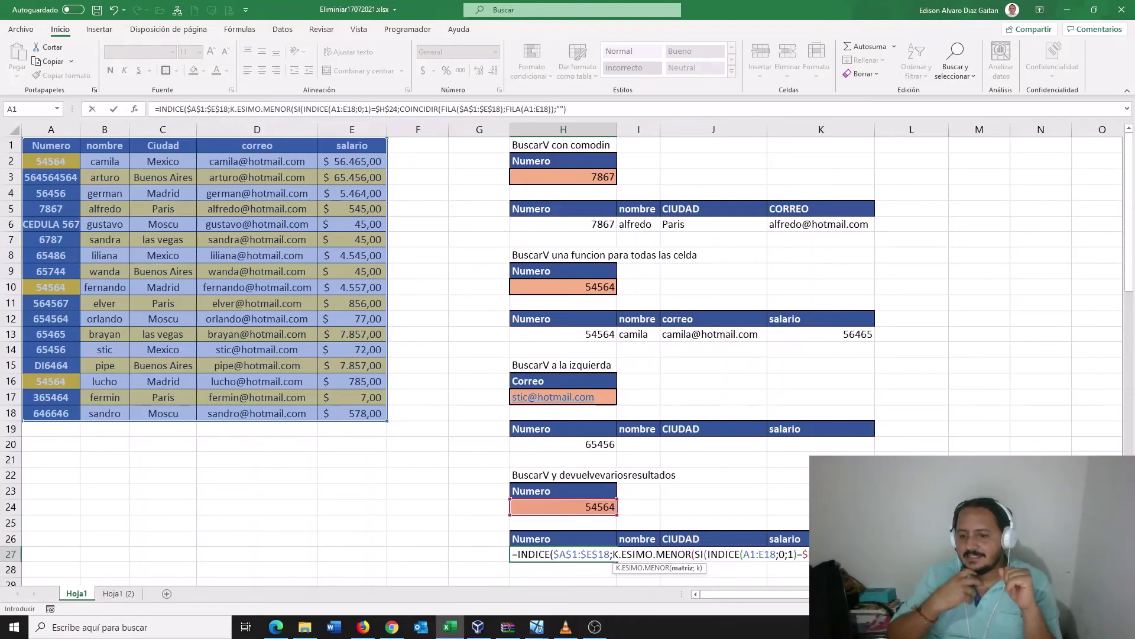
# Add a semicolon after SI to begin K.ESIMO.MENOR's k argument
pyautogui.write(';')
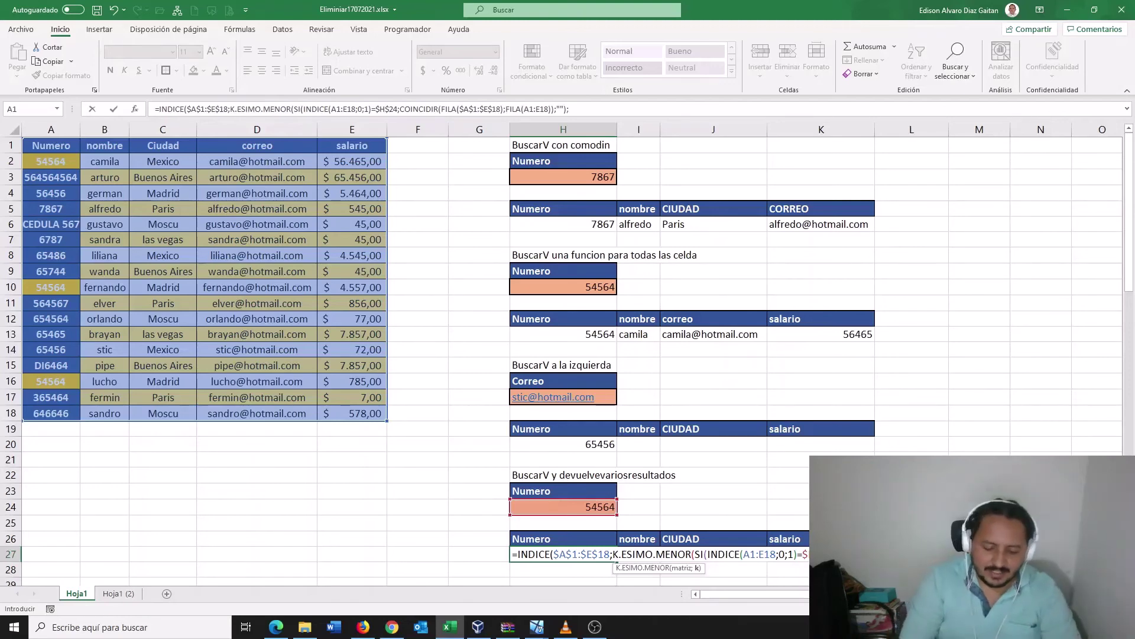
# Use FILA(a1) as the k value and 1 as INDICE's column number
pyautogui.write('fila')
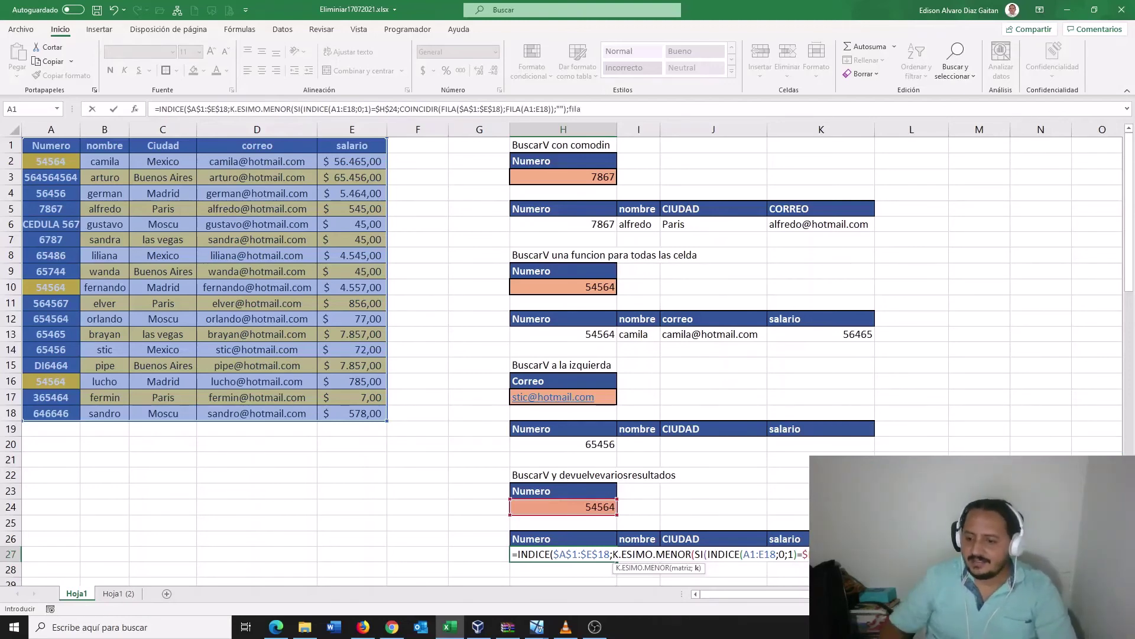
pyautogui.press('Tab')
pyautogui.write('a')
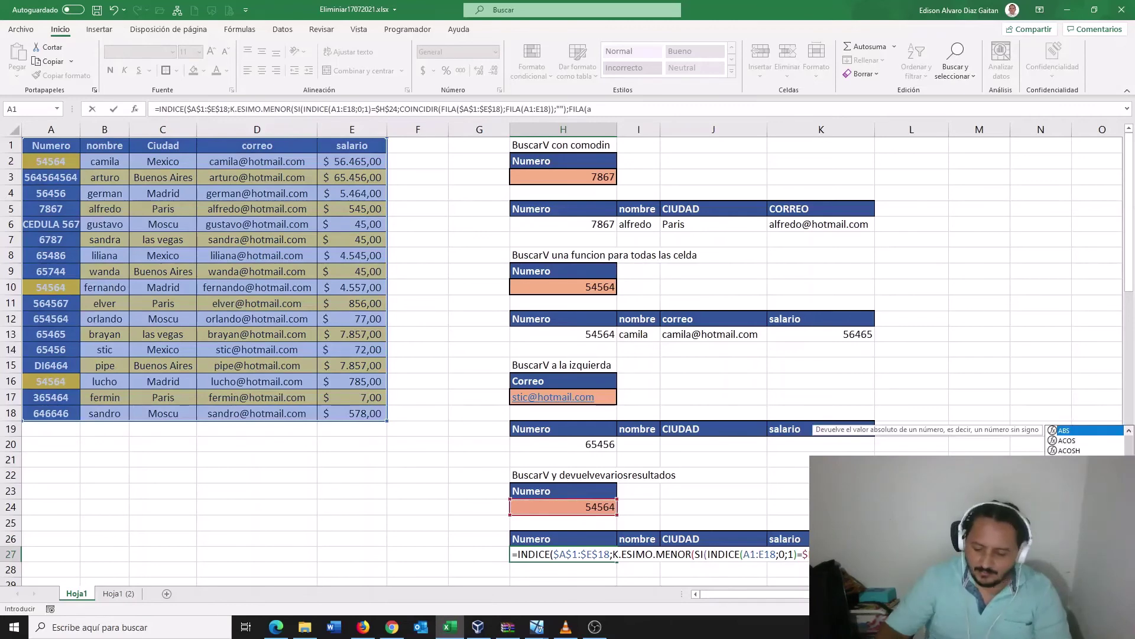
pyautogui.write('1')
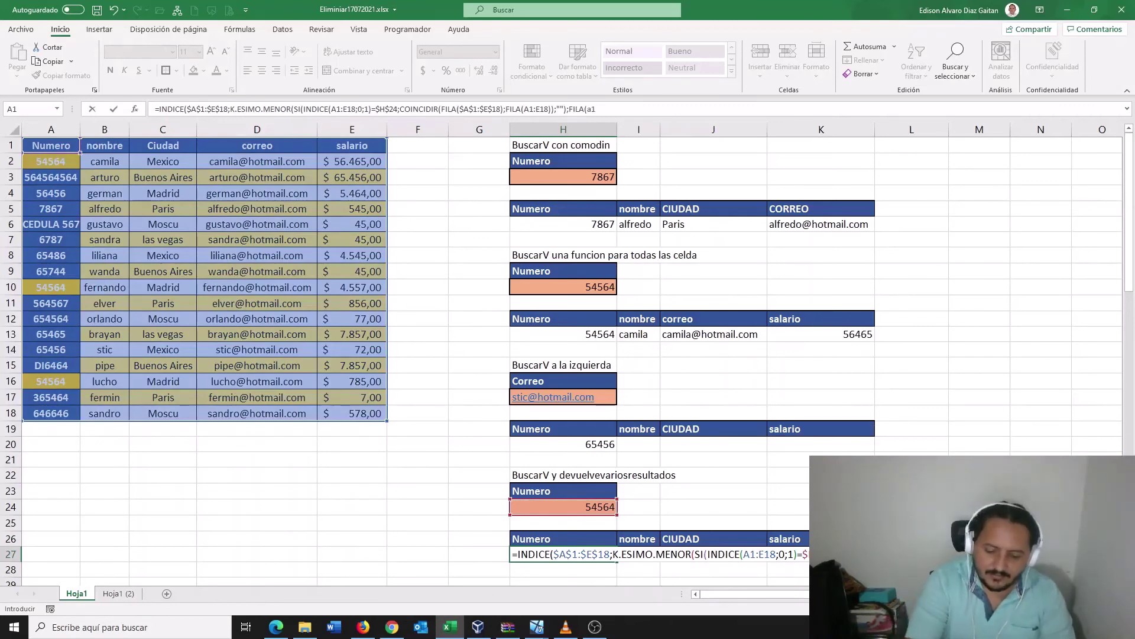
pyautogui.write(');')
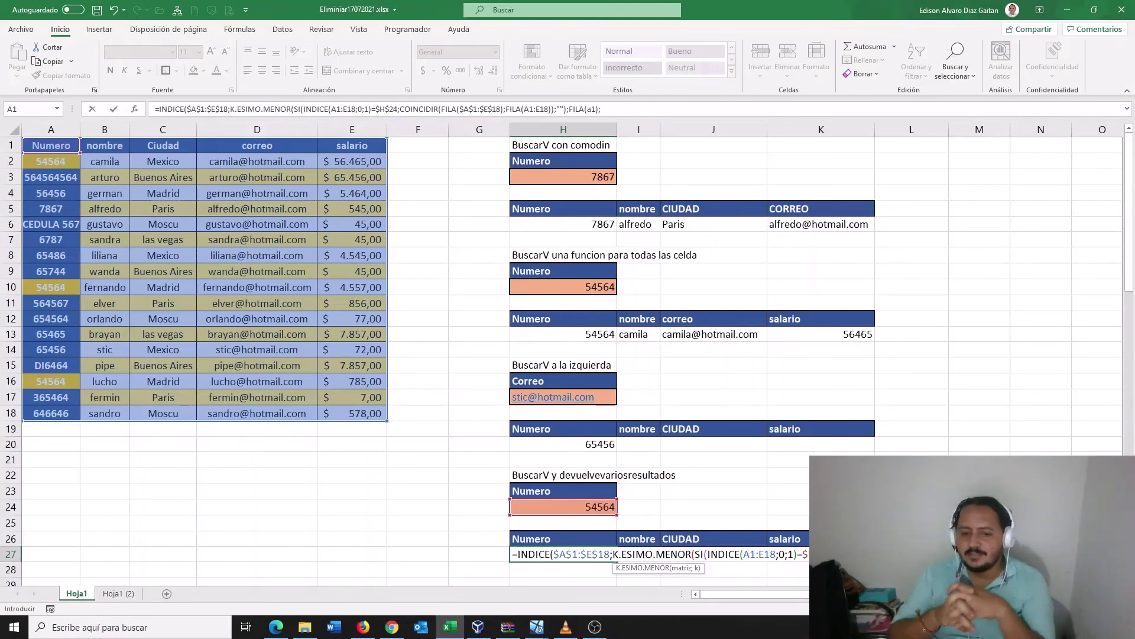
pyautogui.press('BackSpace')
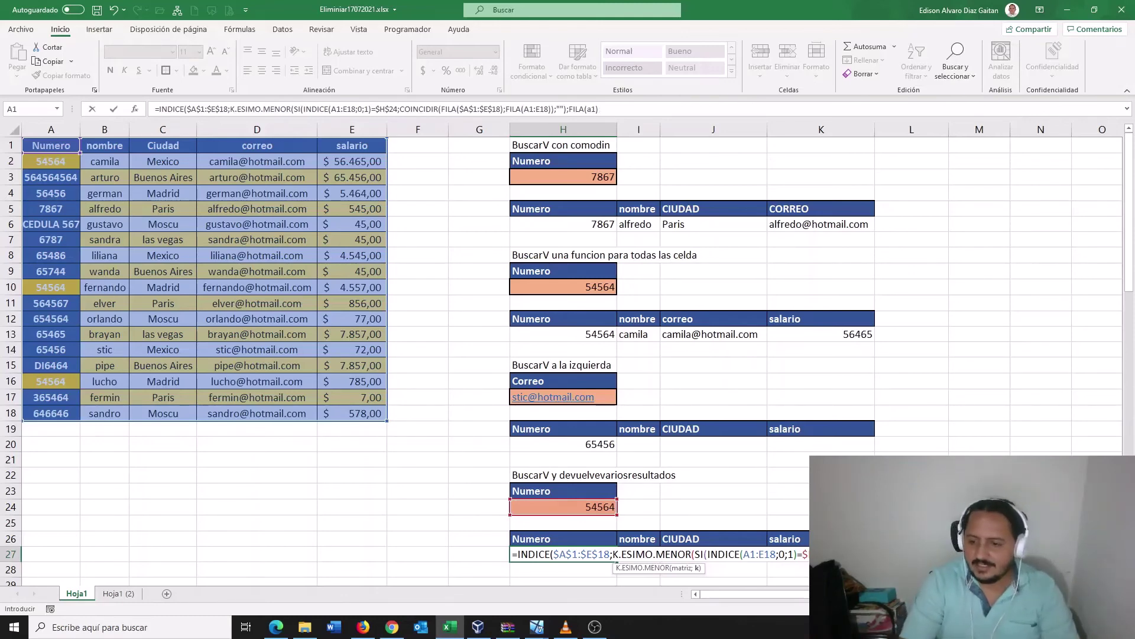
pyautogui.write(')')
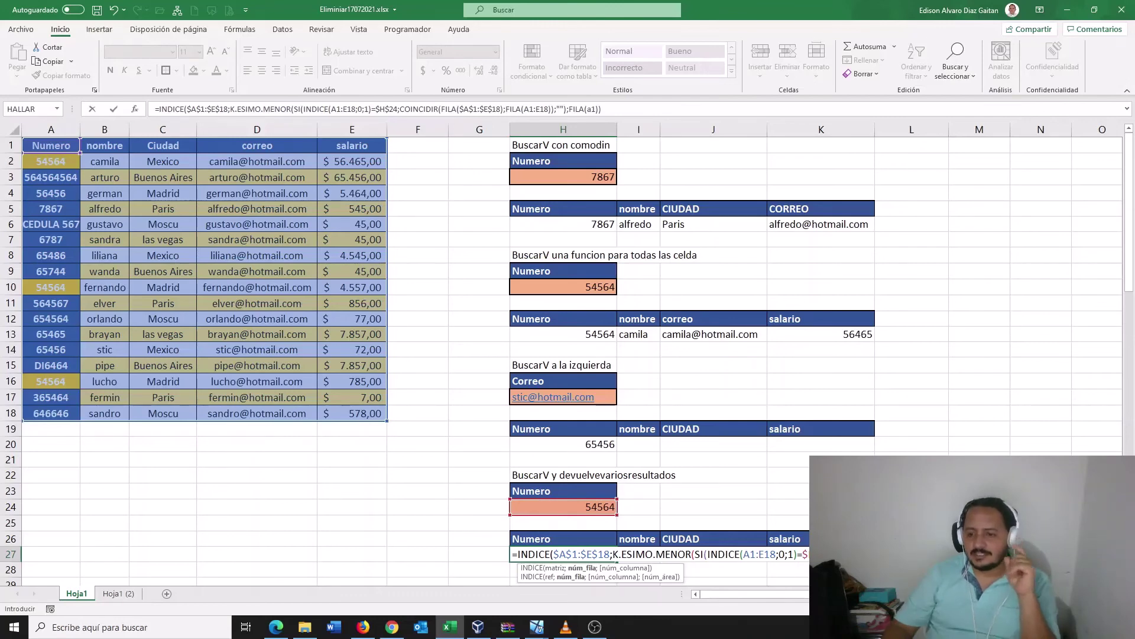
pyautogui.write(';')
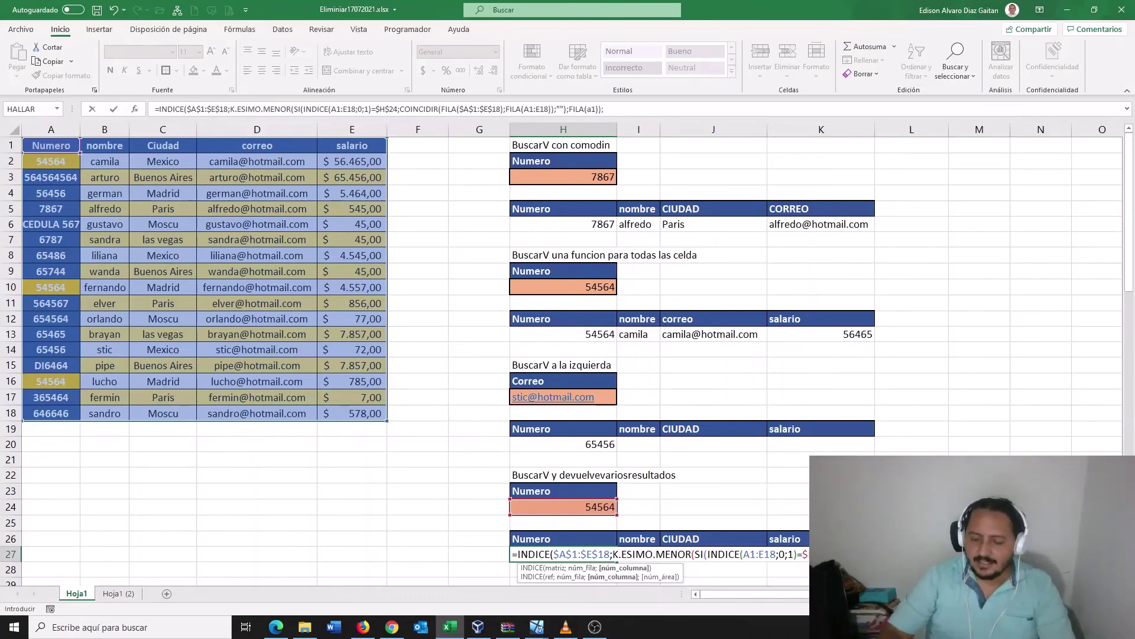
pyautogui.write('1')
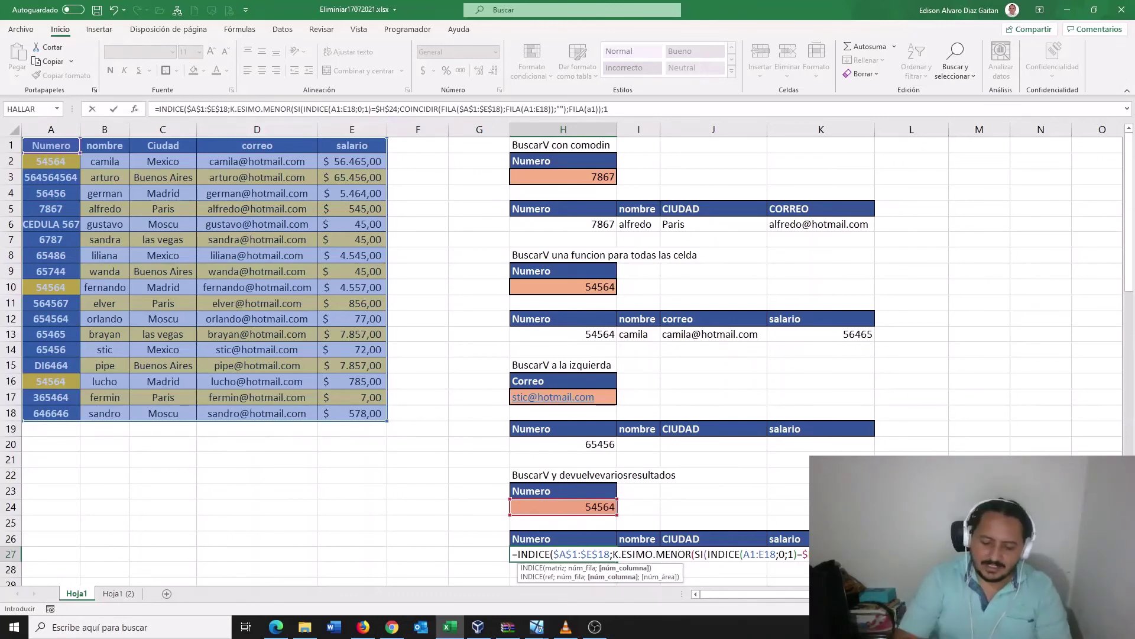
pyautogui.write(')')
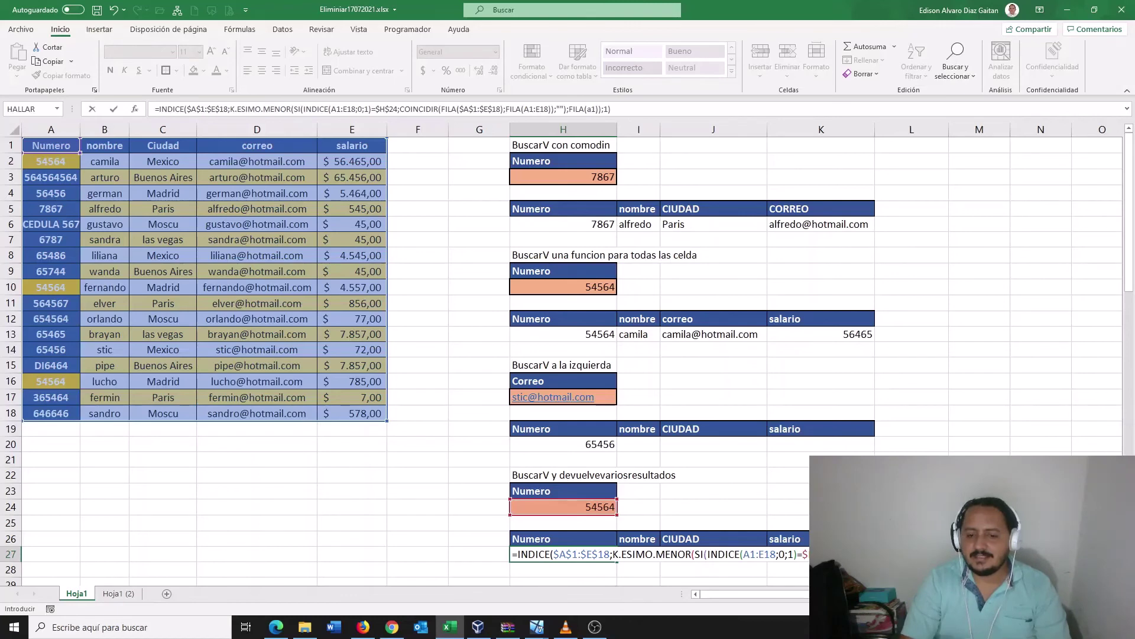
# Enter H27's formula to show 54564, then undo a fill down to H29 that produced errors
pyautogui.press('Return')
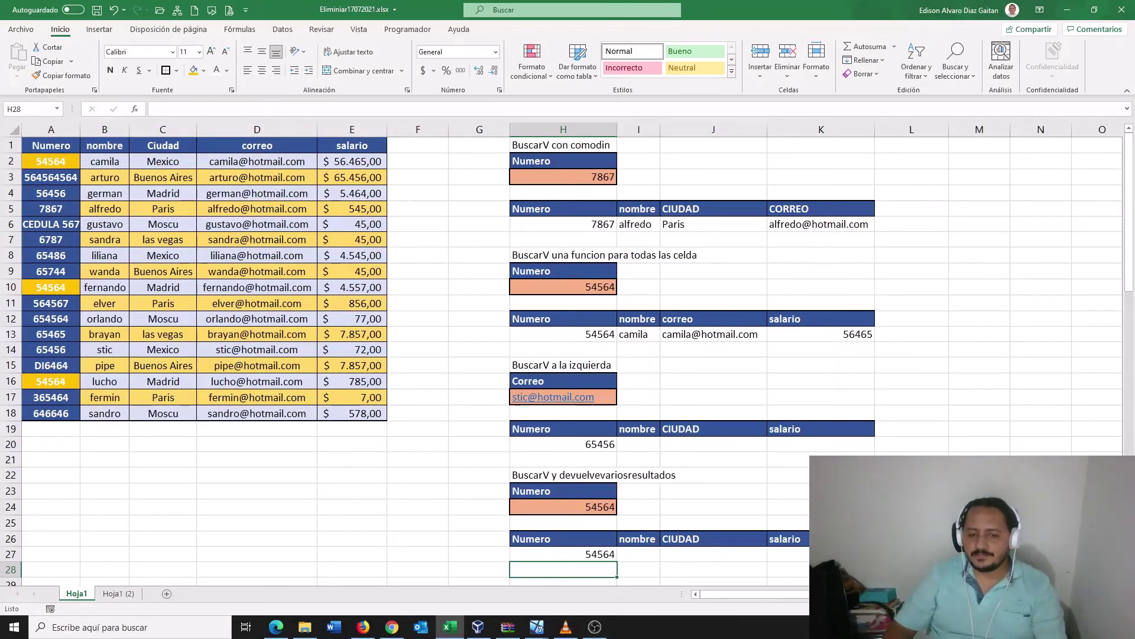
pyautogui.click(563, 555)
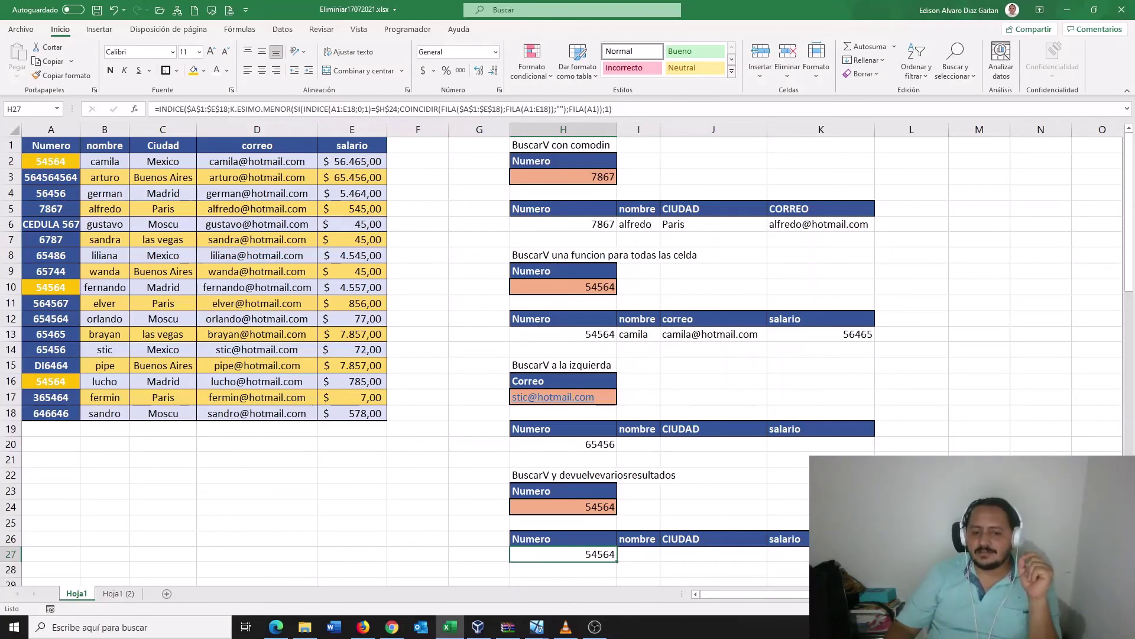
pyautogui.scroll(-1, 562, 355)
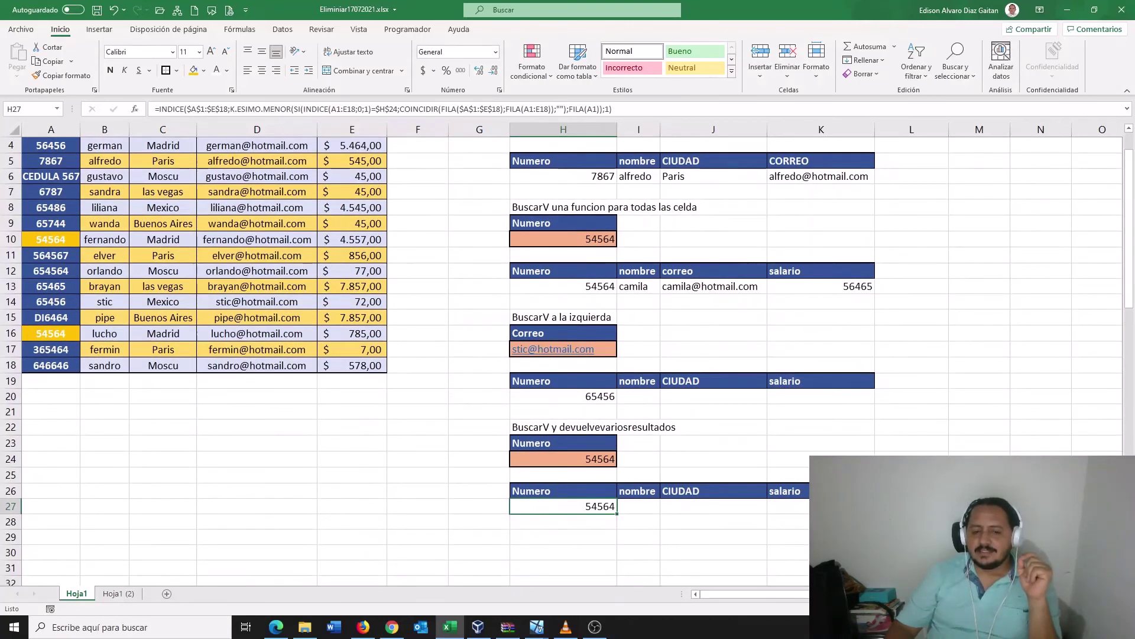
pyautogui.moveTo(617, 513); pyautogui.dragTo(616, 543)
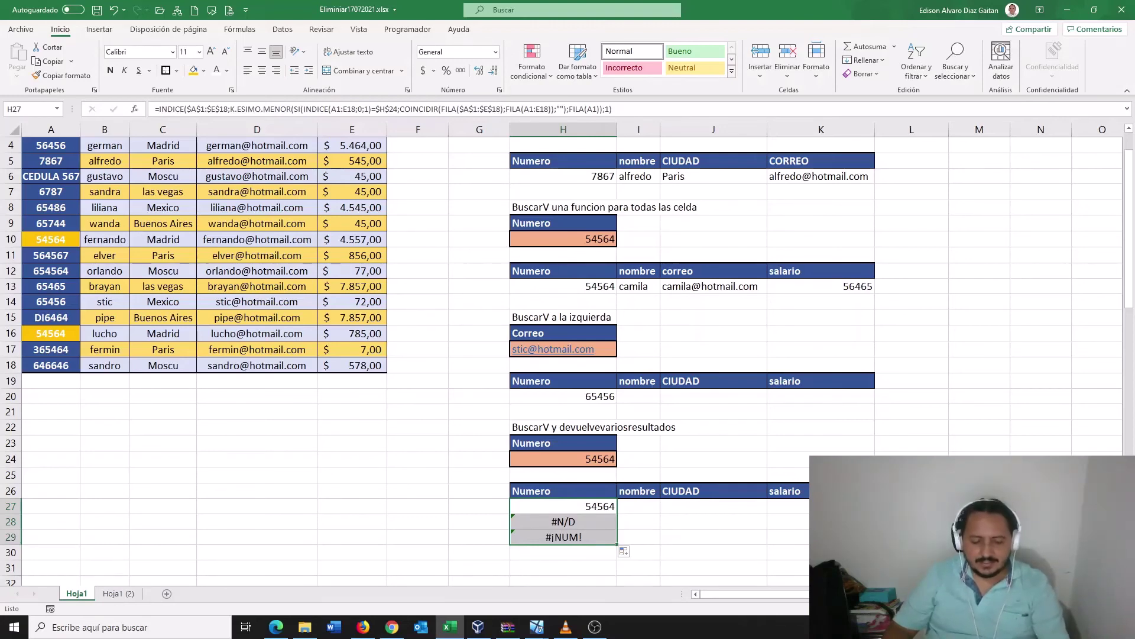
pyautogui.hotkey('ctrl', 'z')
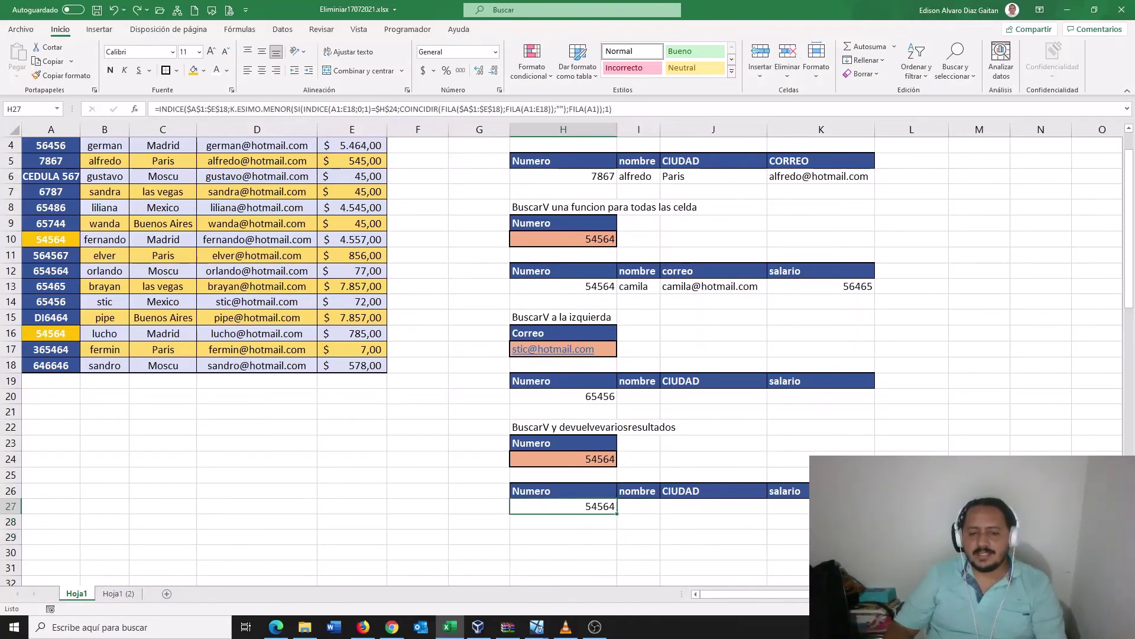
# Copy the H27 lookup formula into I27, adjusting its column number so it returns camila
pyautogui.moveTo(612, 109); pyautogui.dragTo(159, 109)
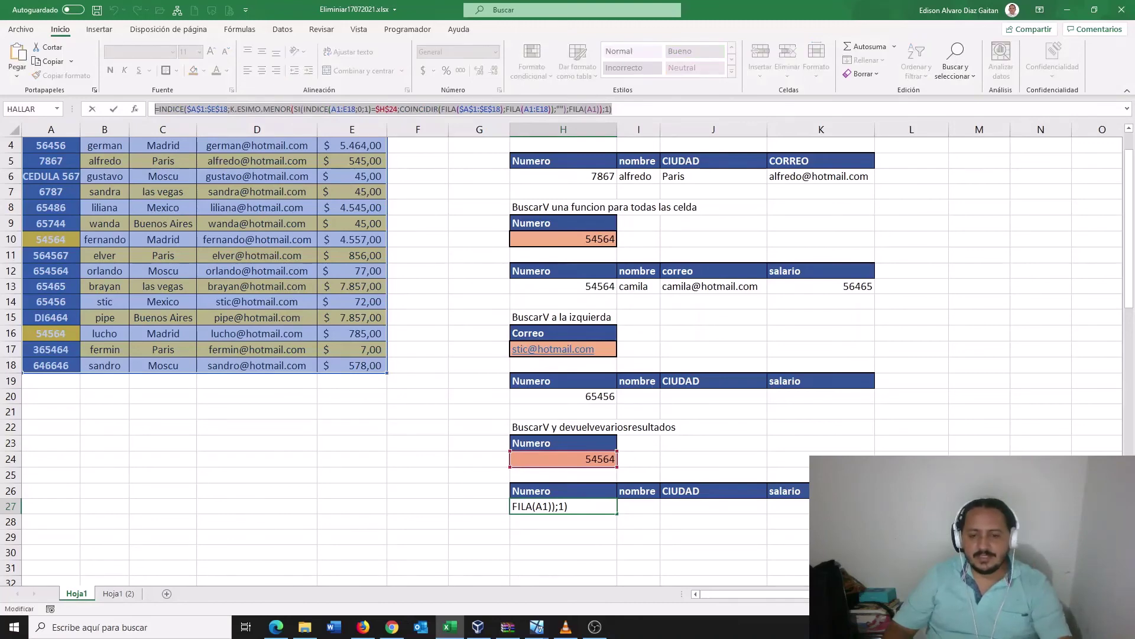
pyautogui.press('Tab')
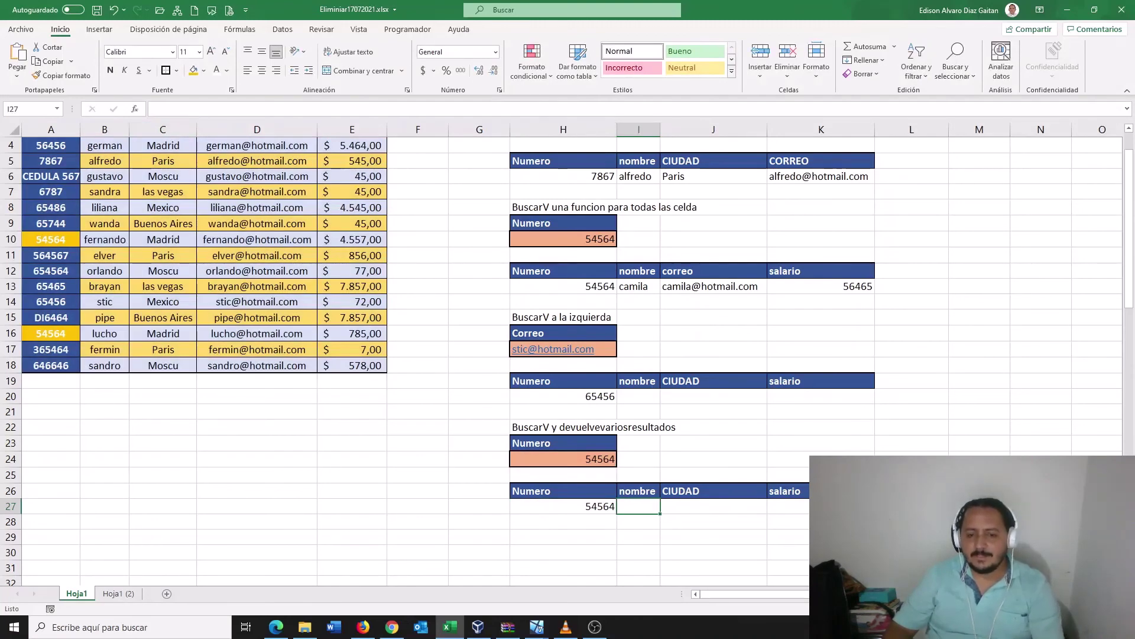
pyautogui.write('=')
pyautogui.write('INDICE($A$1:$E$18;K.ESIMO.MENOR(SI(INDICE(A1:E18;0;1)=$H$24;COINCIDIR(FILA($A$1:$E$18);FILA(A1:E18));"");FILA(A1));1)')
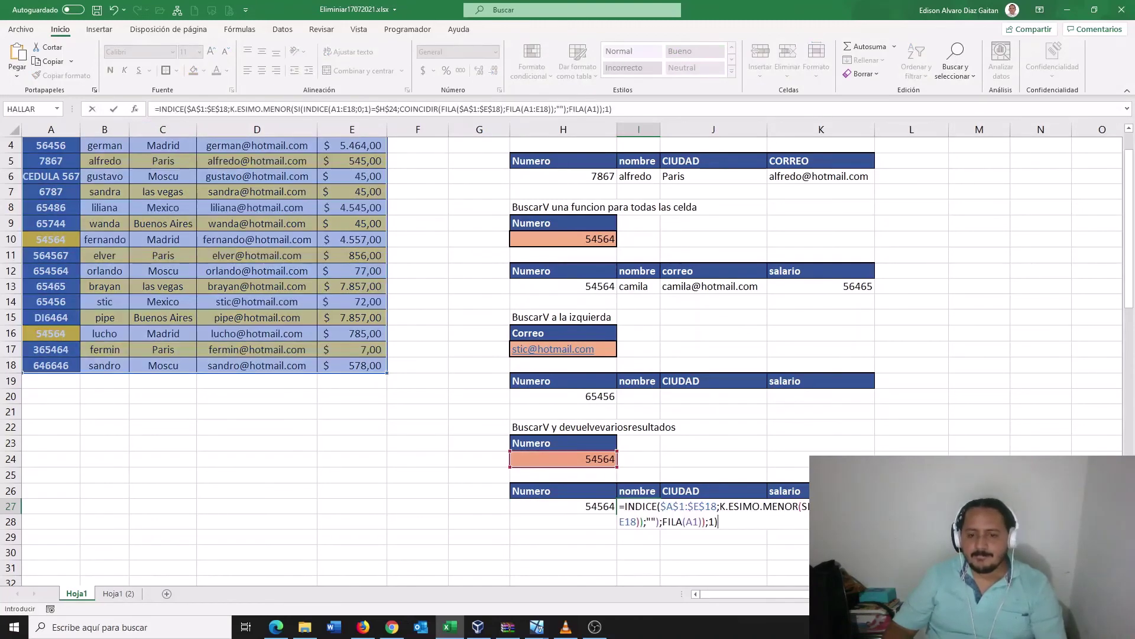
pyautogui.click(711, 521)
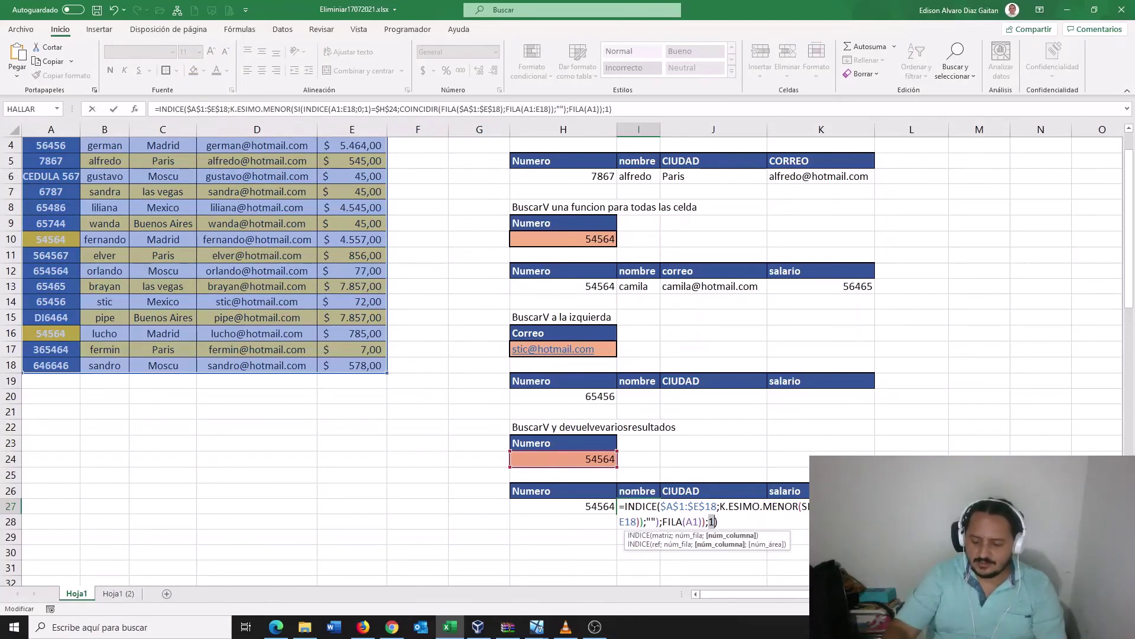
pyautogui.press('Return')
pyautogui.click(638, 506)
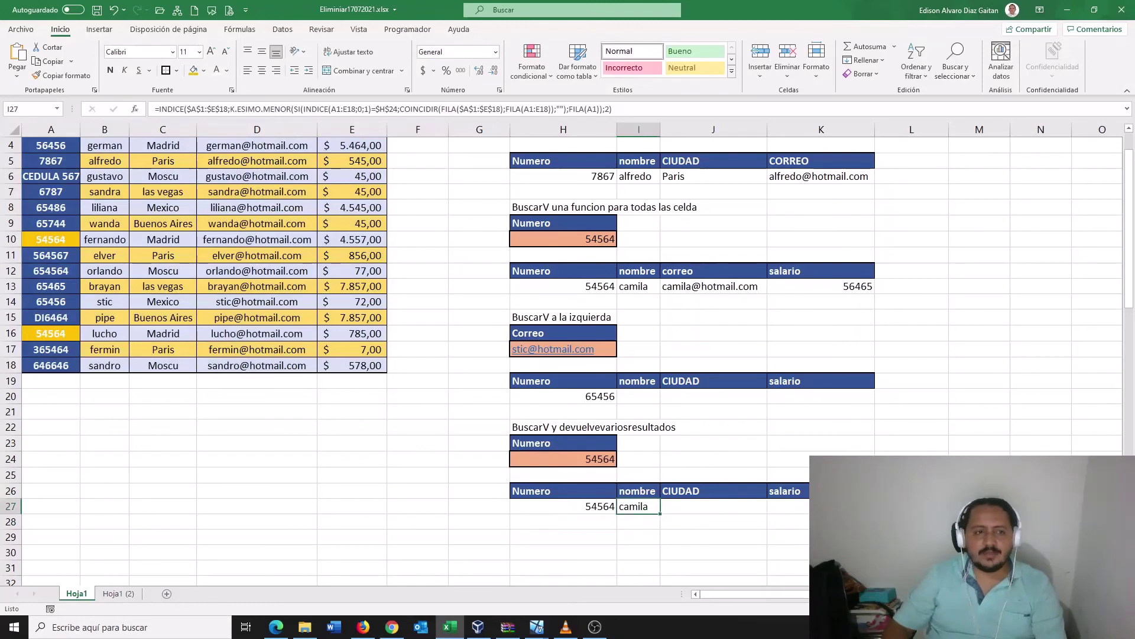
# Paste the lookup formula into J27 with column number 3, returning Mexico
pyautogui.scroll(1, 639, 507)
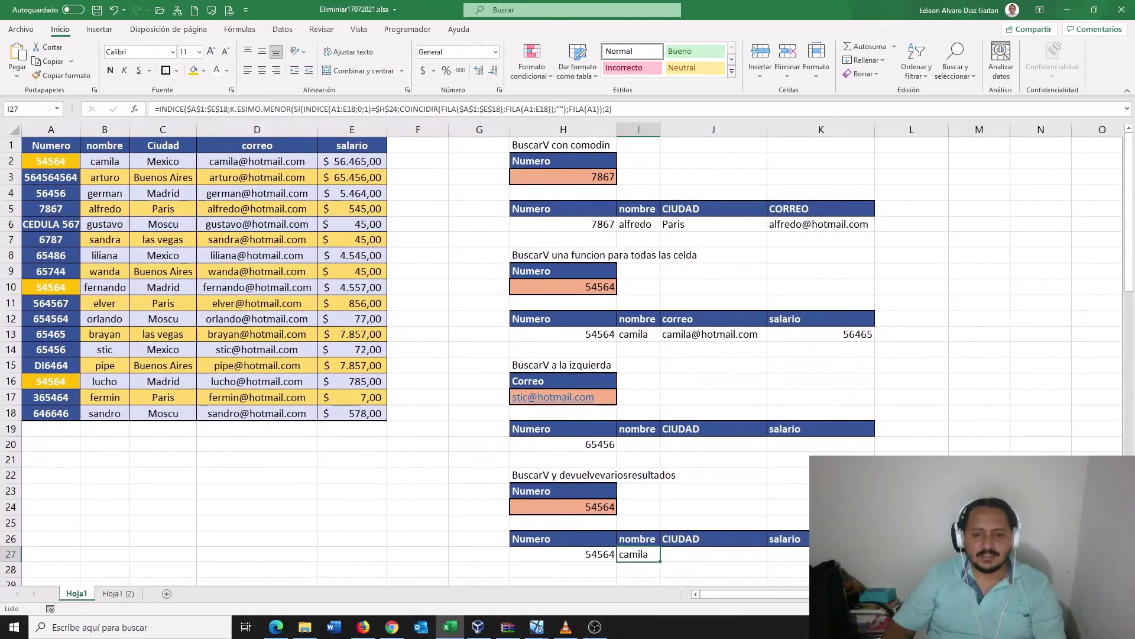
pyautogui.click(713, 554)
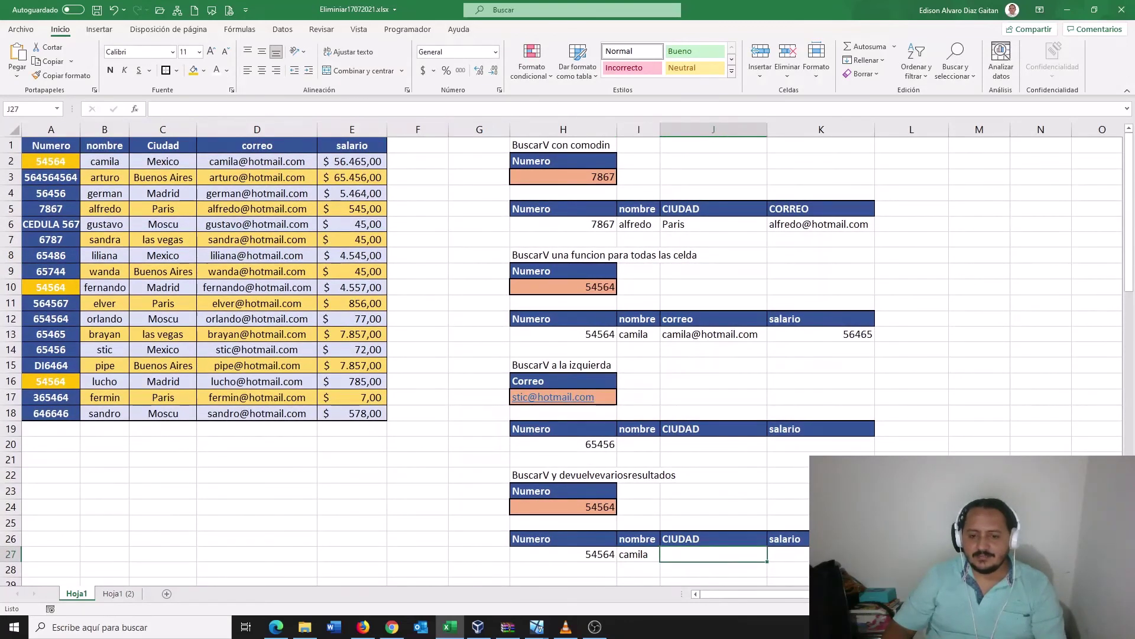
pyautogui.doubleClick(713, 554)
pyautogui.write('=INDICE($A$1:$E$18;K.ESIMO.MENOR(SI(INDICE(A1:E18;0;1)=$H$24;COINCIDIR(FILA($A$1:$E$18);FILA(A1:E18));"");FILA(A1));1)')
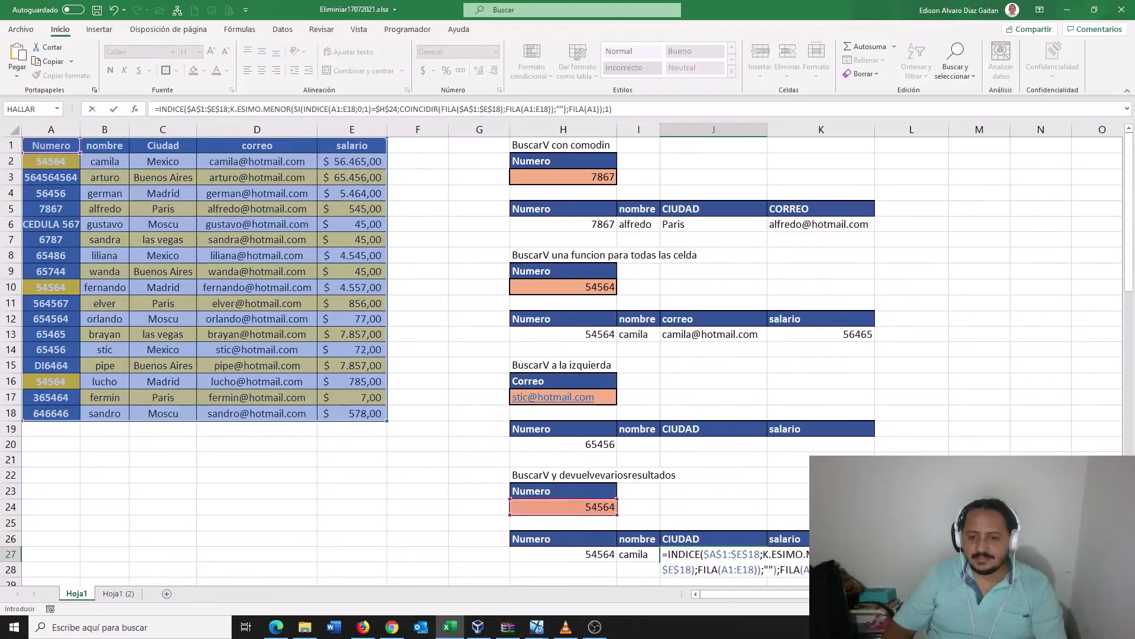
pyautogui.press('F2')
pyautogui.press('Left')
pyautogui.press('BackSpace')
pyautogui.write('3')
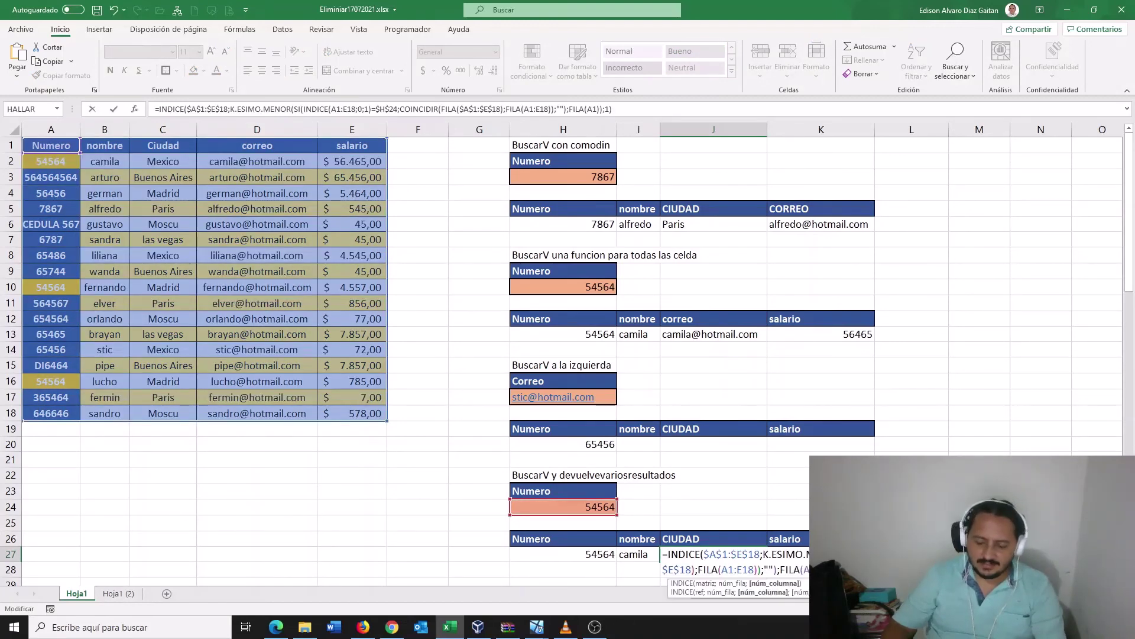
pyautogui.press('Return')
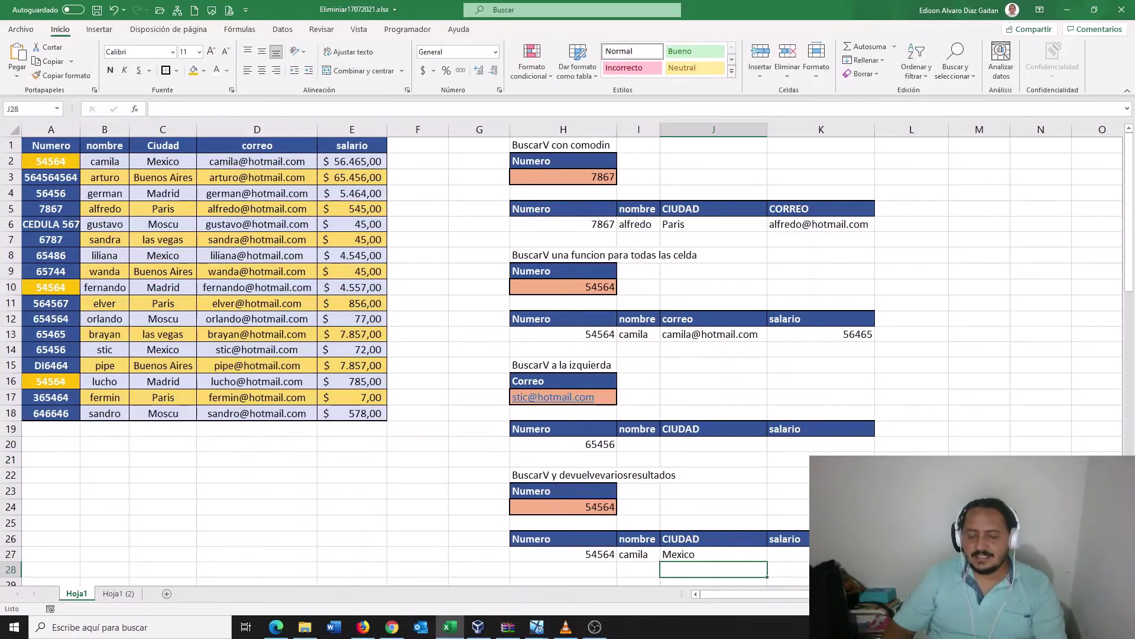
pyautogui.press('Up')
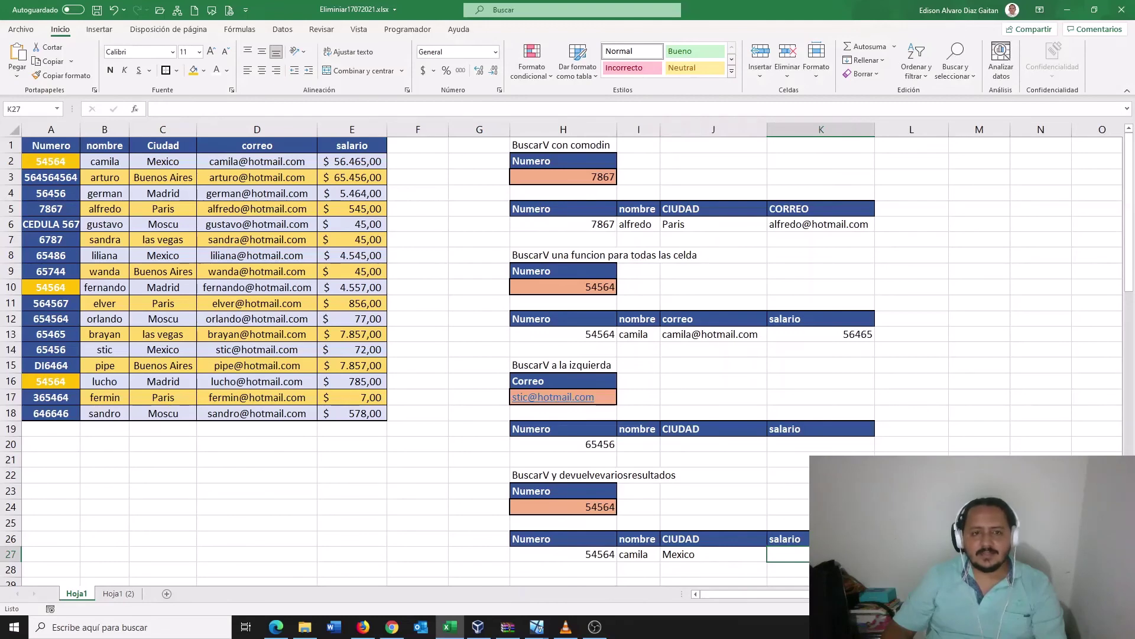
# Paste the lookup formula into K27 with column number 5 for salario
pyautogui.write('=')
pyautogui.write('INDICE($A$1:$E$18;K.ESIMO.MENOR(SI(INDICE(A1:E18;0;1)=$H$24;COINCIDIR(FILA($A$1:$E$18);FILA(A1:E18));"");FILA(A1));1)')
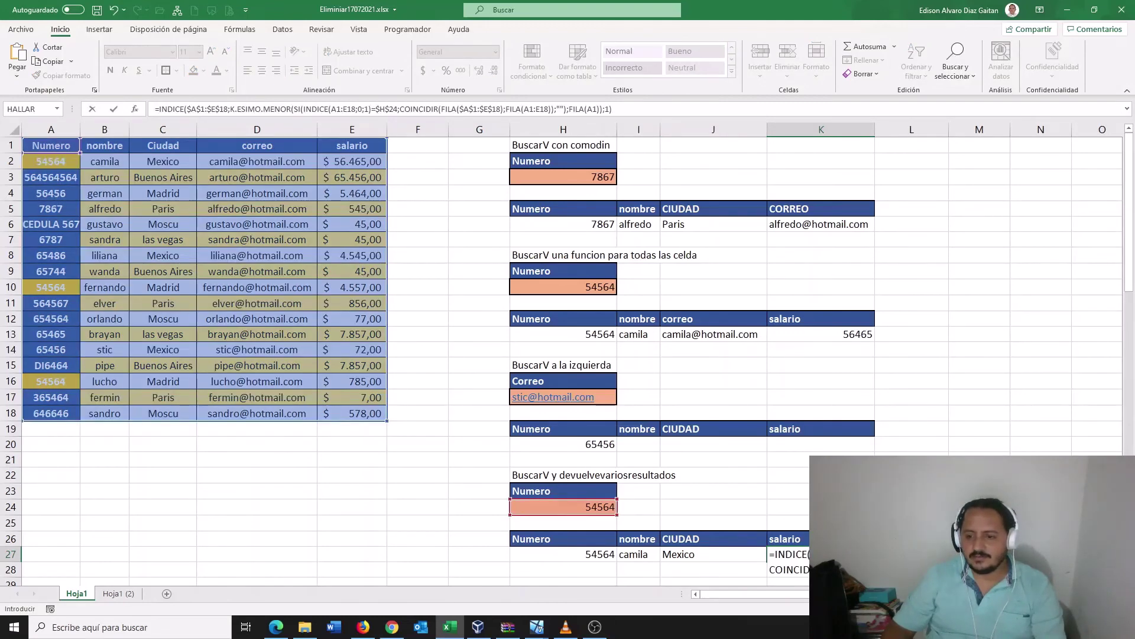
pyautogui.press('F2')
pyautogui.press('Left')
pyautogui.press('BackSpace')
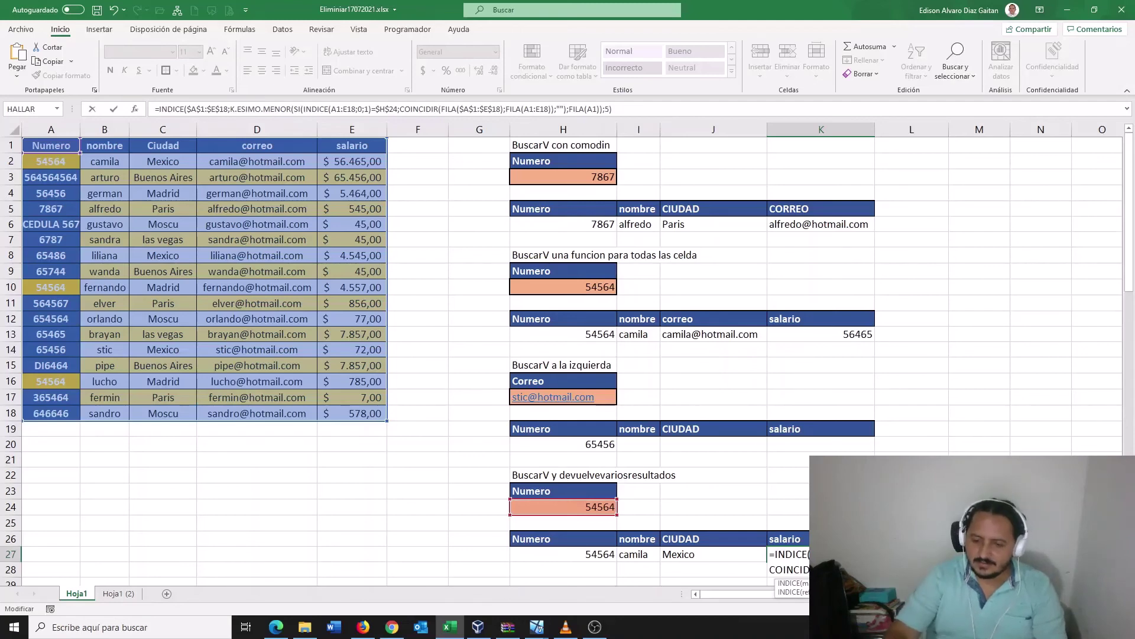
pyautogui.write('5')
pyautogui.press('Return')
pyautogui.press('Up')
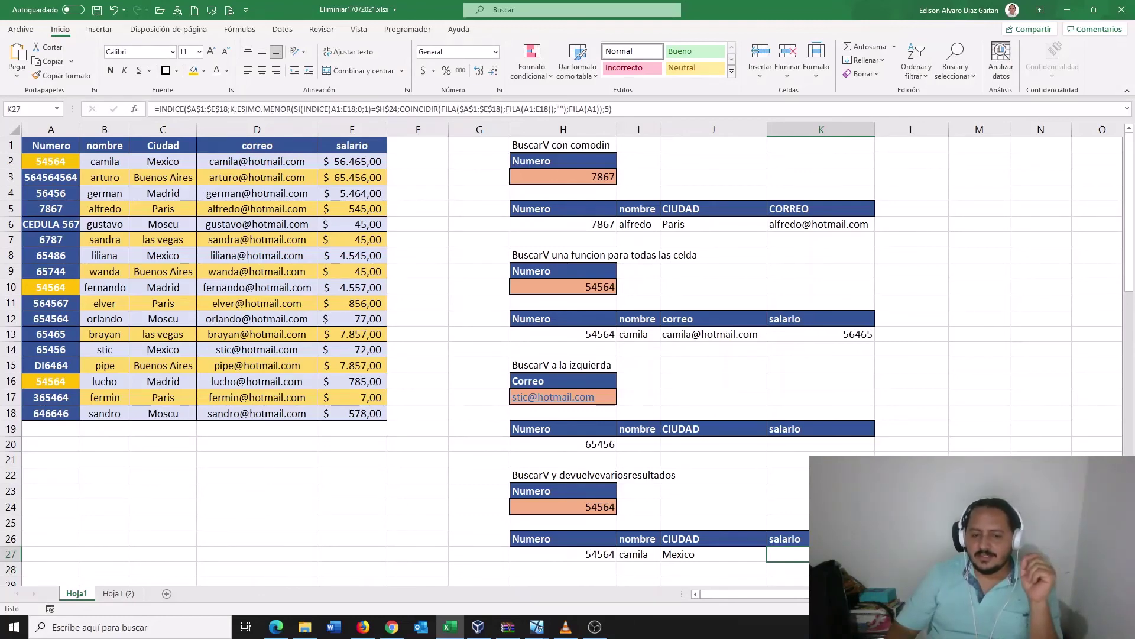
# Make both A1:E18 ranges in the H27 formula absolute ($A$1:$E$18), inside INDICE and FILA
pyautogui.click(563, 554)
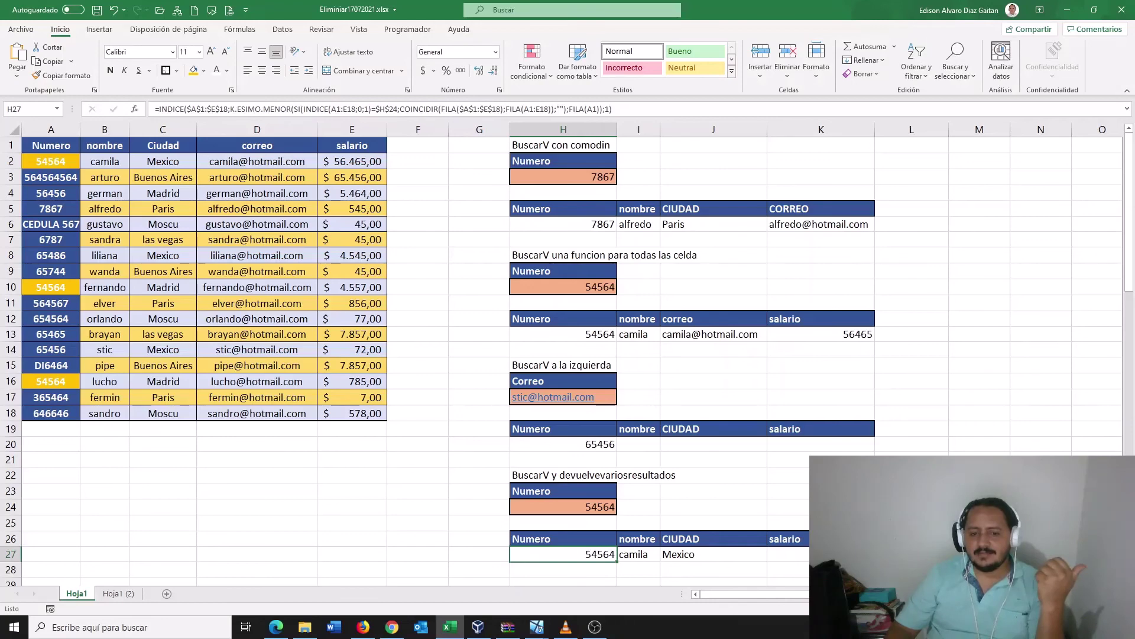
pyautogui.press('F2')
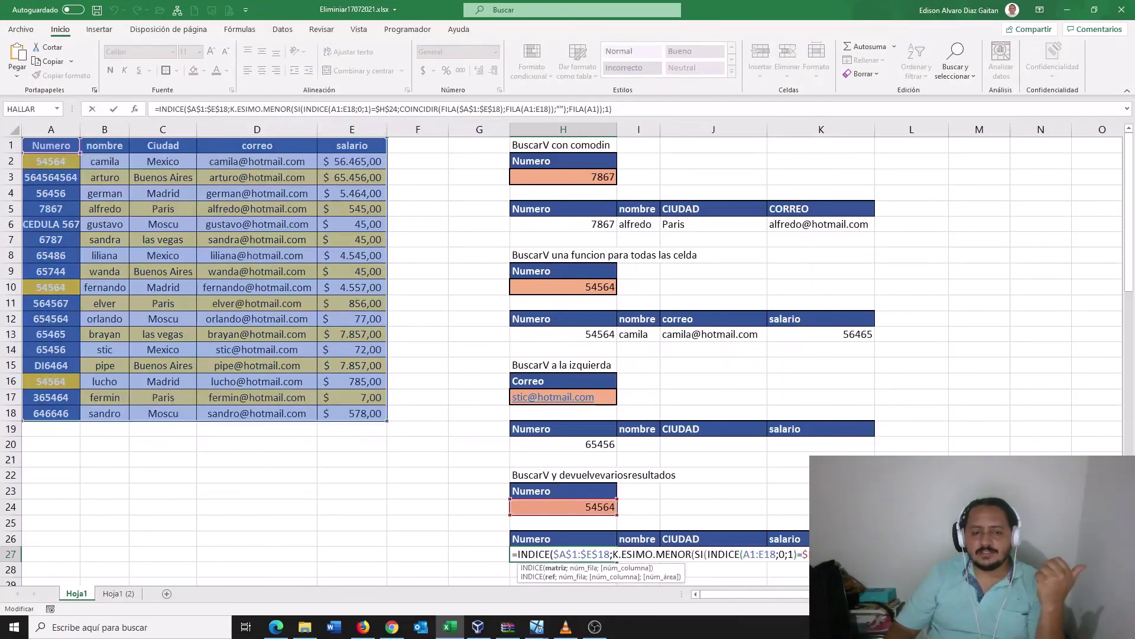
pyautogui.click(578, 554)
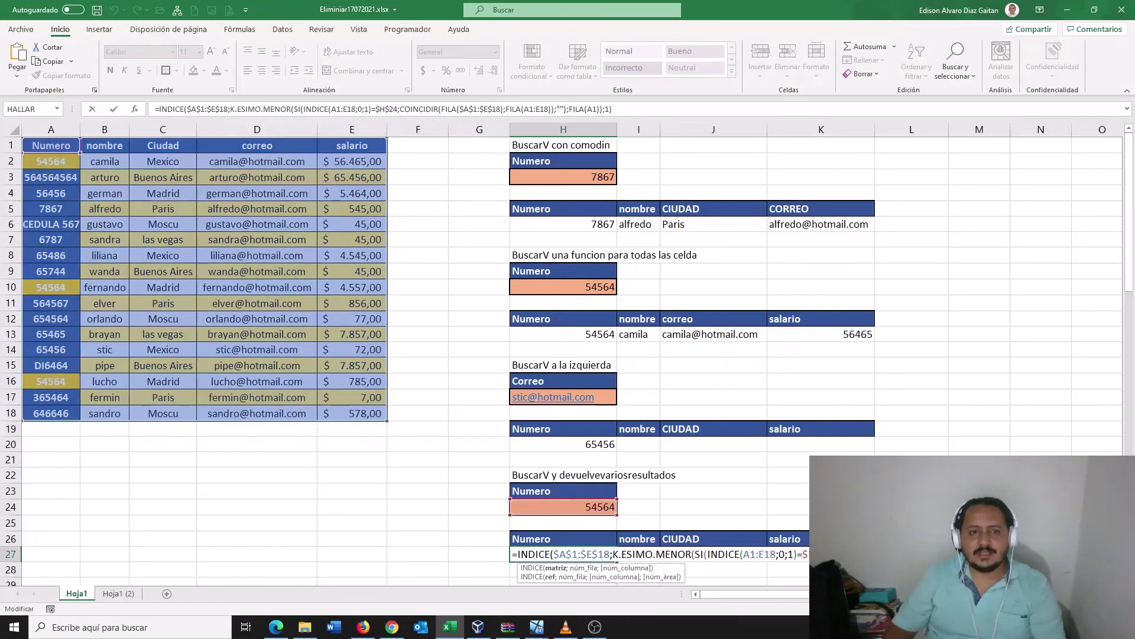
pyautogui.click(320, 109)
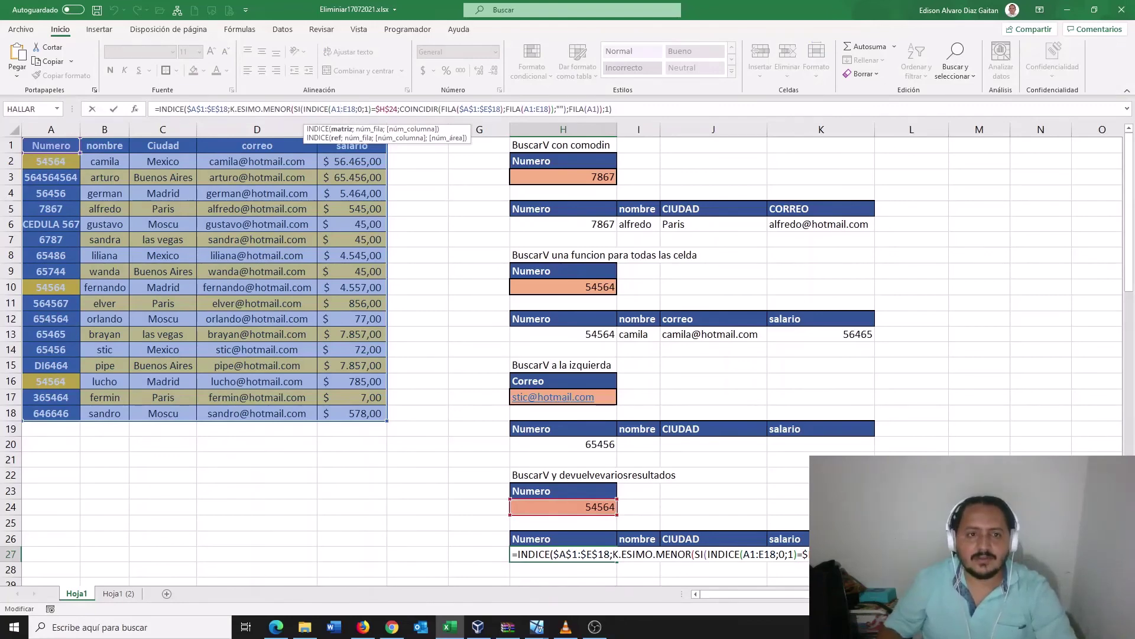
pyautogui.press('F4')
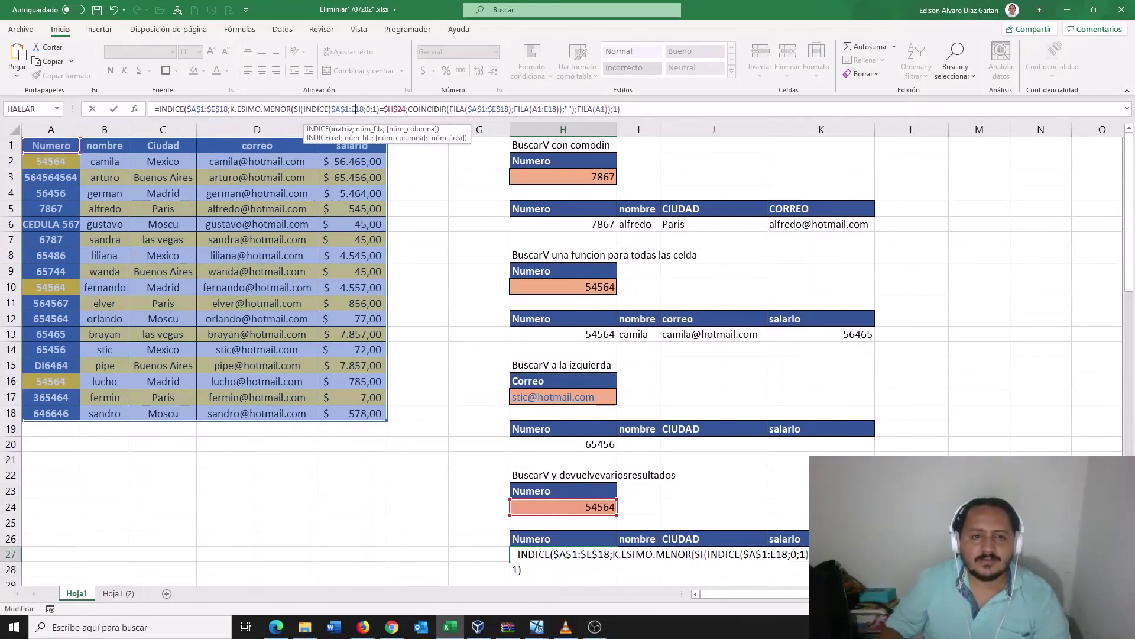
pyautogui.click(362, 108)
pyautogui.press('F4')
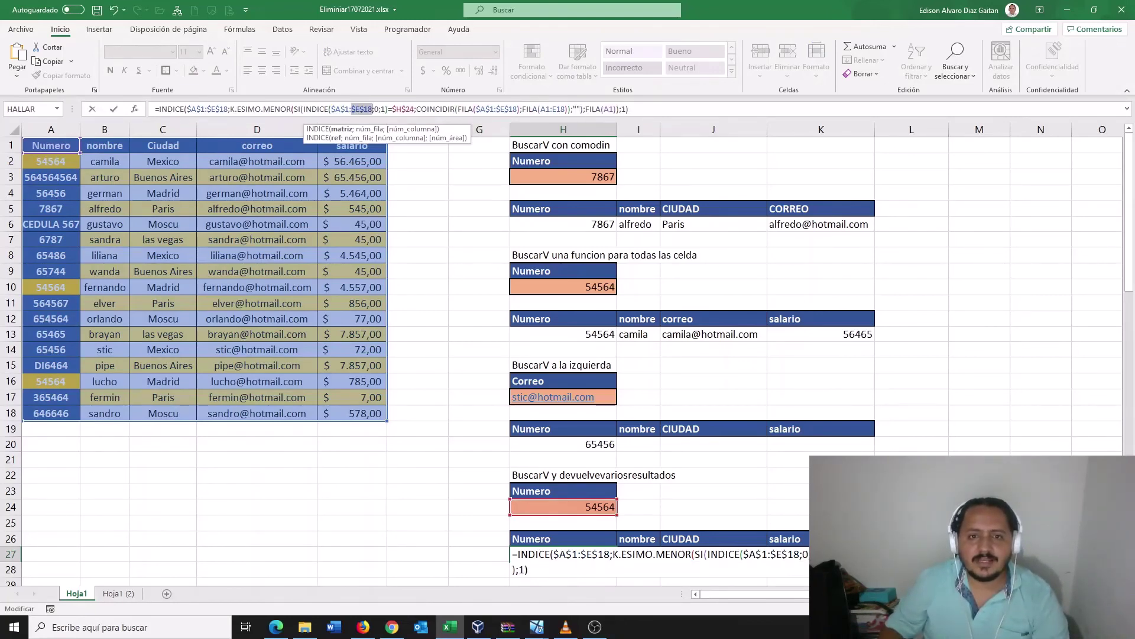
pyautogui.click(549, 109)
pyautogui.press('F4')
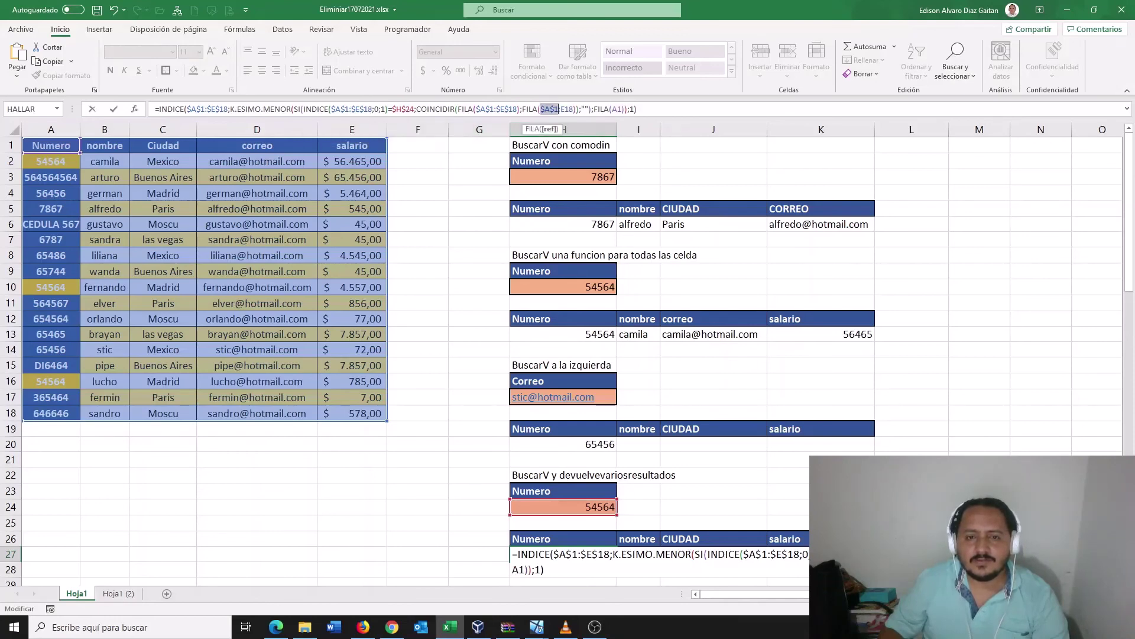
pyautogui.press('Right')
pyautogui.press('Right')
pyautogui.press('F4')
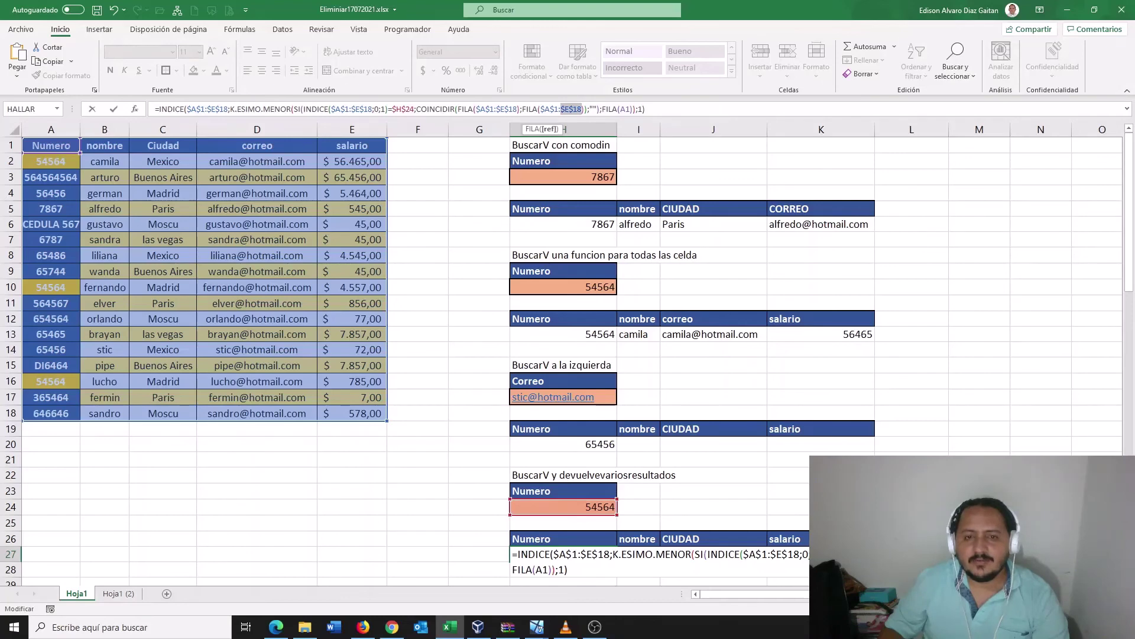
pyautogui.press('Return')
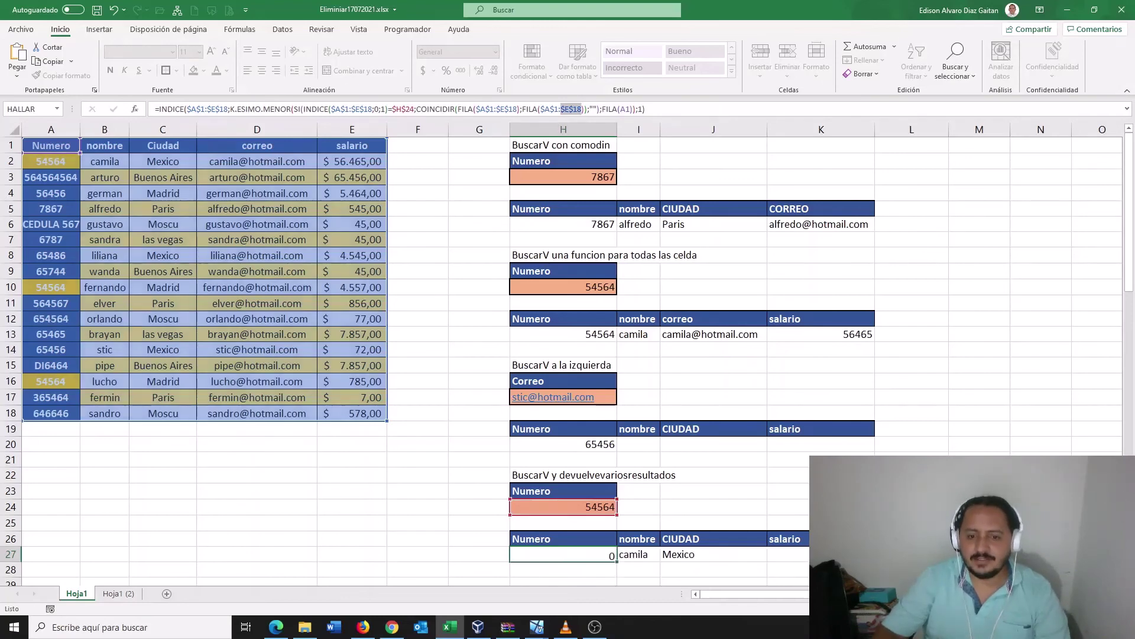
# Make both A1:E18 ranges in the I27 formula absolute ($A$1:$E$18)
pyautogui.click(639, 554)
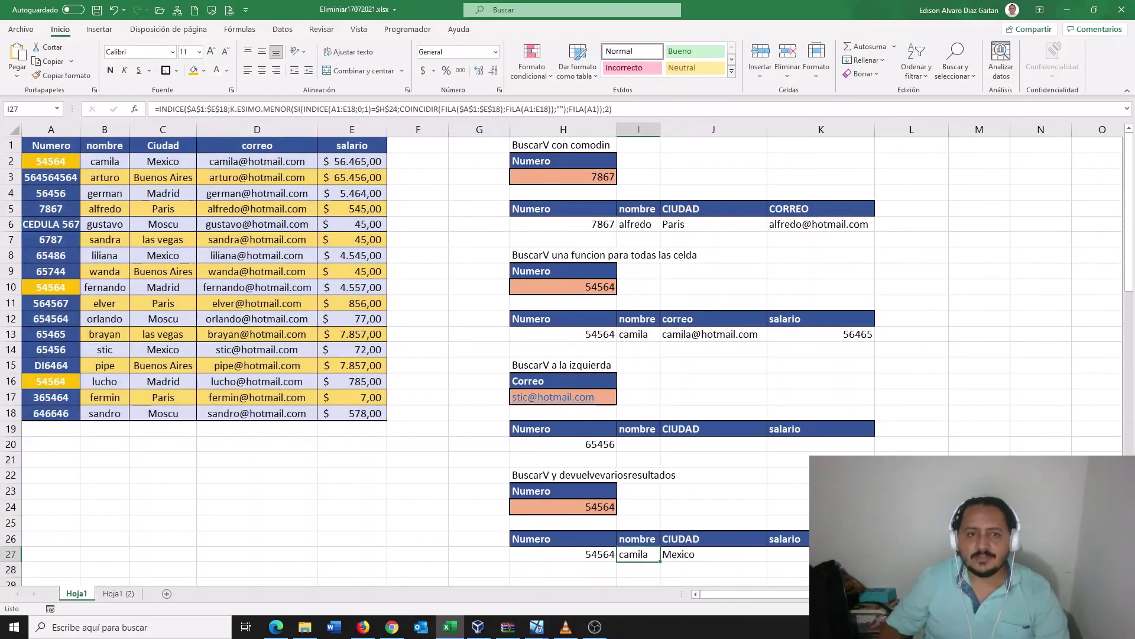
pyautogui.doubleClick(349, 109)
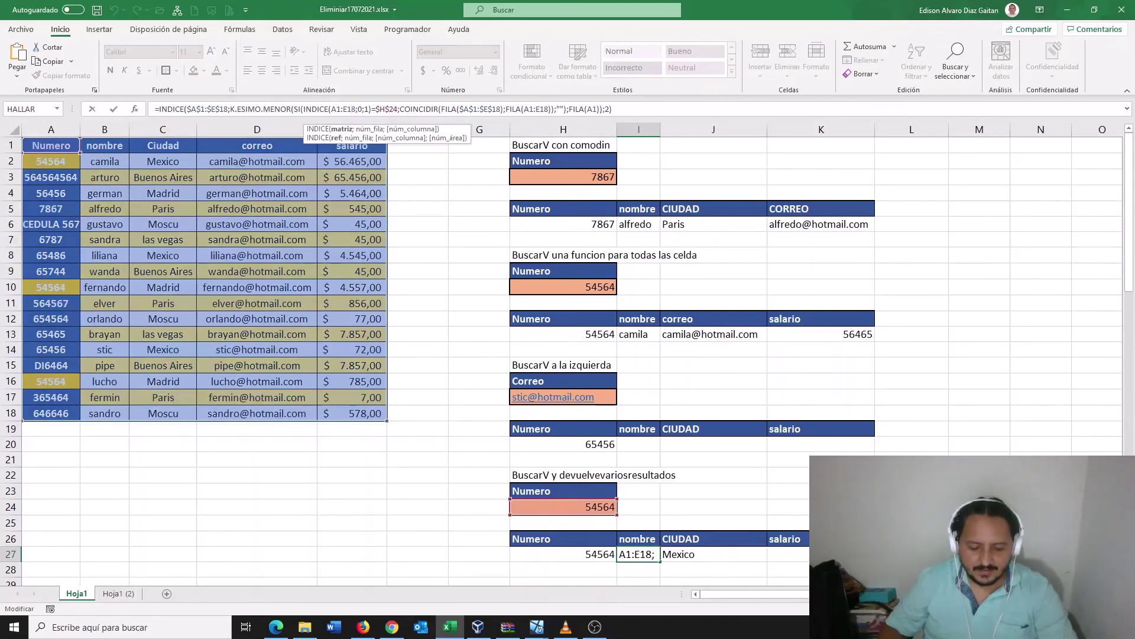
pyautogui.press('F4')
pyautogui.doubleClick(336, 109)
pyautogui.press('F4')
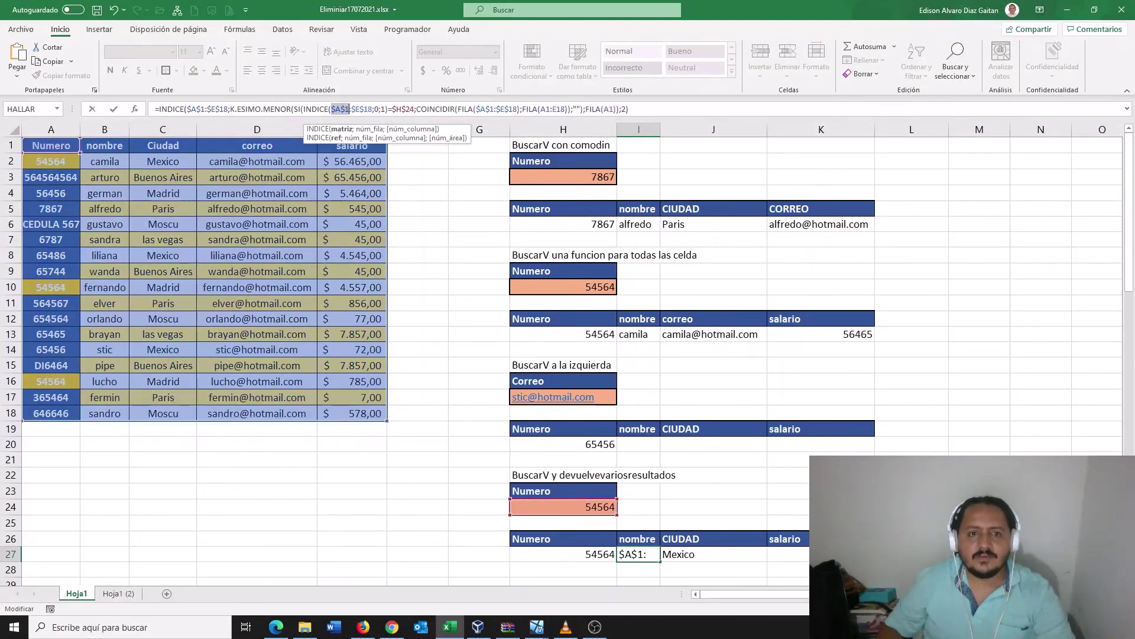
pyautogui.doubleClick(543, 108)
pyautogui.press('F4')
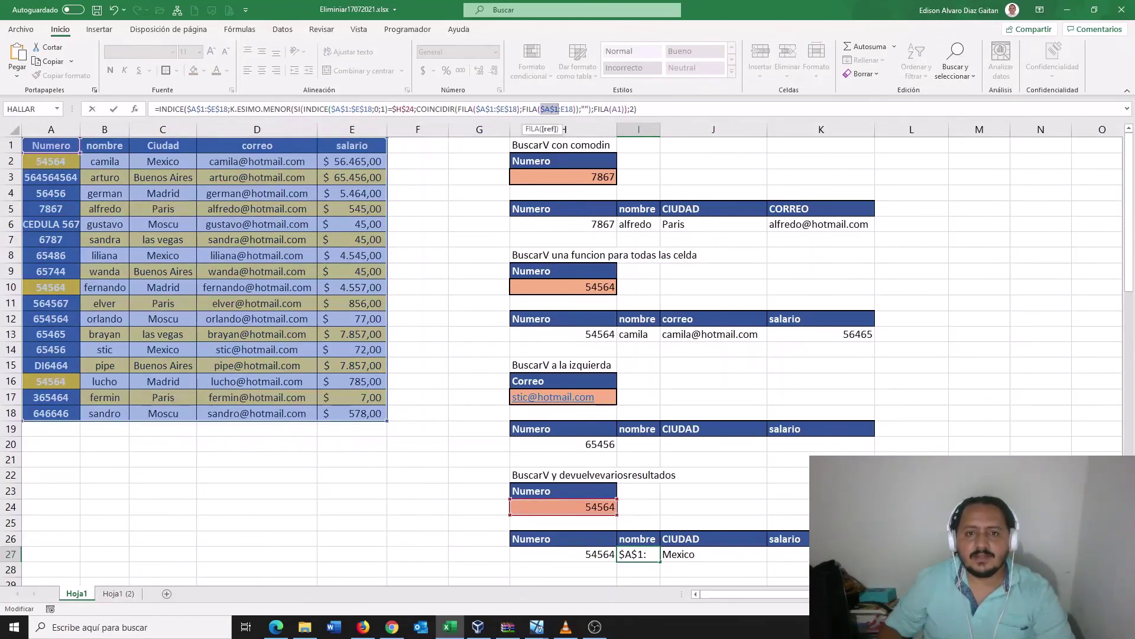
pyautogui.doubleClick(571, 109)
pyautogui.press('F4')
pyautogui.press('Return')
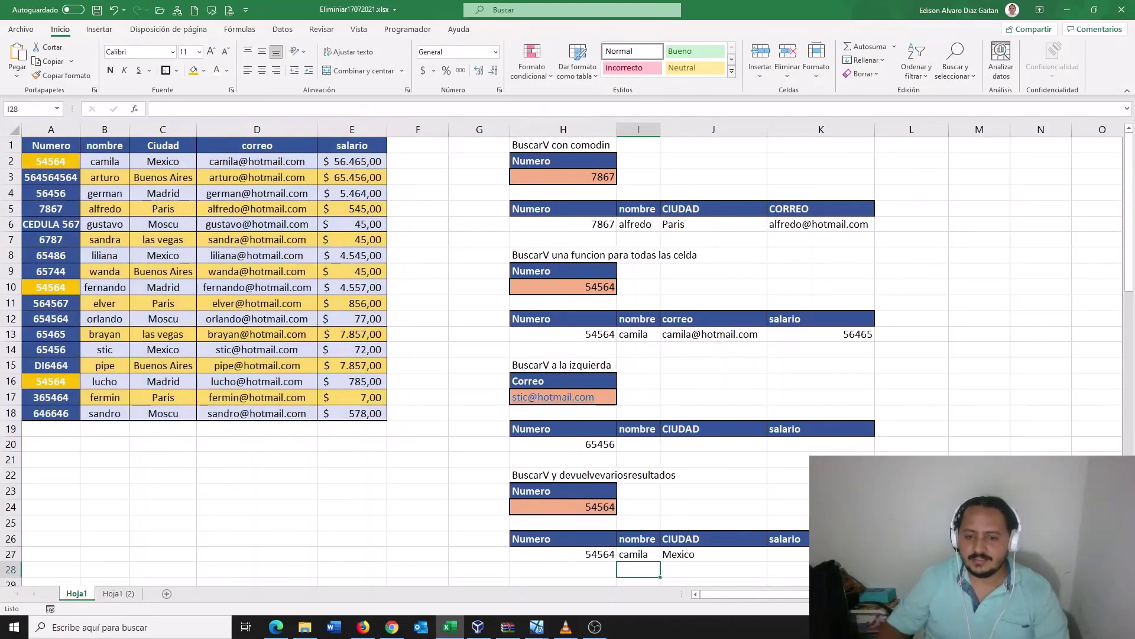
# Make both A1:E18 ranges in the J27 formula absolute, keeping Mexico as the result
pyautogui.click(714, 554)
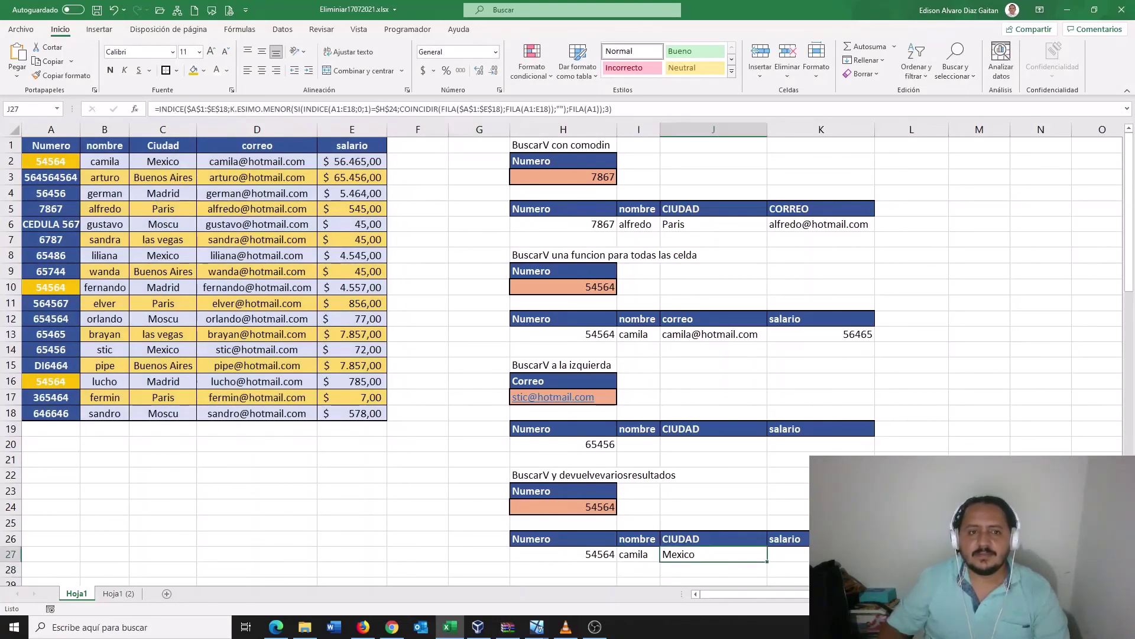
pyautogui.doubleClick(338, 109)
pyautogui.press('F4')
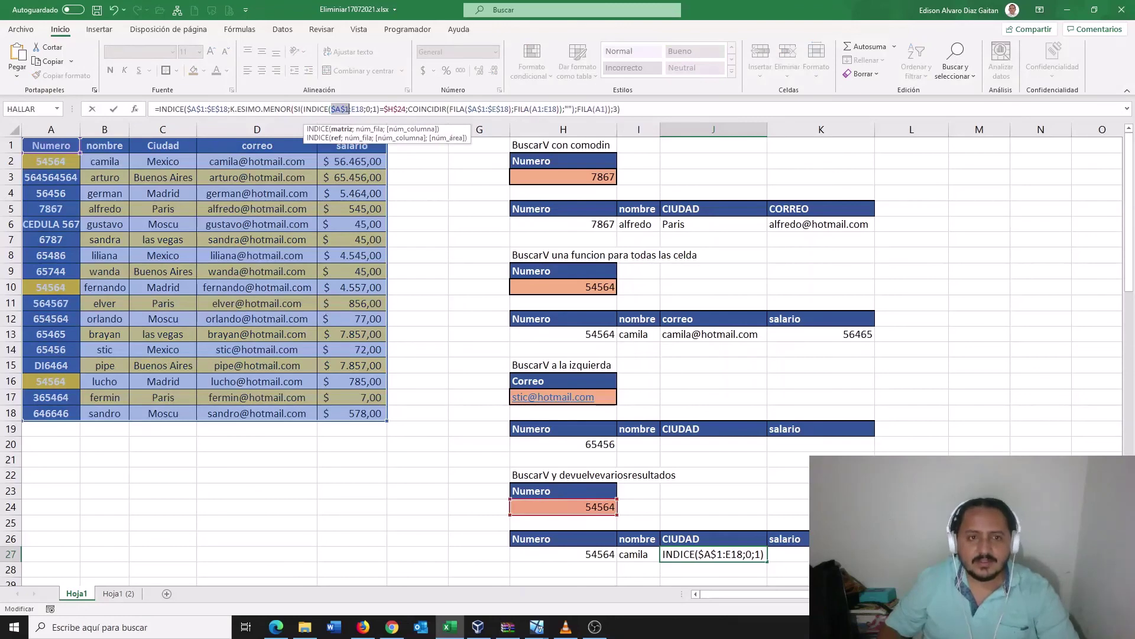
pyautogui.doubleClick(358, 108)
pyautogui.press('F4')
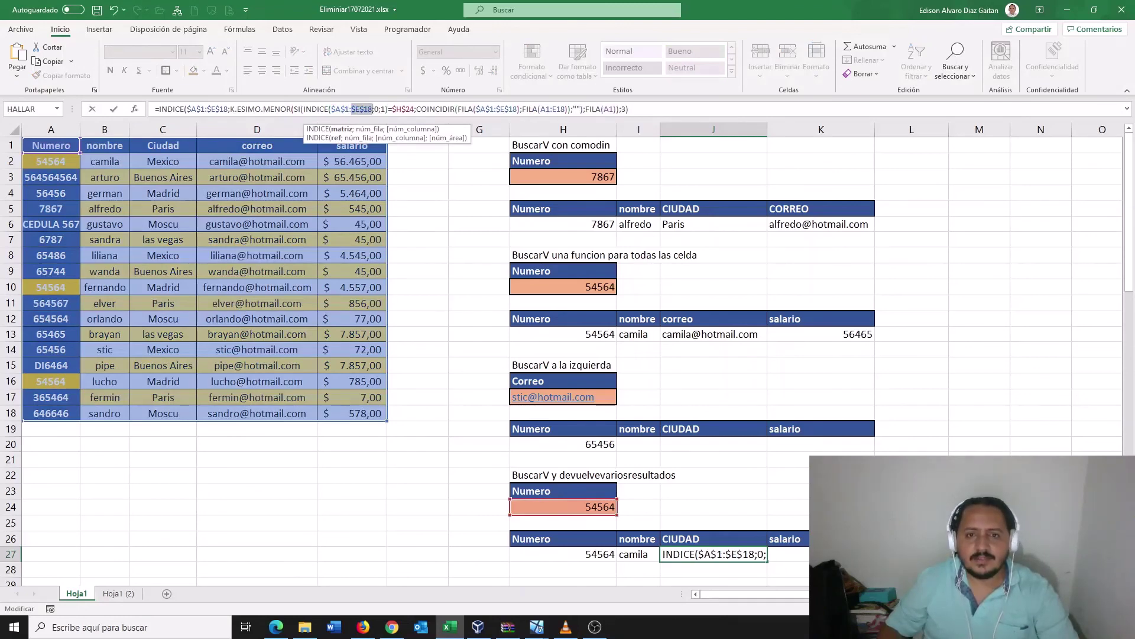
pyautogui.doubleClick(547, 109)
pyautogui.press('F4')
pyautogui.doubleClick(566, 109)
pyautogui.press('F4')
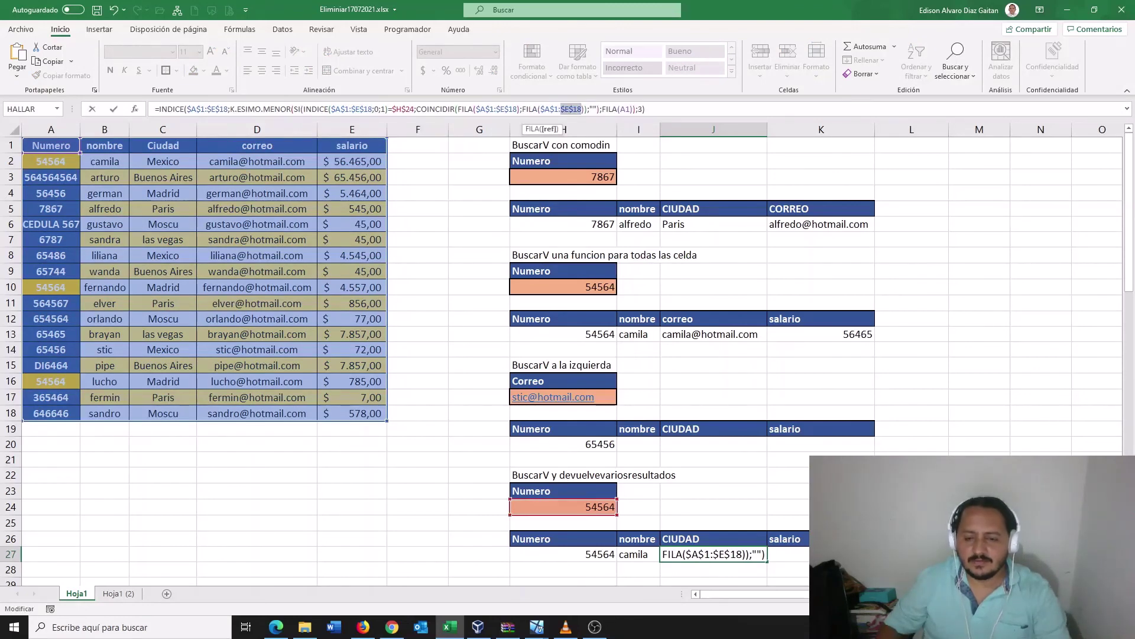
pyautogui.press('Return')
# Lock the INDICE and second FILA ranges in K27 as $A$1:$E$18
pyautogui.click(786, 554)
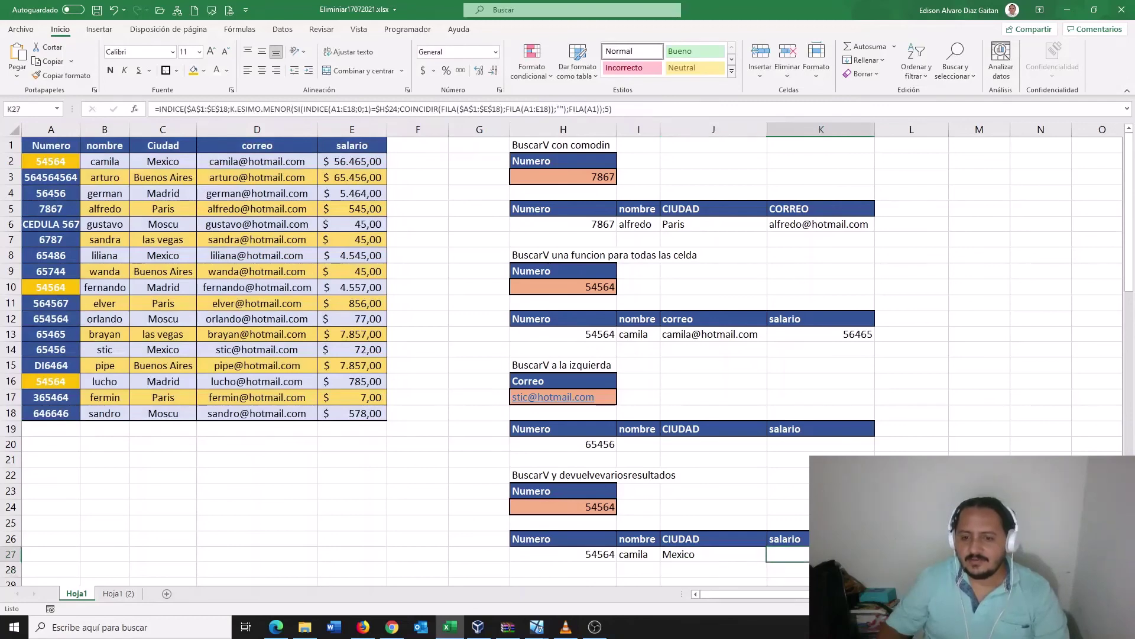
pyautogui.click(334, 109)
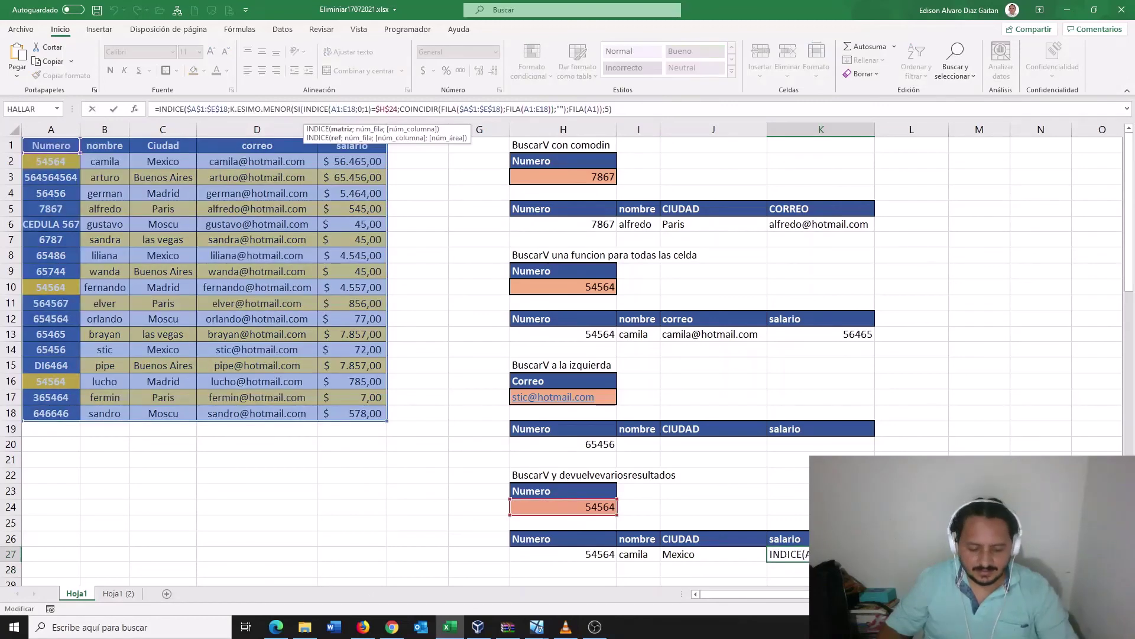
pyautogui.press('F4')
pyautogui.press('Right')
pyautogui.press('Right')
pyautogui.press('F4')
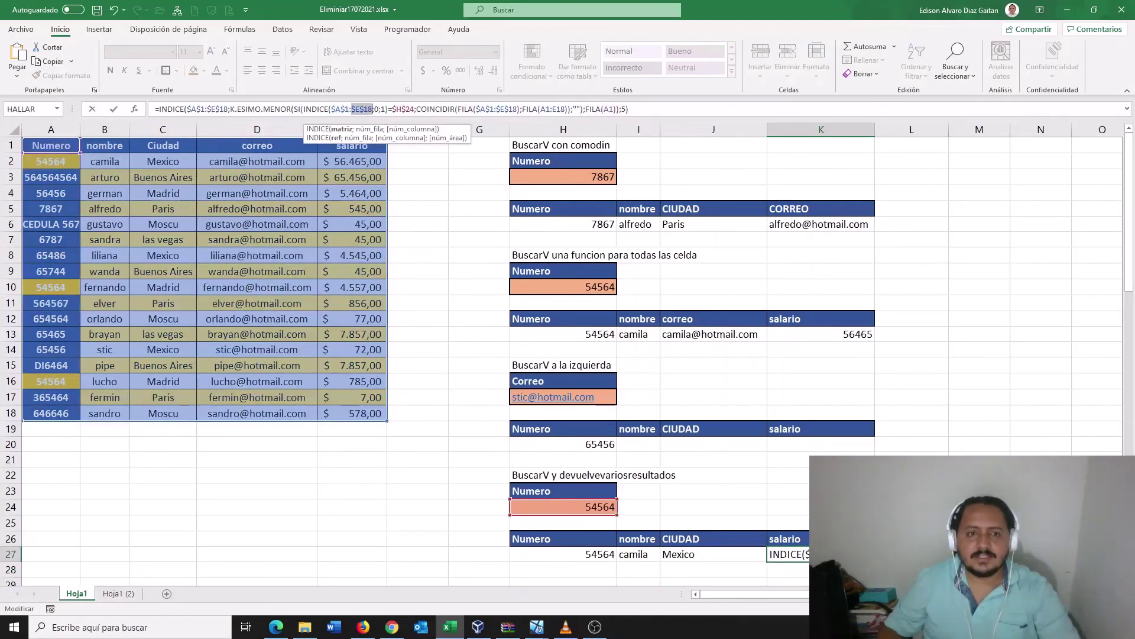
pyautogui.click(545, 109)
pyautogui.press('F4')
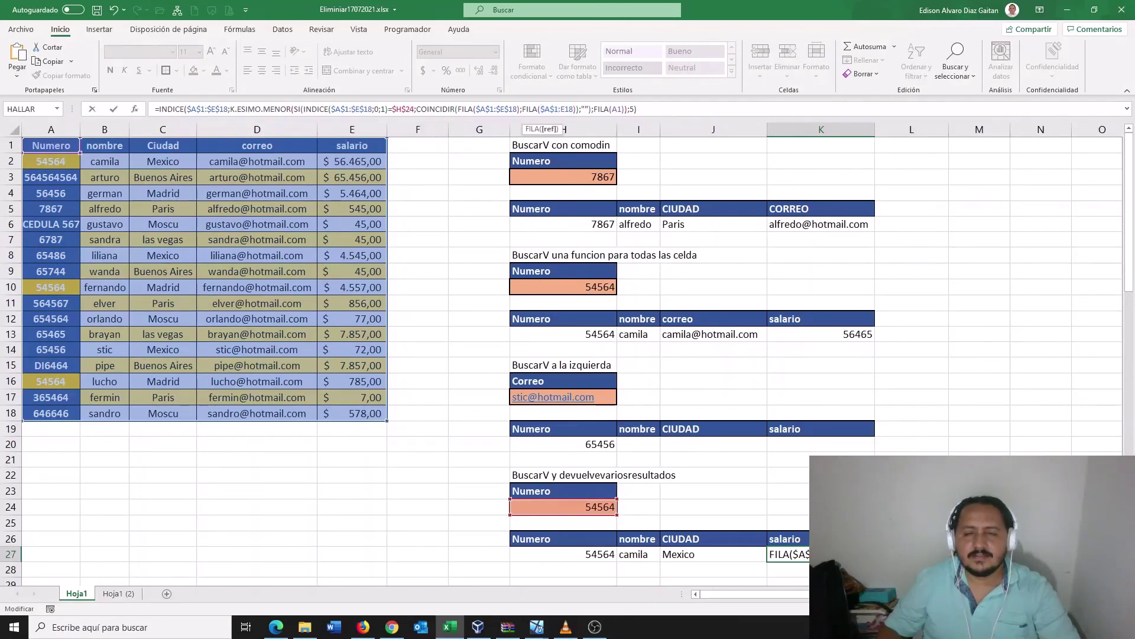
pyautogui.press('Right')
pyautogui.press('Right')
pyautogui.press('F4')
pyautogui.press('Return')
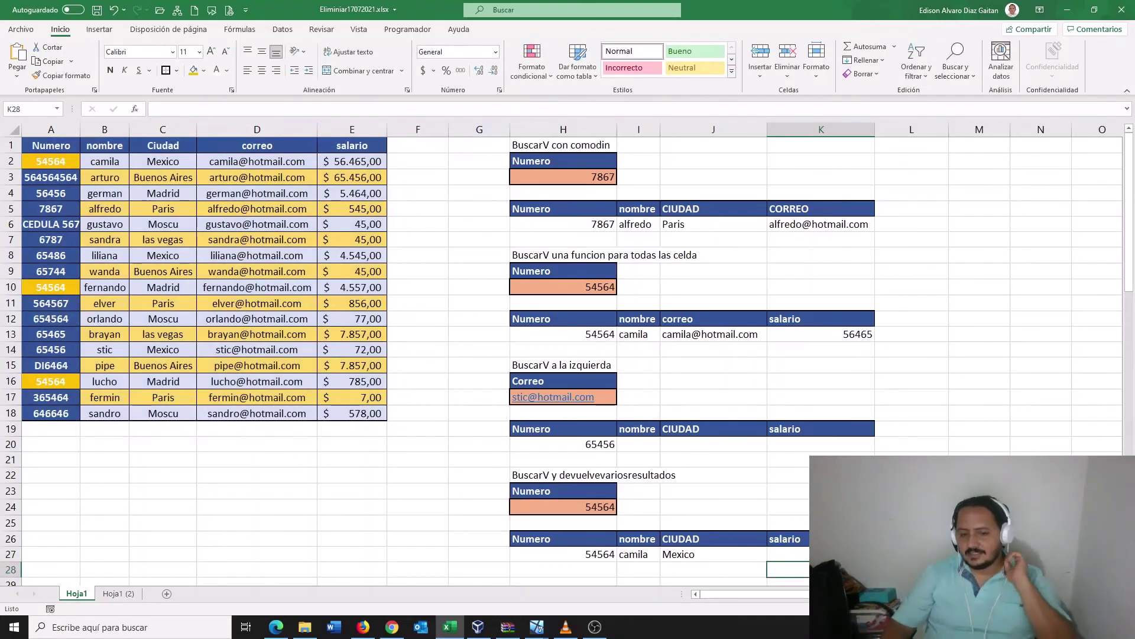
# Fill the H27:K27 lookup formulas down to row 29 and widen the nombre column
pyautogui.press('Up')
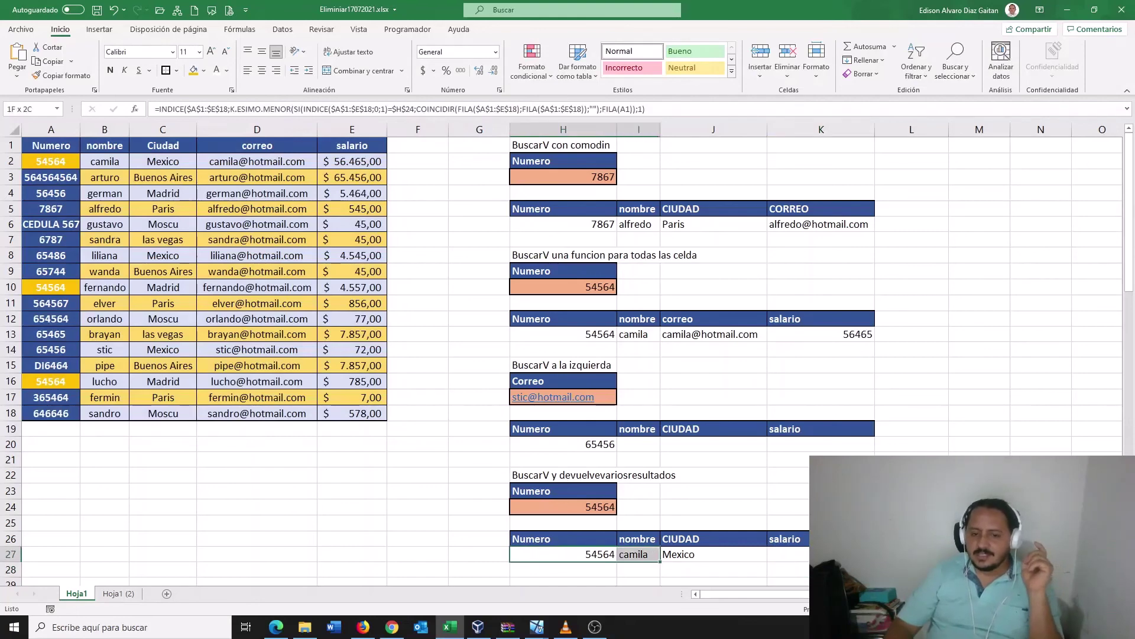
pyautogui.hotkey('shift', 'Left')
pyautogui.hotkey('shift', 'Left')
pyautogui.hotkey('shift', 'Left')
pyautogui.scroll(-2, 566, 358)
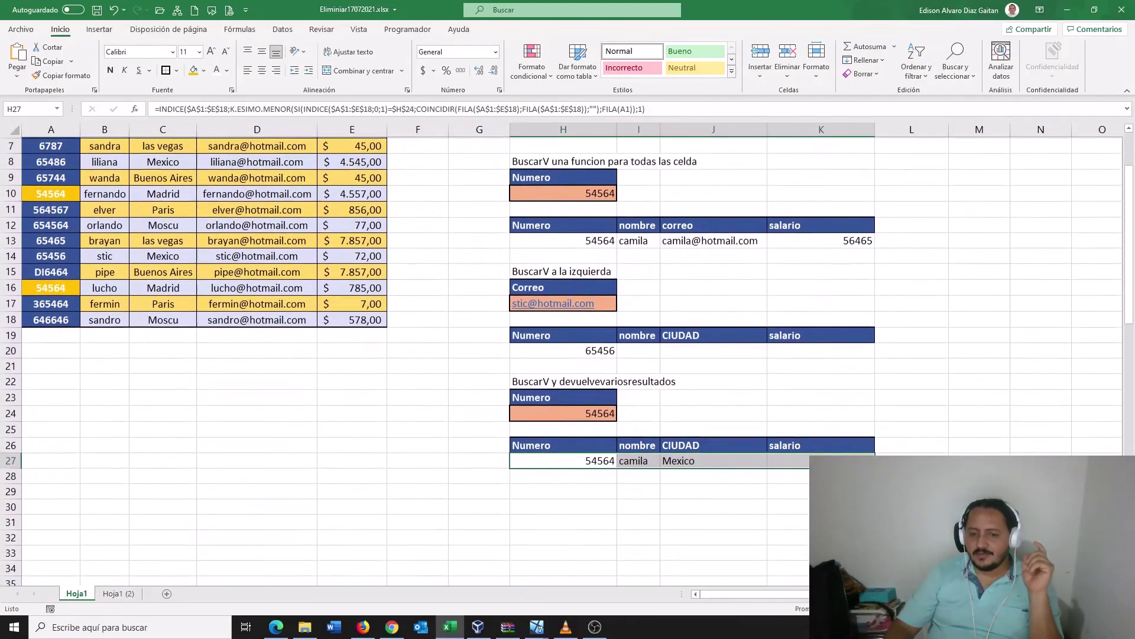
pyautogui.hotkey('shift', 'Down')
pyautogui.hotkey('shift', 'Down')
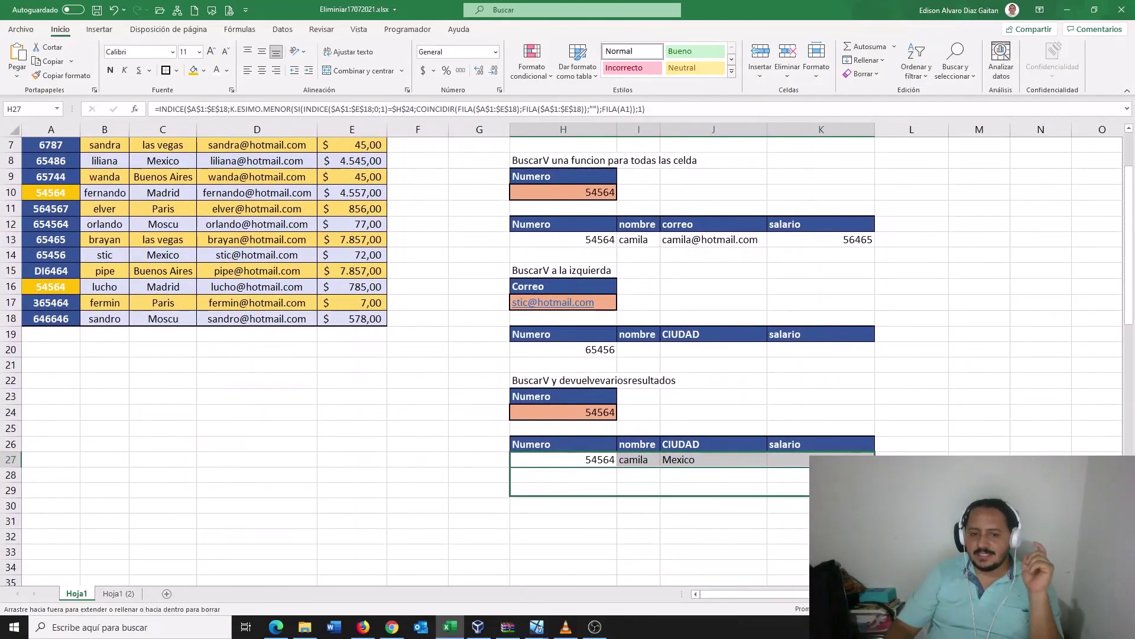
pyautogui.hotkey('ctrl', 'd')
pyautogui.click(617, 491)
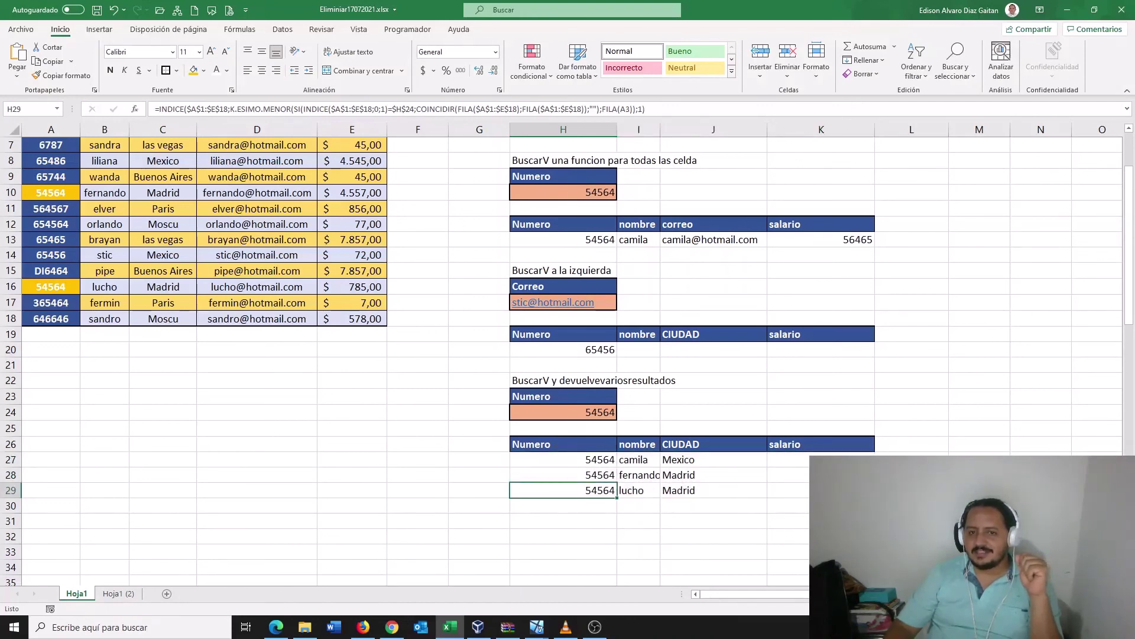
pyautogui.moveTo(660, 130); pyautogui.dragTo(698, 129)
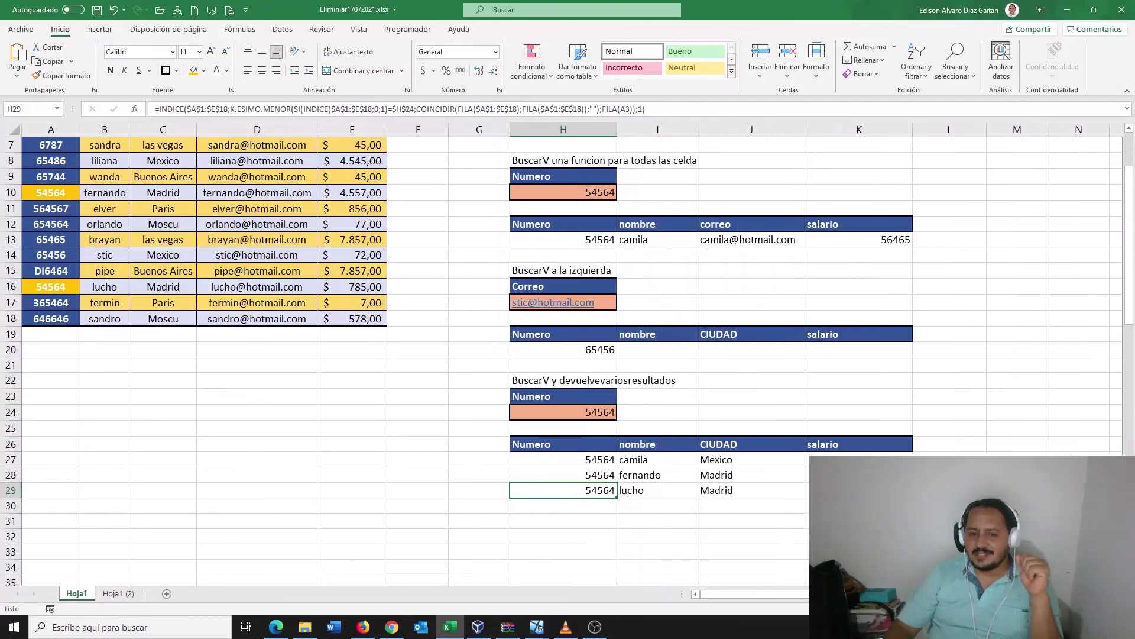
pyautogui.scroll(2, 562, 355)
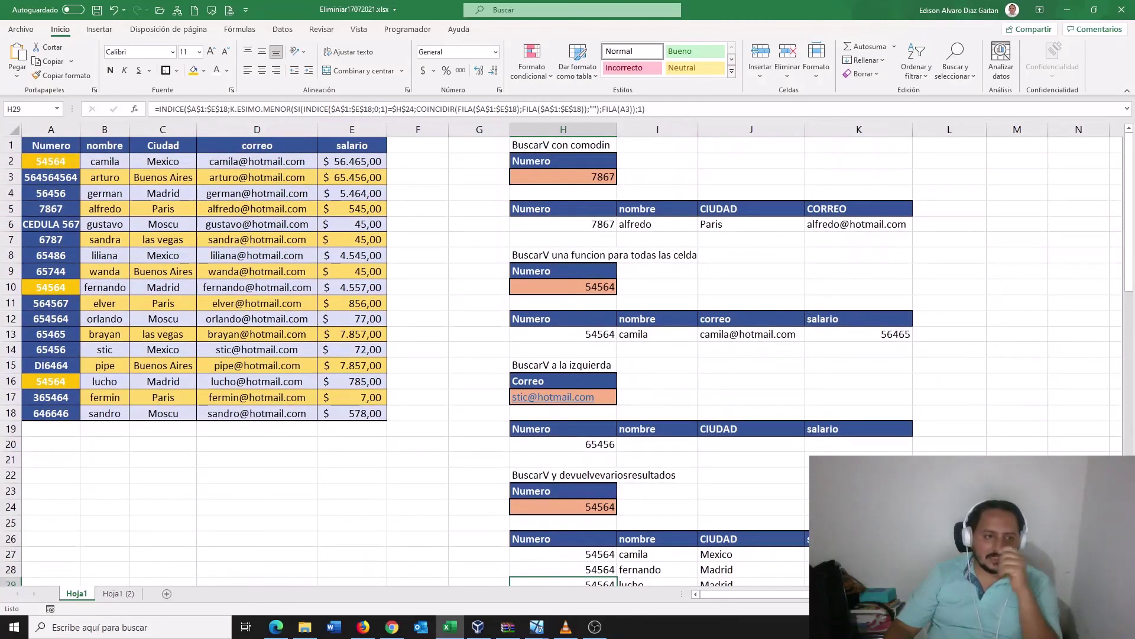
# Highlight source rows 2, 10 and 16, the three 54564 records
pyautogui.click(51, 161)
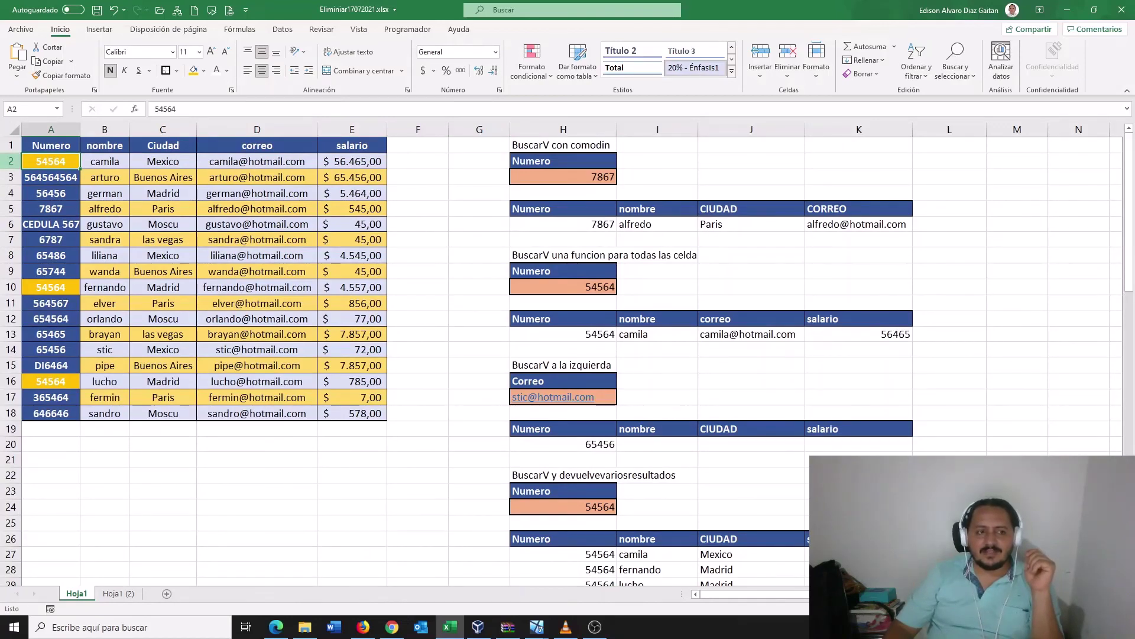
pyautogui.hotkey('shift', 'space')
pyautogui.keyDown('ctrl'); pyautogui.click(10, 287); pyautogui.keyUp('ctrl')
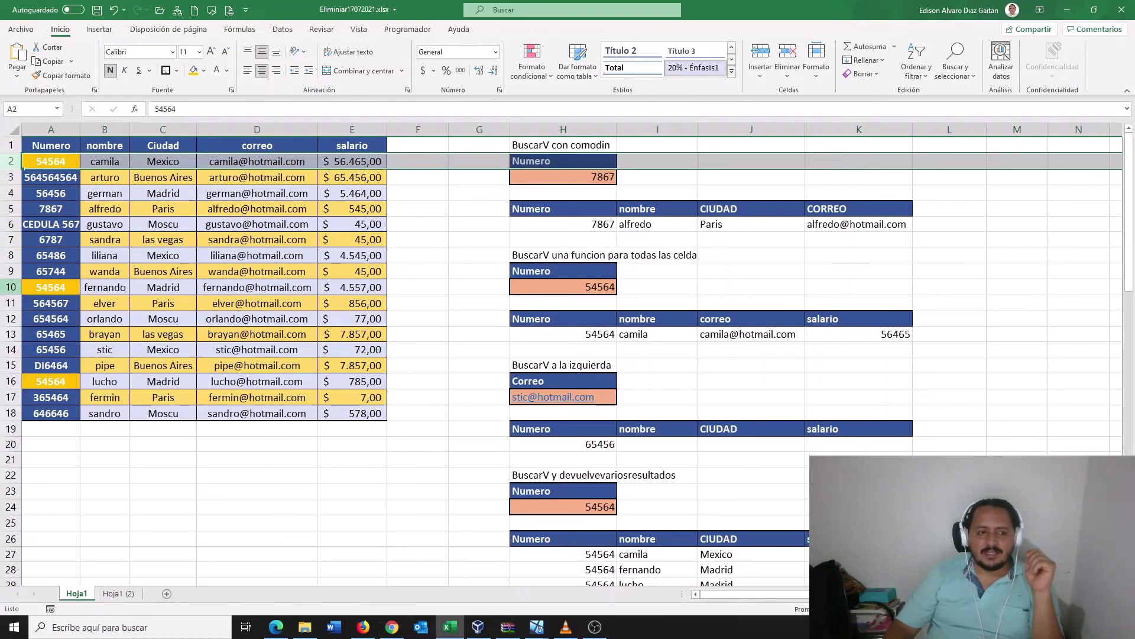
pyautogui.click(11, 287)
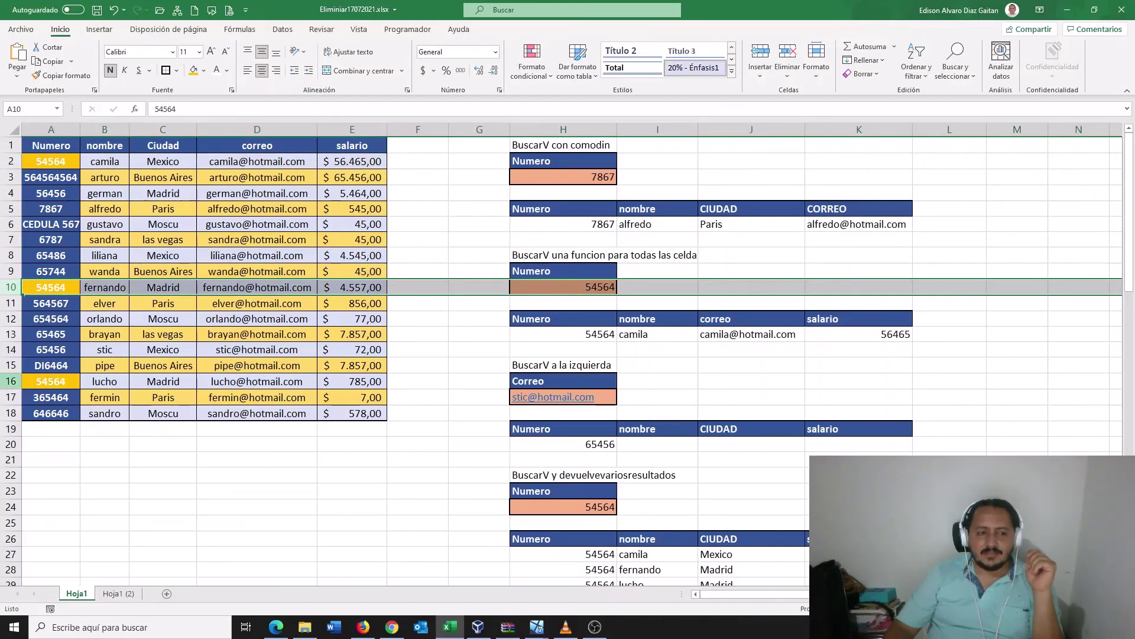
pyautogui.click(11, 381)
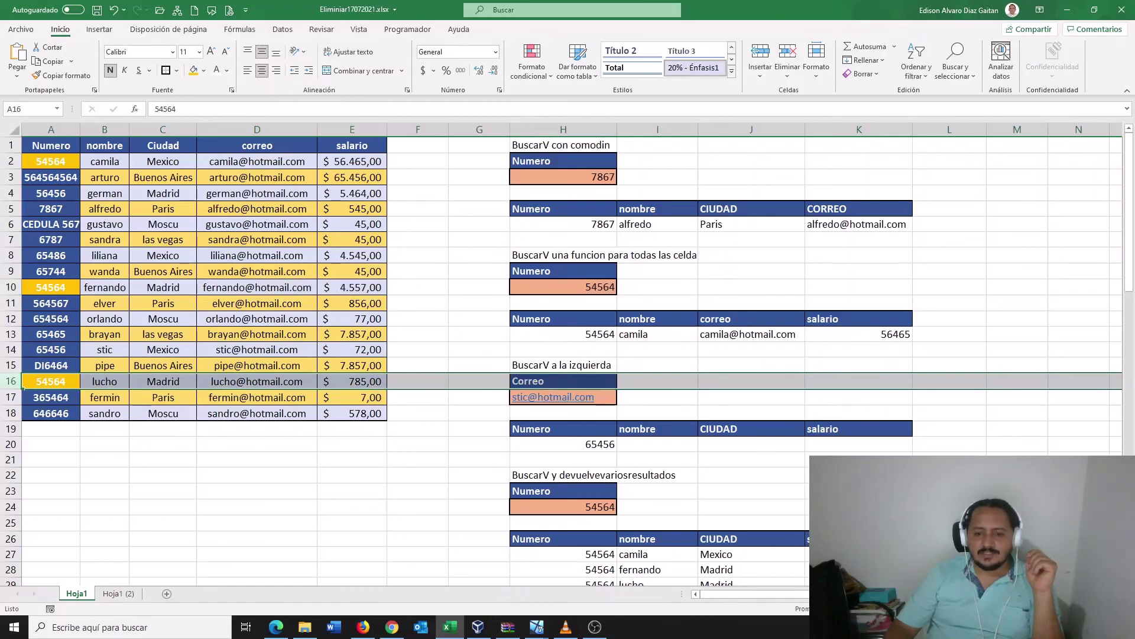
pyautogui.click(657, 555)
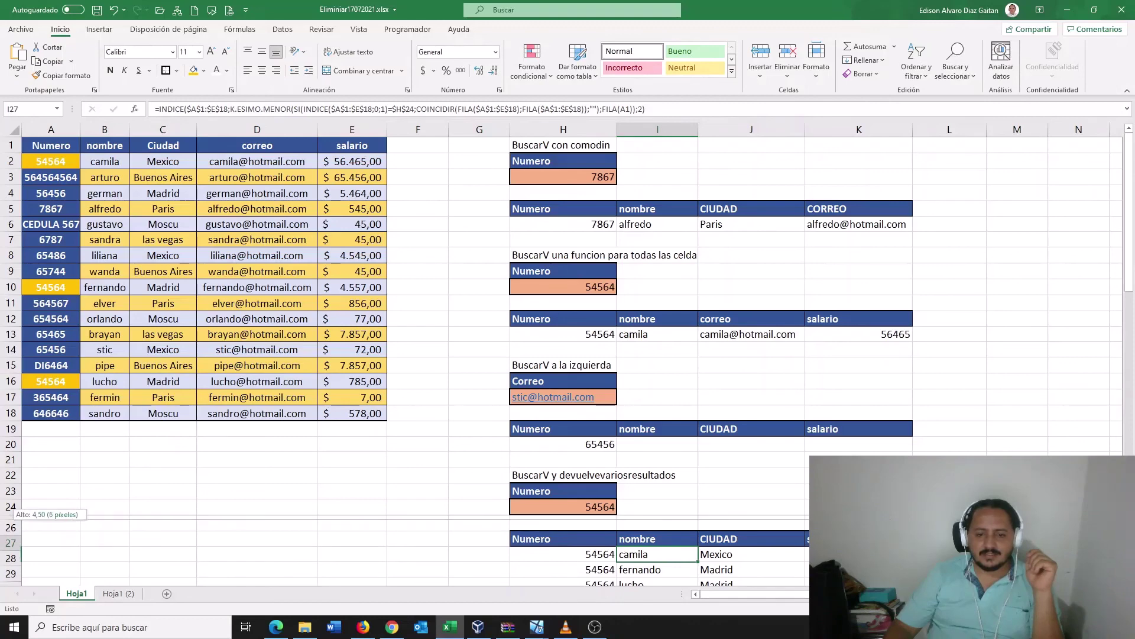
# Shrink row 25 and compare the I27–I29 names with camila and fernando in the source
pyautogui.moveTo(11, 530); pyautogui.dragTo(11, 520)
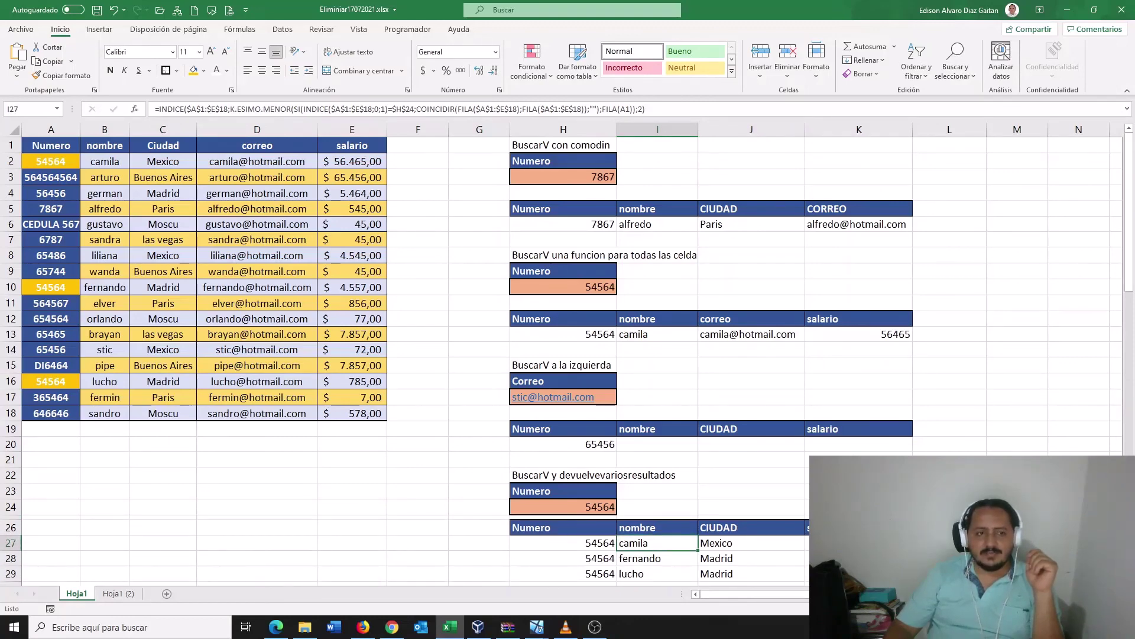
pyautogui.click(105, 161)
pyautogui.click(657, 558)
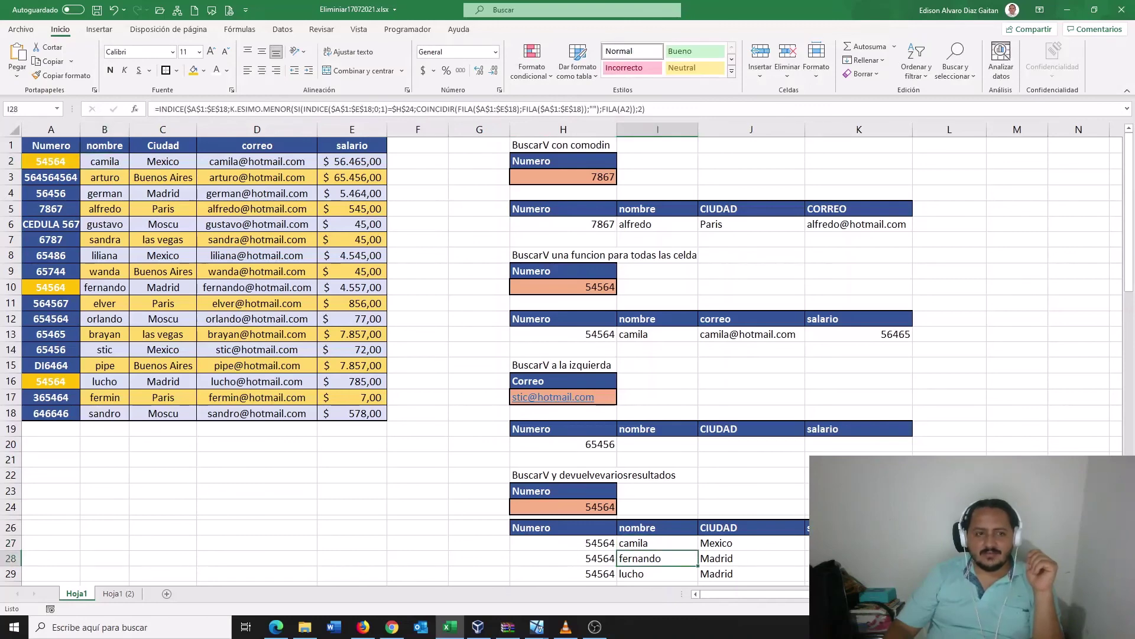
pyautogui.click(352, 413)
pyautogui.click(104, 287)
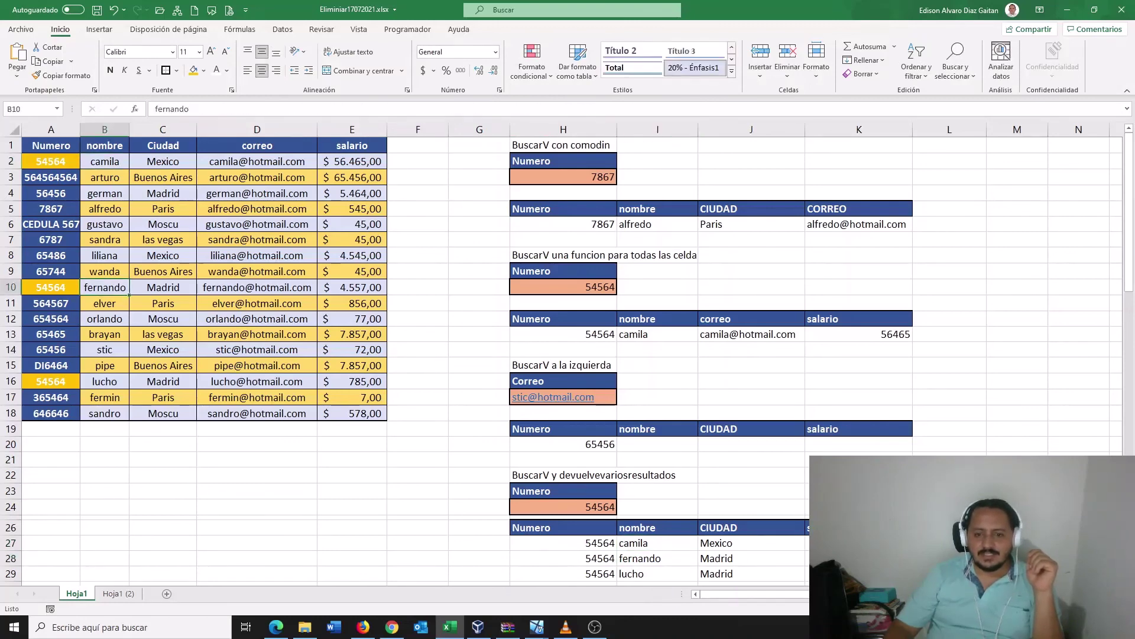
pyautogui.click(656, 573)
pyautogui.click(352, 507)
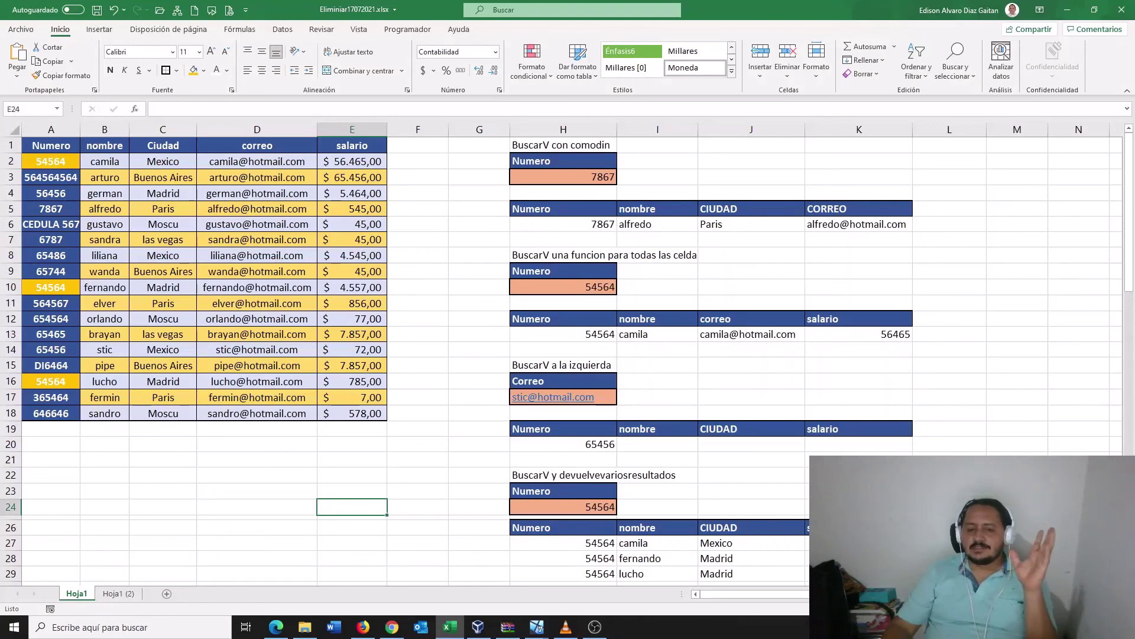
# Fill H29:K29 down into row 30, which returns #¡NUM! errors
pyautogui.scroll(-1, 562, 355)
pyautogui.click(563, 526)
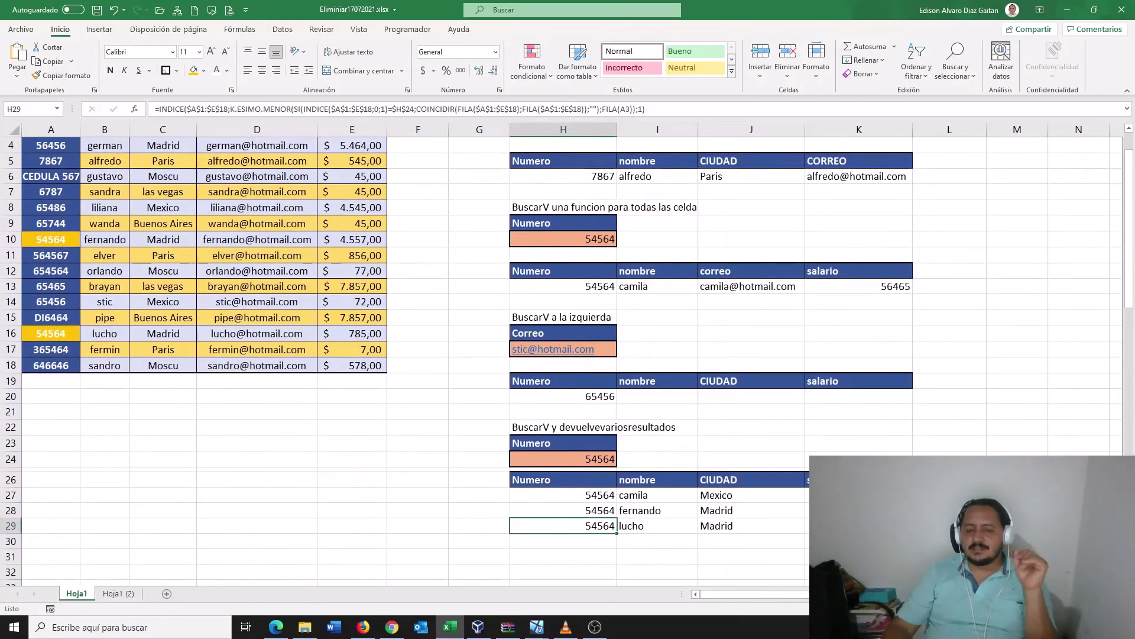
pyautogui.moveTo(563, 526); pyautogui.dragTo(860, 526)
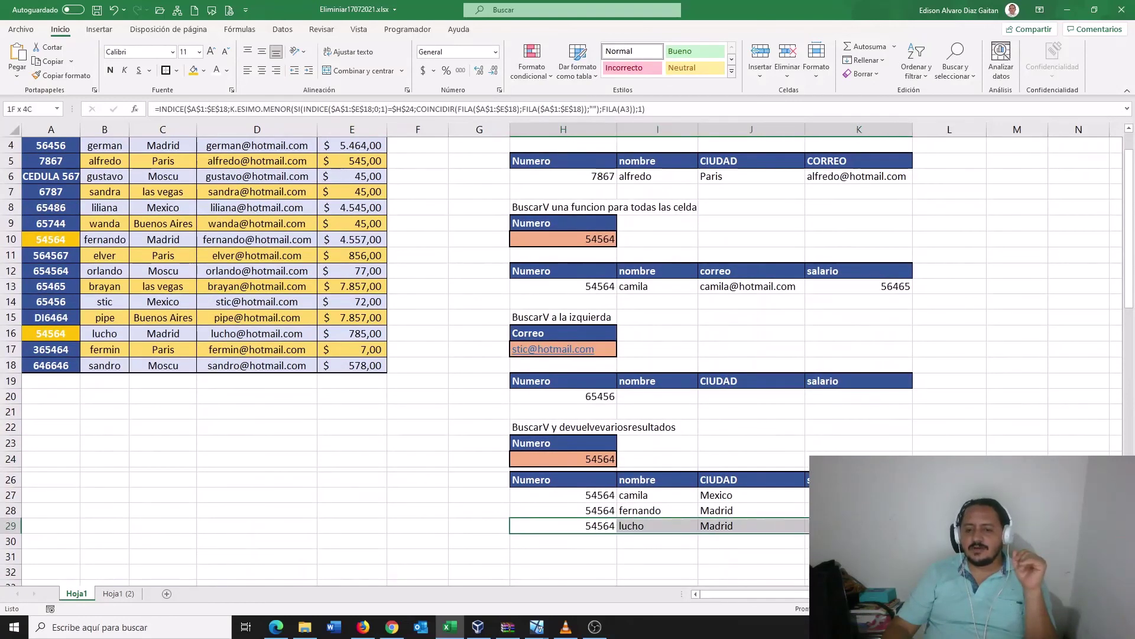
pyautogui.moveTo(913, 533); pyautogui.dragTo(912, 544)
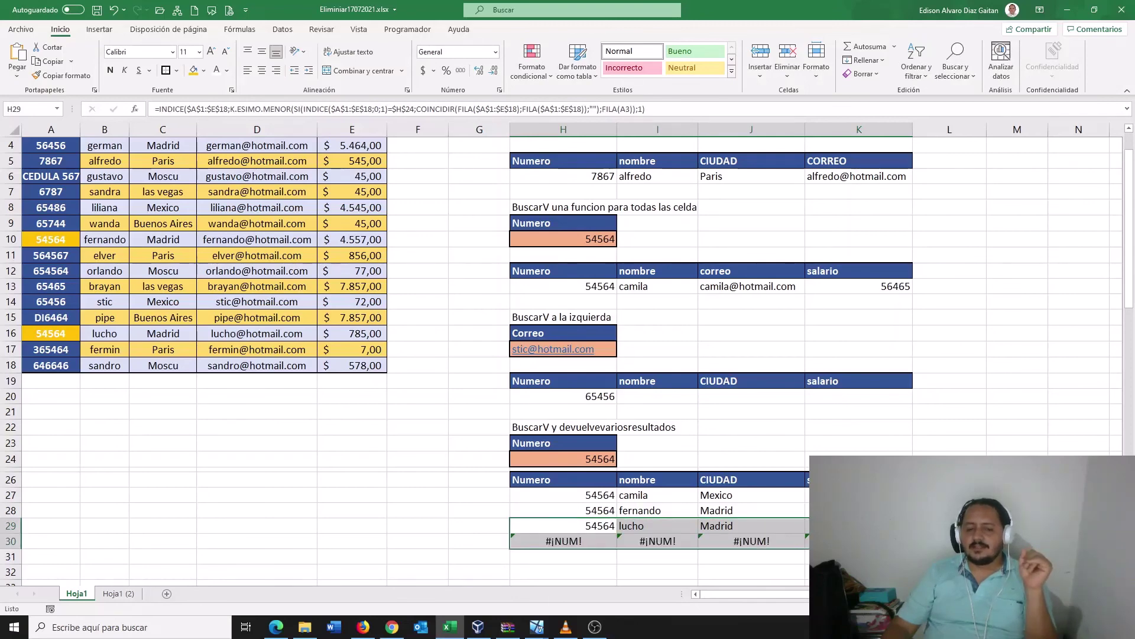
pyautogui.click(563, 541)
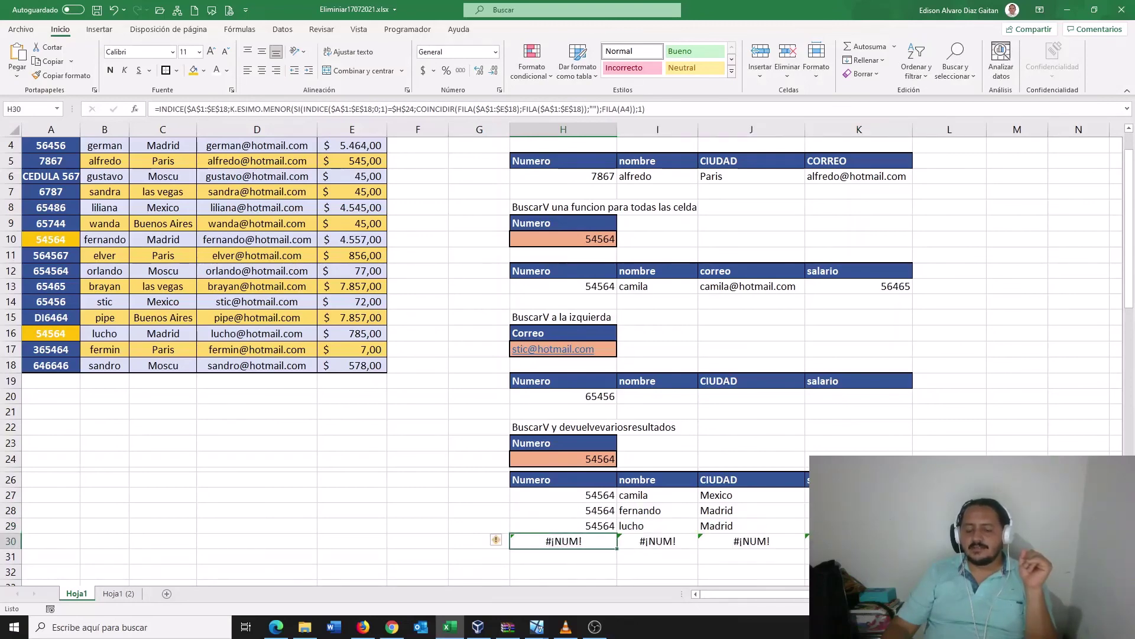
pyautogui.hotkey('shift', 'Right')
pyautogui.hotkey('shift', 'Left')
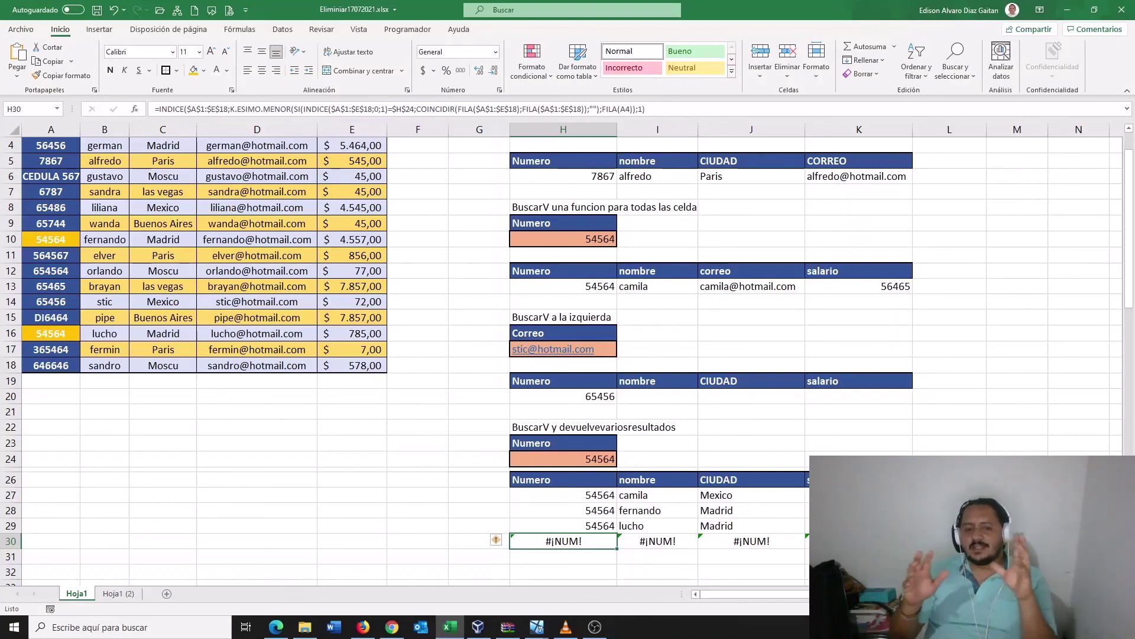
# Drag the fill handle back up to clear row 30's #¡NUM! cells
pyautogui.click(563, 495)
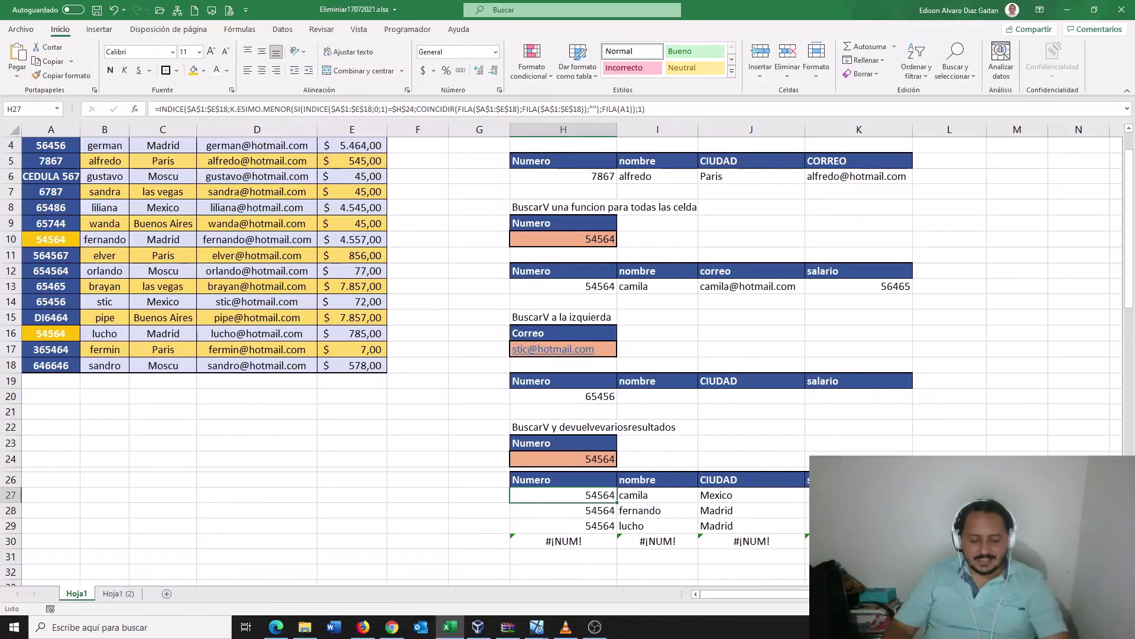
pyautogui.moveTo(563, 525); pyautogui.dragTo(913, 534)
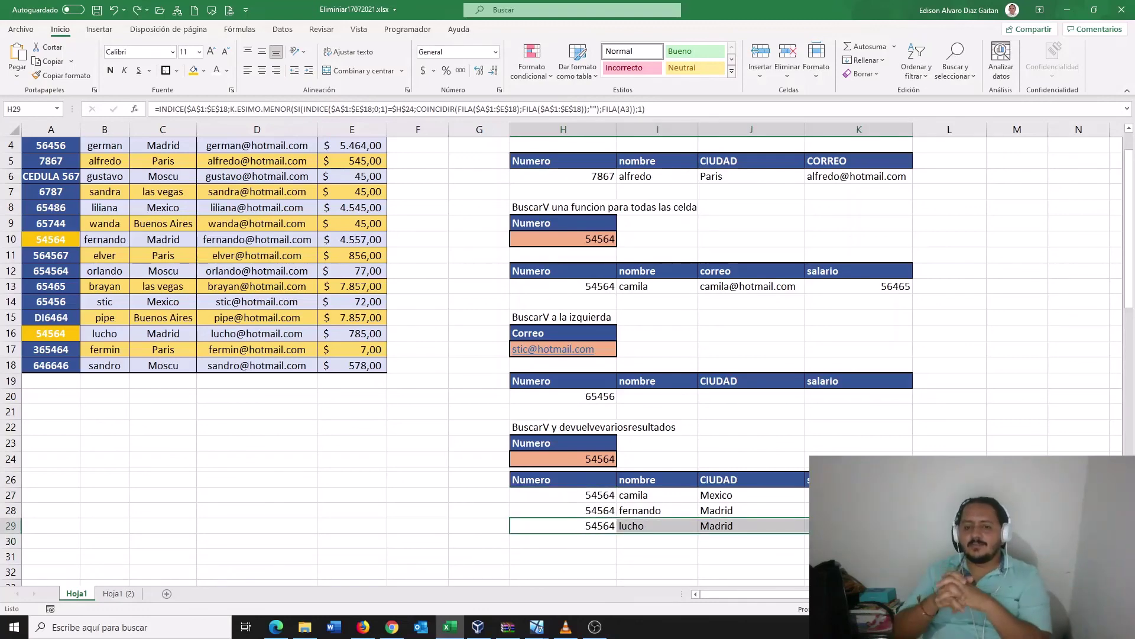
pyautogui.click(563, 495)
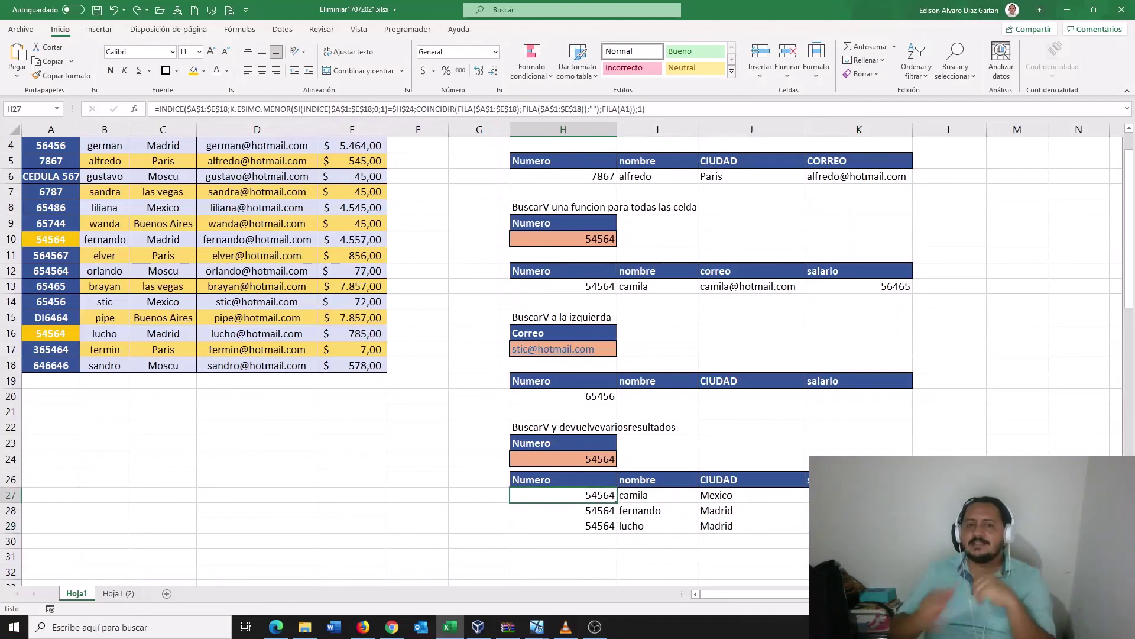